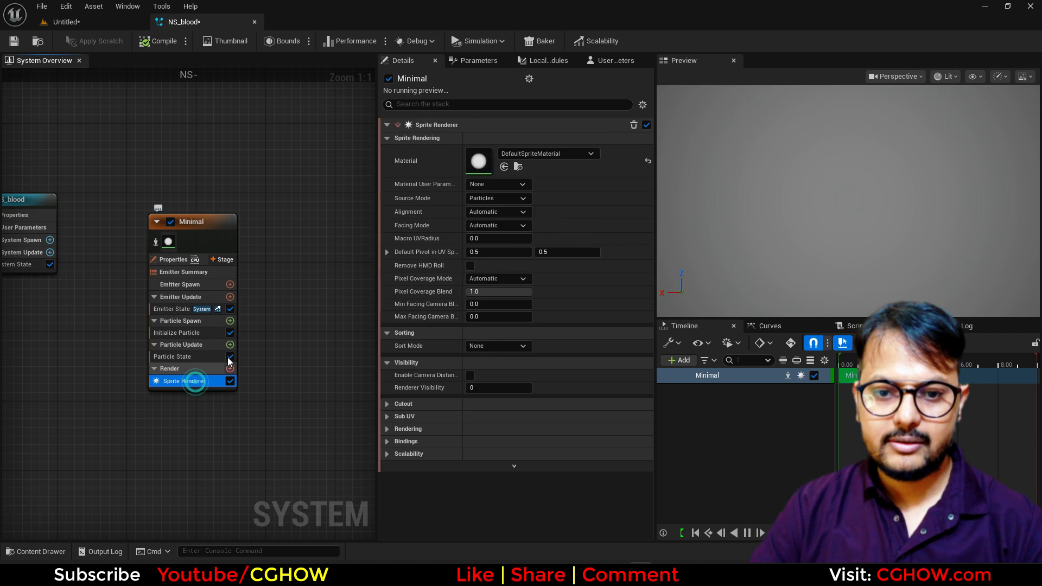
- Replace the emitter's Sprite Renderer with a Mesh Renderer that uses the SM_Tube mesh
{"action": "left_click", "coordinate": [230, 369]}
{"action": "left_click", "coordinate": [252, 204]}
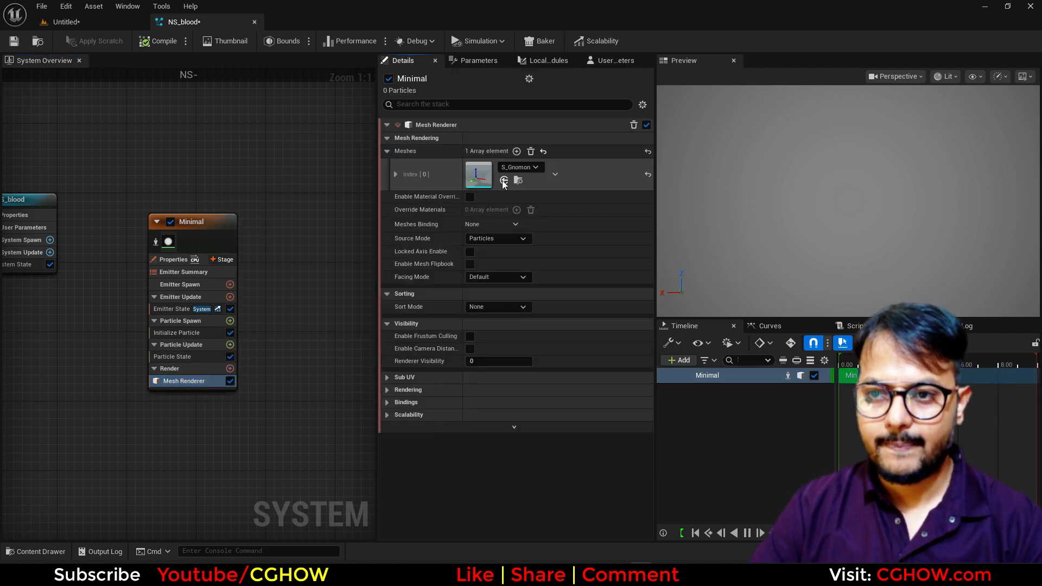
{"action": "left_click", "coordinate": [504, 180]}
- Add Spawn Burst Instantaneous to Emitter Update and set Emitter State to the Self life cycle, looping Once
{"action": "left_click", "coordinate": [230, 297]}
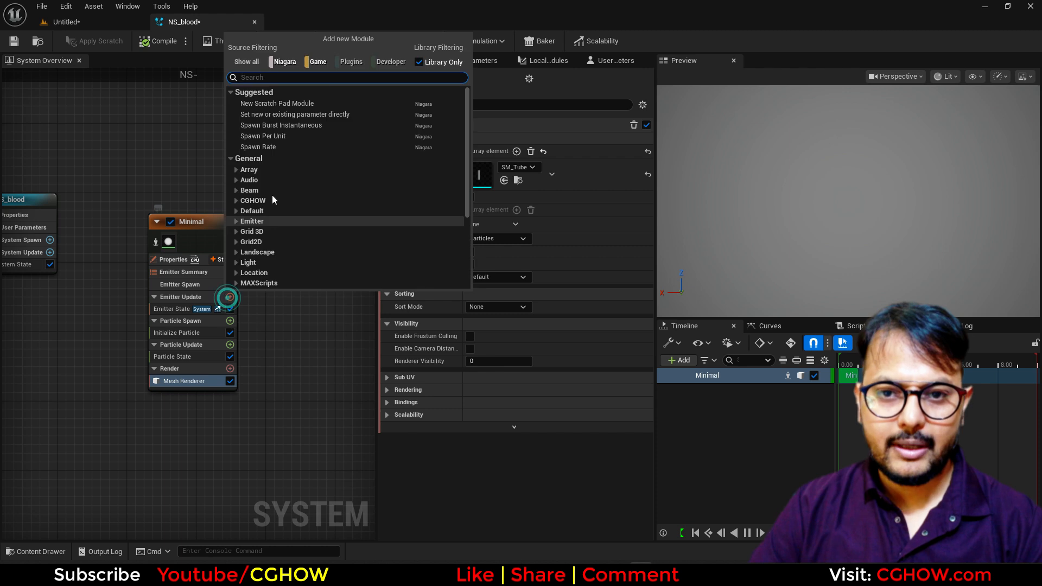
{"action": "left_click", "coordinate": [288, 124]}
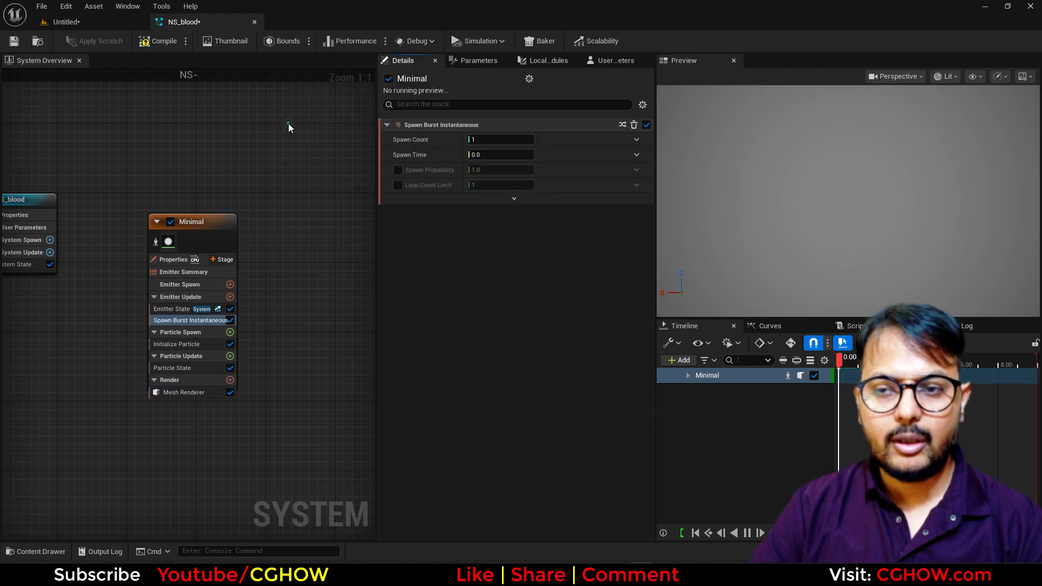
{"action": "left_click", "coordinate": [184, 308]}
{"action": "left_click", "coordinate": [519, 167]}
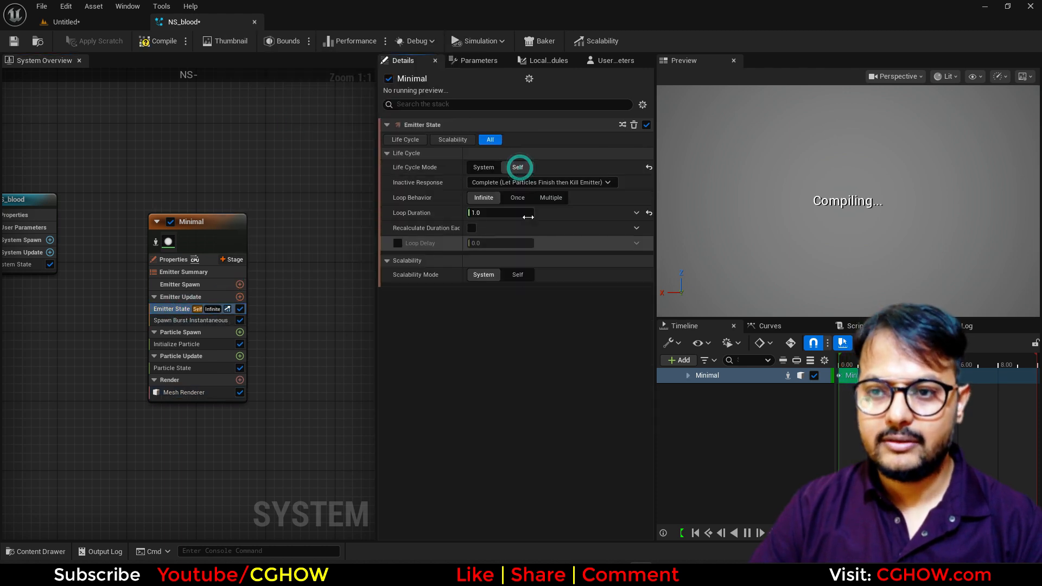
{"action": "left_click", "coordinate": [518, 198]}
- Turn off killing particles when their lifetime ends, and set Initialize Particle's mesh scale mode to Uniform with a scale of 10
{"action": "left_click", "coordinate": [174, 368]}
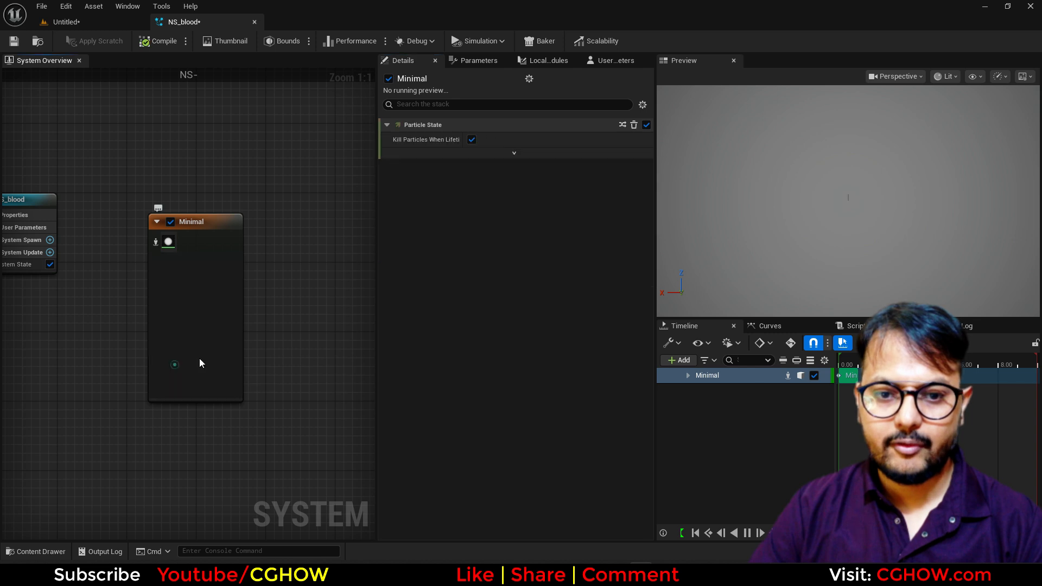
{"action": "left_click", "coordinate": [192, 346]}
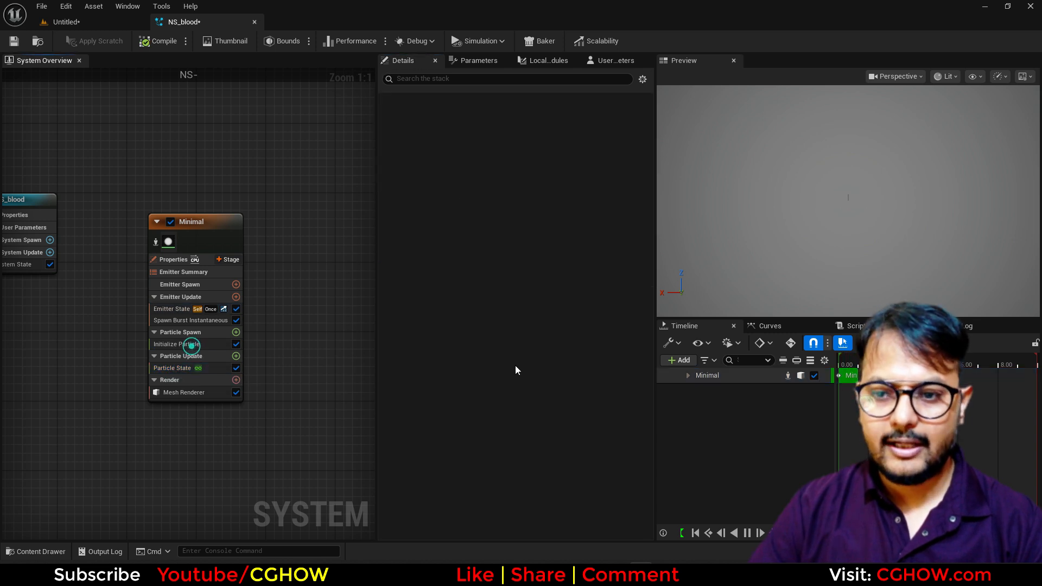
{"action": "left_click", "coordinate": [225, 345]}
{"action": "left_click", "coordinate": [507, 336]}
{"action": "left_click", "coordinate": [511, 365]}
{"action": "left_click", "coordinate": [506, 352]}
{"action": "type", "text": "10"}
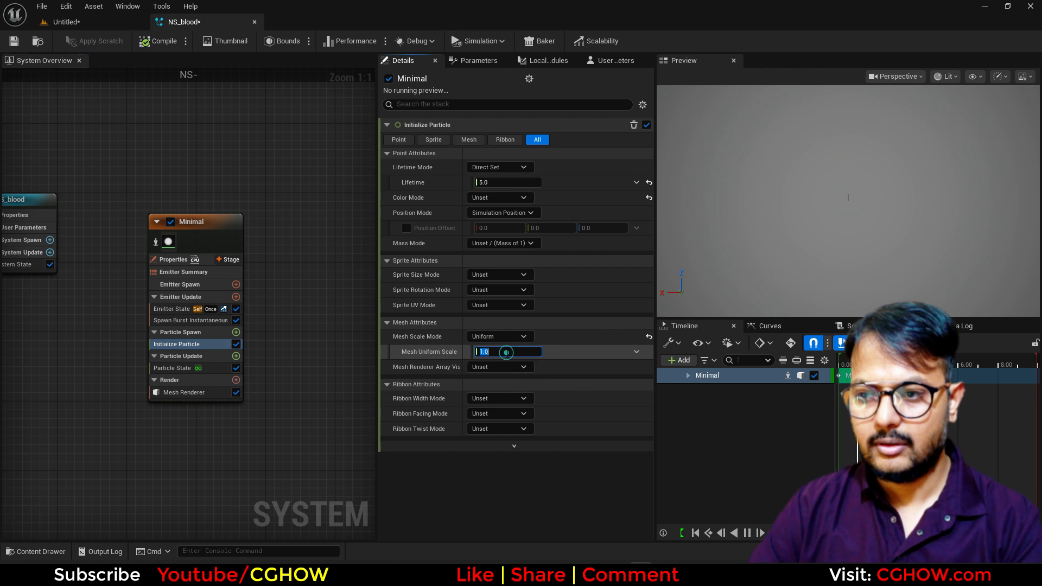
{"action": "key", "text": "Return"}
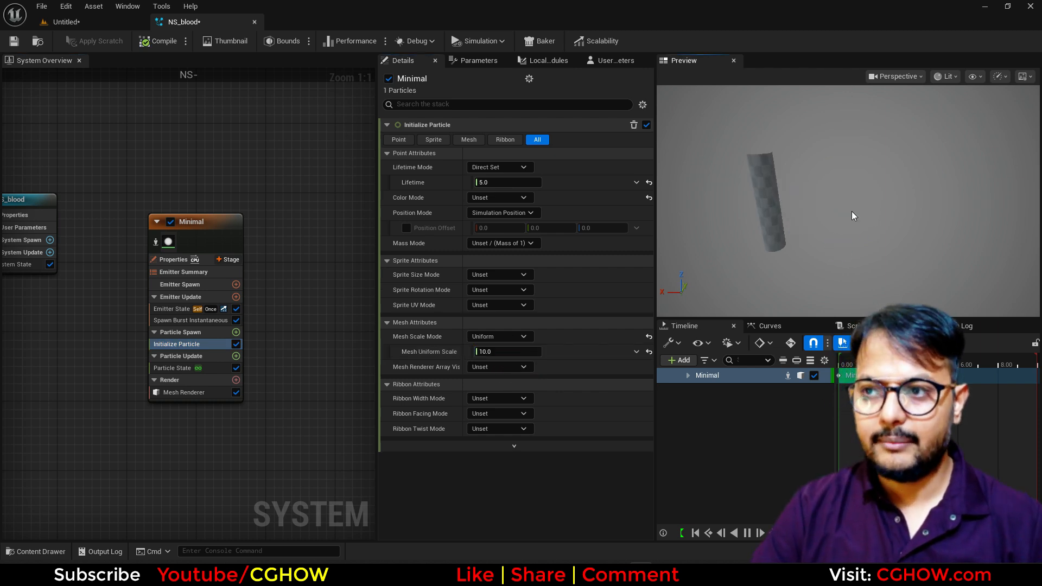
- Enable Local Space in the emitter properties and place the NS_blood system in the level
{"action": "left_click", "coordinate": [174, 260]}
{"action": "left_click", "coordinate": [470, 149]}
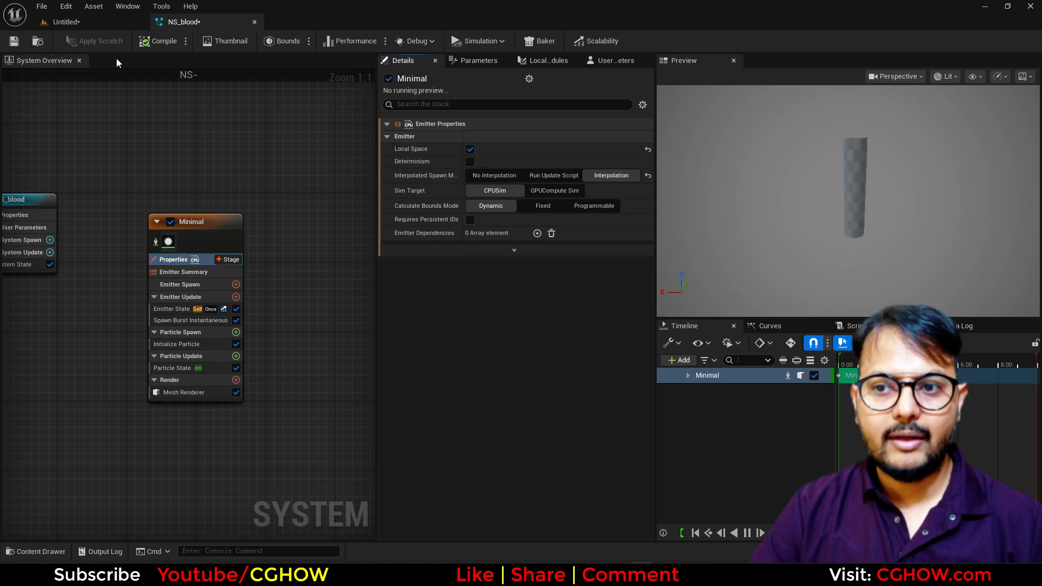
{"action": "left_click", "coordinate": [45, 46]}
{"action": "left_click_drag", "start_coordinate": [220, 393], "coordinate": [403, 254]}
{"action": "left_click_drag", "start_coordinate": [415, 291], "coordinate": [416, 361]}
- Set the mesh uniform scale in NS_blood's Initialize Particle module to 100
{"action": "left_click", "coordinate": [213, 19]}
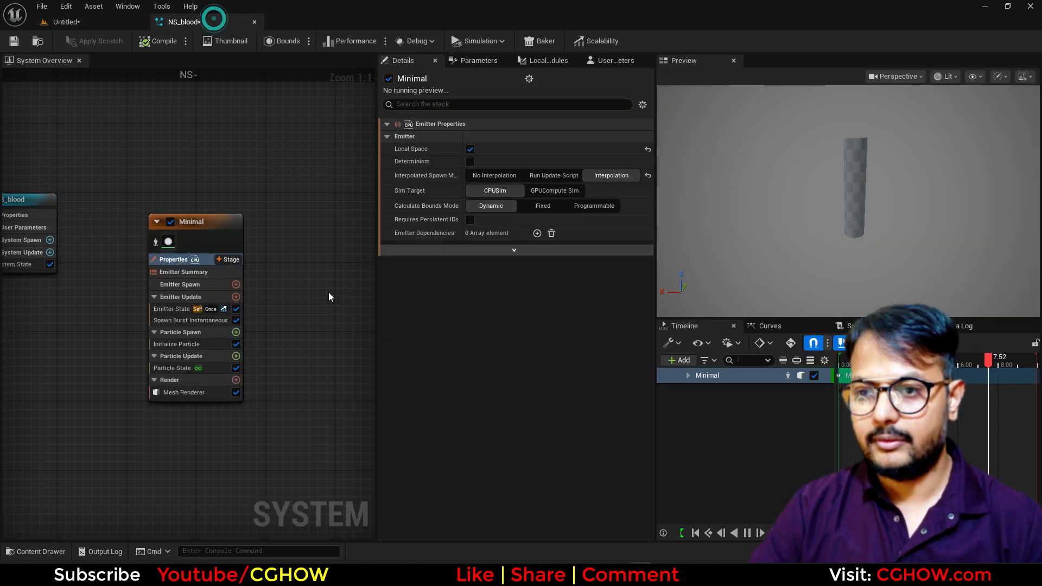
{"action": "left_click", "coordinate": [185, 344]}
{"action": "left_click", "coordinate": [494, 352]}
{"action": "type", "text": "100"}
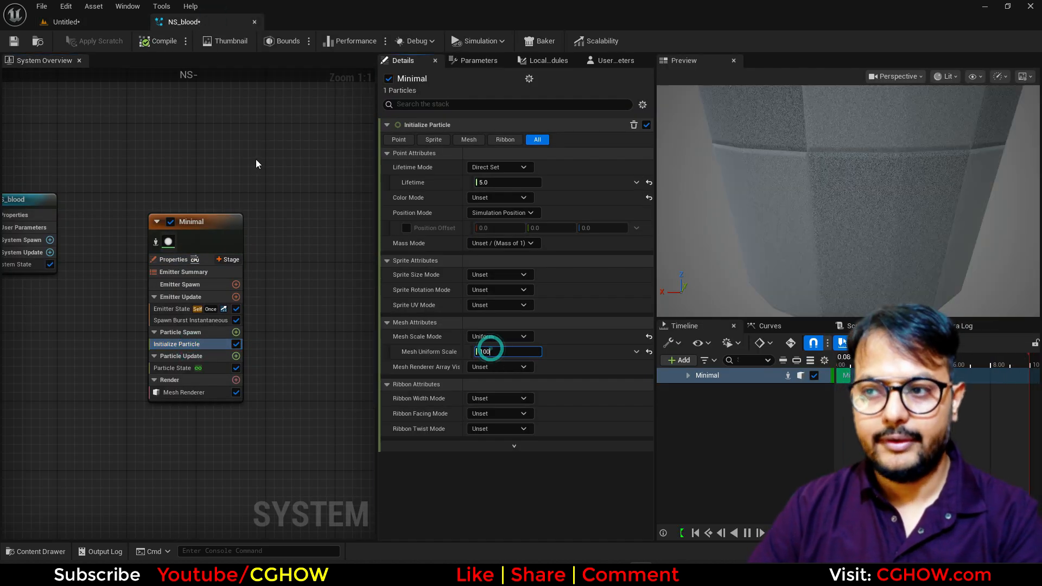
- Return to the level and save all changes, naming the level blood
{"action": "left_click", "coordinate": [66, 22]}
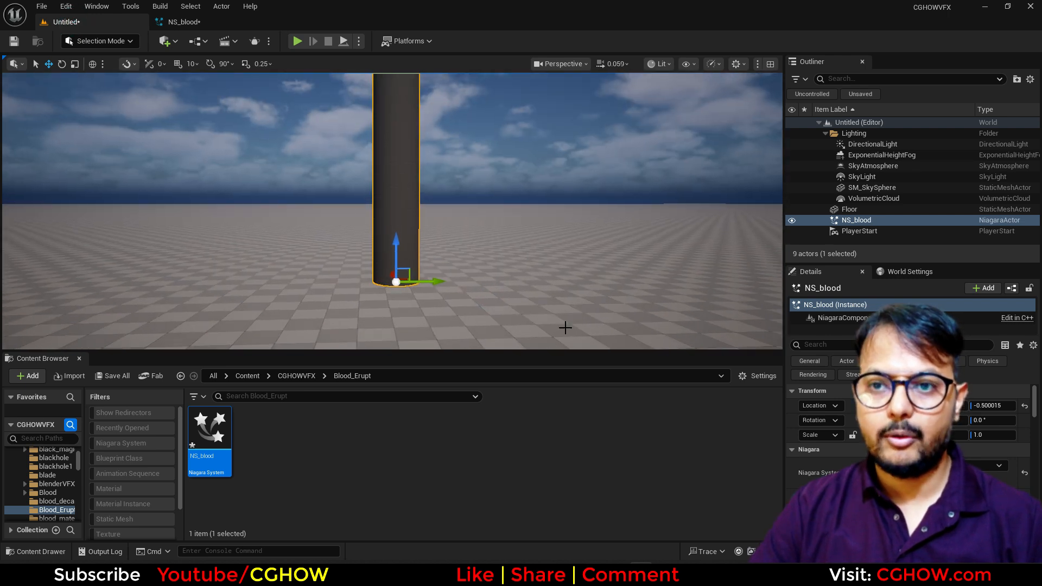
{"action": "left_click_drag", "start_coordinate": [548, 353], "coordinate": [461, 261]}
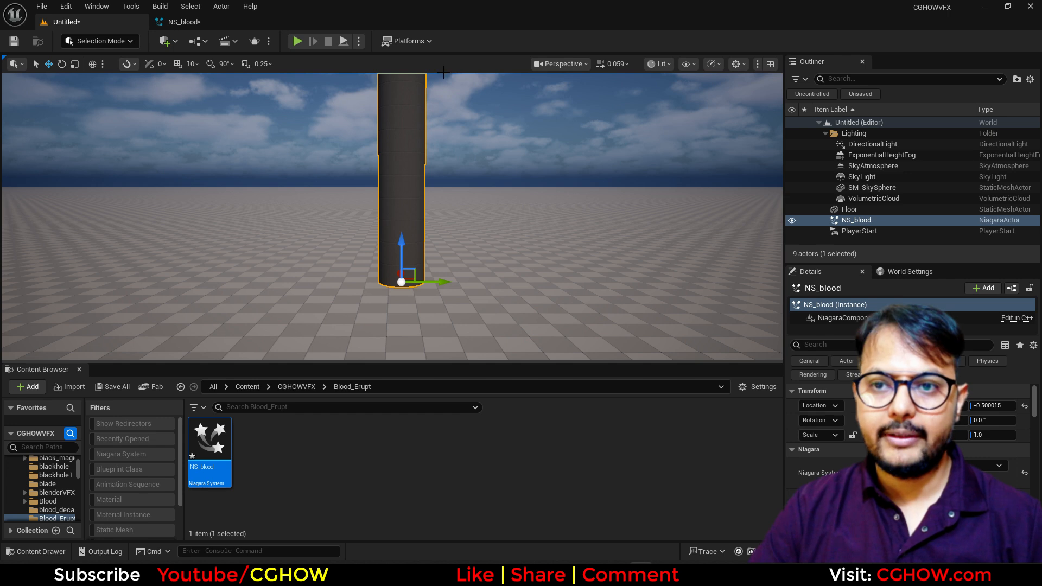
{"action": "left_click", "coordinate": [115, 387]}
{"action": "left_click", "coordinate": [596, 409]}
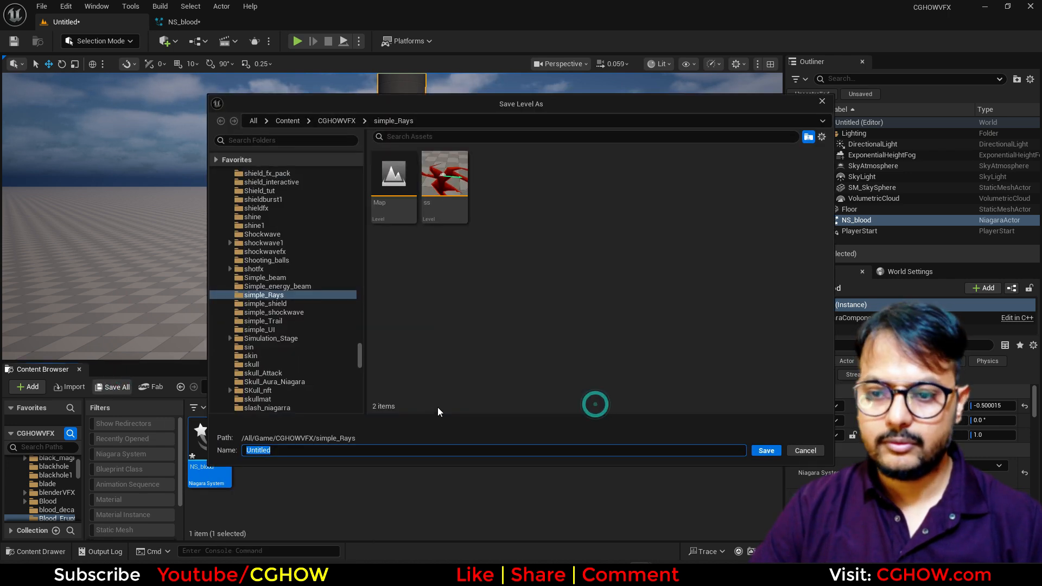
{"action": "type", "text": "blood"}
{"action": "key", "text": "Return"}
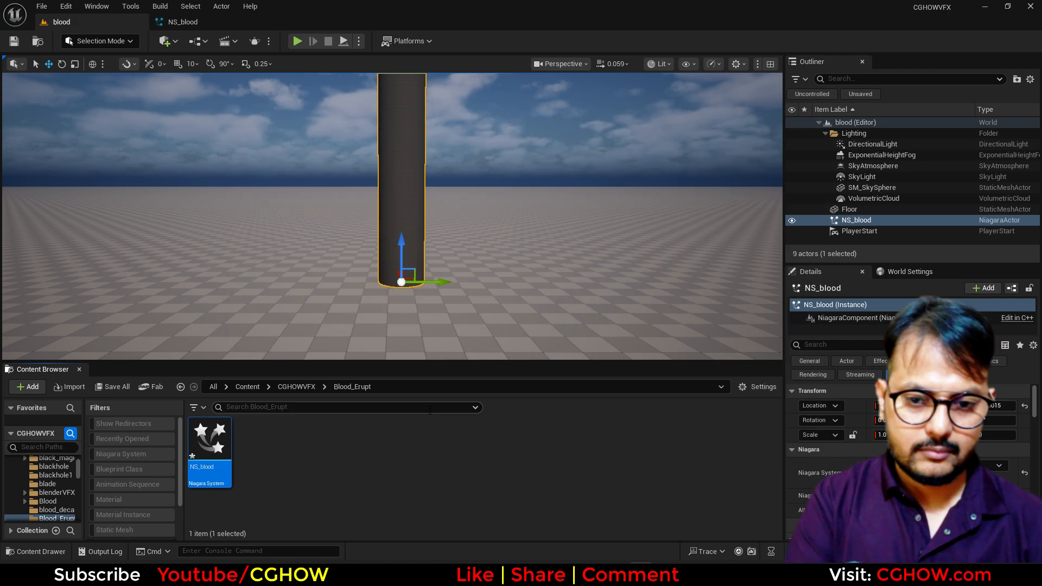
- Create a new material named M_Mesh_Blood in the Blood_Erupt folder
{"action": "right_click", "coordinate": [294, 477]}
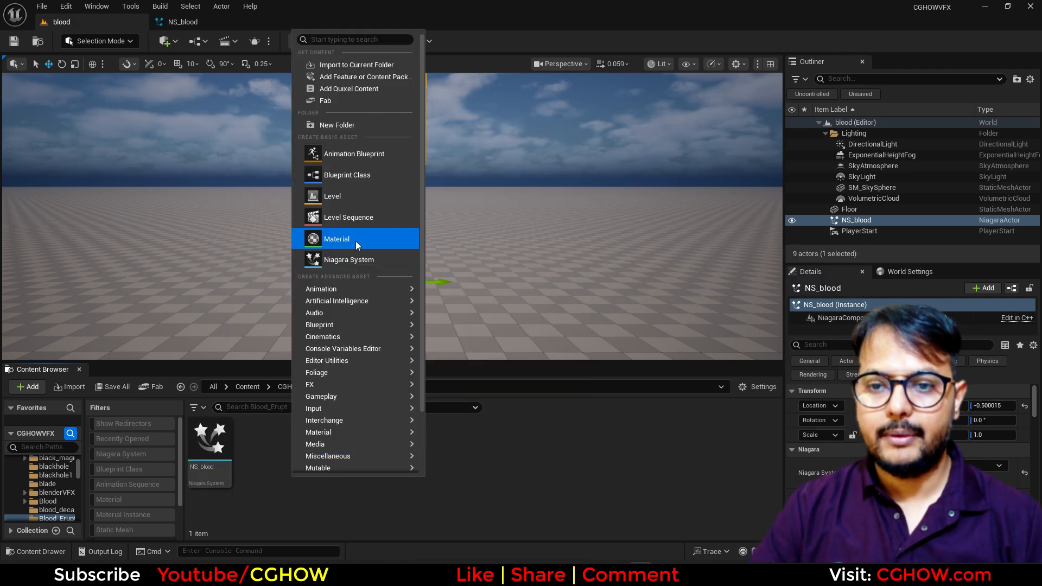
{"action": "left_click", "coordinate": [356, 241]}
{"action": "type", "text": "M_Mesh_"}
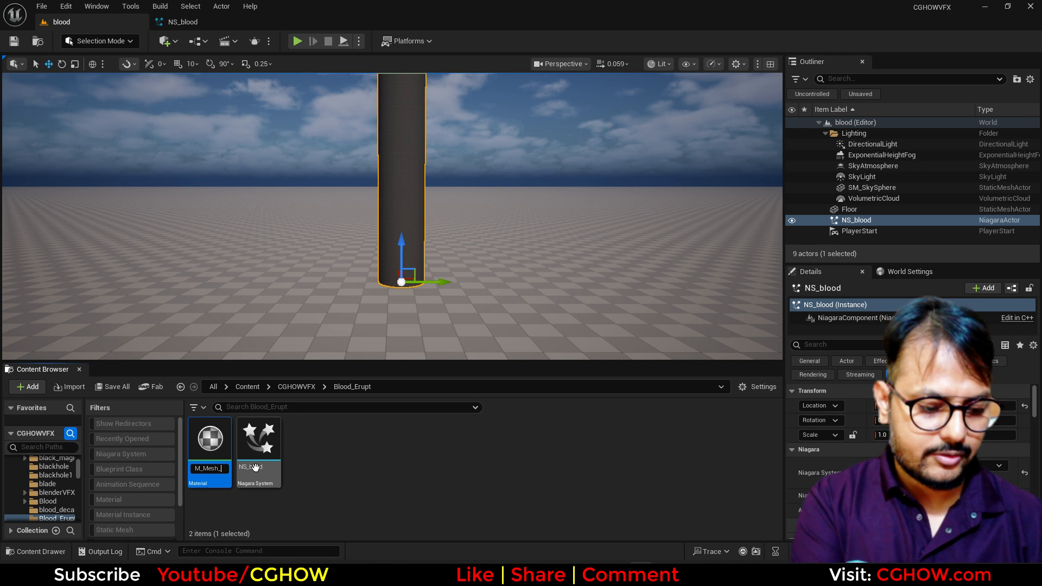
{"action": "key", "text": "Return"}
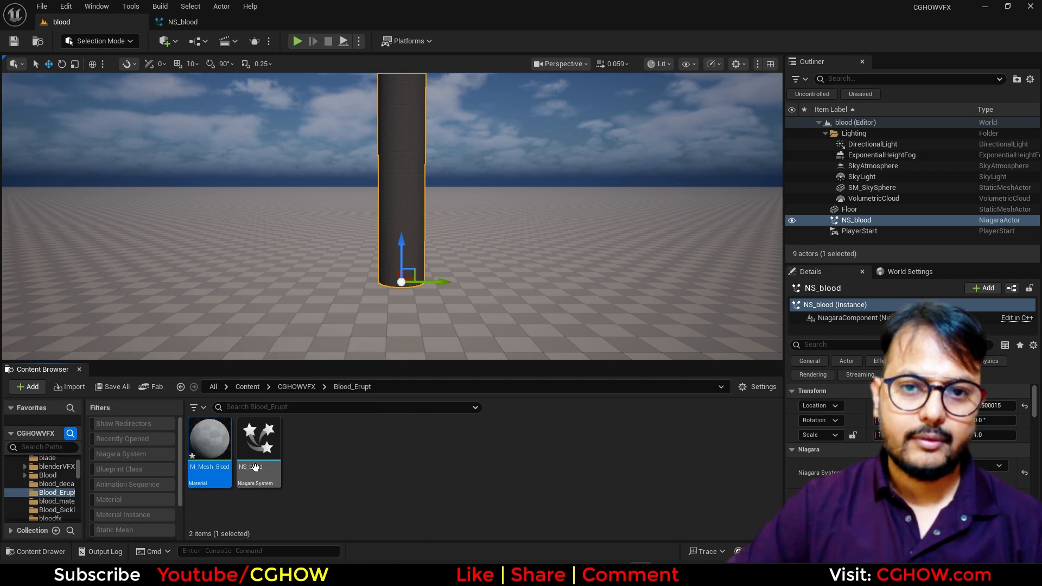
- Open M_Mesh_Blood and use the tube mesh from NS_blood's Mesh Renderer as the material's preview mesh
{"action": "double_click", "coordinate": [210, 440]}
{"action": "left_click", "coordinate": [199, 25]}
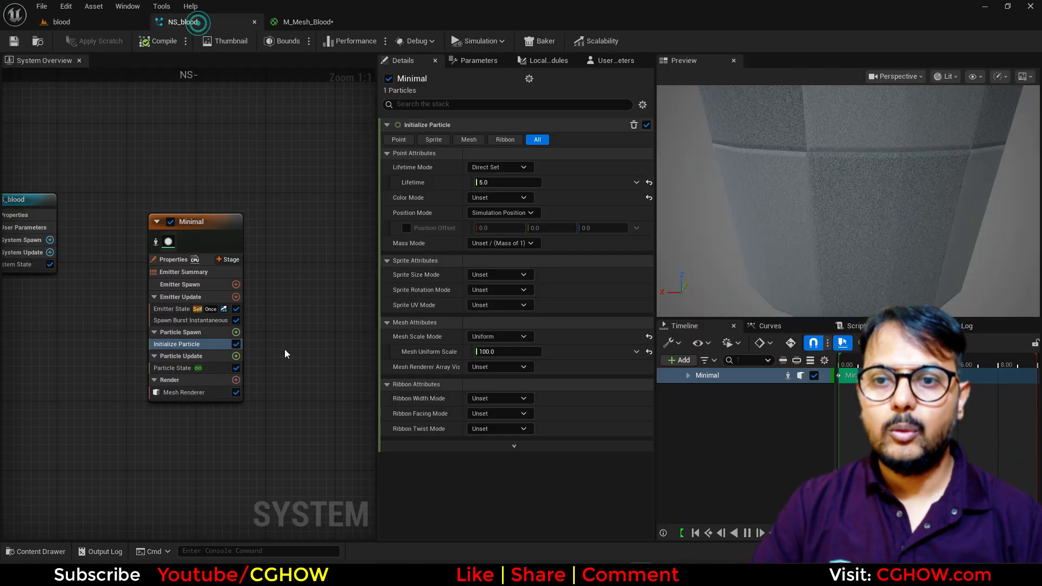
{"action": "left_click", "coordinate": [184, 393]}
{"action": "left_click", "coordinate": [299, 22]}
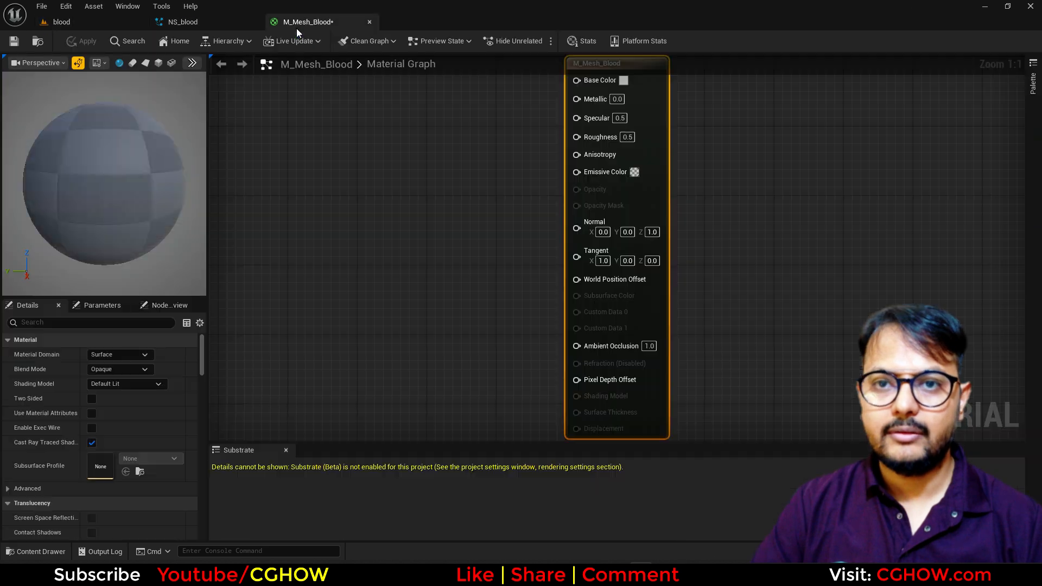
{"action": "left_click", "coordinate": [172, 63]}
{"action": "key", "text": "f"}
{"action": "left_click_drag", "start_coordinate": [114, 201], "coordinate": [126, 203]}
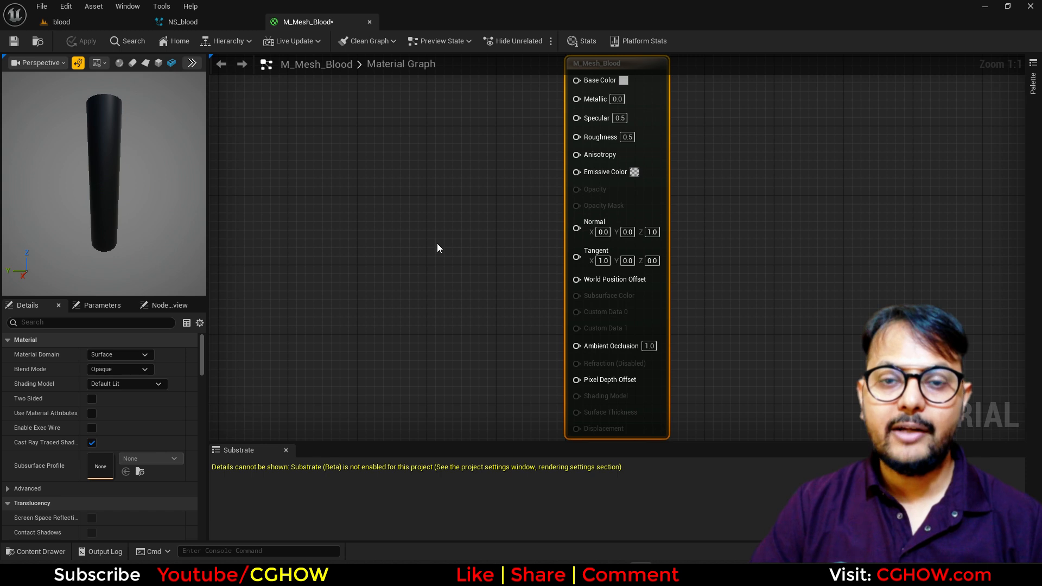
- Add a TexCoord node feeding a Component Mask limited to the G channel, and preview the mask on the tube
{"action": "right_click_drag", "start_coordinate": [468, 251], "coordinate": [595, 254]}
{"action": "right_click", "coordinate": [596, 253]}
{"action": "left_click", "coordinate": [425, 175]}
{"action": "key", "text": "u"}
{"action": "left_click", "coordinate": [326, 210]}
{"action": "mouse_move", "coordinate": [378, 214]}
{"action": "left_mouse_down"}
{"action": "mouse_move", "coordinate": [308, 204]}
{"action": "mouse_move", "coordinate": [383, 221]}
{"action": "left_mouse_up"}
{"action": "key", "text": "shift+c"}
{"action": "left_click", "coordinate": [381, 200]}
{"action": "left_click", "coordinate": [96, 355]}
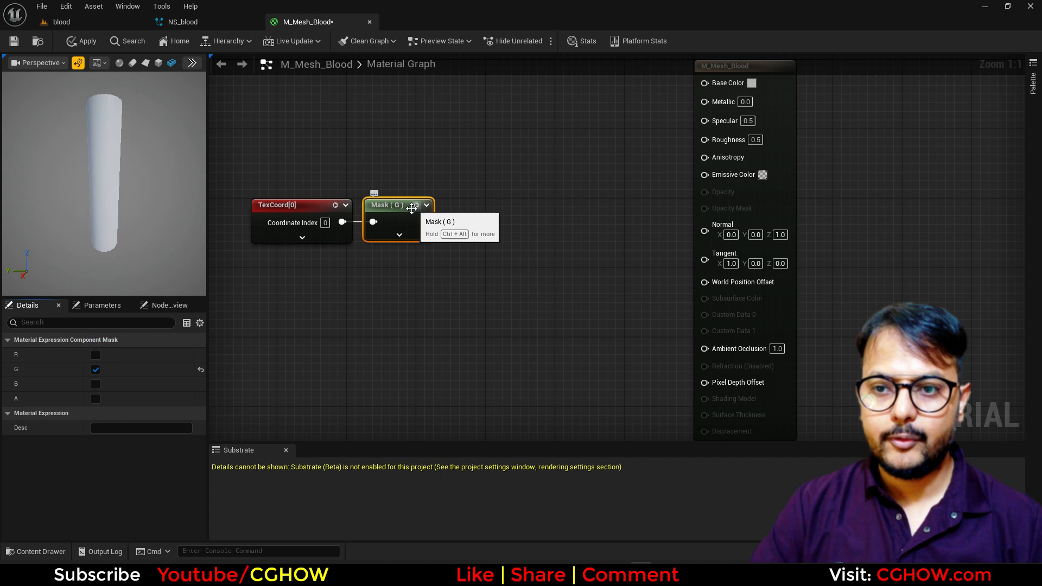
{"action": "left_click", "coordinate": [416, 205]}
{"action": "left_click_drag", "start_coordinate": [104, 170], "coordinate": [127, 161]}
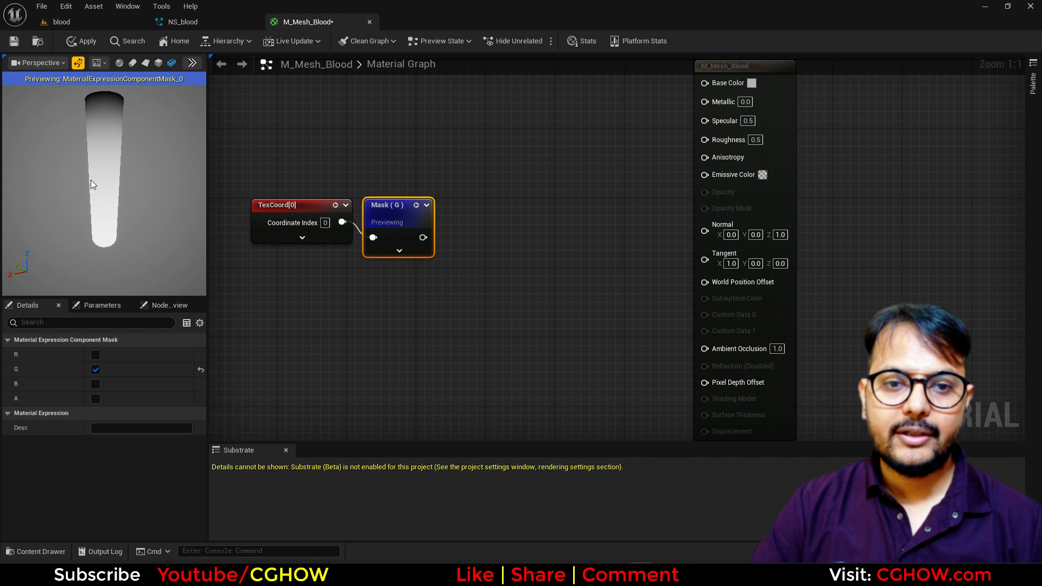
- Add a One Minus (1-x) node after the G mask, preview its output and align the nodes
{"action": "key", "text": "o"}
{"action": "left_click", "coordinate": [448, 224]}
{"action": "left_click_drag", "start_coordinate": [423, 235], "coordinate": [451, 231]}
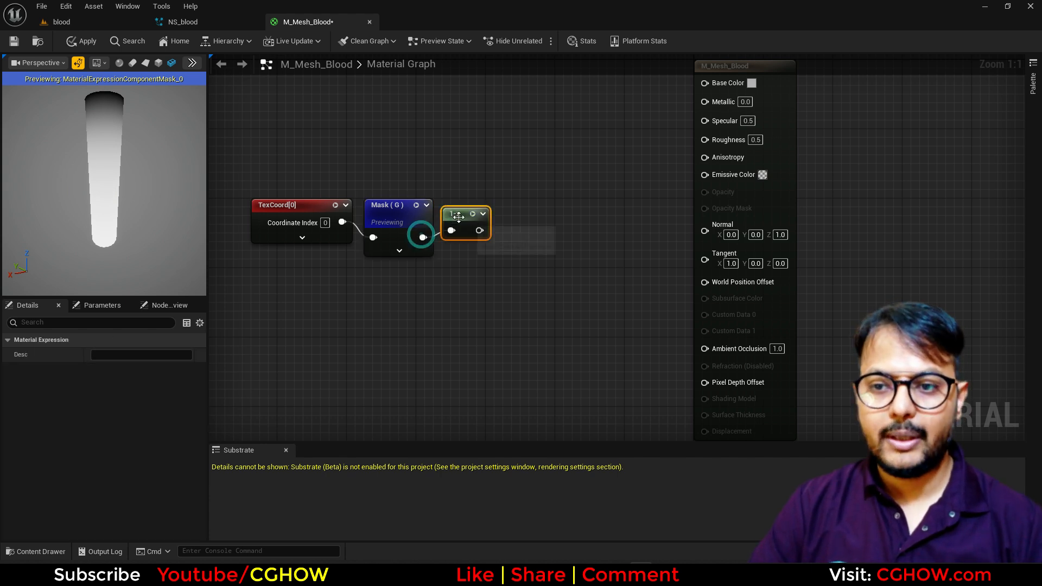
{"action": "left_click", "coordinate": [472, 214]}
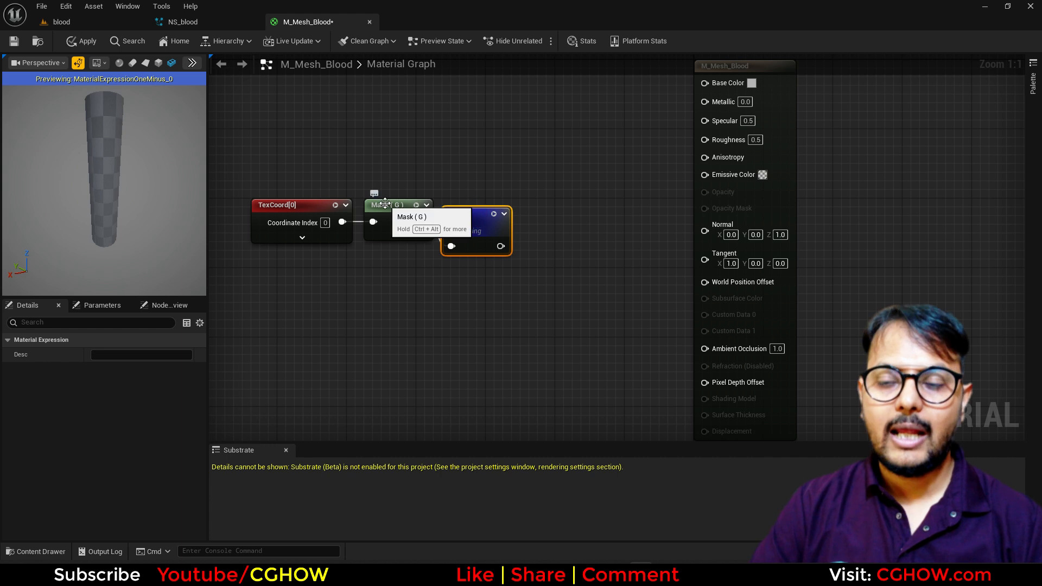
{"action": "left_click_drag", "start_coordinate": [385, 203], "coordinate": [377, 204]}
{"action": "left_click_drag", "start_coordinate": [480, 215], "coordinate": [466, 193]}
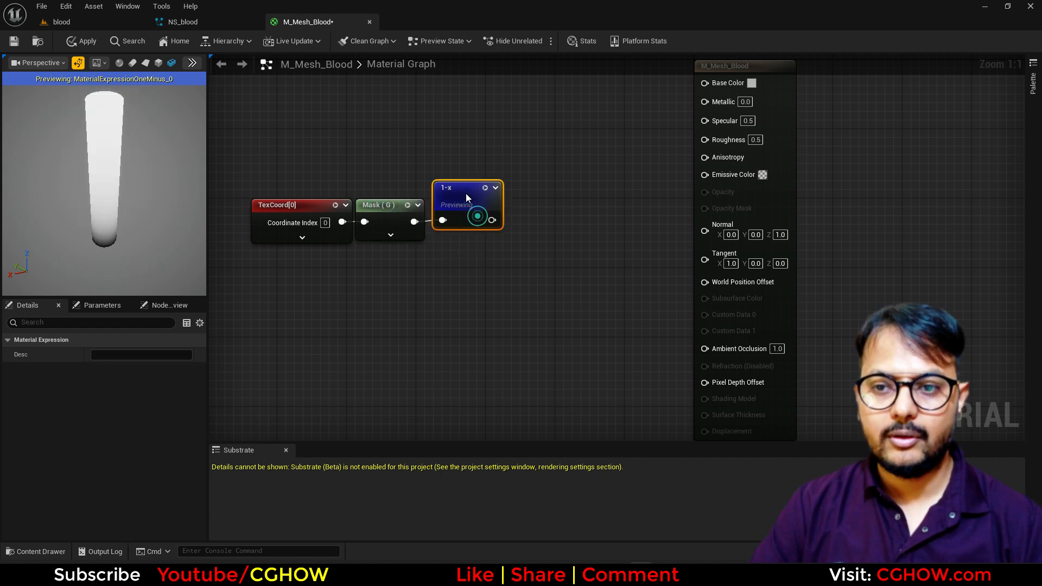
- Multiply the 1-x output by a VertexNormalWS node, using a new Multiply node
{"action": "left_click", "coordinate": [530, 205]}
{"action": "key", "text": "m"}
{"action": "left_click", "coordinate": [531, 198]}
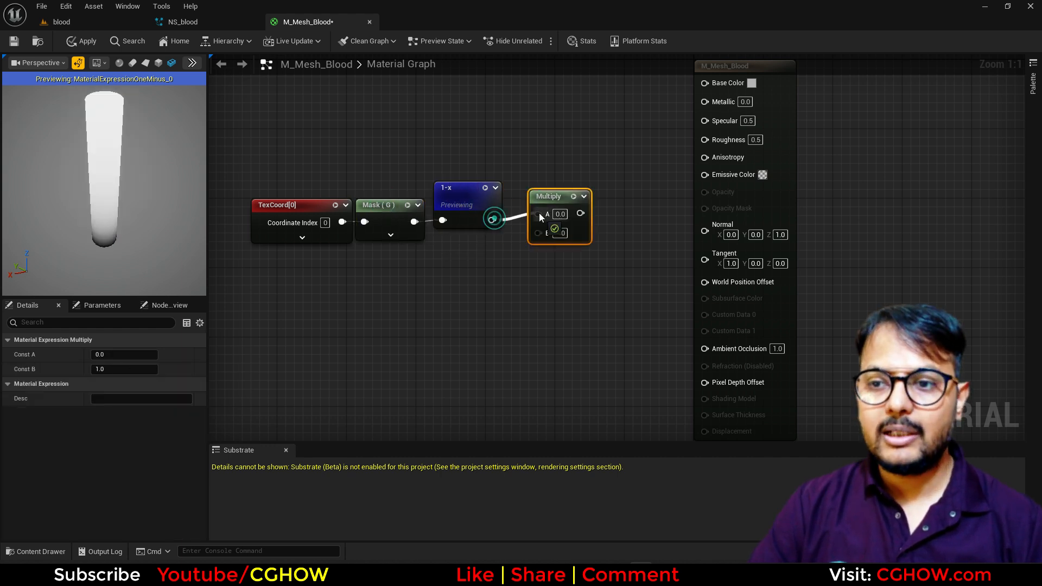
{"action": "right_click", "coordinate": [467, 242]}
{"action": "type", "text": "vert"}
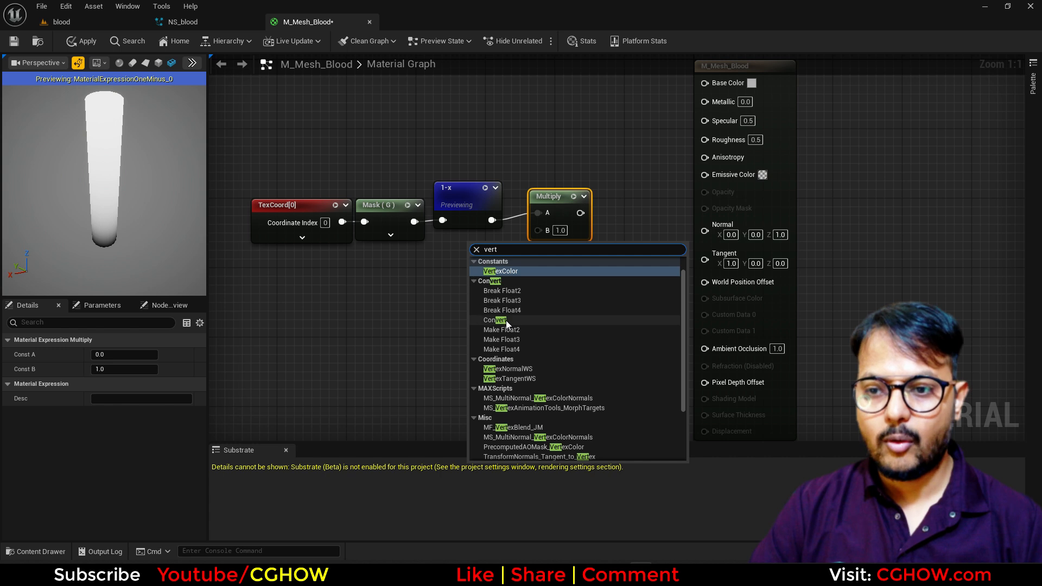
{"action": "left_click", "coordinate": [494, 369]}
{"action": "left_click_drag", "start_coordinate": [543, 261], "coordinate": [540, 230]}
{"action": "left_click_drag", "start_coordinate": [508, 245], "coordinate": [474, 263]}
{"action": "right_click_drag", "start_coordinate": [611, 209], "coordinate": [582, 220]}
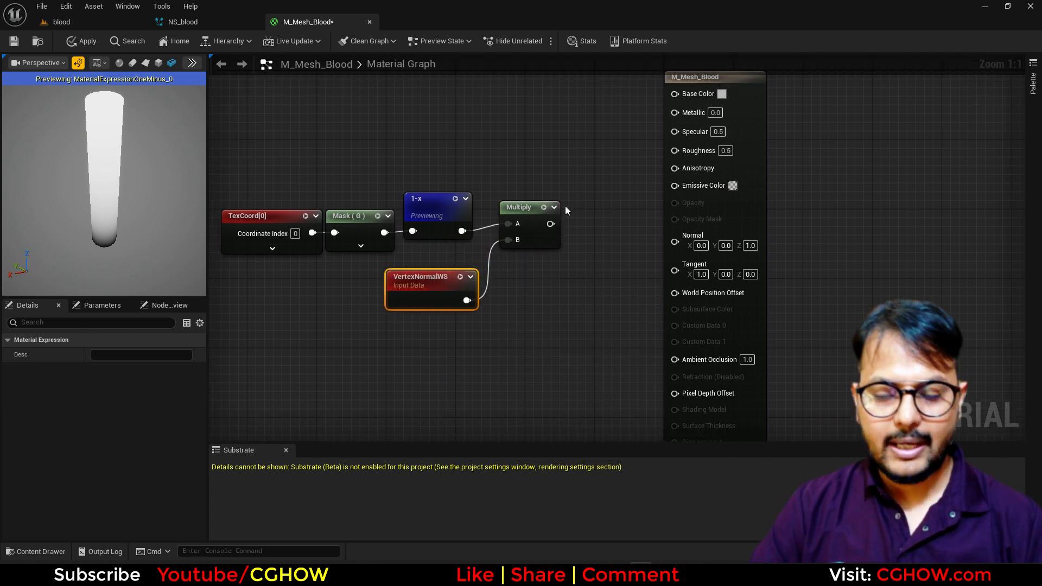
- Feed the product into a second Multiply node and add a Dynamic Parameter node below the VertexNormalWS node
{"action": "key", "text": "m"}
{"action": "left_click", "coordinate": [566, 205]}
{"action": "left_click_drag", "start_coordinate": [549, 224], "coordinate": [569, 225]}
{"action": "right_click", "coordinate": [517, 325]}
{"action": "type", "text": "dy"}
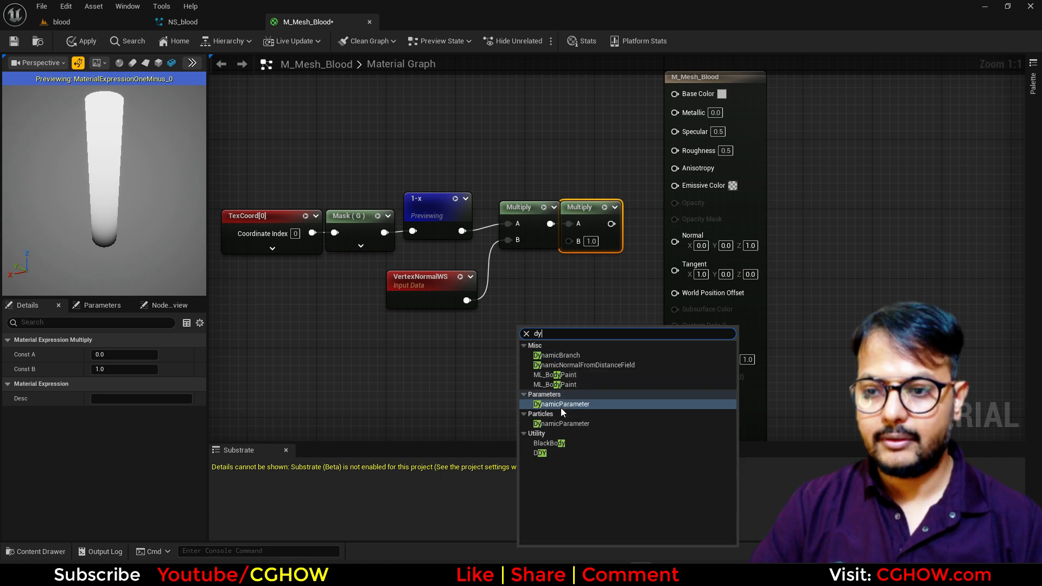
{"action": "left_click", "coordinate": [560, 406]}
{"action": "left_click_drag", "start_coordinate": [558, 406], "coordinate": [470, 409]}
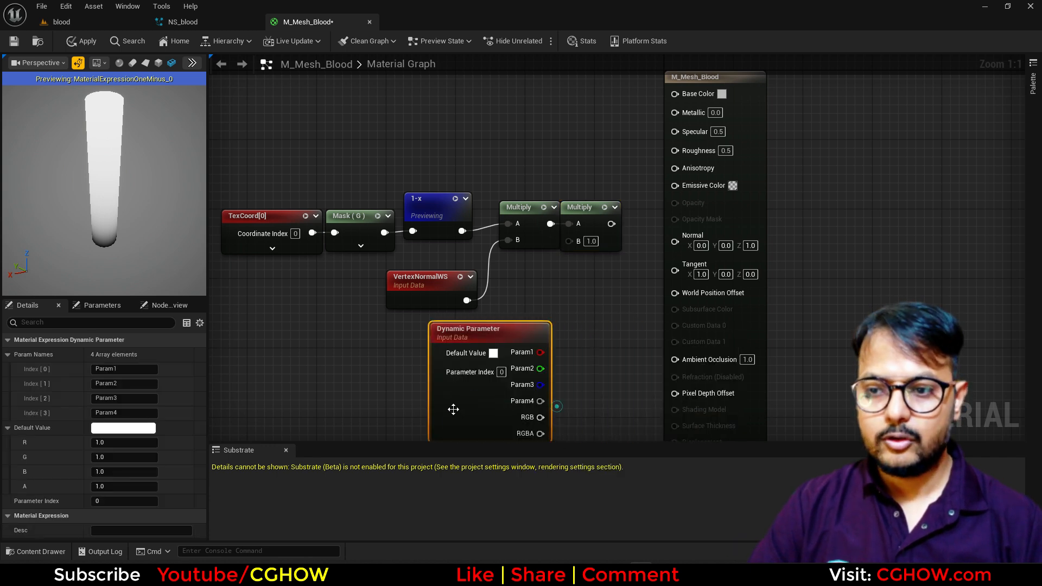
- Name the first dynamic parameter wpo, connect it to the second Multiply's B input, and connect the product to World Position Offset
{"action": "left_click", "coordinate": [131, 369]}
{"action": "type", "text": "wpo"}
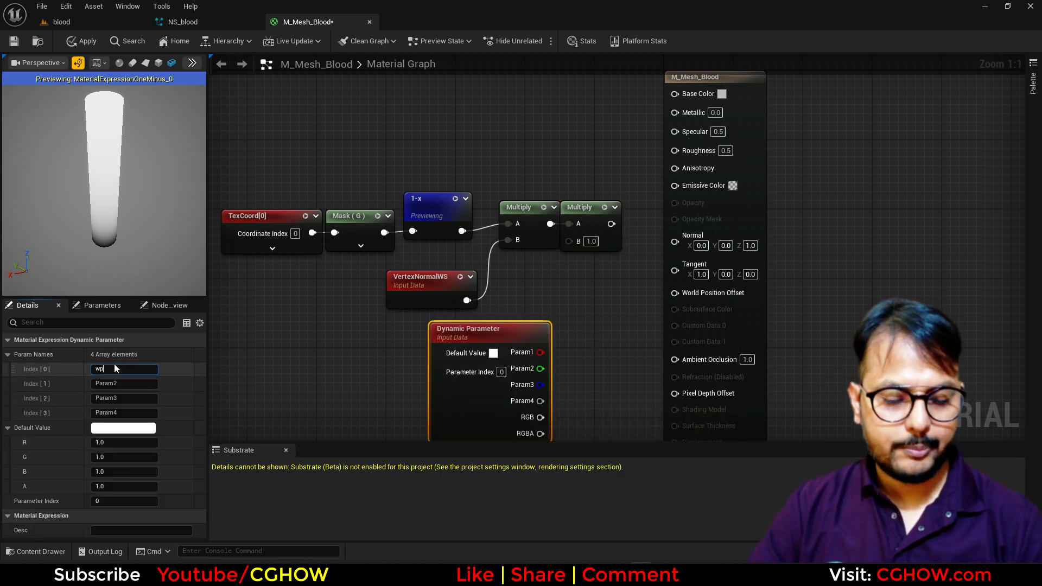
{"action": "left_click_drag", "start_coordinate": [540, 352], "coordinate": [697, 295]}
{"action": "left_click_drag", "start_coordinate": [753, 120], "coordinate": [840, 94]}
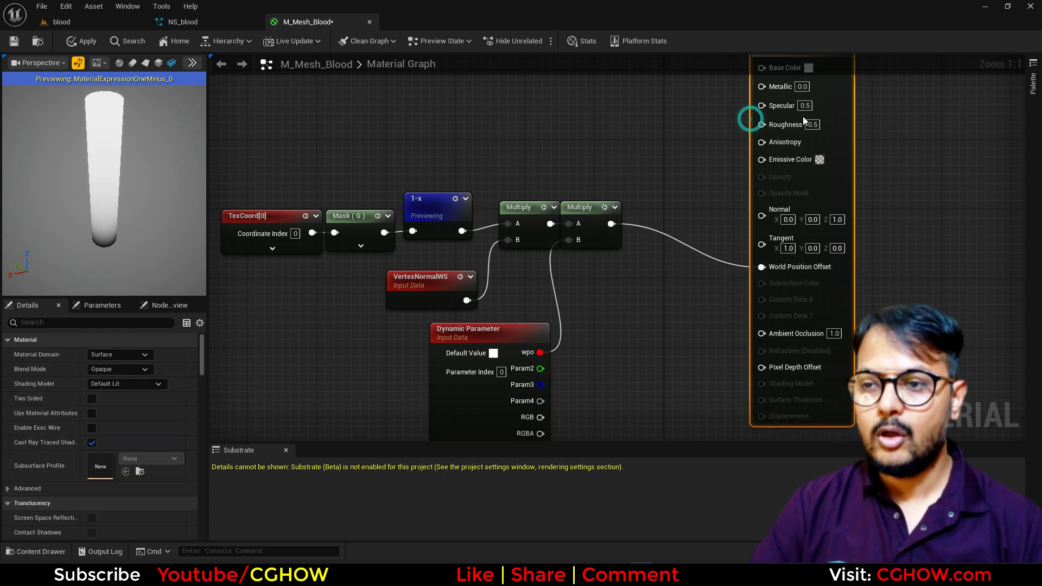
- Add a Particle Color node above the chain and connect its RGB output to Base Color
{"action": "right_click_drag", "start_coordinate": [609, 220], "coordinate": [600, 298]}
{"action": "right_click", "coordinate": [600, 294]}
{"action": "right_click", "coordinate": [497, 132]}
{"action": "type", "text": "par"}
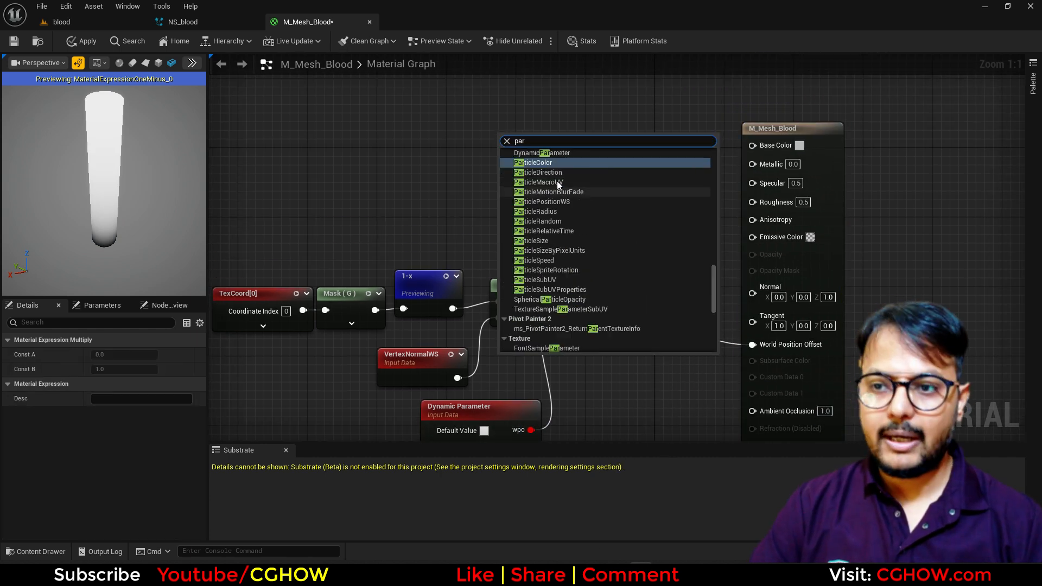
{"action": "left_click", "coordinate": [546, 160]}
{"action": "left_click_drag", "start_coordinate": [546, 161], "coordinate": [768, 148]}
{"action": "right_click_drag", "start_coordinate": [670, 250], "coordinate": [620, 227]}
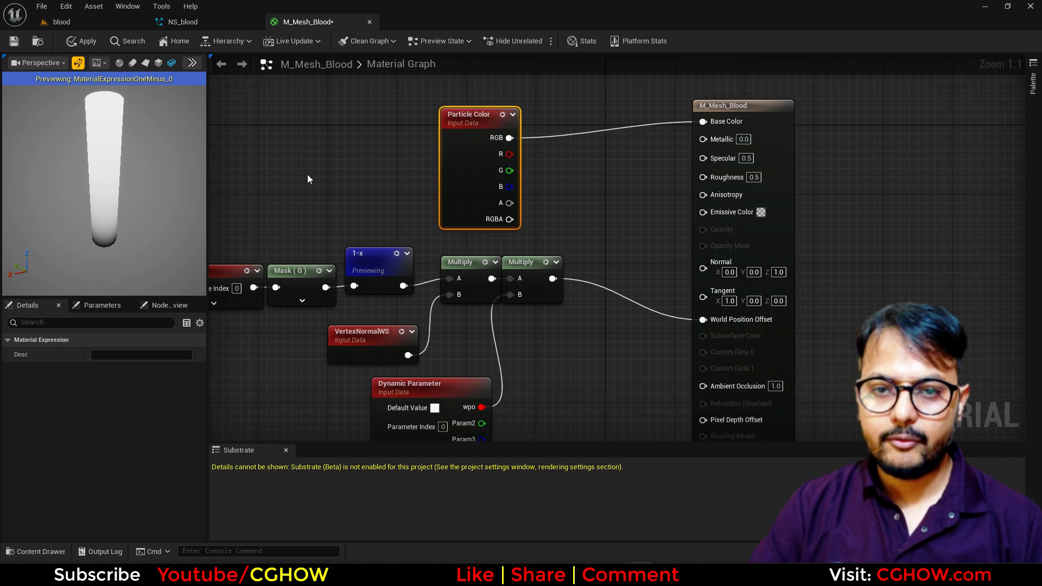
- Save the M_Mesh_Blood material
{"action": "left_click", "coordinate": [13, 41]}
{"action": "right_click_drag", "start_coordinate": [356, 194], "coordinate": [417, 199]}
{"action": "right_click", "coordinate": [418, 198]}
{"action": "left_click", "coordinate": [384, 206]}
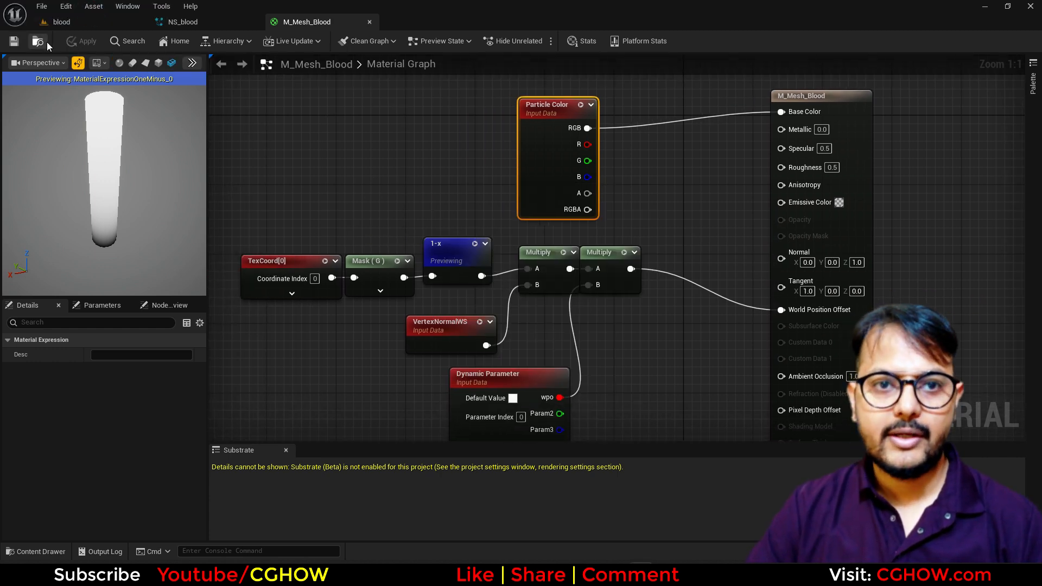
- Enable the material override on the NS_blood Mesh Renderer and assign M_Mesh_Blood as its explicit material
{"action": "left_click", "coordinate": [59, 22]}
{"action": "left_click", "coordinate": [218, 24]}
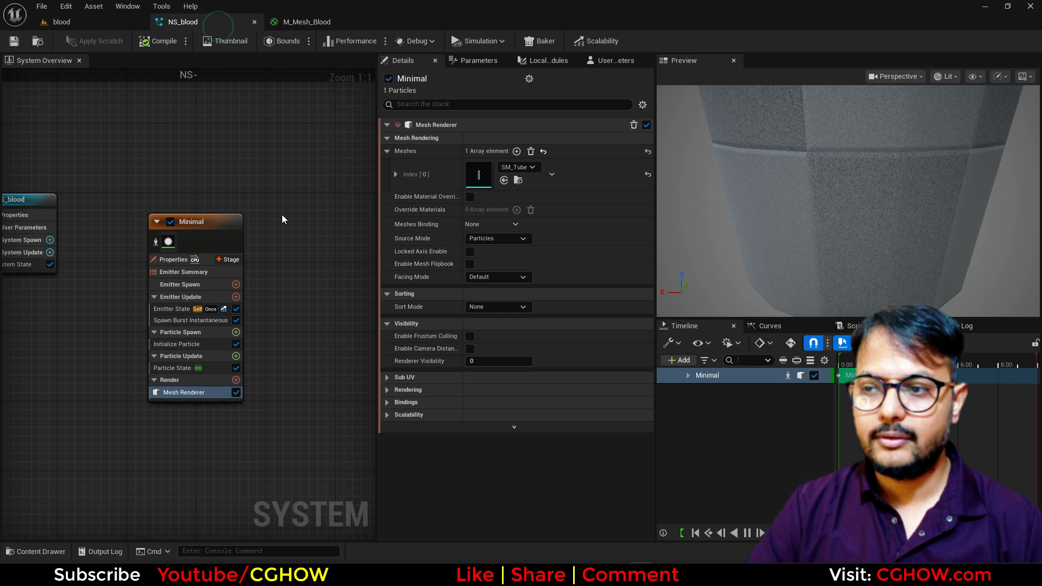
{"action": "right_click_drag", "start_coordinate": [282, 214], "coordinate": [257, 144]}
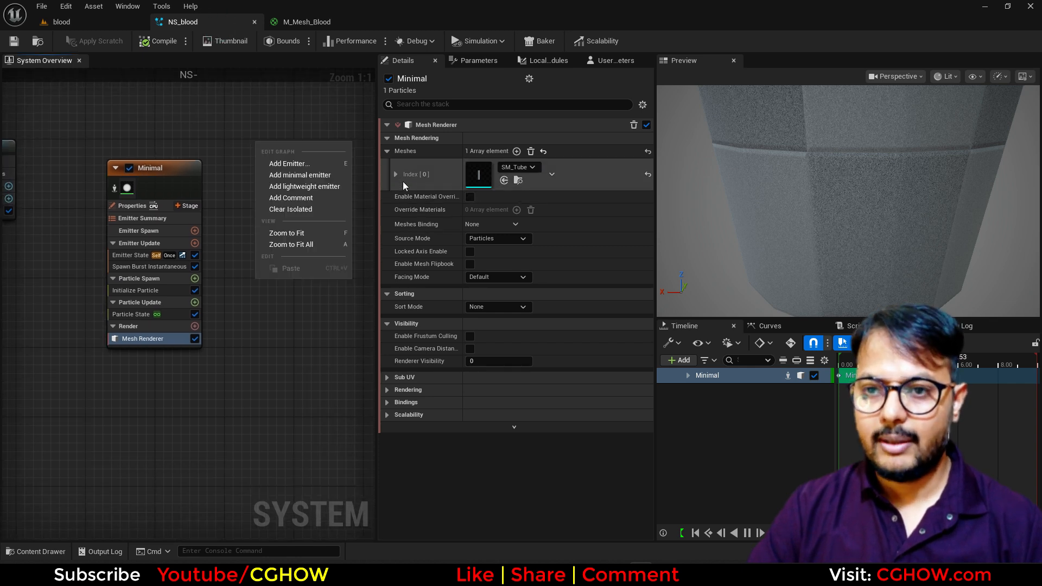
{"action": "left_click", "coordinate": [469, 197]}
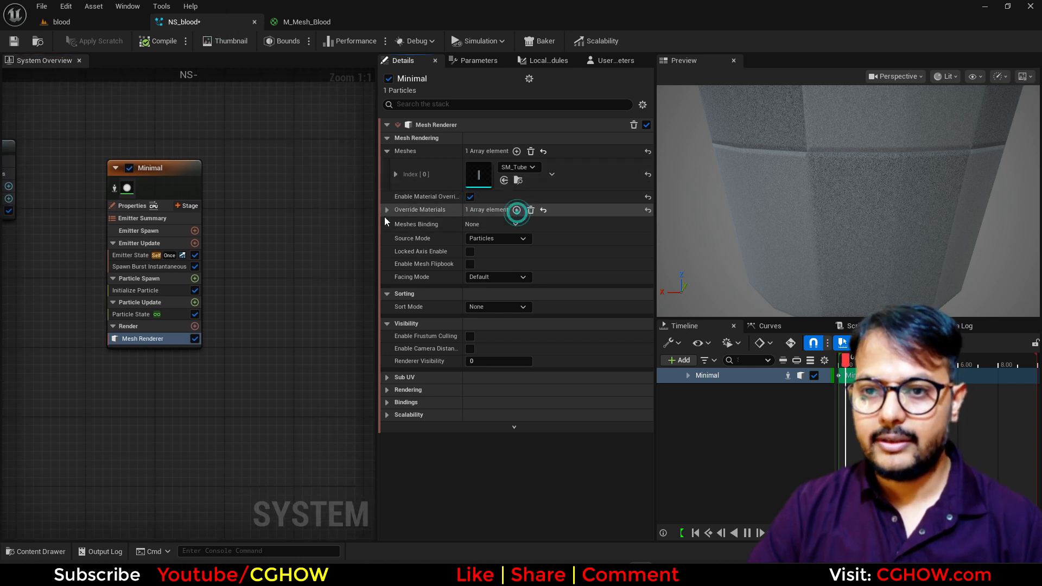
{"action": "left_click", "coordinate": [396, 226]}
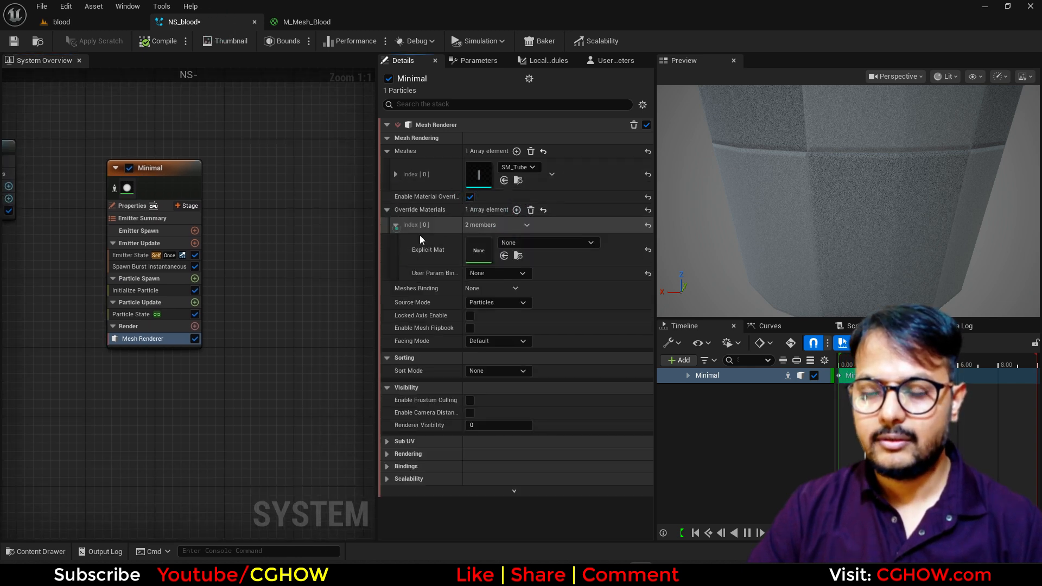
{"action": "left_click", "coordinate": [504, 256]}
{"action": "scroll", "coordinate": [944, 226], "scroll_direction": "down", "scroll_amount": 3}
{"action": "scroll", "coordinate": [847, 190], "scroll_direction": "down", "scroll_amount": 3}
{"action": "scroll", "coordinate": [847, 174], "scroll_direction": "down", "scroll_amount": 2}
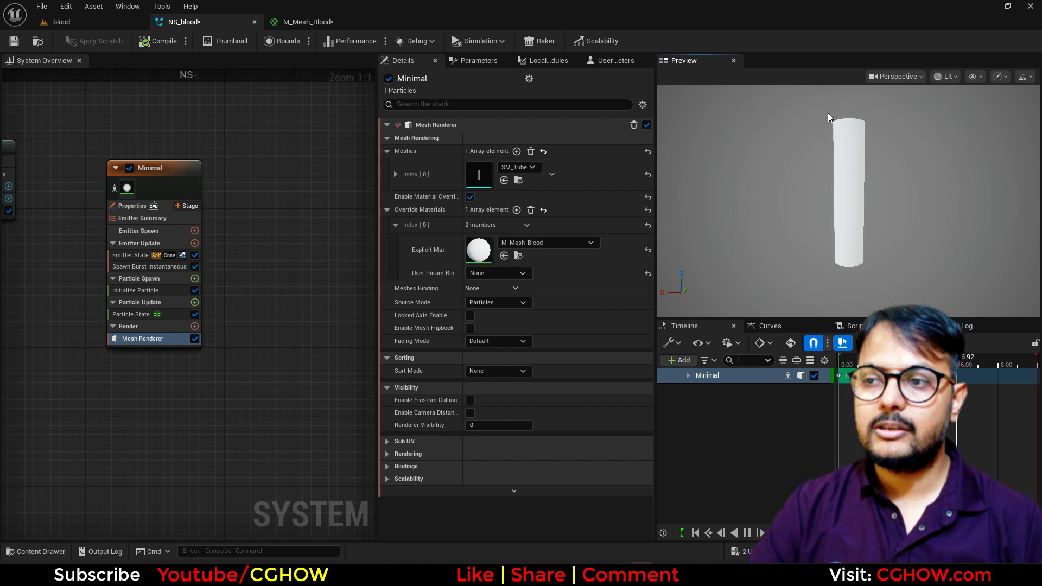
- Add a Dynamic Material Parameters module to Particle Update, set wpo to about 272, and view the widened tube in the level
{"action": "left_click", "coordinate": [302, 22]}
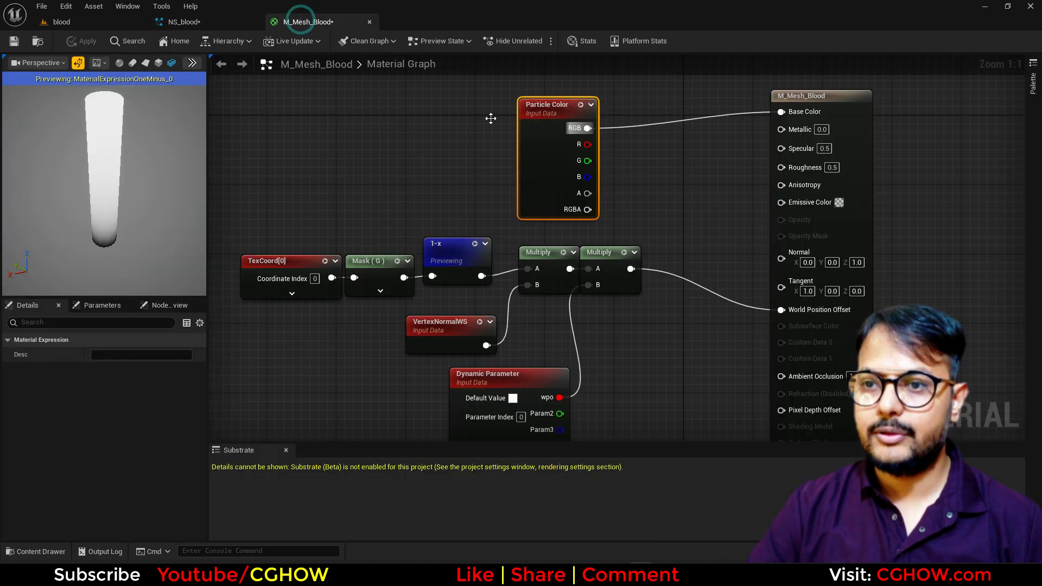
{"action": "left_click", "coordinate": [233, 21]}
{"action": "left_click", "coordinate": [195, 302]}
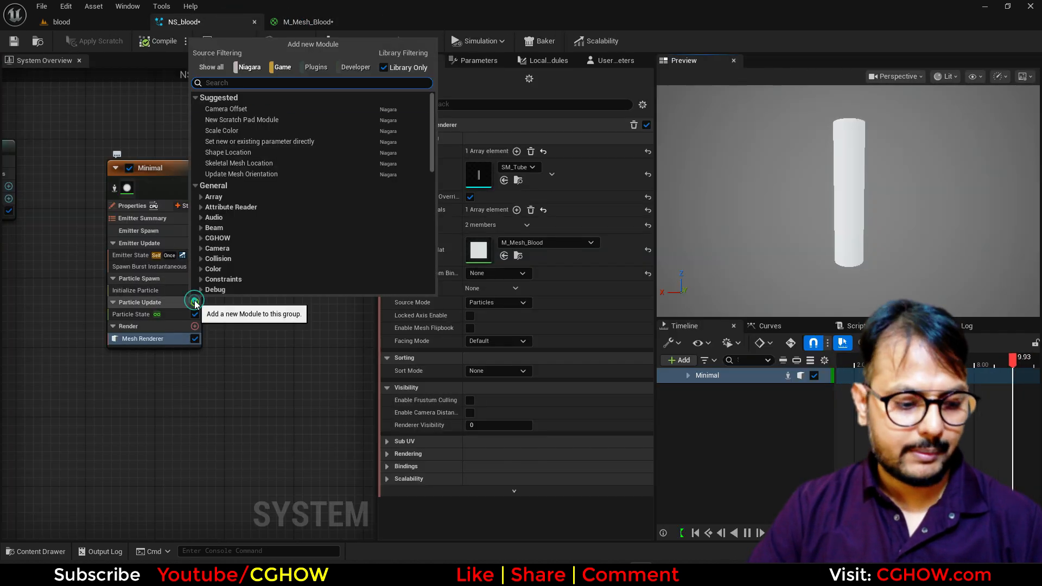
{"action": "type", "text": "dy"}
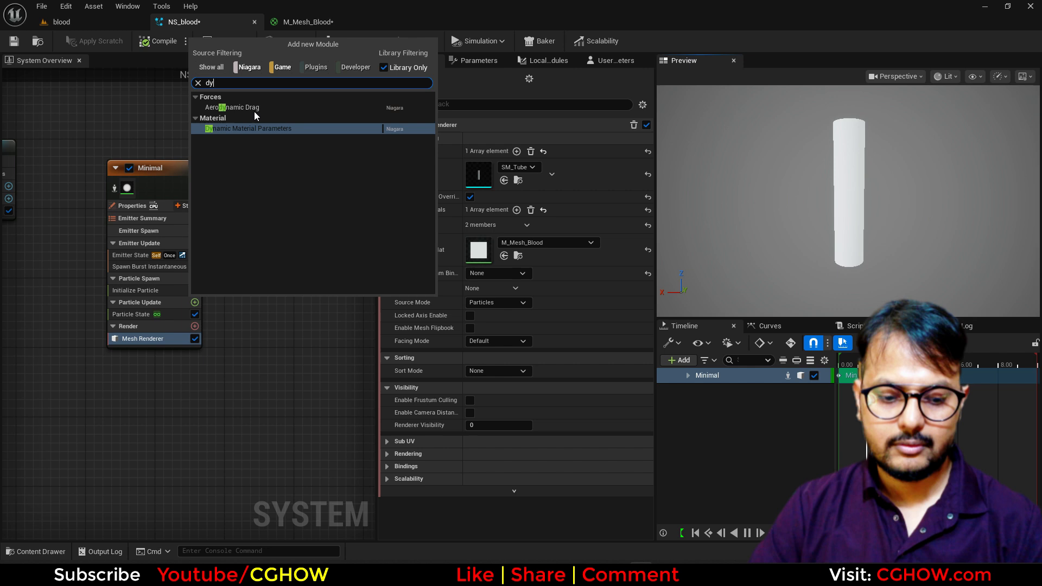
{"action": "left_click", "coordinate": [229, 128]}
{"action": "left_click_drag", "start_coordinate": [500, 183], "coordinate": [530, 183]}
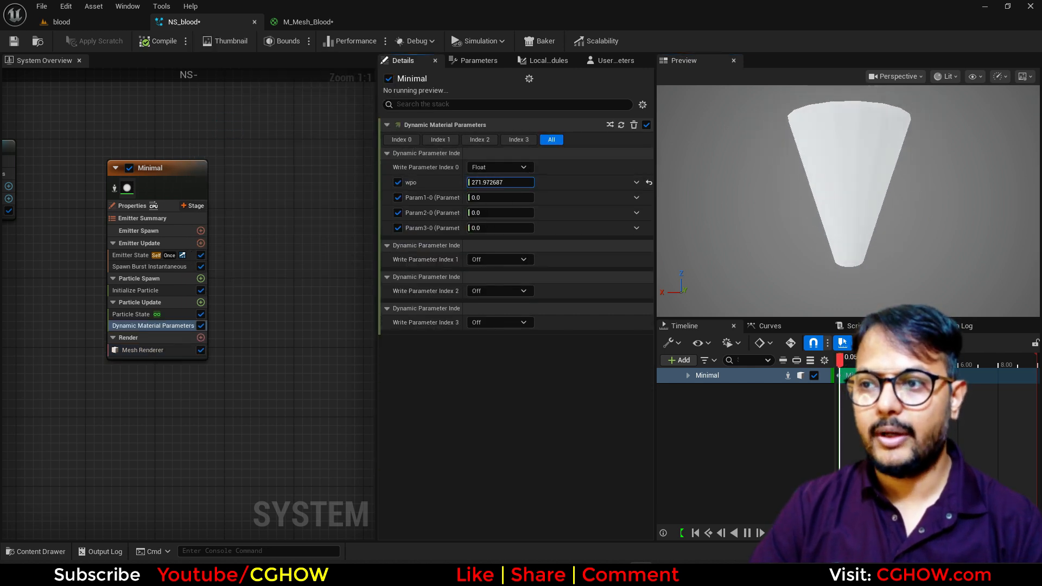
{"action": "left_click", "coordinate": [97, 23]}
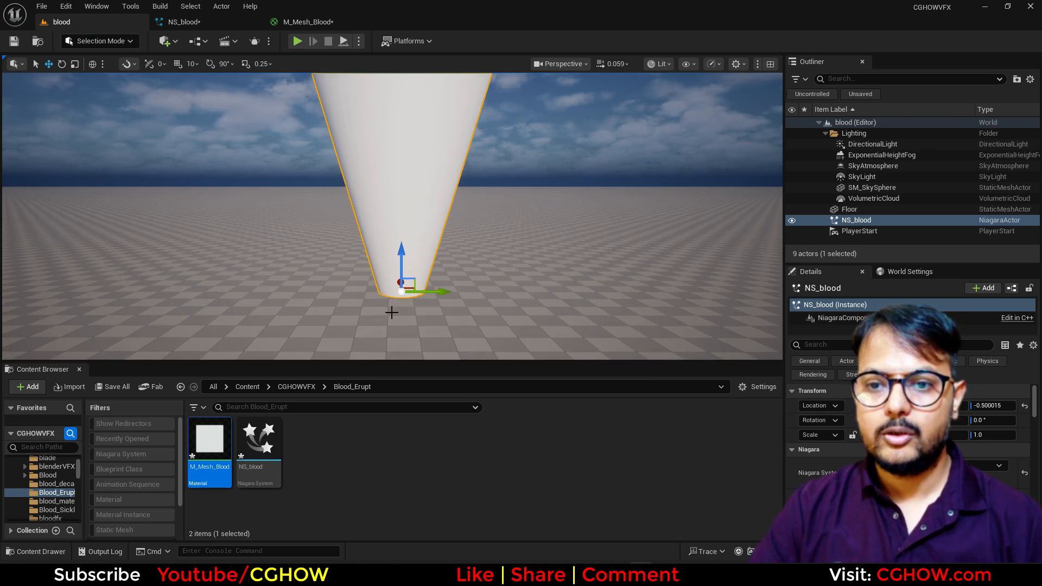
- Switch the Mesh Scale Mode of the Initialize Particle module in NS_blood to Non-Uniform
{"action": "left_click", "coordinate": [219, 24]}
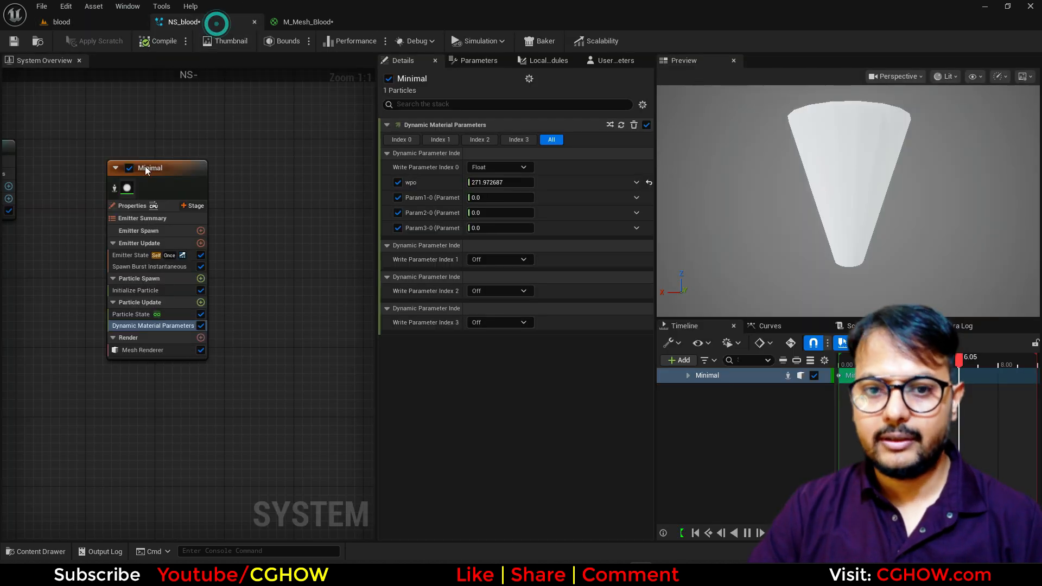
{"action": "left_click", "coordinate": [152, 291]}
{"action": "mouse_move", "coordinate": [526, 357]}
{"action": "left_mouse_down"}
{"action": "mouse_move", "coordinate": [491, 358]}
{"action": "mouse_move", "coordinate": [531, 350]}
{"action": "left_mouse_up"}
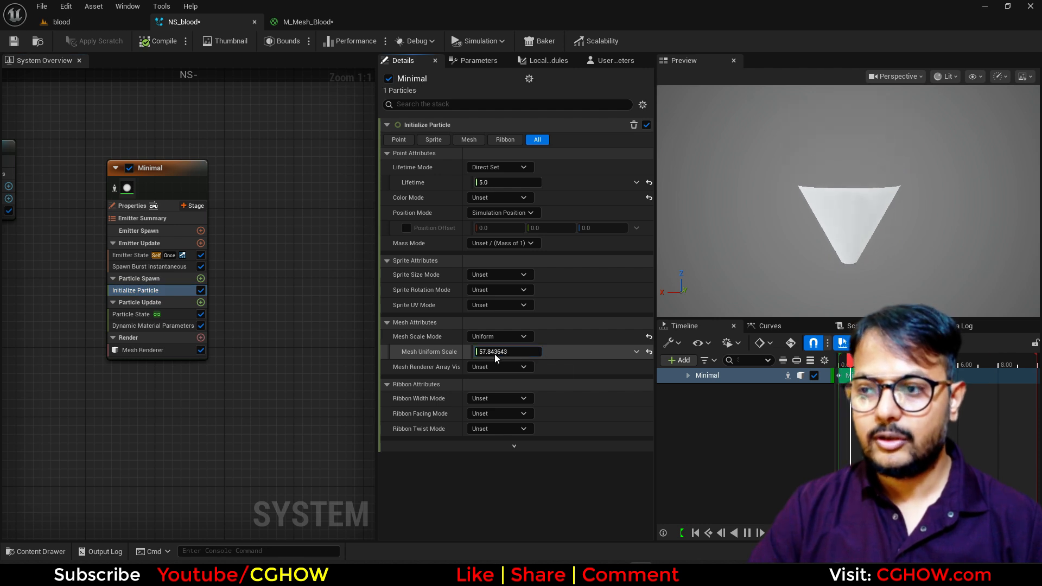
{"action": "left_click", "coordinate": [501, 337]}
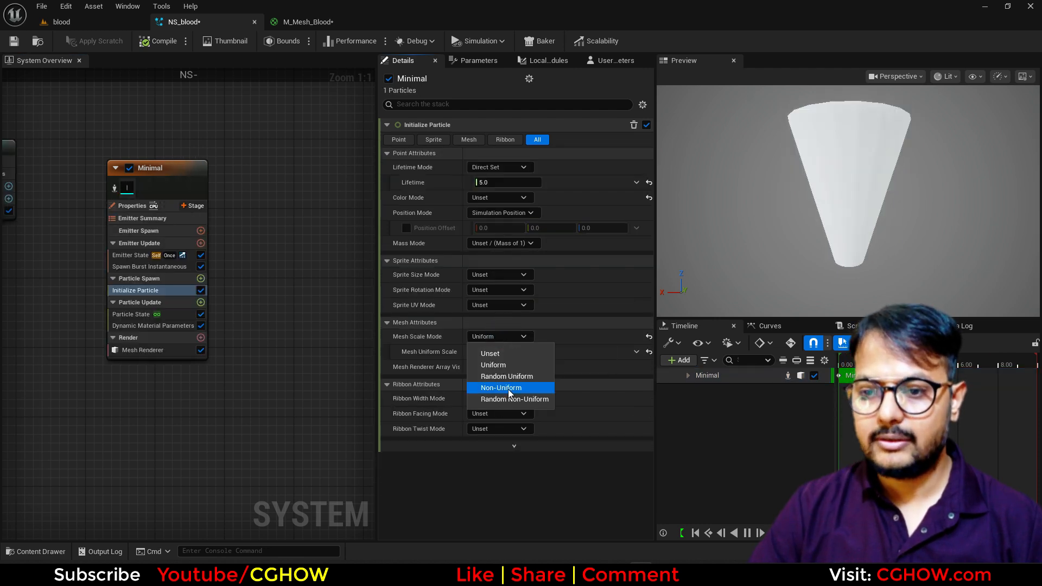
{"action": "left_click", "coordinate": [508, 388]}
- Set the Mesh Scale to 50 in X, 50 in Y and 100 in Z
{"action": "left_click", "coordinate": [602, 355]}
{"action": "type", "text": "100"}
{"action": "key", "text": "Return"}
{"action": "left_click", "coordinate": [547, 354]}
{"action": "type", "text": "50"}
{"action": "key", "text": "Return"}
{"action": "left_click", "coordinate": [492, 355]}
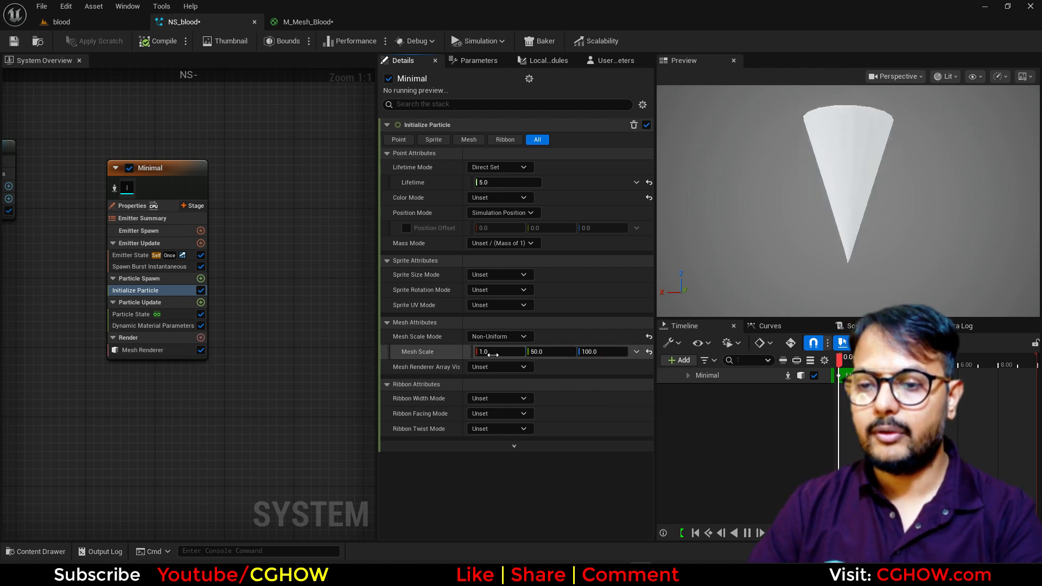
{"action": "type", "text": "50"}
{"action": "key", "text": "Return"}
- Make the level viewport taller and set the wpo dynamic parameter in NS_blood to about 203.5
{"action": "left_click", "coordinate": [95, 28]}
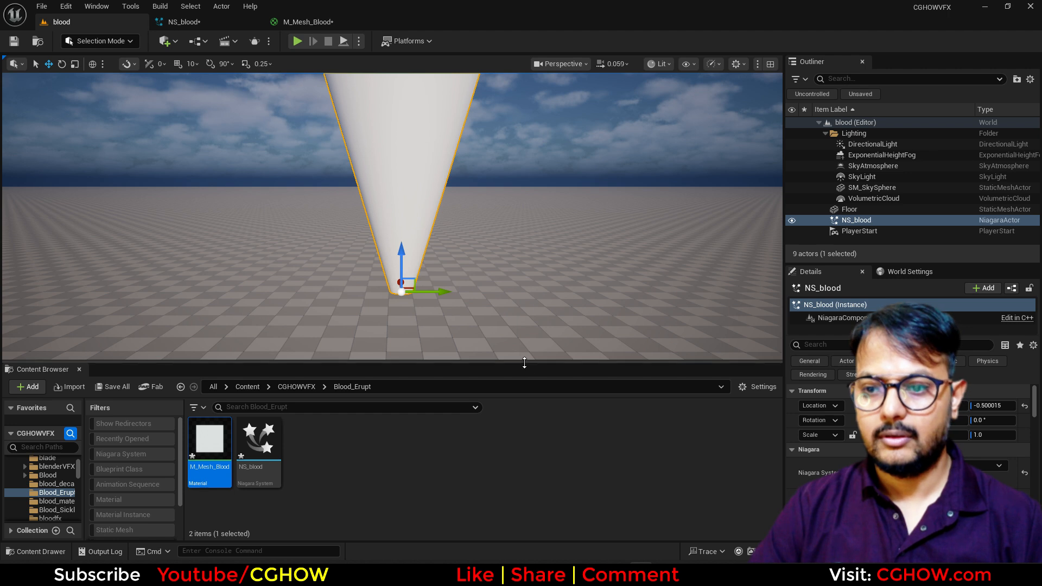
{"action": "left_click_drag", "start_coordinate": [529, 362], "coordinate": [527, 429]}
{"action": "left_click", "coordinate": [210, 27]}
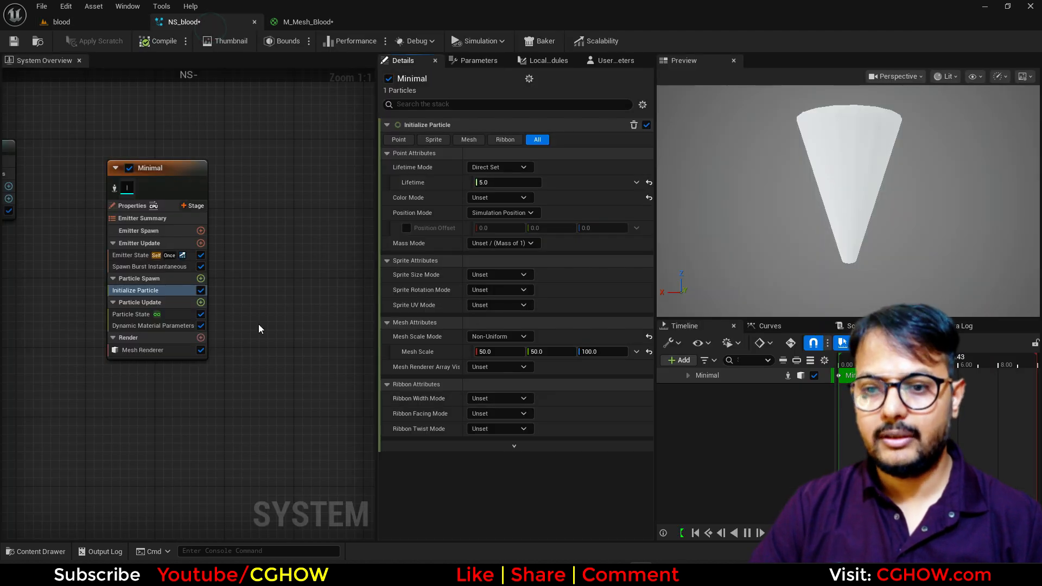
{"action": "left_click", "coordinate": [170, 326]}
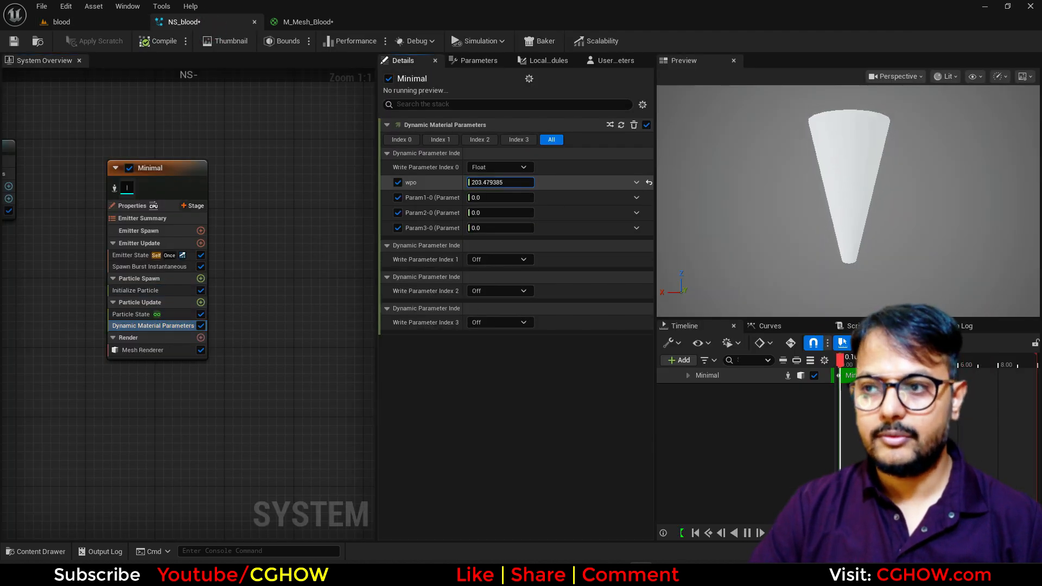
- Examine the whole cone in the blood level from farther back, with the editor overlays hidden
{"action": "left_click", "coordinate": [116, 22]}
{"action": "key", "text": "w"}
{"action": "right_click_drag", "start_coordinate": [479, 295], "coordinate": [478, 294]}
{"action": "key", "text": "w"}
{"action": "right_click_drag", "start_coordinate": [277, 283], "coordinate": [276, 283]}
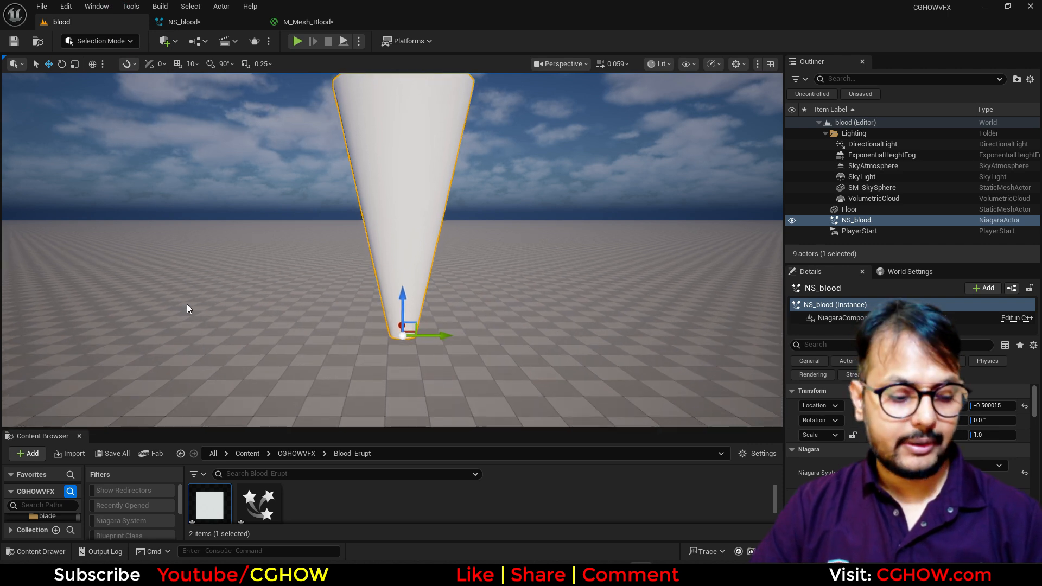
{"action": "right_click", "coordinate": [211, 302]}
{"action": "type", "text": "gg"}
{"action": "left_click", "coordinate": [141, 140]}
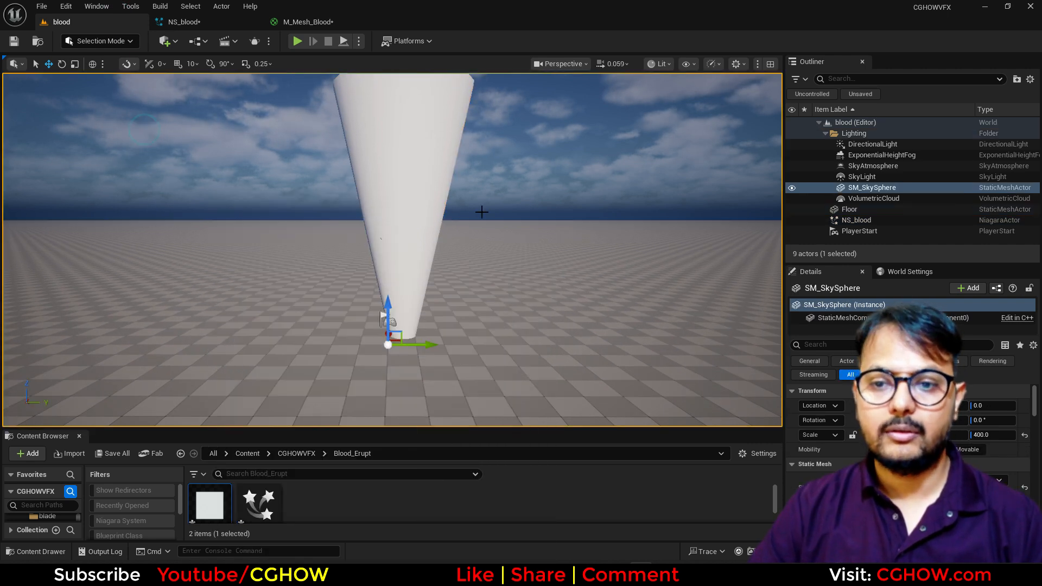
{"action": "left_click", "coordinate": [521, 251]}
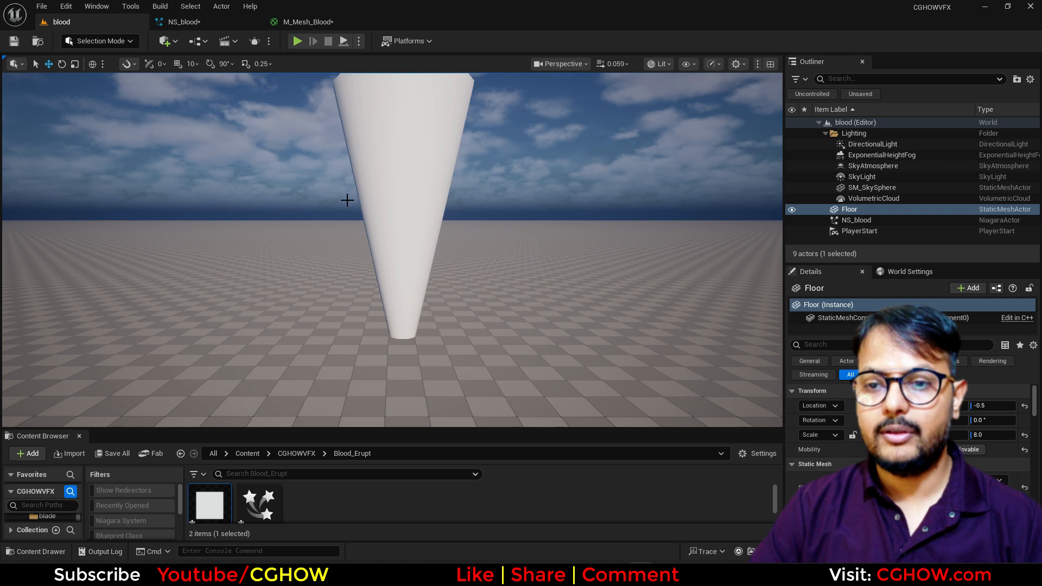
{"action": "key", "text": "e"}
{"action": "right_click_drag", "start_coordinate": [466, 373], "coordinate": [465, 374]}
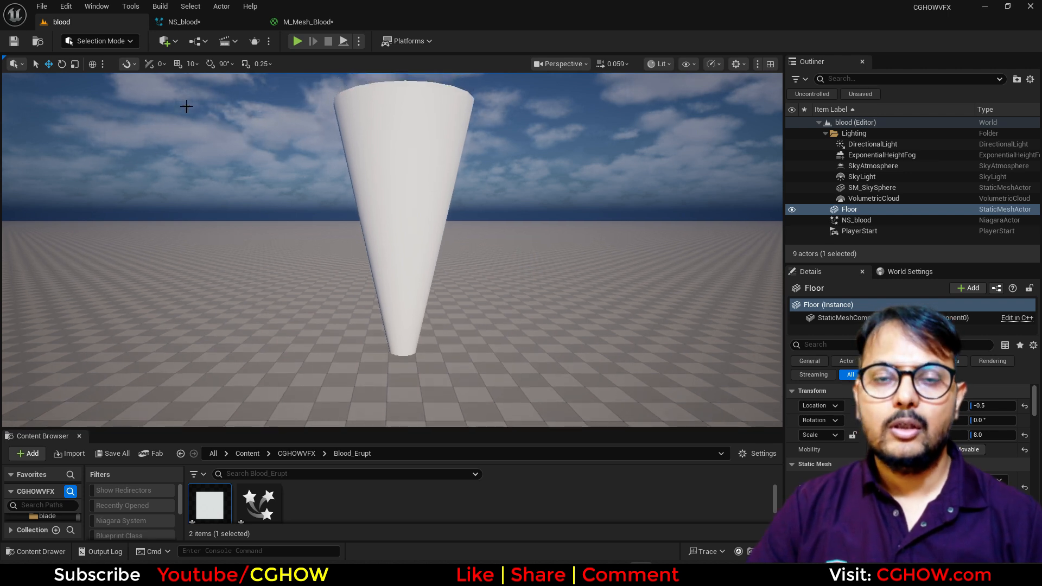
- Add a Texture Sample node to M_Mesh_Blood, assign it a cell-pattern texture found by searching aura, and move Particle Color above it
{"action": "left_click", "coordinate": [310, 20]}
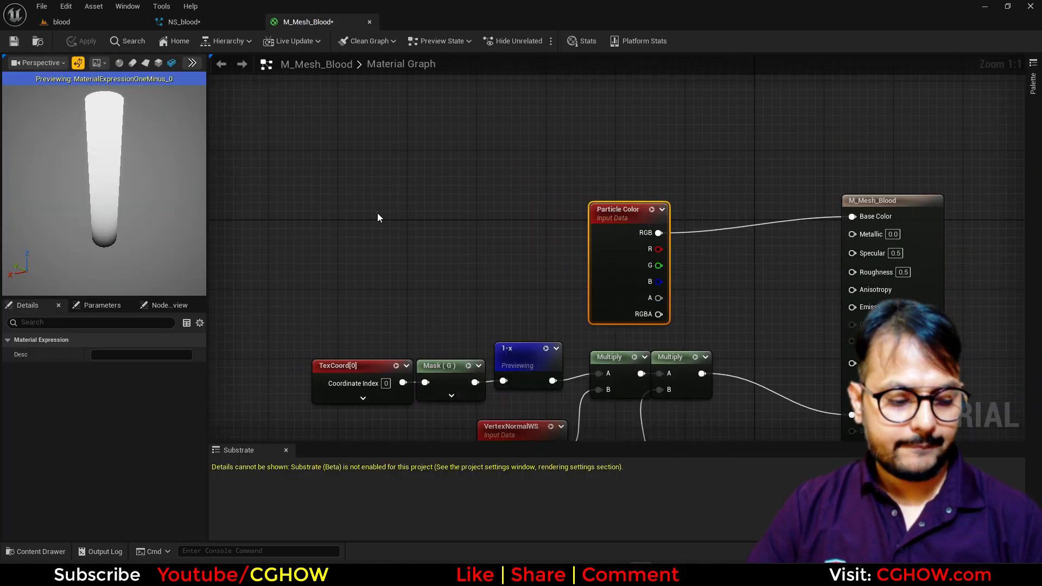
{"action": "left_click", "coordinate": [239, 185]}
{"action": "left_click", "coordinate": [321, 181]}
{"action": "left_click", "coordinate": [138, 489]}
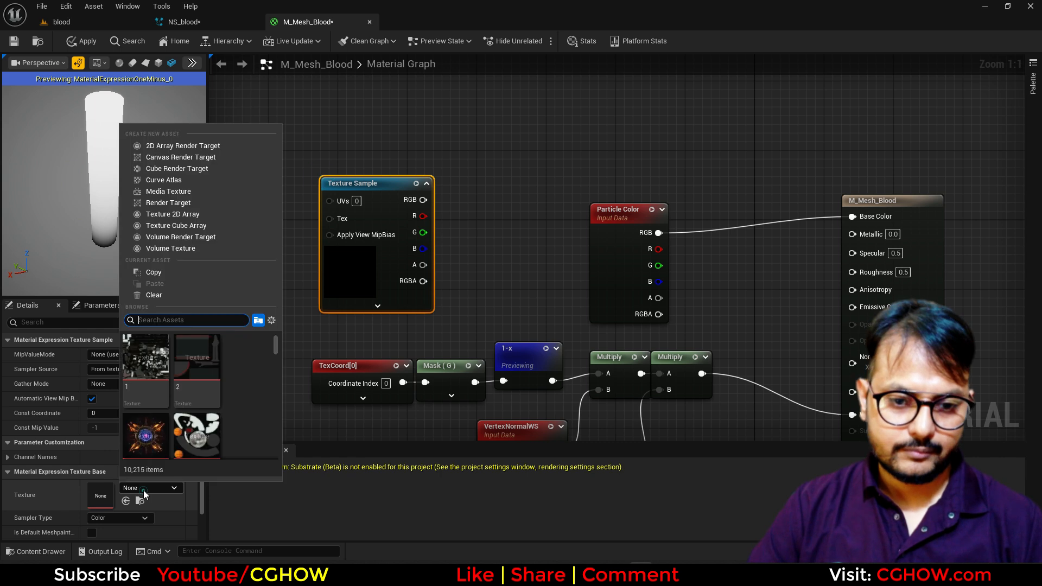
{"action": "type", "text": "aura"}
{"action": "scroll", "coordinate": [207, 405], "scroll_direction": "down", "scroll_amount": 2}
{"action": "left_click", "coordinate": [207, 405]}
{"action": "right_click_drag", "start_coordinate": [385, 297], "coordinate": [467, 302]}
{"action": "right_click_drag", "start_coordinate": [558, 296], "coordinate": [453, 306]}
{"action": "left_click_drag", "start_coordinate": [584, 292], "coordinate": [393, 138]}
- Set the material's Blend Mode to Translucent, keep the Default Lit shading model, and enable Two Sided
{"action": "right_click_drag", "start_coordinate": [454, 213], "coordinate": [326, 181]}
{"action": "right_click", "coordinate": [326, 181]}
{"action": "left_click", "coordinate": [769, 211]}
{"action": "left_click", "coordinate": [768, 211]}
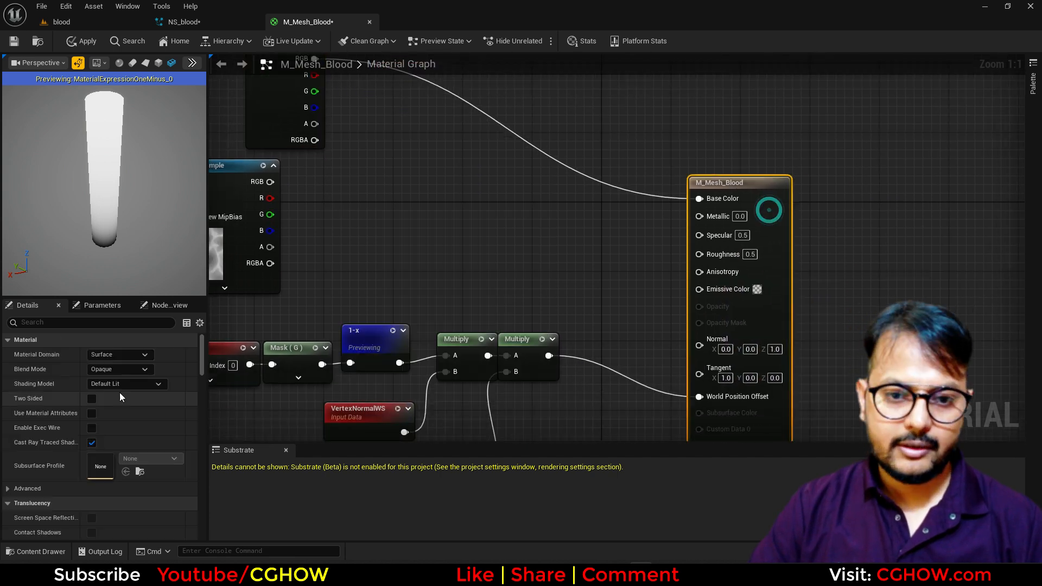
{"action": "left_click", "coordinate": [120, 385]}
{"action": "left_click", "coordinate": [129, 370]}
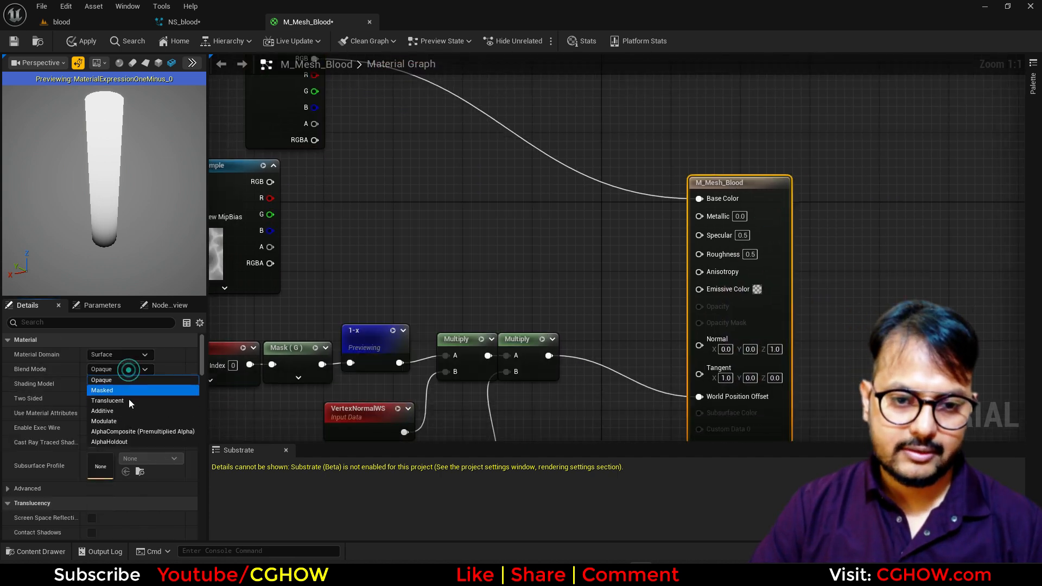
{"action": "left_click", "coordinate": [117, 402]}
{"action": "left_click", "coordinate": [124, 383]}
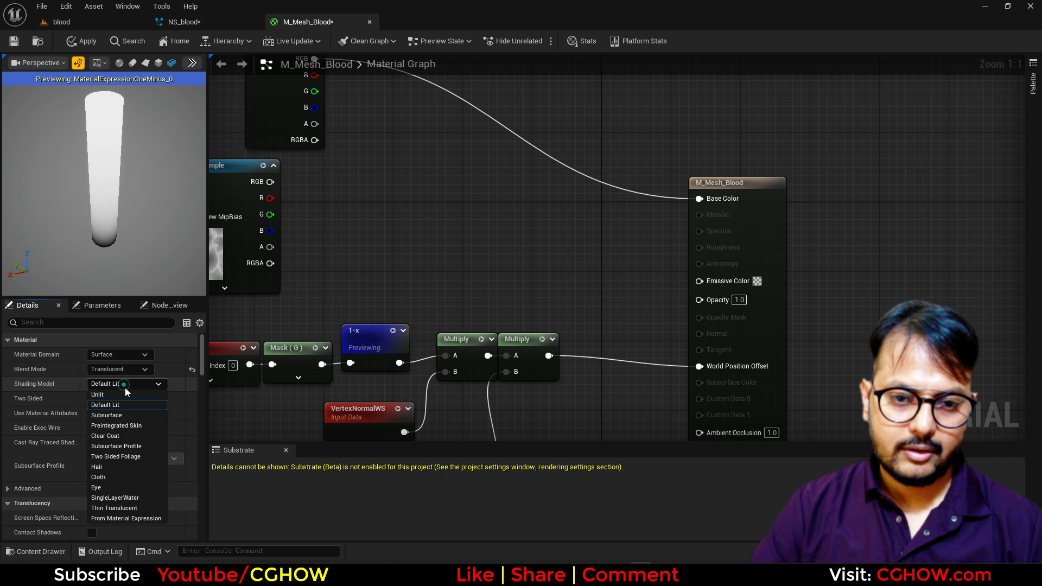
{"action": "left_click", "coordinate": [121, 406]}
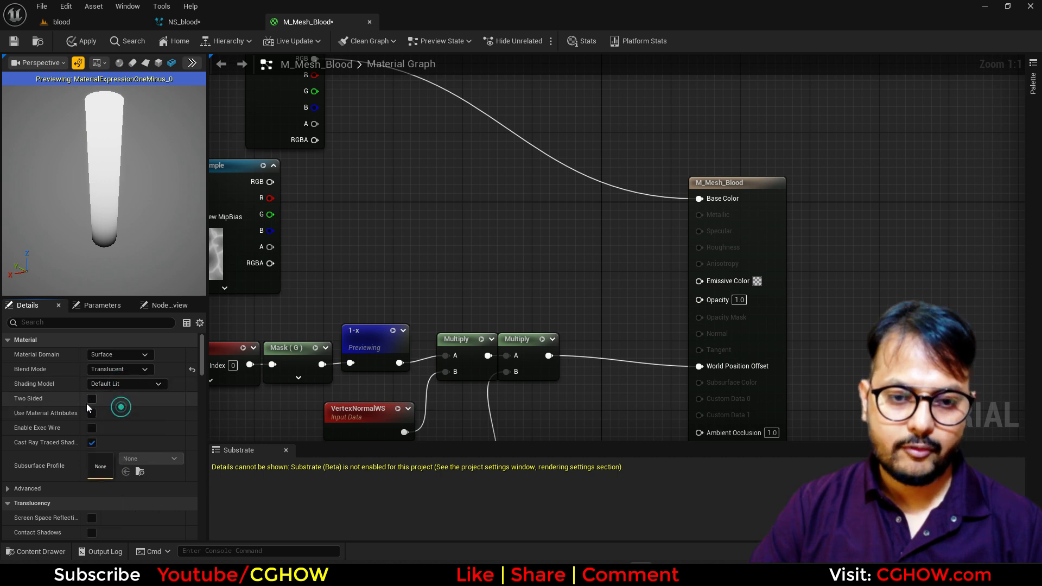
{"action": "left_click", "coordinate": [91, 399]}
{"action": "left_click", "coordinate": [752, 216]}
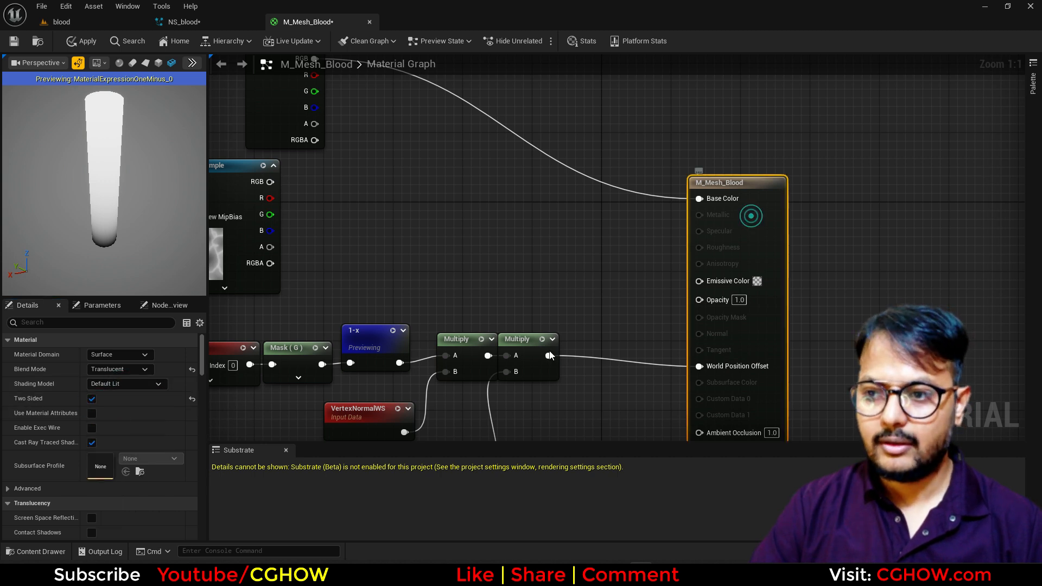
- Multiply the Particle Color alpha by the texture's red channel with a new Multiply node and connect the product to Opacity
{"action": "right_click_drag", "start_coordinate": [324, 277], "coordinate": [356, 293]}
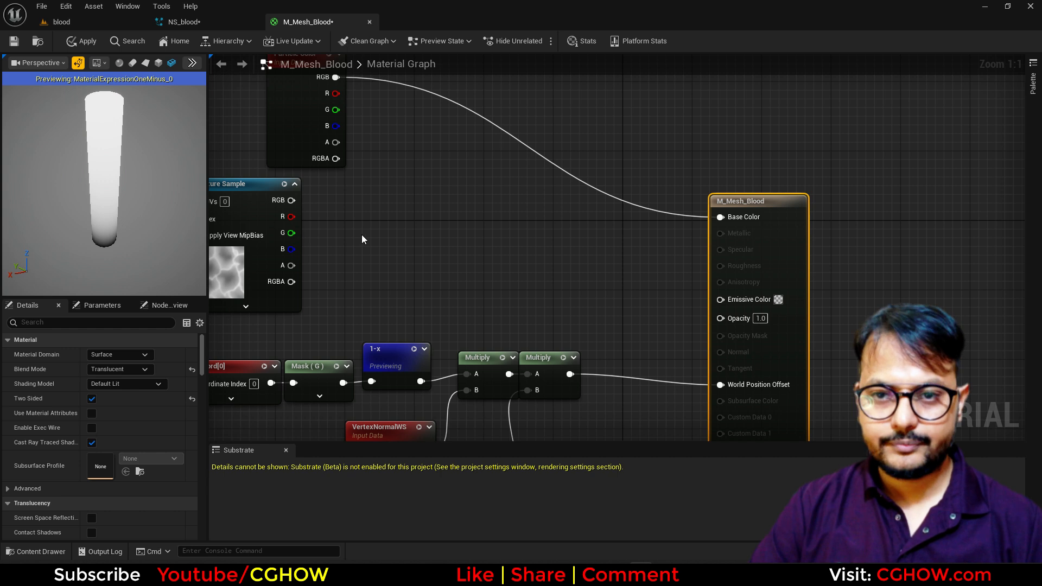
{"action": "right_click_drag", "start_coordinate": [363, 240], "coordinate": [380, 272]}
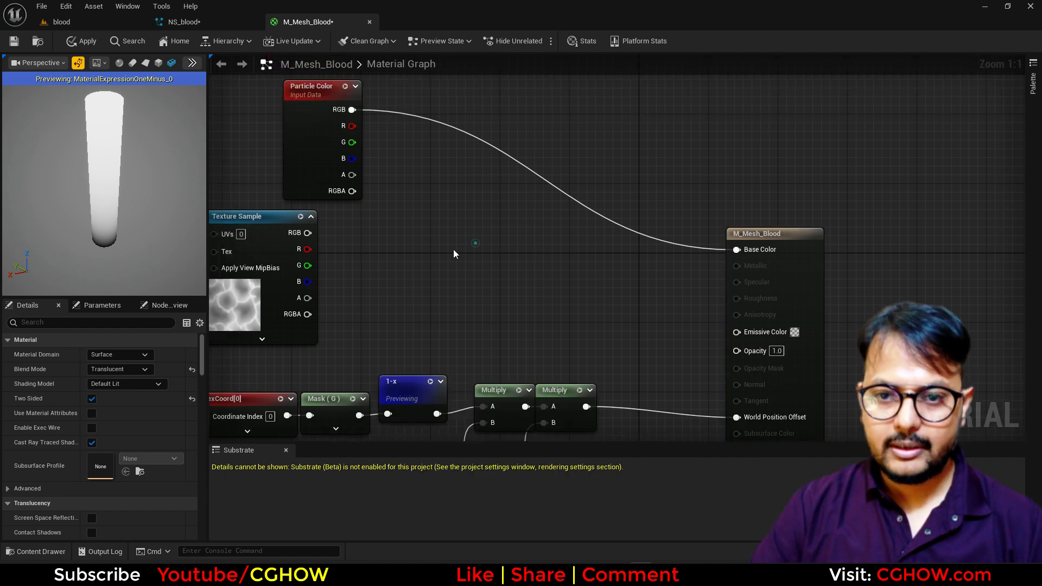
{"action": "left_click", "coordinate": [474, 239]}
{"action": "left_click_drag", "start_coordinate": [307, 249], "coordinate": [753, 352]}
{"action": "right_click_drag", "start_coordinate": [321, 261], "coordinate": [574, 258]}
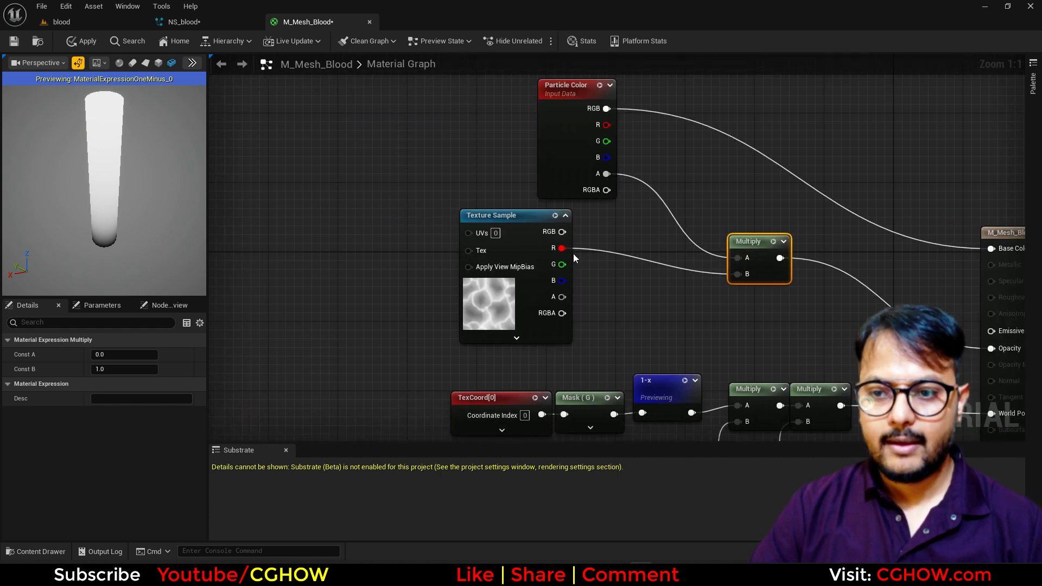
- Add a TexCoord node and a Multiply node before the Texture Sample, and connect the TexCoord to the Multiply's A input
{"action": "right_click_drag", "start_coordinate": [281, 259], "coordinate": [390, 251]}
{"action": "right_click", "coordinate": [390, 252]}
{"action": "left_click", "coordinate": [354, 234]}
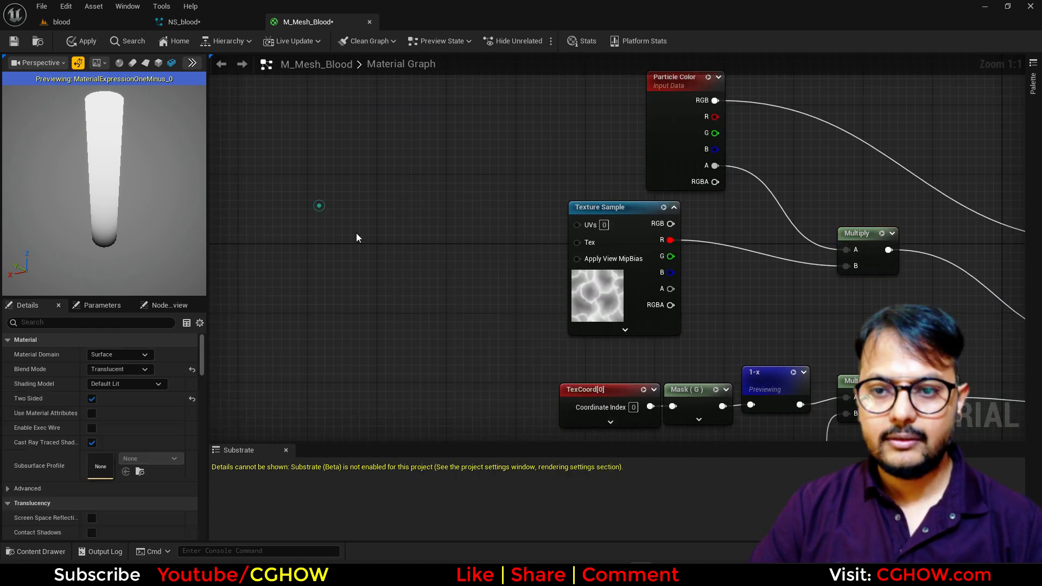
{"action": "left_click", "coordinate": [296, 201]}
{"action": "left_click", "coordinate": [337, 206]}
{"action": "left_click_drag", "start_coordinate": [303, 224], "coordinate": [351, 227]}
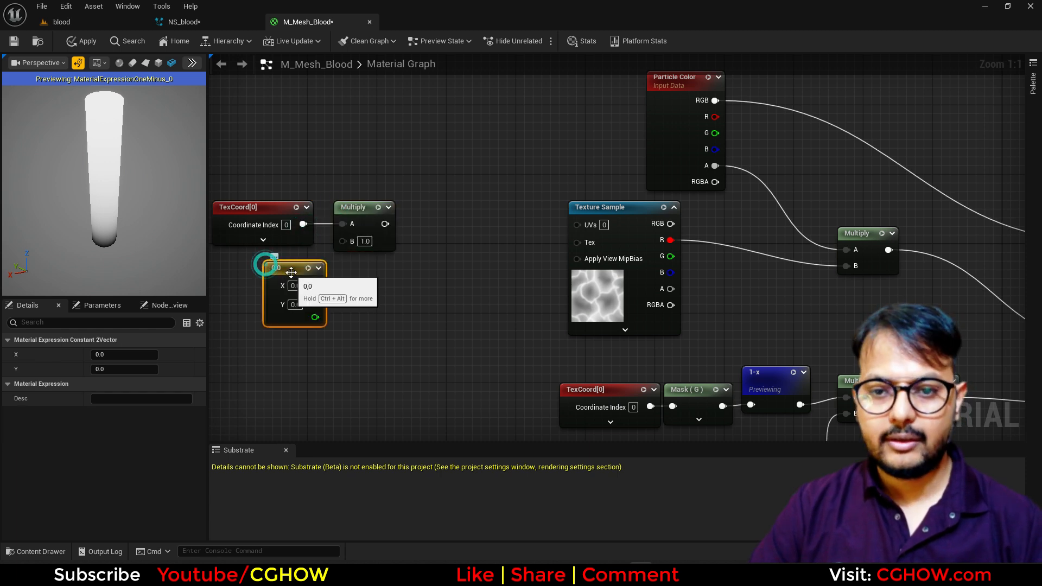
- Replace the two-component constant with an AppendVector node and connect its output to the TexCoord Multiply's B input
{"action": "left_click", "coordinate": [240, 275]}
{"action": "right_click", "coordinate": [240, 276]}
{"action": "type", "text": "appen"}
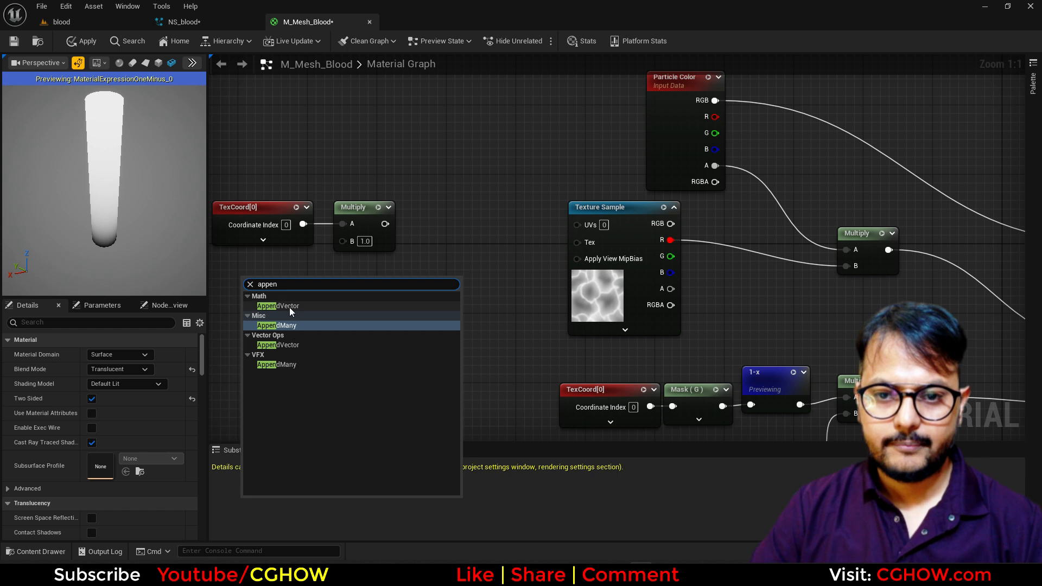
{"action": "left_click", "coordinate": [290, 307]}
{"action": "left_click_drag", "start_coordinate": [291, 300], "coordinate": [352, 244]}
- Move the Dynamic Parameter node below Append and connect its Param2 and Param3 outputs to Append's A and B inputs
{"action": "scroll", "coordinate": [352, 244], "scroll_direction": "down", "scroll_amount": 2}
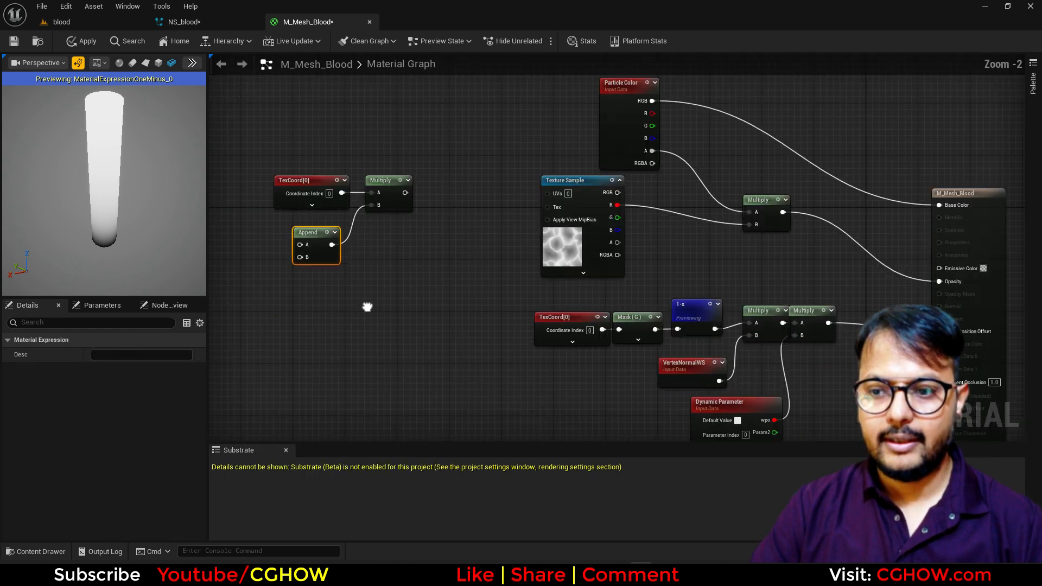
{"action": "right_click_drag", "start_coordinate": [368, 307], "coordinate": [381, 271]}
{"action": "left_click_drag", "start_coordinate": [744, 413], "coordinate": [350, 402]}
{"action": "left_click_drag", "start_coordinate": [319, 211], "coordinate": [397, 397]}
{"action": "left_click_drag", "start_coordinate": [314, 222], "coordinate": [379, 361]}
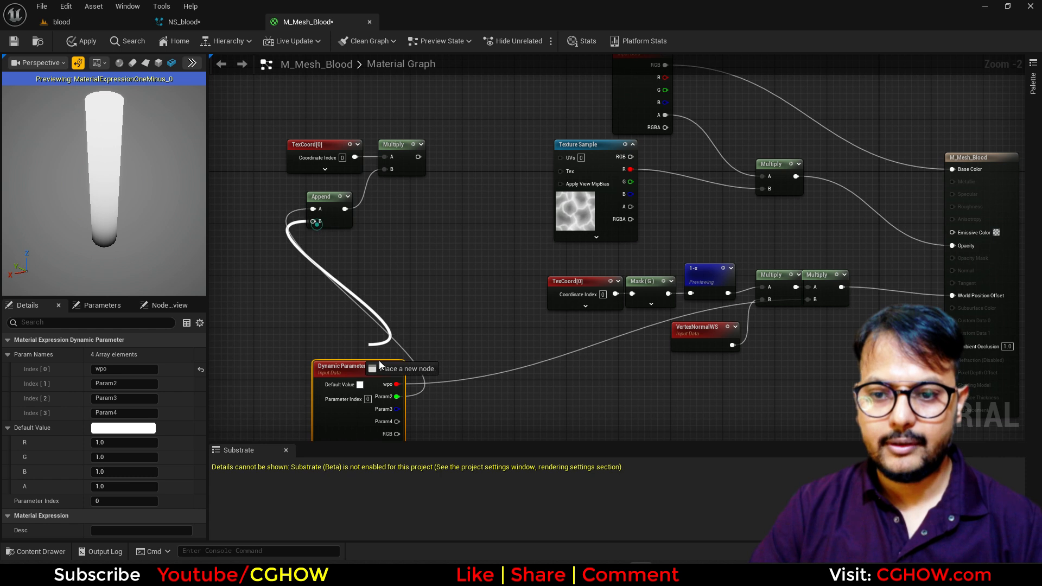
{"action": "left_click_drag", "start_coordinate": [402, 415], "coordinate": [398, 409]}
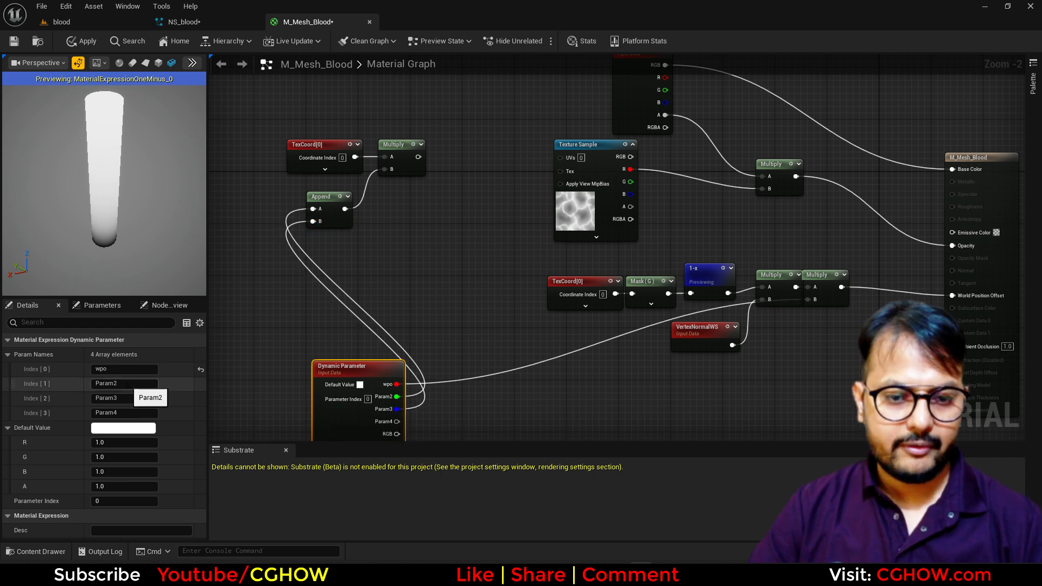
- Rename the Dynamic Parameter's second and third parameters to tx and ty
{"action": "type", "text": "tx"}
{"action": "left_click", "coordinate": [133, 399]}
{"action": "left_click", "coordinate": [336, 342]}
- Insert a Panner node with Speed Y 0.5 between the TexCoord Multiply and the Texture Sample's UVs input
{"action": "right_click_drag", "start_coordinate": [448, 160], "coordinate": [412, 282]}
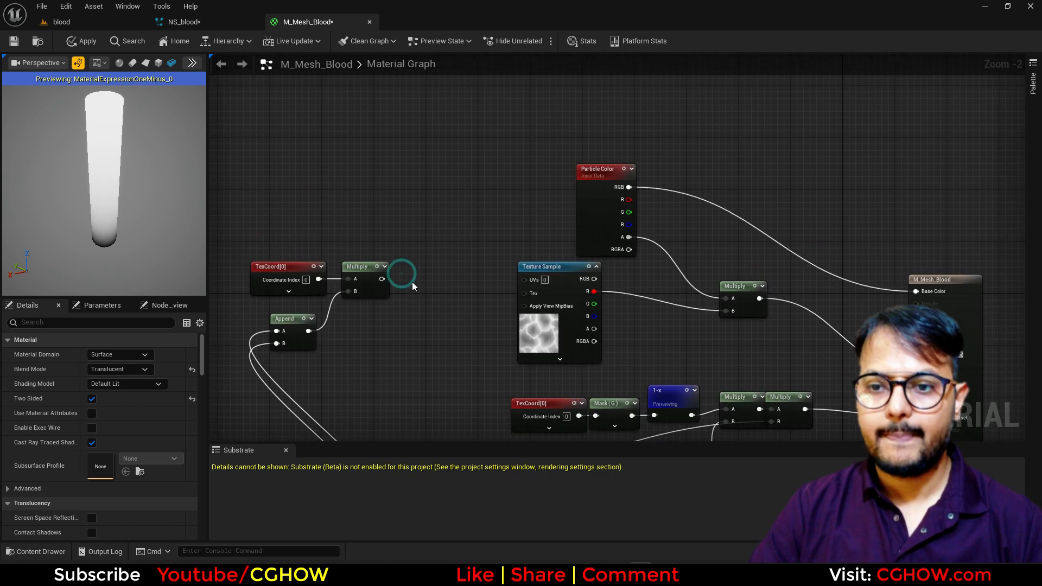
{"action": "left_click", "coordinate": [414, 253]}
{"action": "left_click_drag", "start_coordinate": [382, 279], "coordinate": [419, 272]}
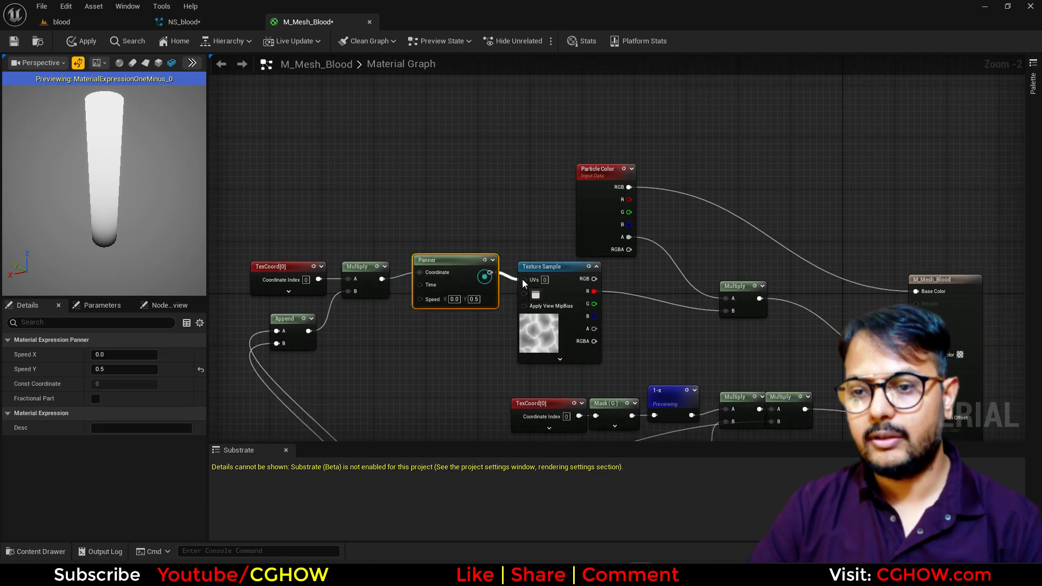
{"action": "scroll", "coordinate": [509, 378], "scroll_direction": "down", "scroll_amount": 2}
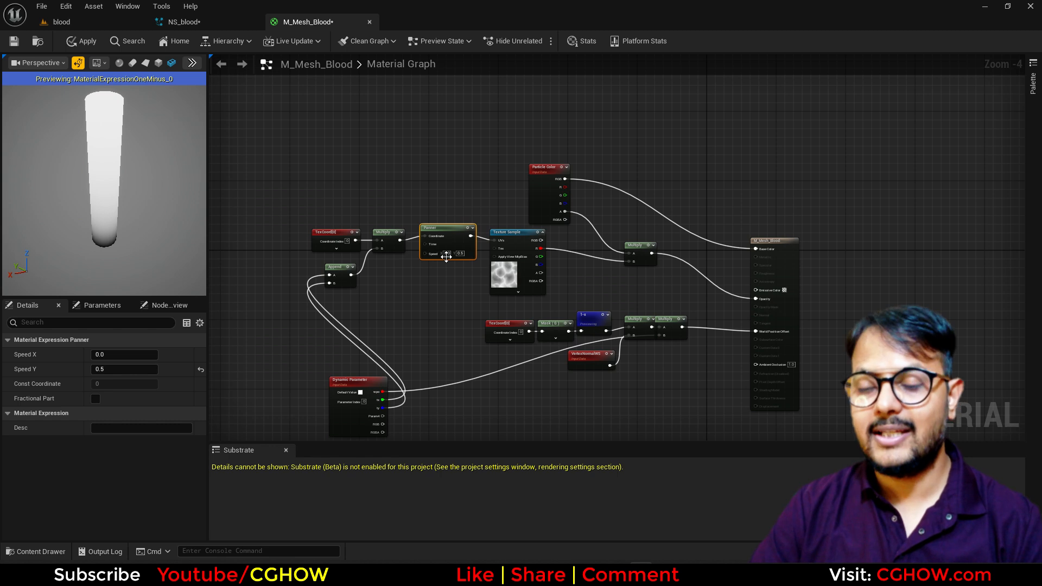
- Insert a Power node between the Texture Sample's red channel and the B input of the opacity Multiply
{"action": "right_click_drag", "start_coordinate": [400, 302], "coordinate": [364, 282]}
{"action": "right_click", "coordinate": [361, 284]}
{"action": "left_click", "coordinate": [379, 265]}
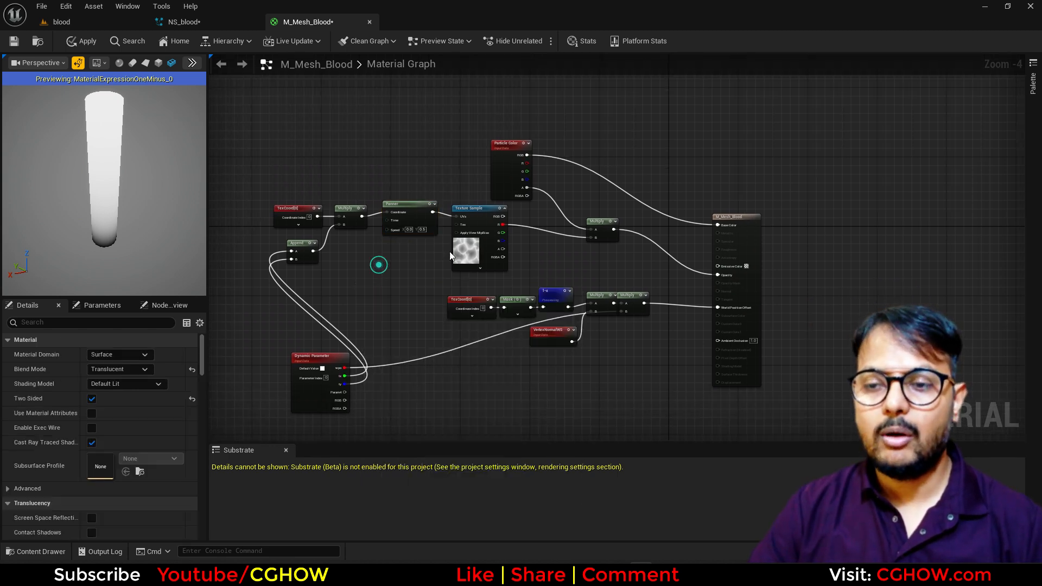
{"action": "scroll", "coordinate": [530, 239], "scroll_direction": "up", "scroll_amount": 3}
{"action": "left_click", "coordinate": [530, 207]}
{"action": "left_click_drag", "start_coordinate": [483, 216], "coordinate": [644, 240]}
{"action": "right_click_drag", "start_coordinate": [492, 267], "coordinate": [614, 198]}
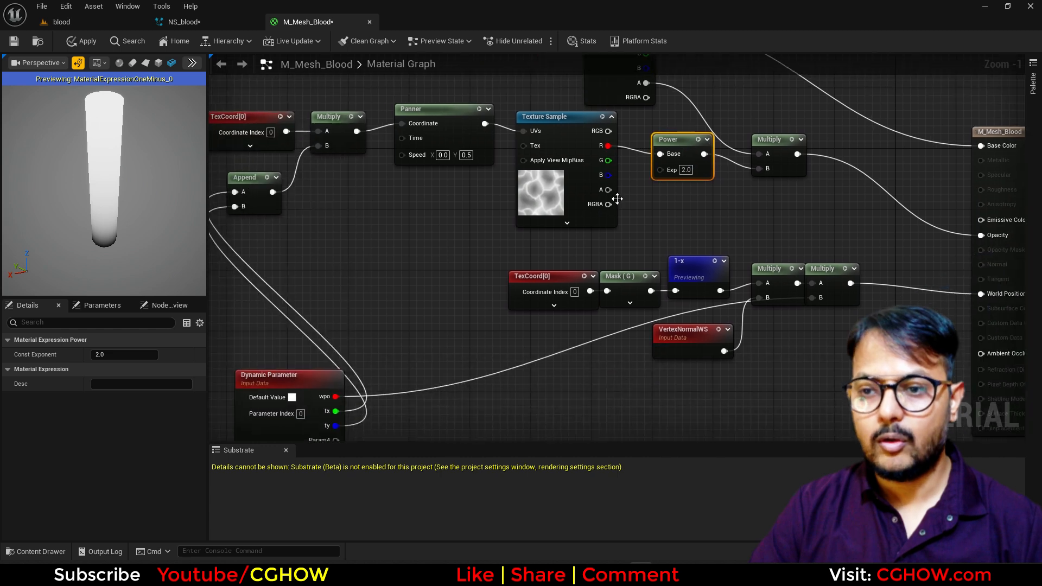
{"action": "right_click", "coordinate": [610, 191]}
{"action": "left_click", "coordinate": [633, 210]}
- Connect the Dynamic Parameter's fourth output to Power's Exp input, name that parameter dissolve, and save the material
{"action": "scroll", "coordinate": [637, 206], "scroll_direction": "down", "scroll_amount": 2}
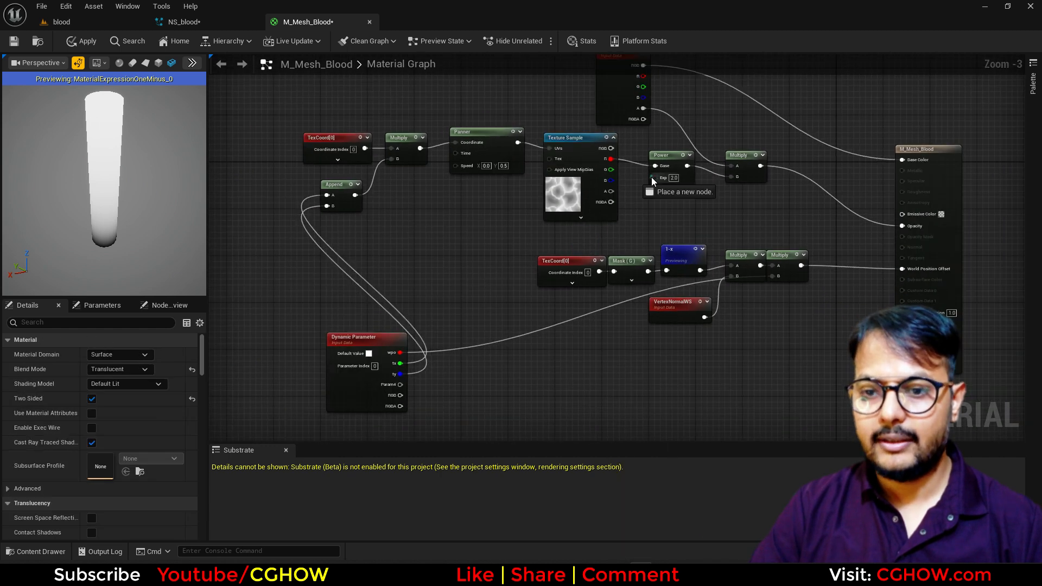
{"action": "left_click_drag", "start_coordinate": [652, 176], "coordinate": [401, 385]}
{"action": "left_click", "coordinate": [360, 400]}
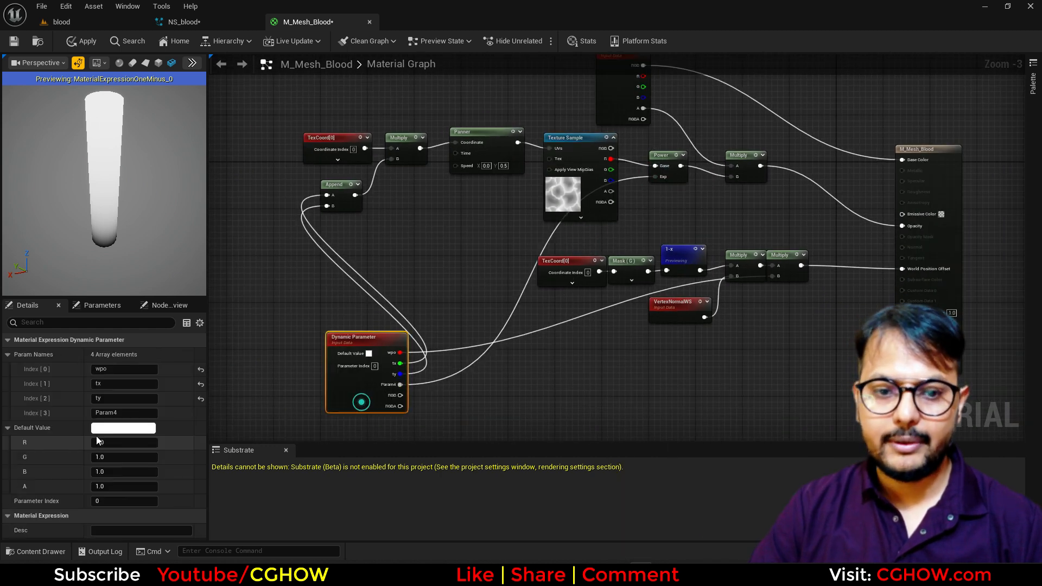
{"action": "left_click", "coordinate": [124, 412]}
{"action": "type", "text": "dissolve"}
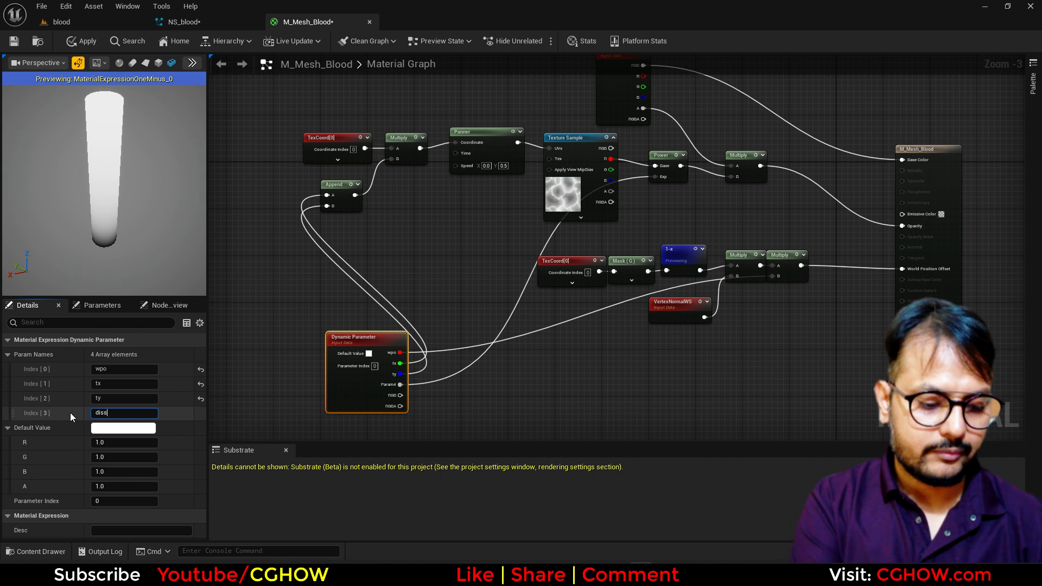
{"action": "key", "text": "Return"}
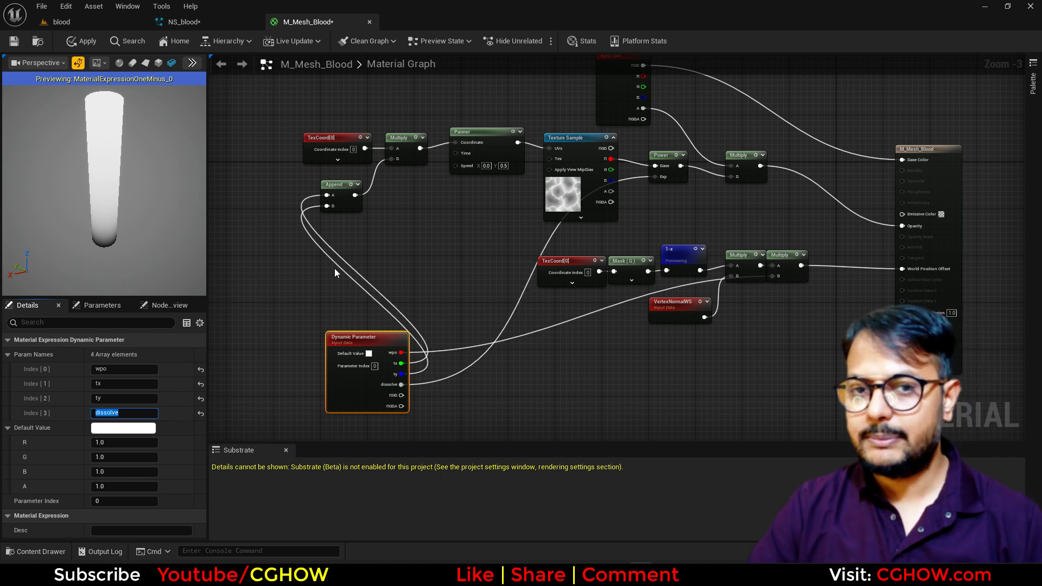
{"action": "key", "text": "ctrl+s"}
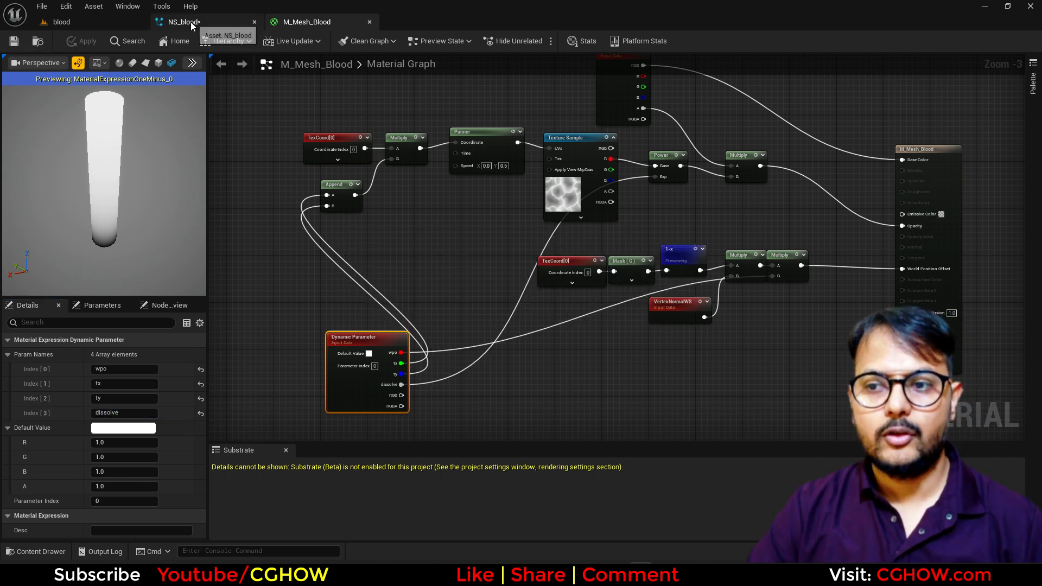
- In NS_blood, set the Color Mode of the Minimal emitter's Initialize Particle module to Direct Set
{"action": "left_click", "coordinate": [191, 21]}
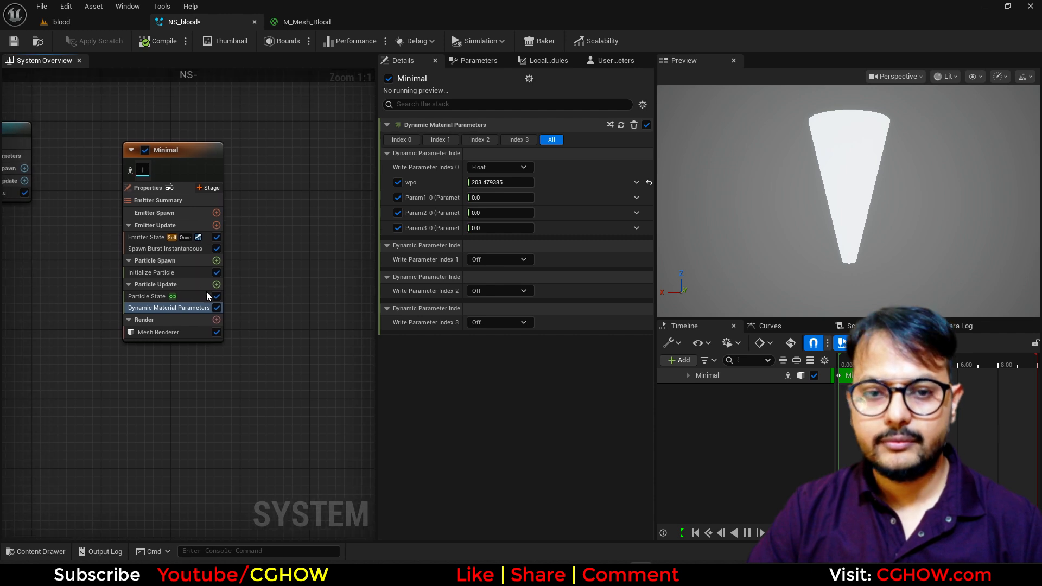
{"action": "left_click", "coordinate": [193, 272]}
{"action": "left_click", "coordinate": [499, 197]}
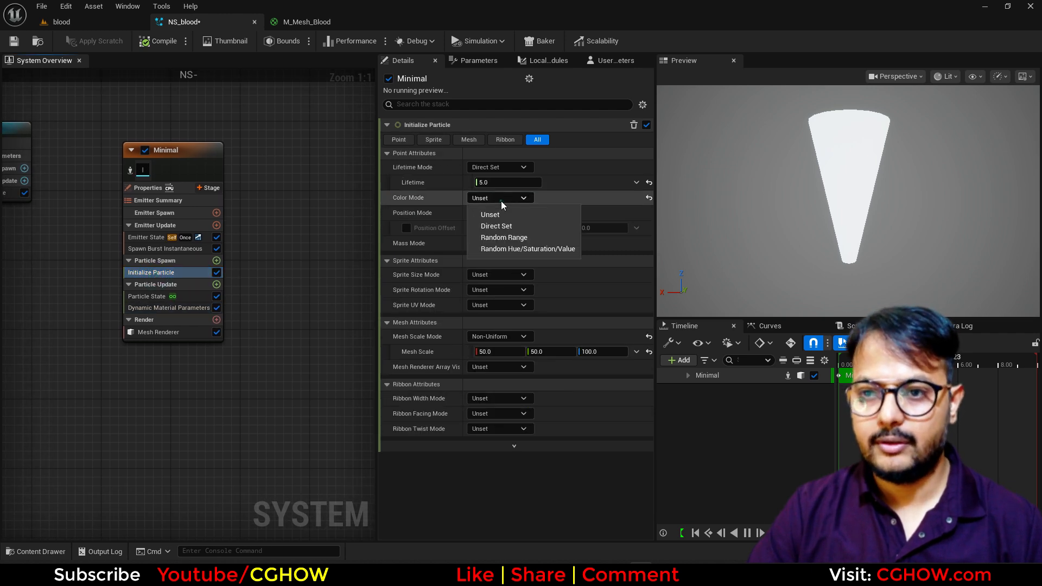
{"action": "left_click", "coordinate": [496, 235]}
{"action": "left_click", "coordinate": [496, 228]}
{"action": "left_click", "coordinate": [499, 197]}
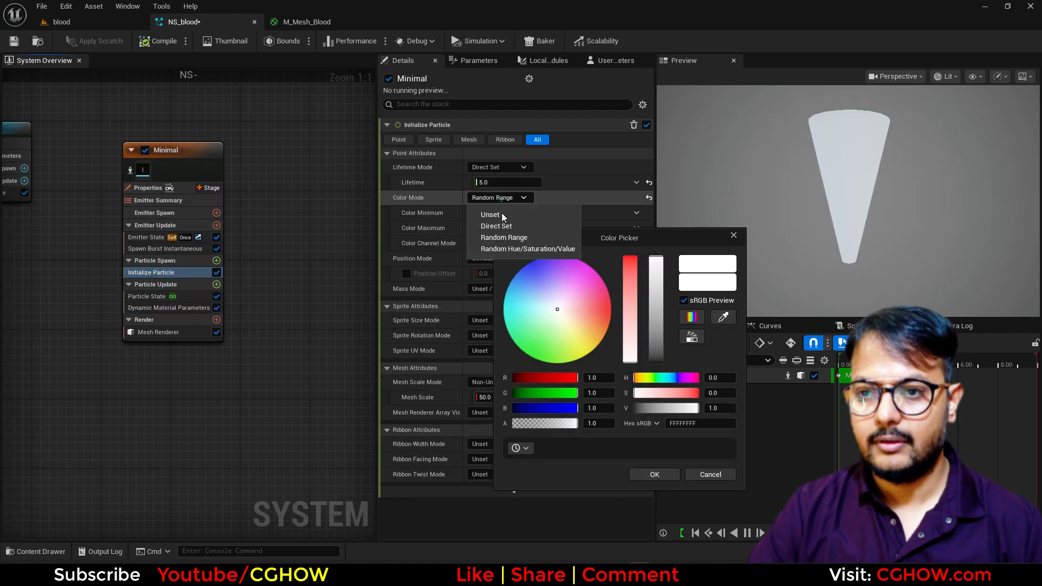
{"action": "left_click", "coordinate": [502, 214]}
{"action": "left_click", "coordinate": [504, 214]}
- Set the particle color to dark red with R about 0.243, G 0 and B 0
{"action": "left_click_drag", "start_coordinate": [610, 308], "coordinate": [623, 304]}
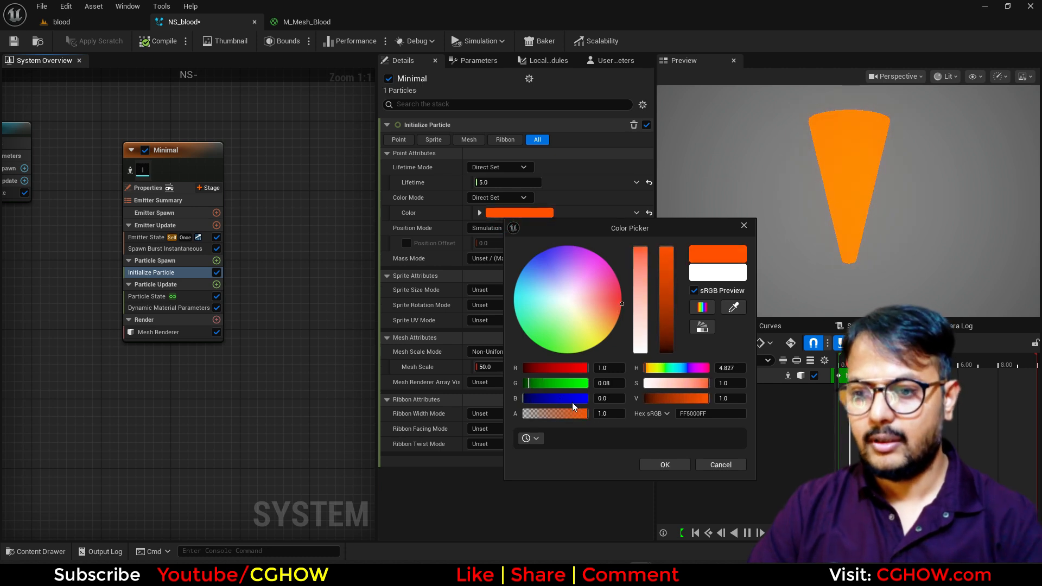
{"action": "left_click", "coordinate": [613, 380]}
{"action": "type", "text": "0"}
{"action": "key", "text": "Return"}
{"action": "left_click_drag", "start_coordinate": [704, 402], "coordinate": [661, 400]}
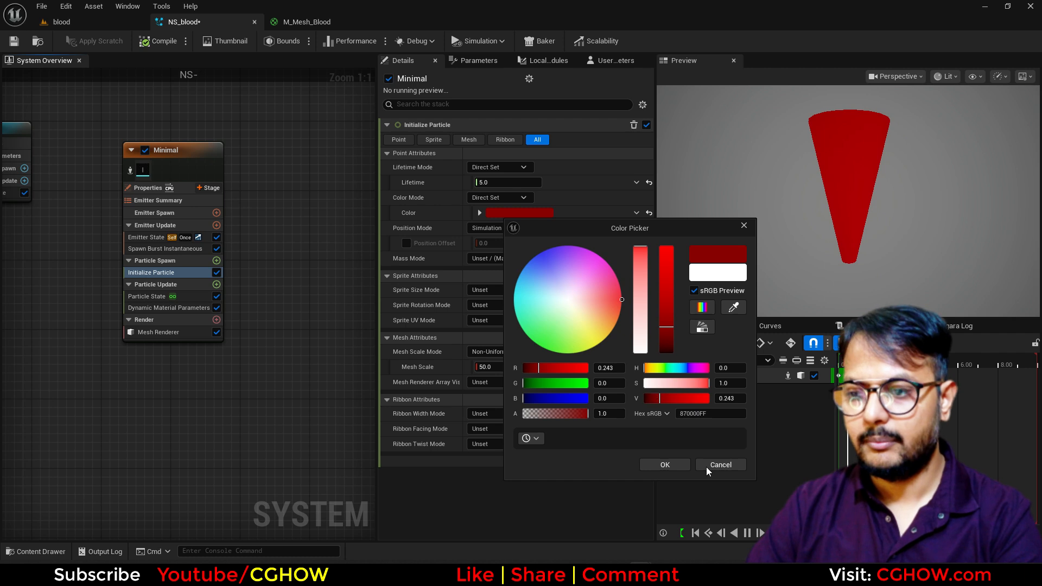
{"action": "left_click", "coordinate": [665, 465]}
- In Dynamic Material Parameters, set tx and ty to 1 and dissolve to about 1.49
{"action": "left_click", "coordinate": [181, 308]}
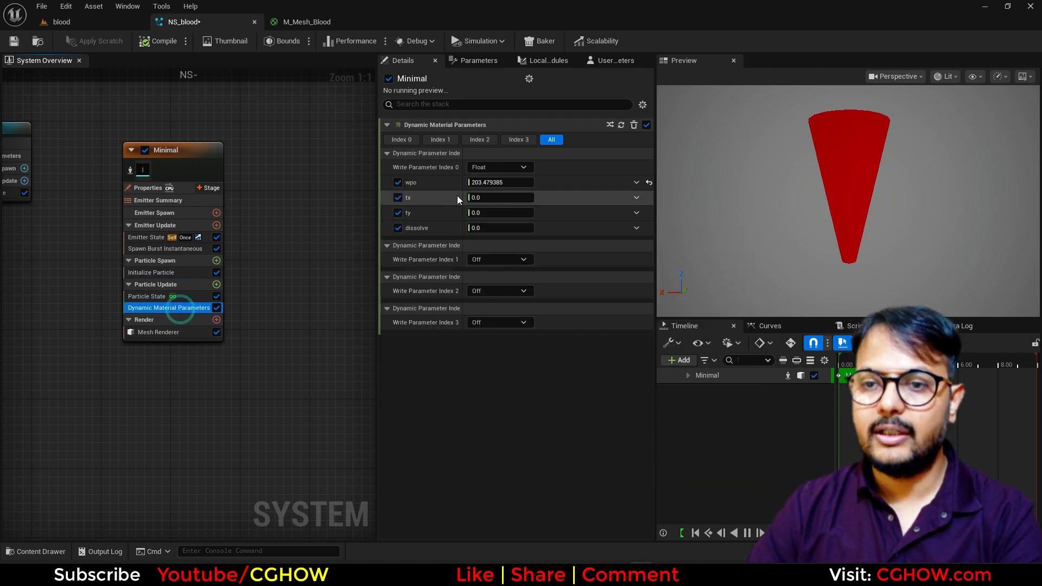
{"action": "left_click", "coordinate": [499, 199]}
{"action": "type", "text": "1"}
{"action": "key", "text": "Return"}
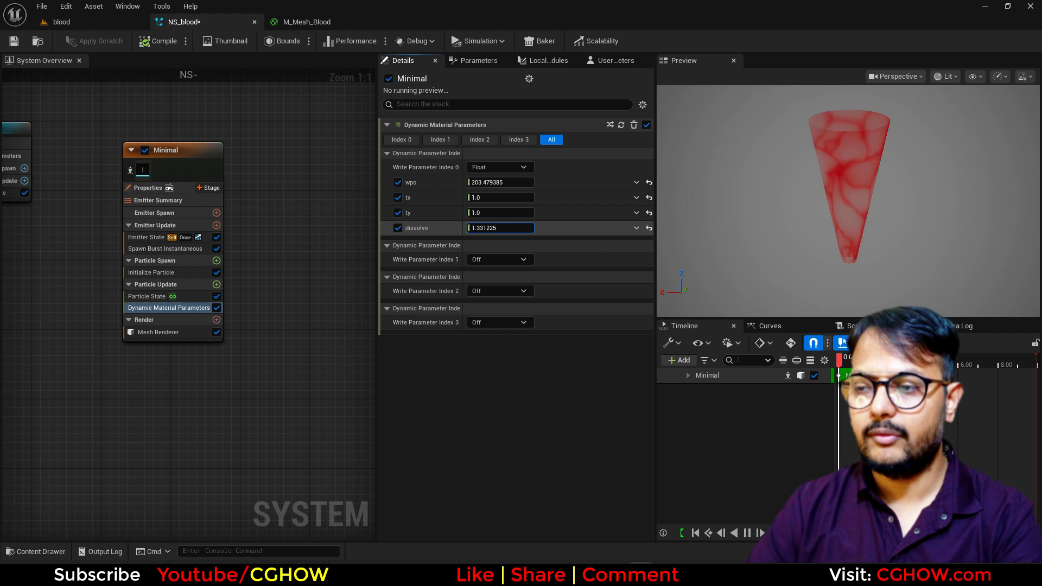
{"action": "left_click_drag", "start_coordinate": [500, 228], "coordinate": [516, 228]}
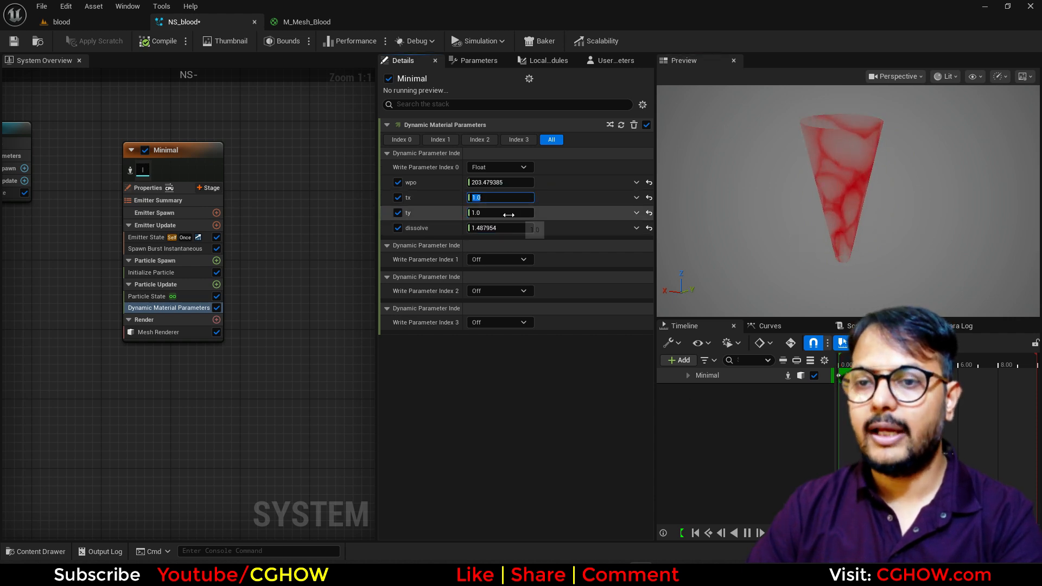
- Stretch the blood pattern by setting tx to 2 and ty to 0.472
{"action": "left_click", "coordinate": [503, 199]}
{"action": "type", "text": "2"}
{"action": "key", "text": "Return"}
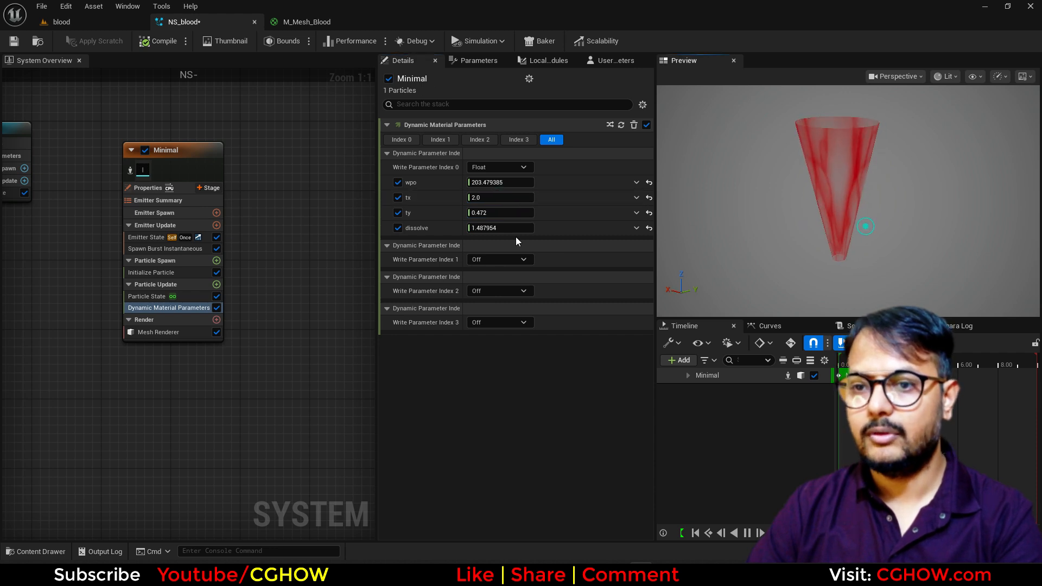
- Set the particle color's alpha to 5 in Initialize Particle and dissolve to about 2.85 in Dynamic Material Parameters
{"action": "left_click", "coordinate": [166, 273]}
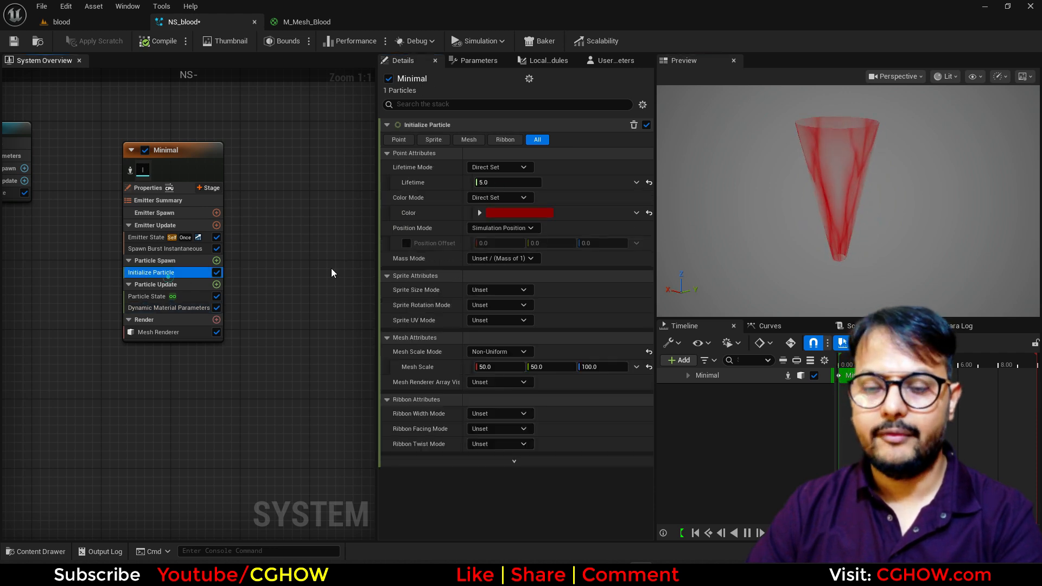
{"action": "left_click", "coordinate": [479, 213]}
{"action": "left_click", "coordinate": [515, 265]}
{"action": "type", "text": "5"}
{"action": "key", "text": "Return"}
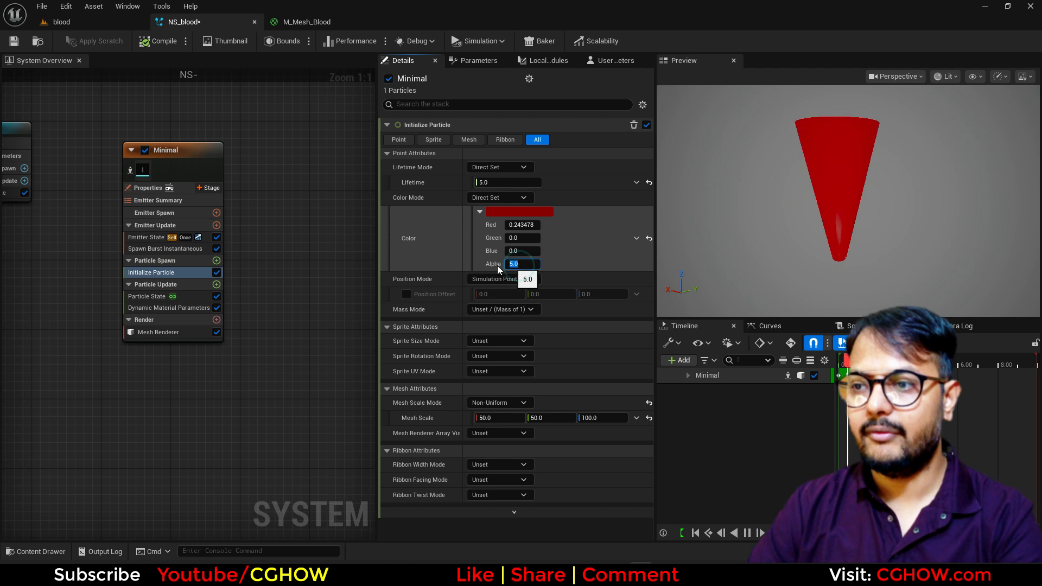
{"action": "left_click", "coordinate": [168, 308]}
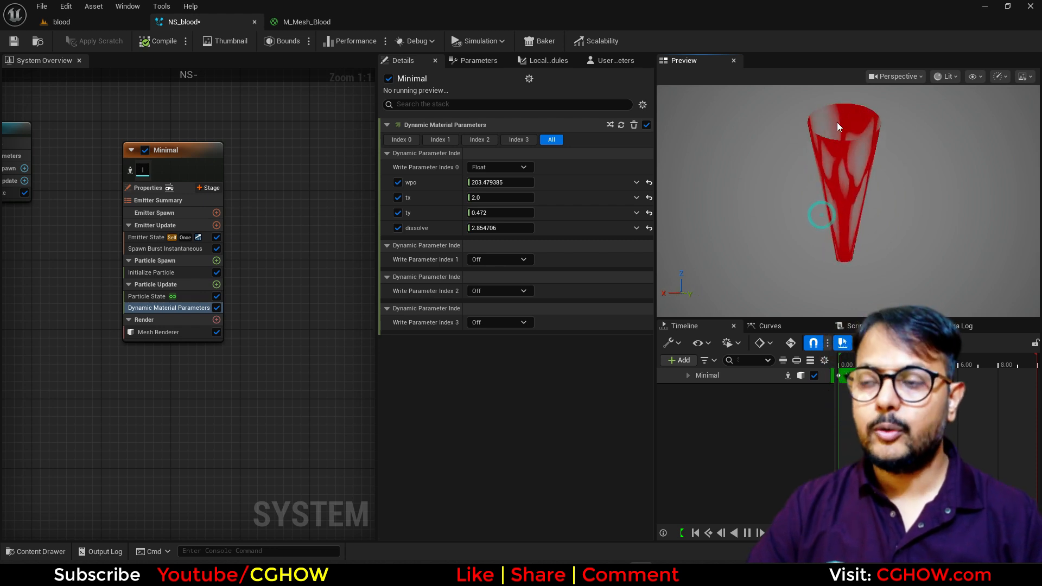
- Switch to the blood level and examine the blood eruption up close from a low viewpoint in game view
{"action": "left_click", "coordinate": [106, 22]}
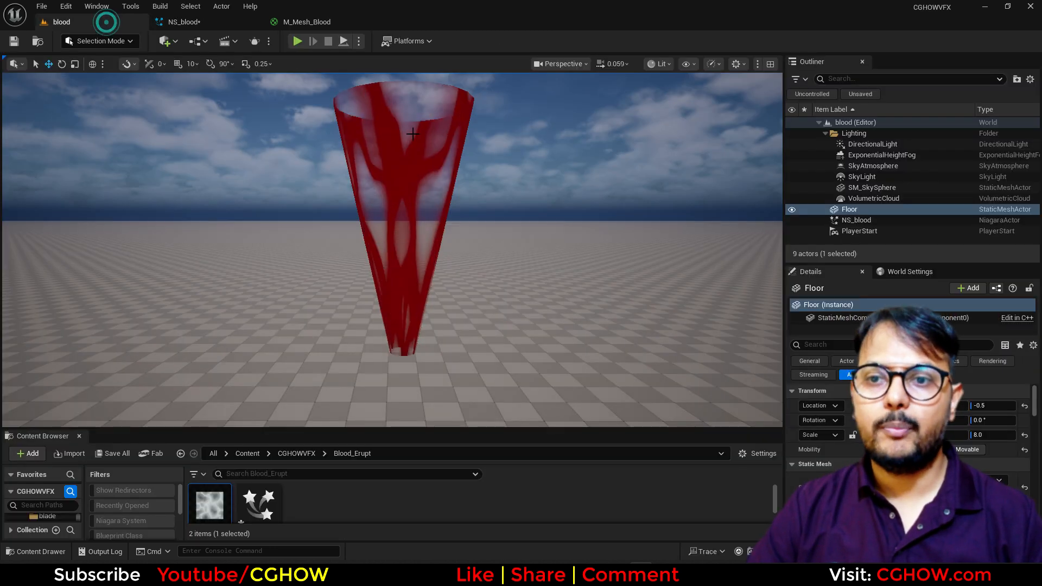
{"action": "left_click", "coordinate": [455, 244]}
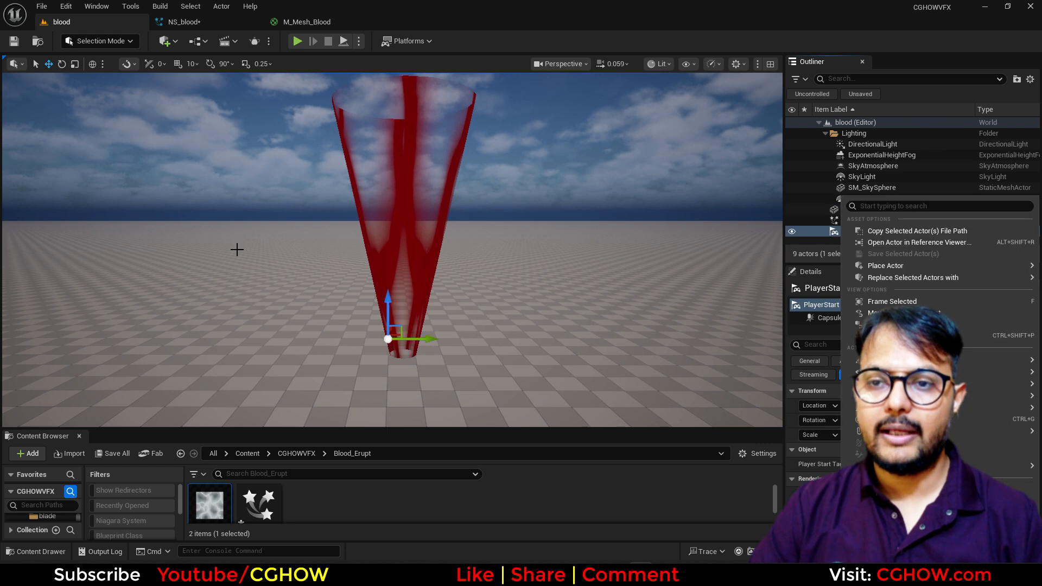
{"action": "left_click_drag", "start_coordinate": [237, 249], "coordinate": [244, 277], "text": "alt"}
{"action": "right_click", "coordinate": [282, 284]}
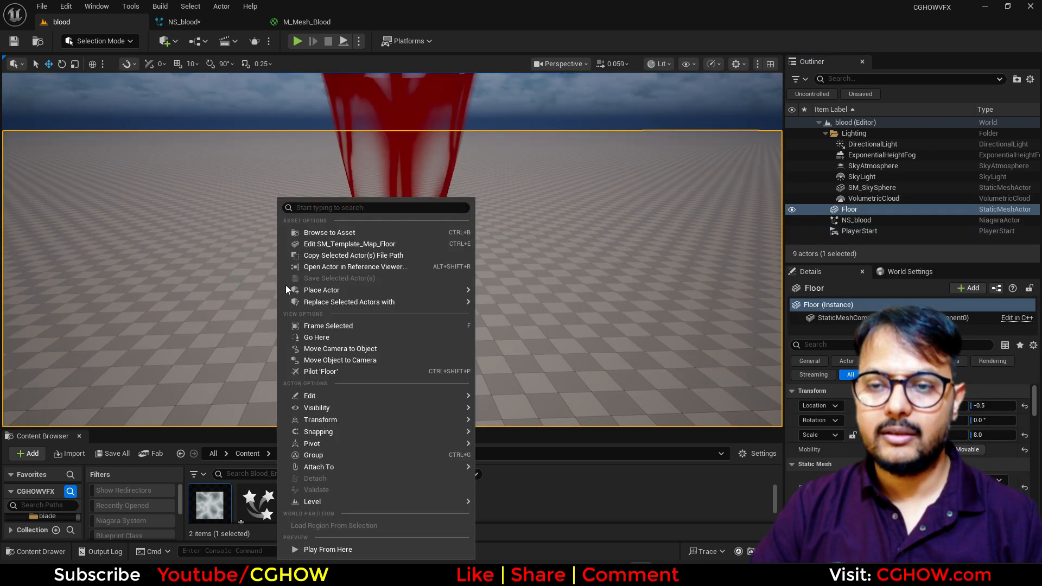
{"action": "left_click", "coordinate": [308, 184]}
{"action": "right_click_drag", "start_coordinate": [307, 184], "coordinate": [312, 122]}
{"action": "scroll", "coordinate": [319, 182], "scroll_direction": "up", "scroll_amount": 3}
{"action": "key", "text": "w"}
{"action": "key", "text": "s"}
{"action": "key", "text": "w"}
{"action": "key", "text": "s"}
{"action": "key", "text": "q"}
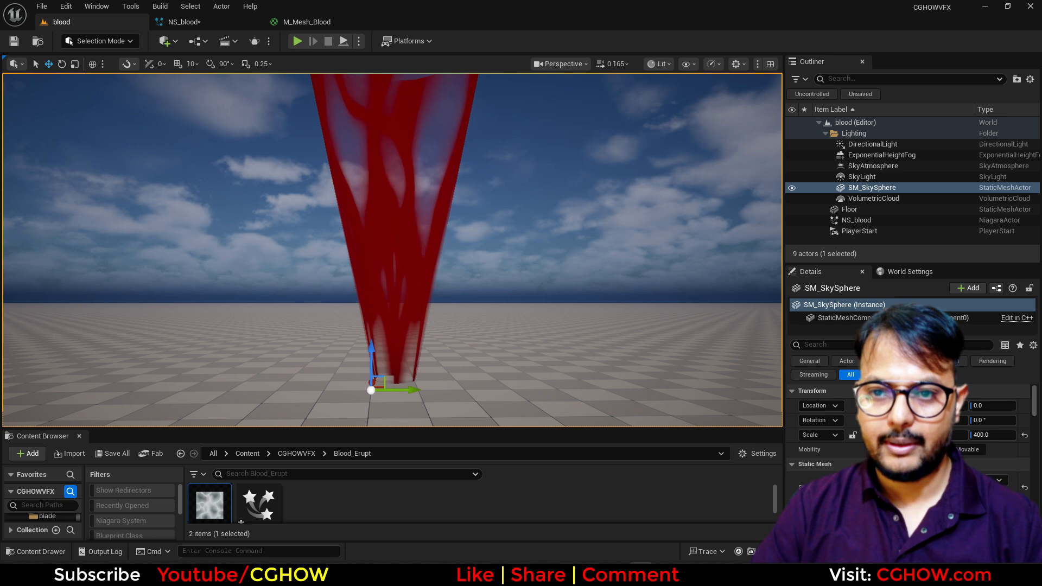
{"action": "right_click_drag", "start_coordinate": [320, 221], "coordinate": [319, 222]}
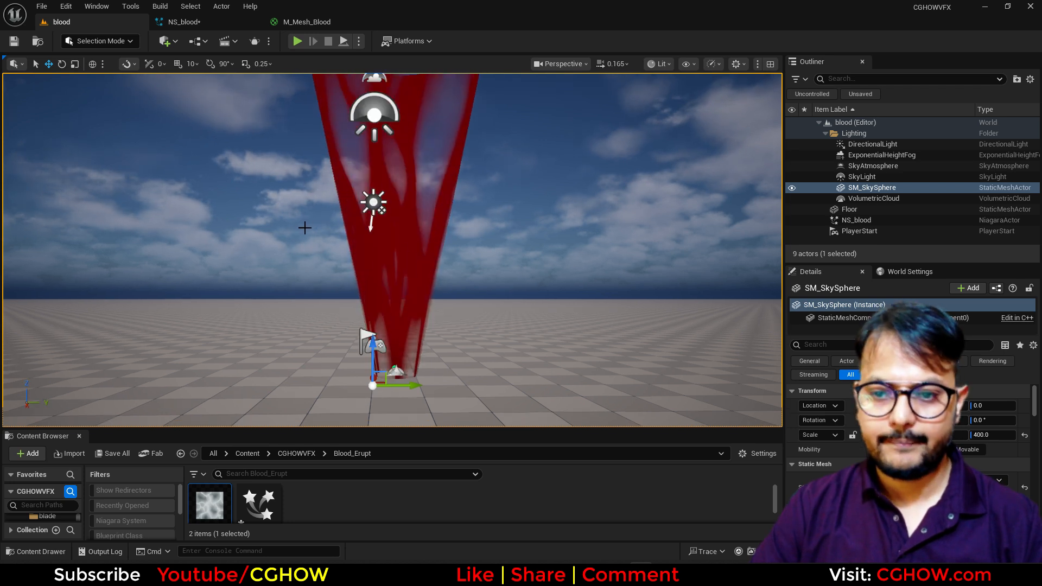
{"action": "key", "text": "g"}
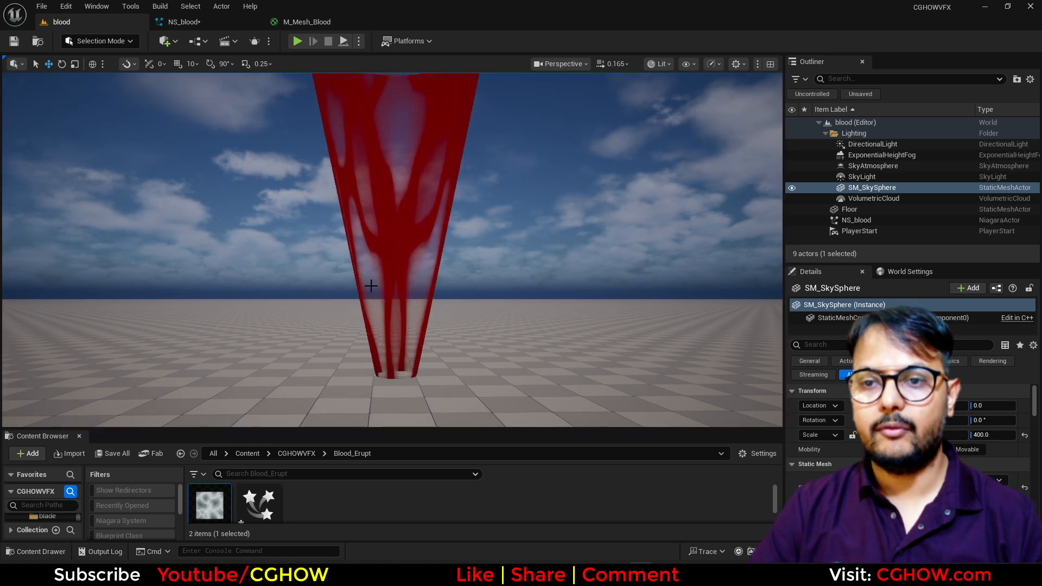
- Duplicate the Dynamic Parameter node in M_Mesh_Blood and set the copy's Parameter Index to 1
{"action": "left_click", "coordinate": [208, 22]}
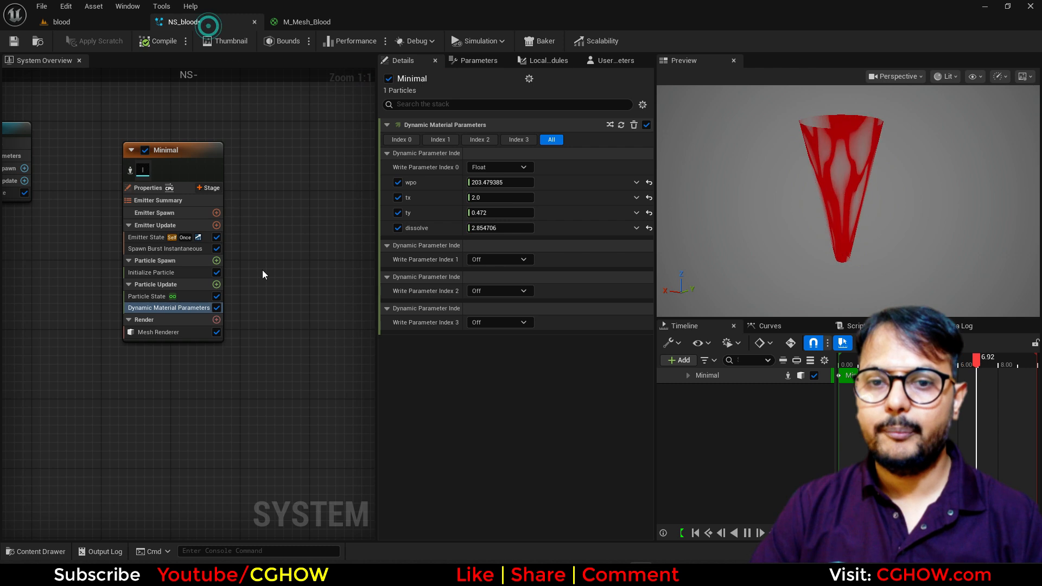
{"action": "left_click", "coordinate": [304, 22]}
{"action": "right_click", "coordinate": [429, 149]}
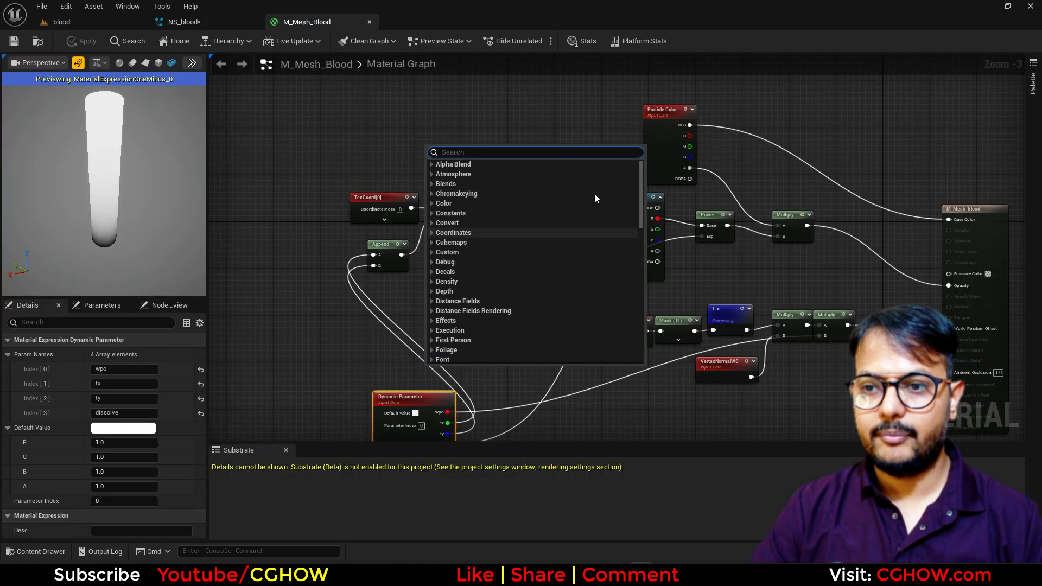
{"action": "left_click", "coordinate": [345, 340]}
{"action": "scroll", "coordinate": [465, 249], "scroll_direction": "up", "scroll_amount": 2}
{"action": "right_click_drag", "start_coordinate": [303, 315], "coordinate": [419, 149]}
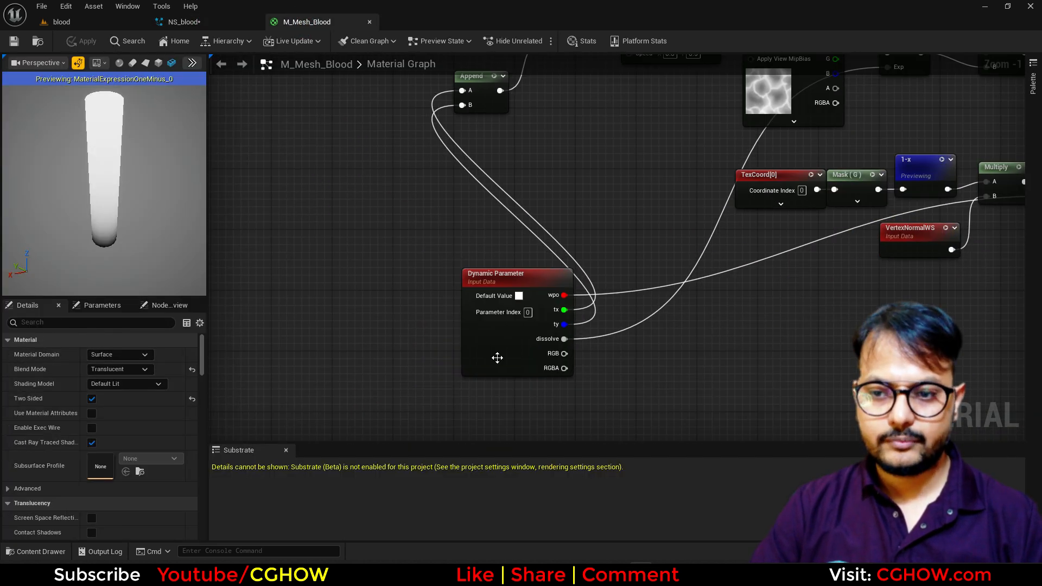
{"action": "left_click", "coordinate": [497, 358]}
{"action": "key", "text": "ctrl+d"}
{"action": "left_click", "coordinate": [114, 501]}
{"action": "type", "text": "1"}
{"action": "key", "text": "Return"}
- Reset the duplicated node's other parameter names to their defaults and name its first parameter PAn
{"action": "left_click", "coordinate": [201, 413]}
{"action": "left_click", "coordinate": [201, 398]}
{"action": "left_click", "coordinate": [201, 384]}
{"action": "double_click", "coordinate": [123, 369]}
{"action": "type", "text": "PAn"}
- Add a Time node above the new Dynamic Parameter node
{"action": "right_click_drag", "start_coordinate": [430, 170], "coordinate": [405, 298]}
{"action": "right_click", "coordinate": [541, 225]}
{"action": "type", "text": "time"}
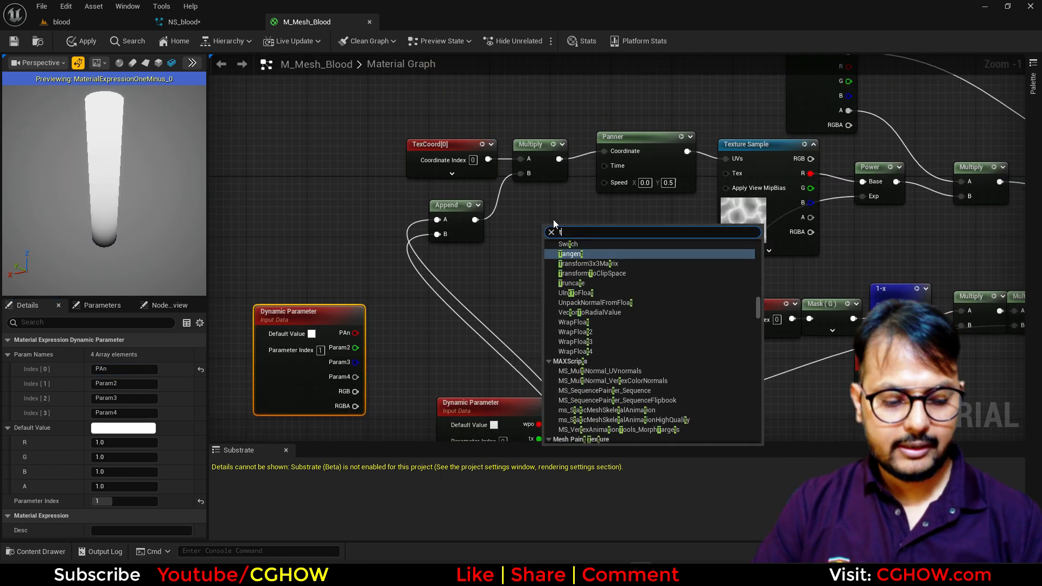
{"action": "left_click", "coordinate": [575, 255]}
{"action": "left_click_drag", "start_coordinate": [565, 239], "coordinate": [290, 284]}
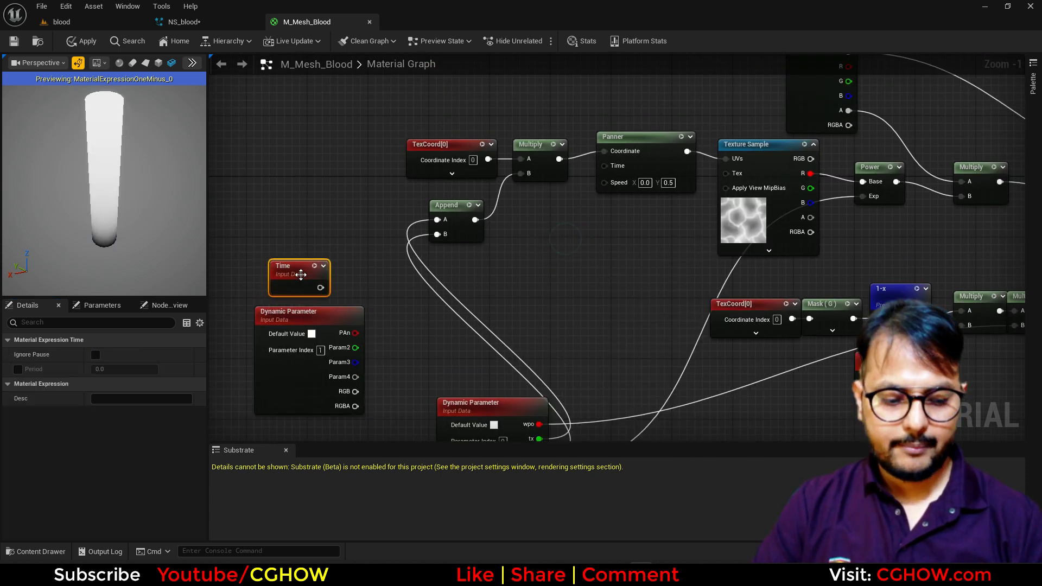
- Multiply Time by the PAn parameter and connect the result to the Panner's Time input
{"action": "key", "text": "m"}
{"action": "left_click", "coordinate": [381, 282]}
{"action": "left_click_drag", "start_coordinate": [392, 310], "coordinate": [321, 288]}
{"action": "left_click_drag", "start_coordinate": [430, 295], "coordinate": [605, 166]}
{"action": "scroll", "coordinate": [617, 287], "scroll_direction": "down", "scroll_amount": 2}
{"action": "right_click_drag", "start_coordinate": [575, 299], "coordinate": [375, 251]}
{"action": "right_click", "coordinate": [428, 240]}
{"action": "left_click", "coordinate": [411, 227]}
{"action": "right_click_drag", "start_coordinate": [433, 214], "coordinate": [371, 330]}
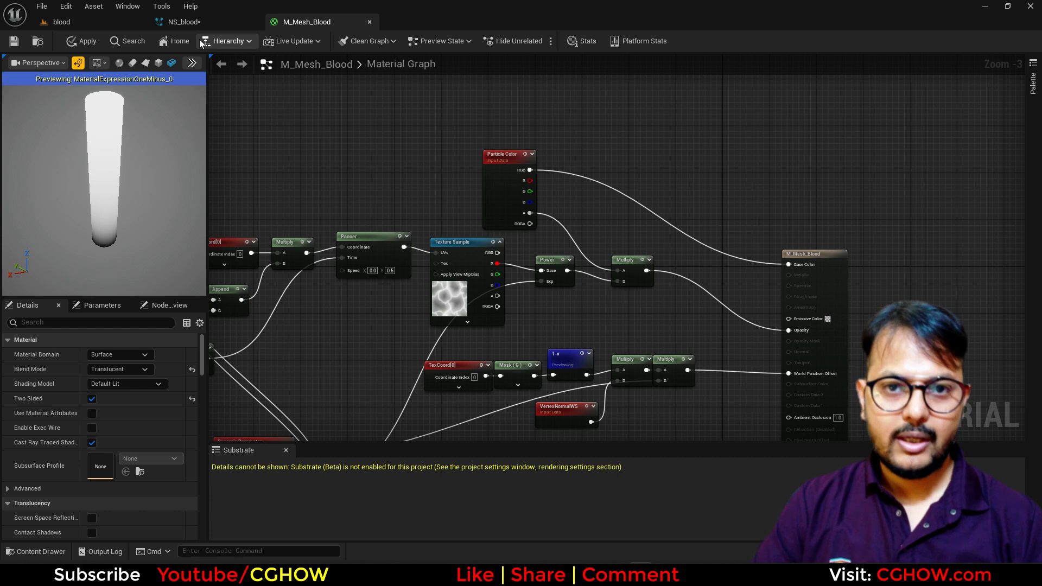
- Multiply the Particle Color RGB by the Power output, feed the result into Base Color, and save M_Mesh_Blood
{"action": "left_click", "coordinate": [179, 22]}
{"action": "left_click", "coordinate": [309, 20]}
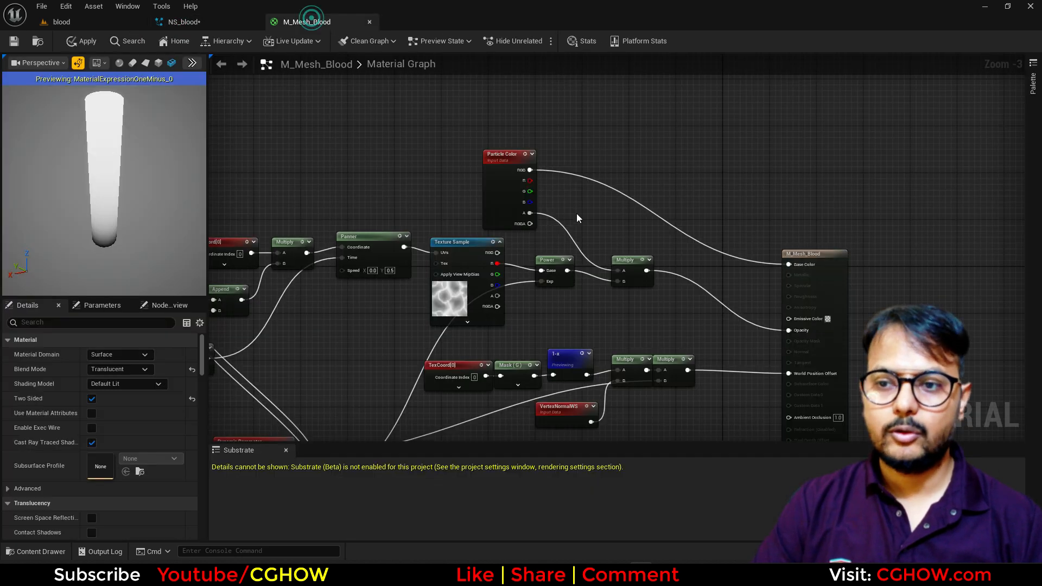
{"action": "left_click", "coordinate": [592, 190]}
{"action": "key", "text": "m"}
{"action": "left_click", "coordinate": [584, 206]}
{"action": "left_click_drag", "start_coordinate": [568, 271], "coordinate": [529, 170]}
{"action": "left_click_drag", "start_coordinate": [617, 217], "coordinate": [700, 255]}
{"action": "left_click_drag", "start_coordinate": [810, 270], "coordinate": [805, 265]}
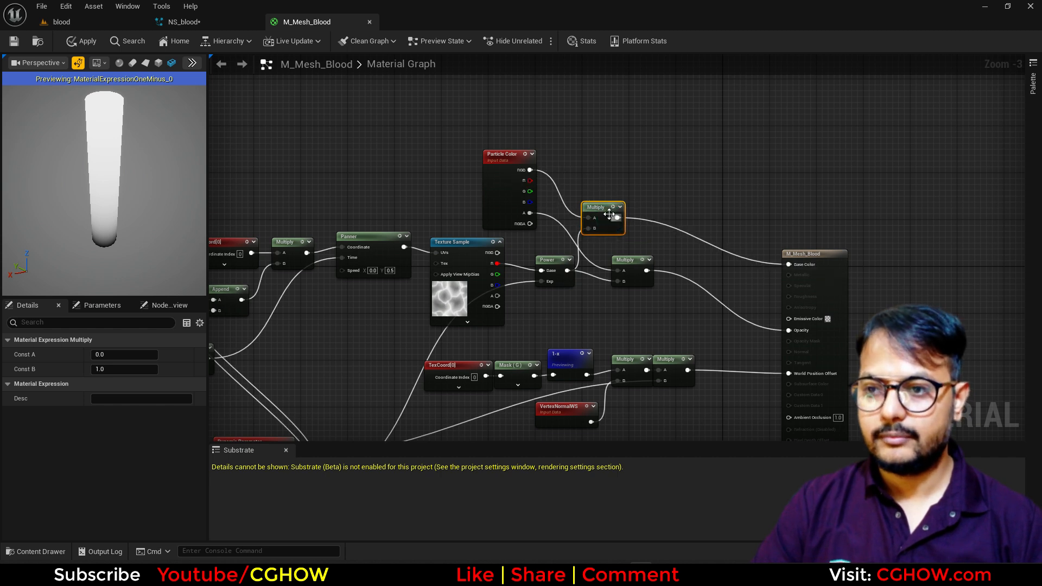
{"action": "left_click", "coordinate": [12, 48]}
- Try to enable Write Parameter Index 1 in the Dynamic Material Parameters of NS_blood
{"action": "left_click", "coordinate": [185, 21]}
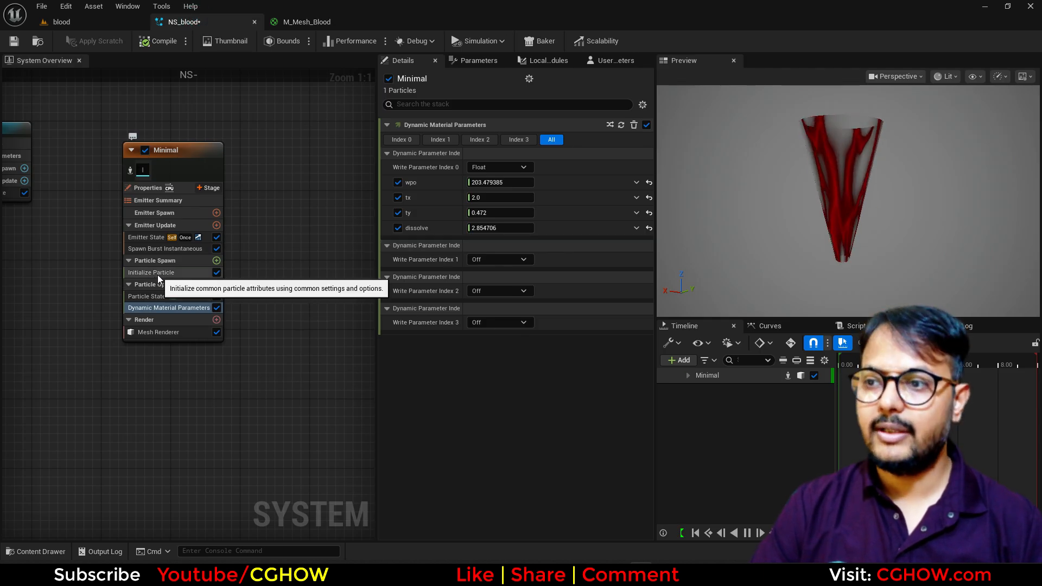
{"action": "left_click", "coordinate": [509, 260]}
{"action": "left_click", "coordinate": [430, 371]}
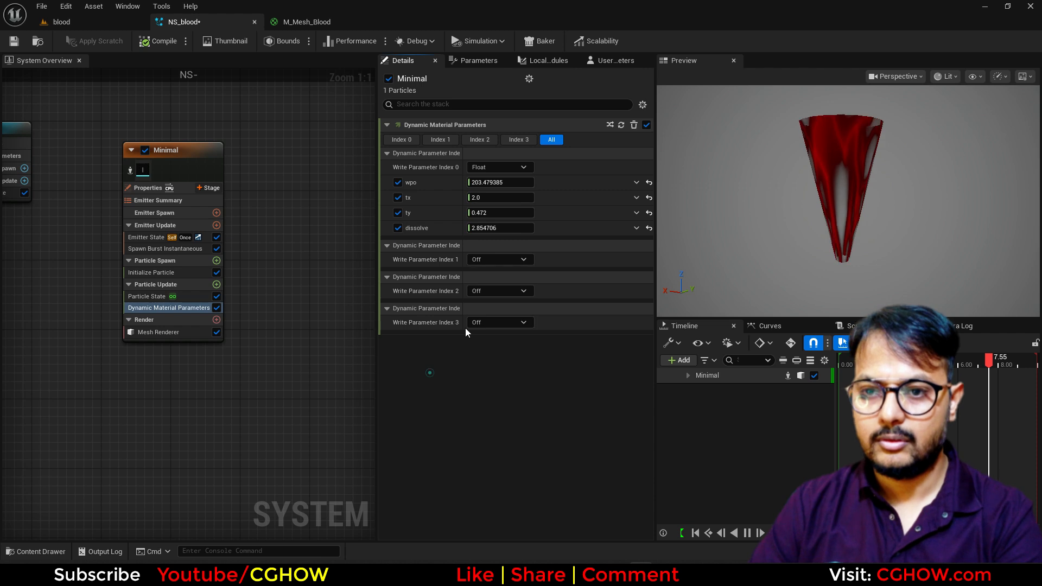
{"action": "left_click", "coordinate": [493, 260]}
{"action": "key", "text": "Escape"}
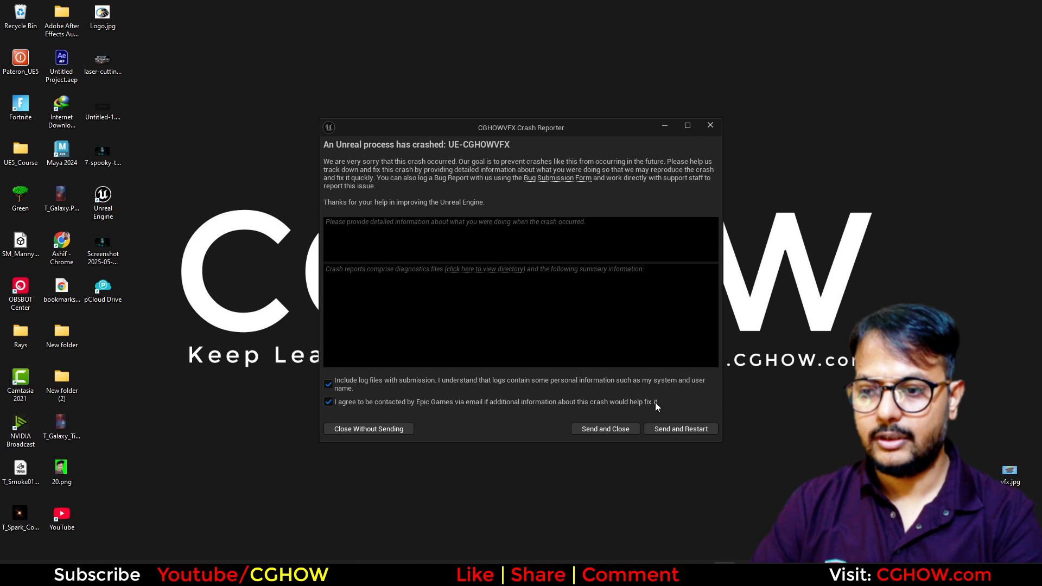
- Send the crash report and restart the editor, close the Message Log, maximize the window and enlarge the Content Browser
{"action": "left_click", "coordinate": [703, 429]}
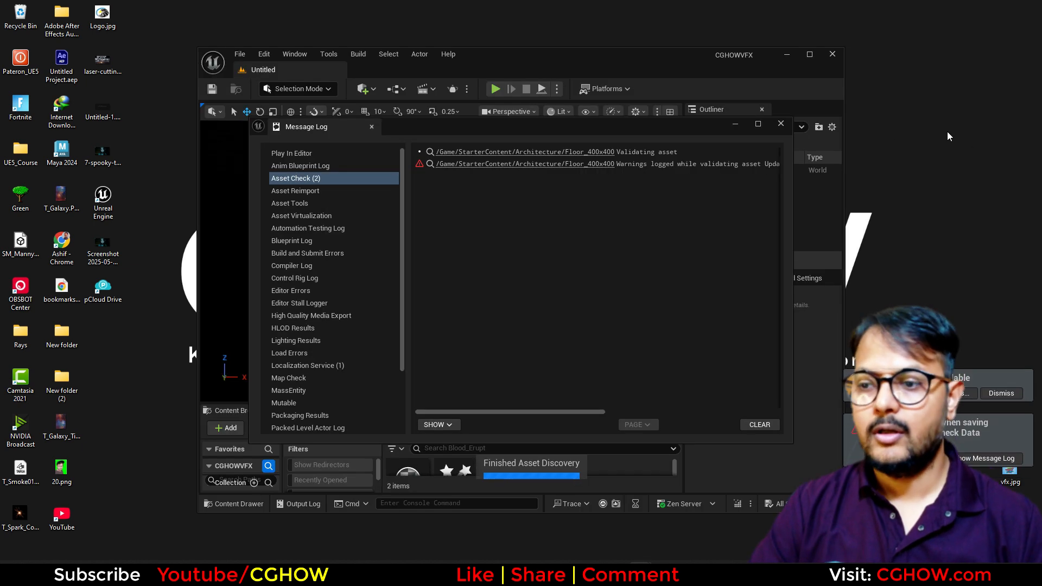
{"action": "left_click", "coordinate": [781, 123]}
{"action": "left_click", "coordinate": [810, 55]}
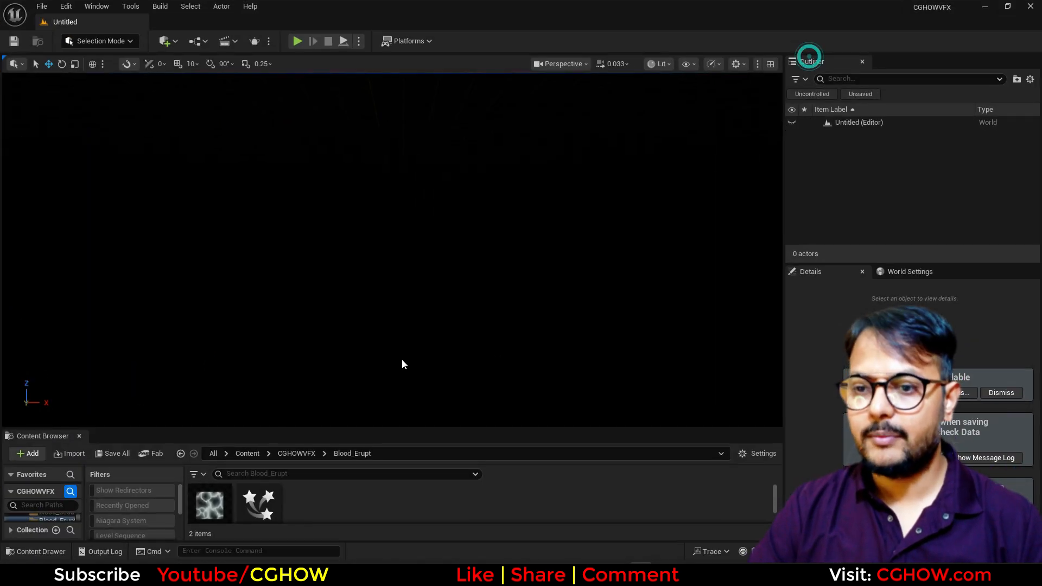
{"action": "left_click_drag", "start_coordinate": [316, 429], "coordinate": [338, 317]}
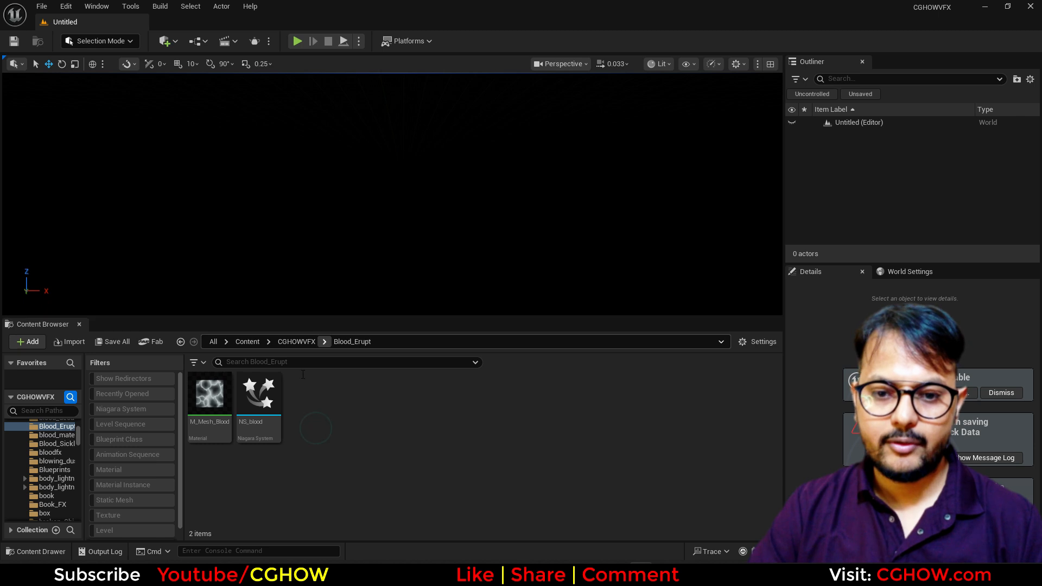
- Find the level that references NS_blood in the Reference Viewer, open the blood level, and close the viewer
{"action": "left_click", "coordinate": [268, 413]}
{"action": "key", "text": "alt+shift+r"}
{"action": "right_click", "coordinate": [105, 307]}
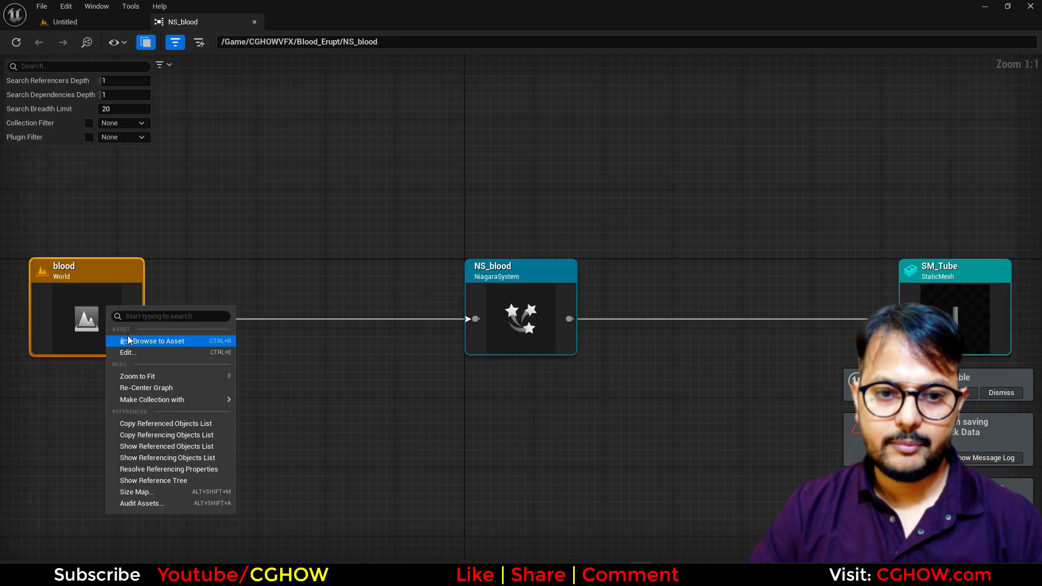
{"action": "left_click", "coordinate": [139, 349]}
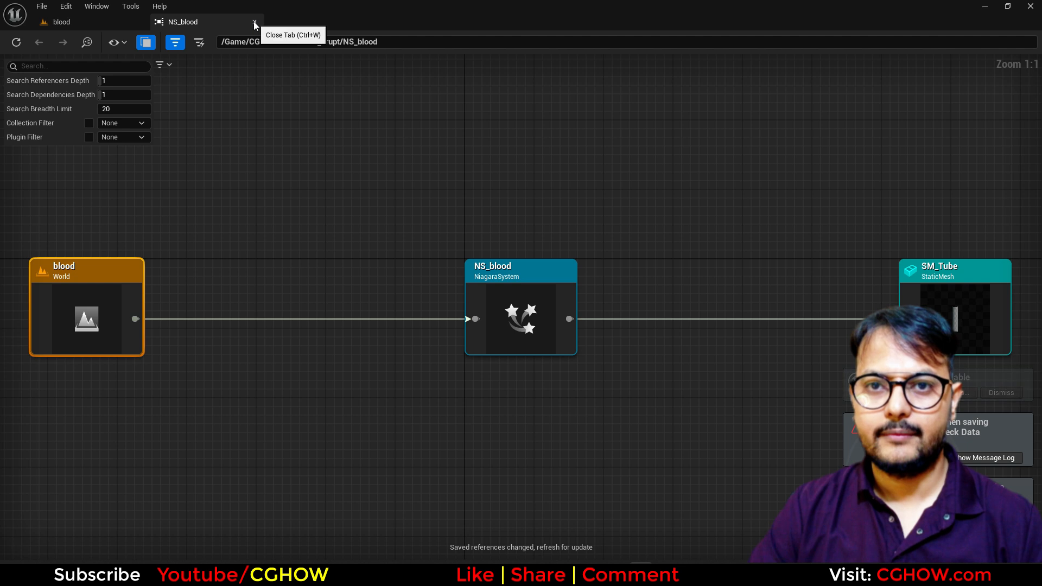
{"action": "left_click", "coordinate": [255, 22]}
{"action": "mouse_move", "coordinate": [256, 397]}
{"action": "left_mouse_down"}
{"action": "mouse_move", "coordinate": [319, 328]}
{"action": "mouse_move", "coordinate": [284, 425]}
{"action": "mouse_move", "coordinate": [261, 406]}
{"action": "left_mouse_up"}
{"action": "left_click", "coordinate": [469, 425]}
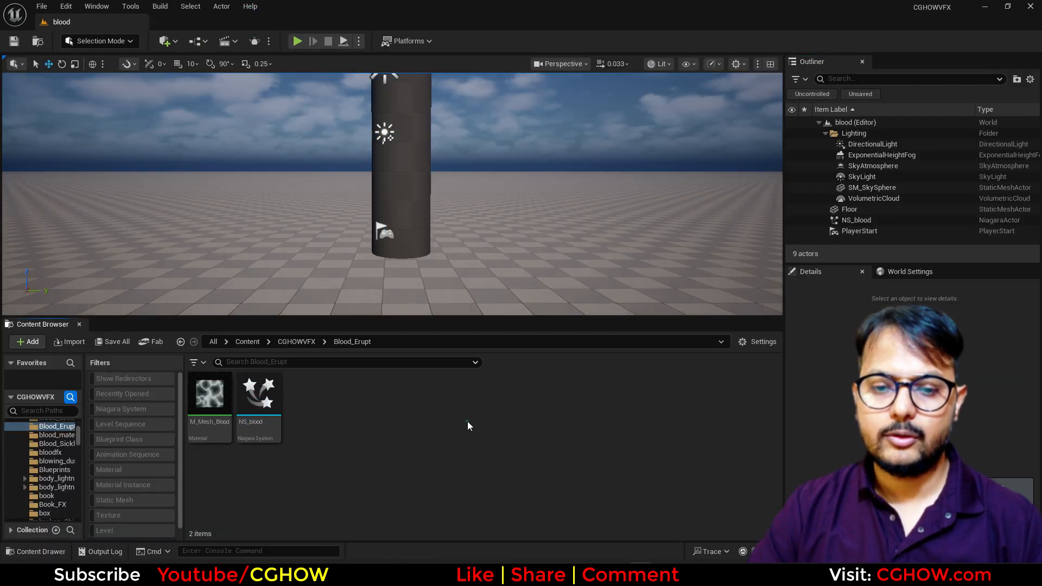
- Open M_Mesh_Blood and check that its node graph survived the restart, then close it
{"action": "double_click", "coordinate": [214, 413]}
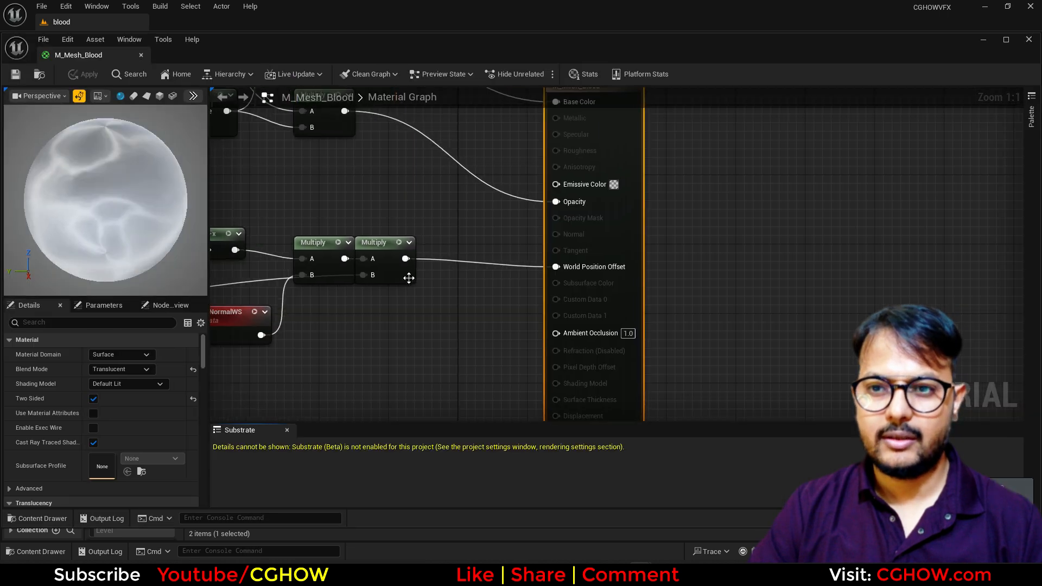
{"action": "scroll", "coordinate": [394, 341], "scroll_direction": "down", "scroll_amount": 2}
{"action": "right_click_drag", "start_coordinate": [394, 341], "coordinate": [639, 353]}
{"action": "scroll", "coordinate": [639, 353], "scroll_direction": "down", "scroll_amount": 3}
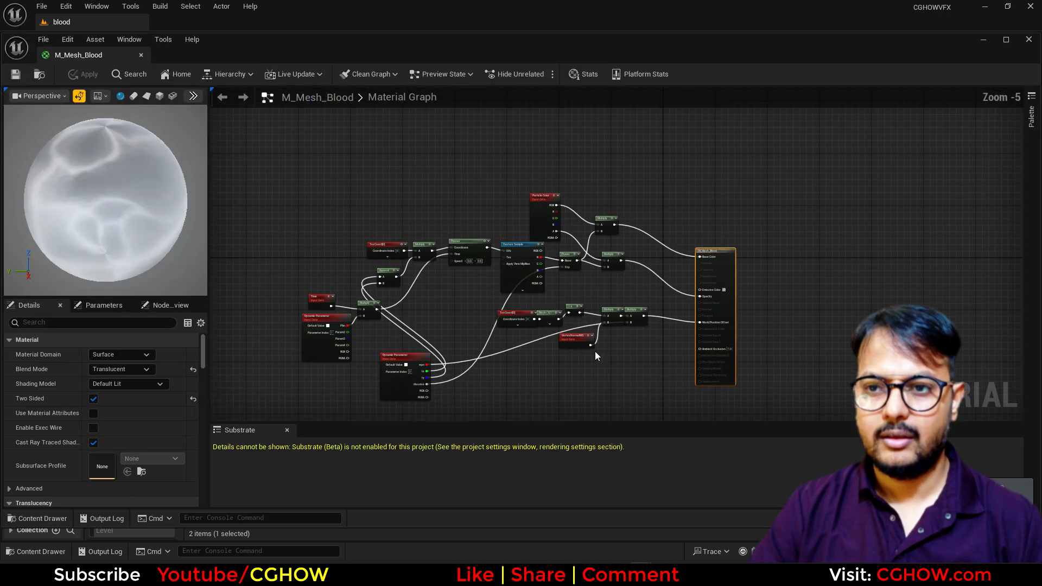
{"action": "right_click_drag", "start_coordinate": [457, 368], "coordinate": [499, 357]}
{"action": "scroll", "coordinate": [500, 358], "scroll_direction": "up", "scroll_amount": 2}
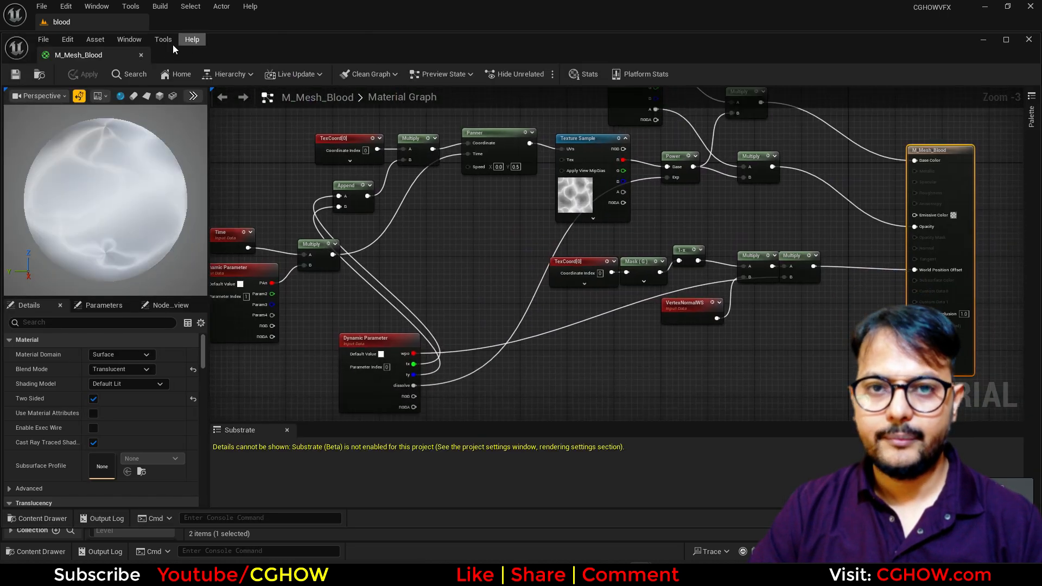
{"action": "left_click", "coordinate": [141, 57]}
- Open NS_blood as a docked tab and select M_Mesh_Blood in the Content Browser for assignment
{"action": "double_click", "coordinate": [259, 395]}
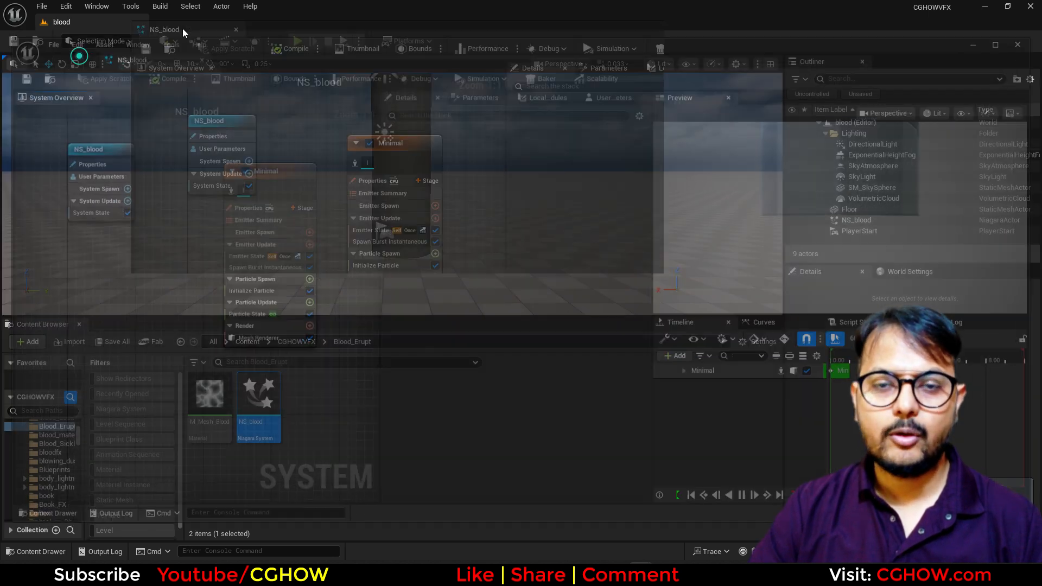
{"action": "left_click_drag", "start_coordinate": [182, 29], "coordinate": [183, 27]}
{"action": "left_click", "coordinate": [117, 24]}
{"action": "left_click", "coordinate": [211, 414]}
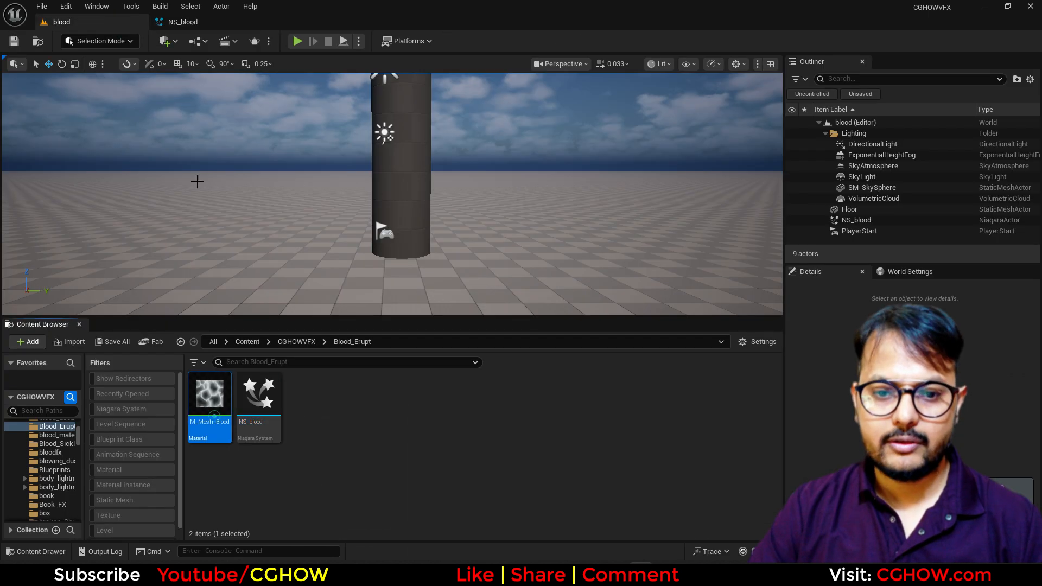
{"action": "left_click", "coordinate": [190, 28]}
- Enable material override on the Mesh Renderer and assign M_Mesh_Blood as its first override material
{"action": "left_click", "coordinate": [251, 306]}
{"action": "left_click", "coordinate": [470, 196]}
{"action": "left_click", "coordinate": [517, 209]}
{"action": "left_click", "coordinate": [387, 209]}
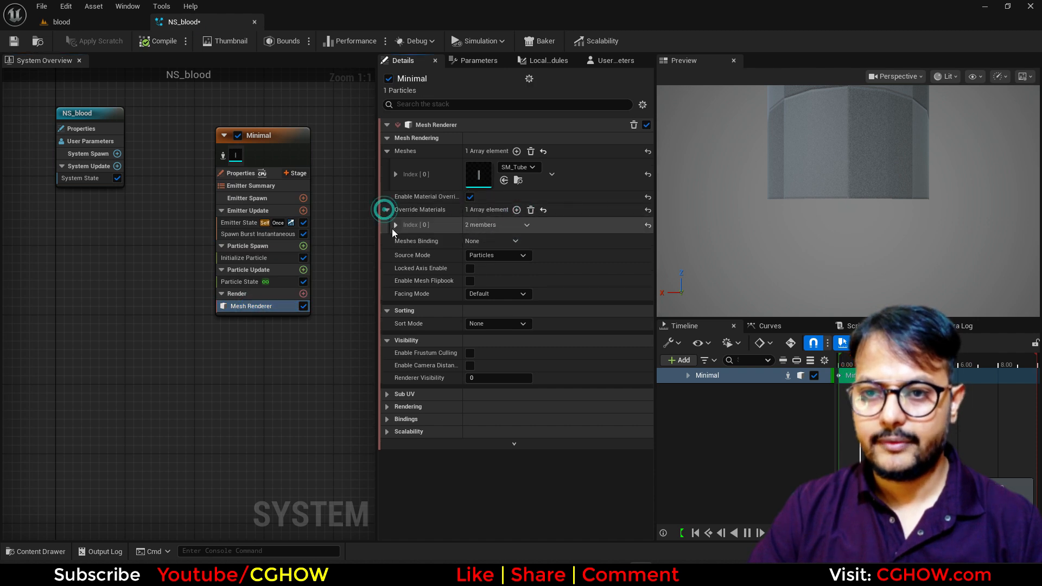
{"action": "left_click", "coordinate": [396, 225]}
{"action": "left_click", "coordinate": [504, 256]}
- Set Initialize Particle's Color Mode to Direct Set and choose the dark red 8E0000FF
{"action": "left_click", "coordinate": [249, 259]}
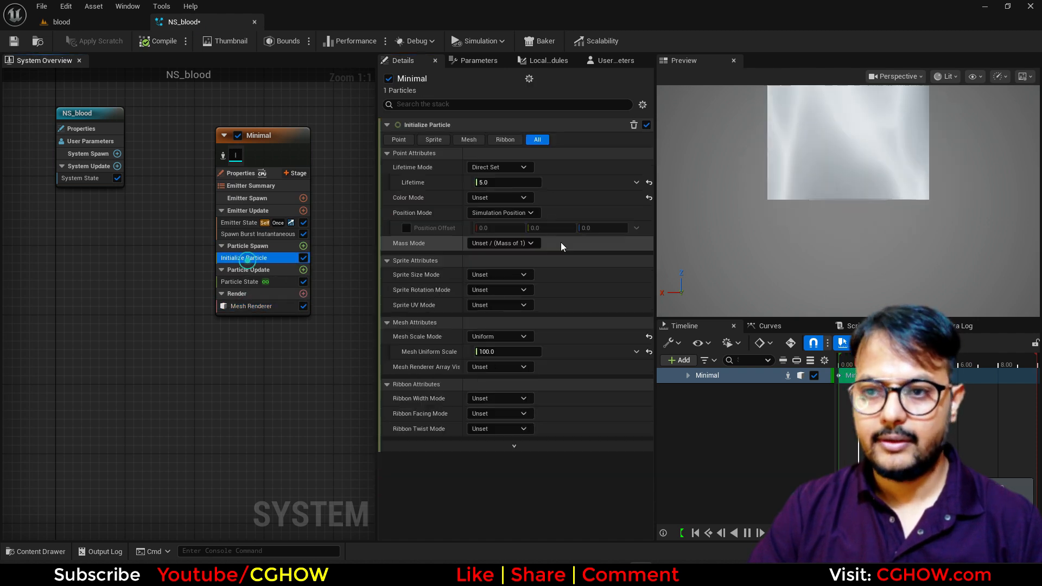
{"action": "left_click", "coordinate": [494, 195]}
{"action": "left_click", "coordinate": [500, 227]}
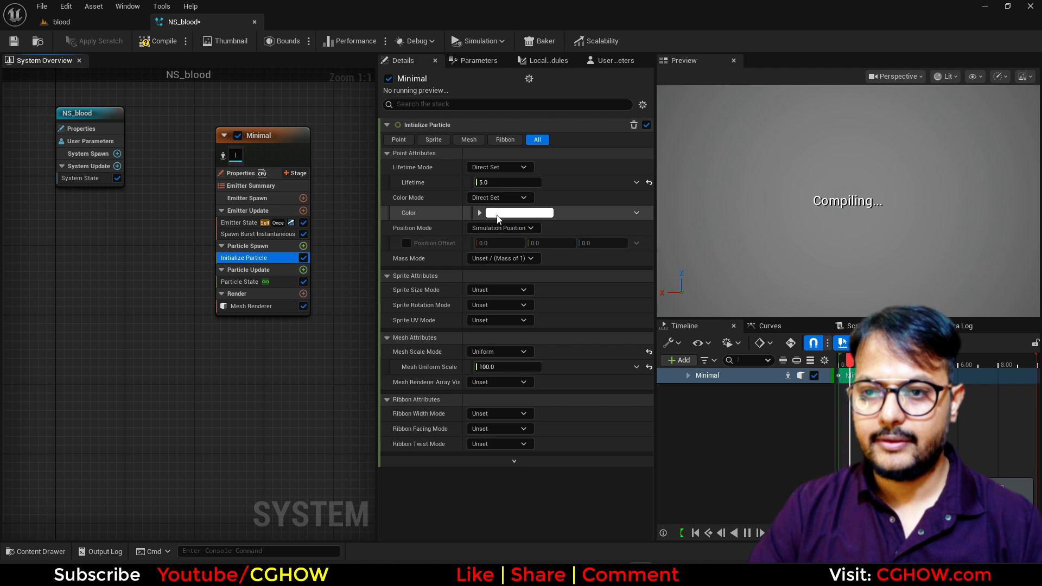
{"action": "left_click", "coordinate": [495, 213]}
{"action": "left_click", "coordinate": [614, 306]}
{"action": "left_click", "coordinate": [608, 381]}
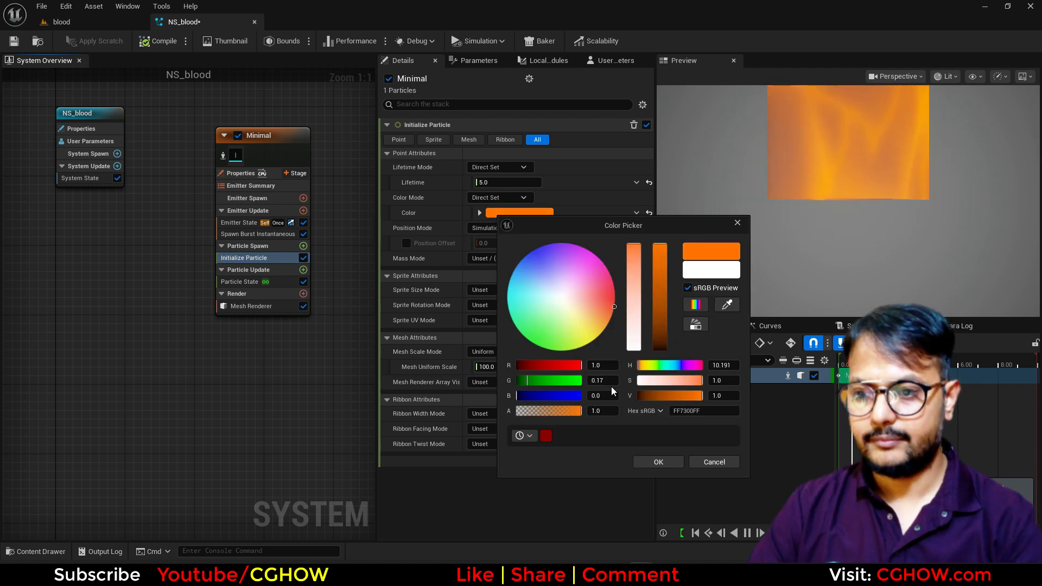
{"action": "type", "text": "0"}
{"action": "left_click_drag", "start_coordinate": [698, 396], "coordinate": [671, 396]}
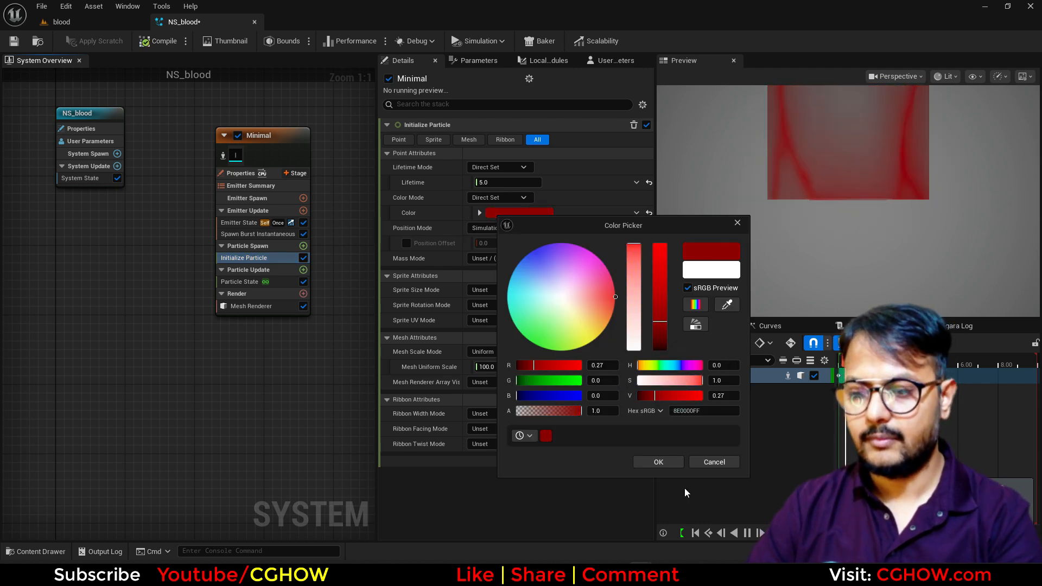
{"action": "left_click", "coordinate": [659, 462]}
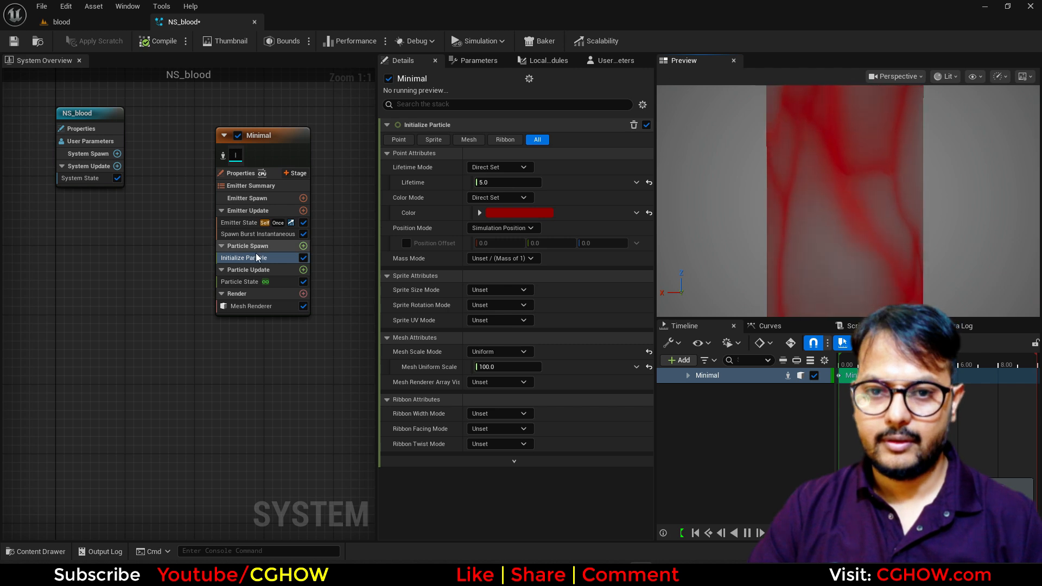
- Change Mesh Scale Mode to Non-Uniform and set the mesh scale to 50, 50, 100
{"action": "left_click", "coordinate": [510, 352]}
{"action": "left_click", "coordinate": [523, 404]}
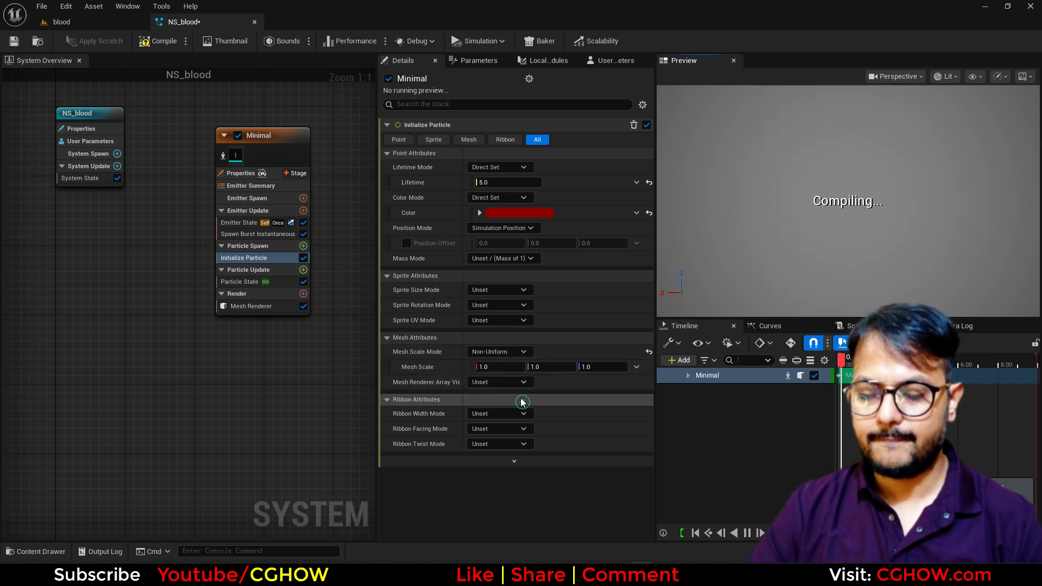
{"action": "left_click", "coordinate": [611, 368]}
{"action": "type", "text": "10"}
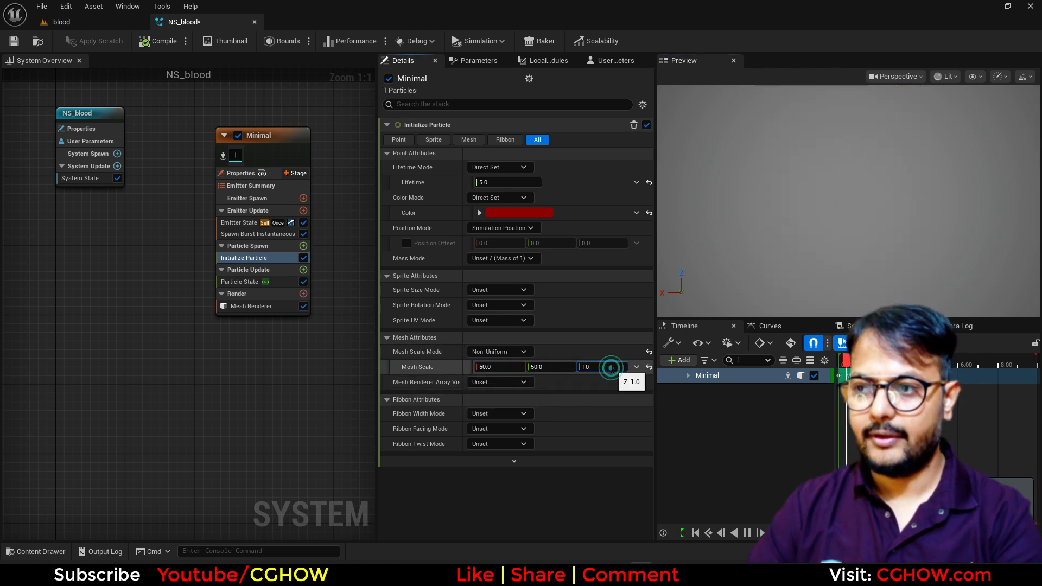
{"action": "type", "text": "0"}
{"action": "key", "text": "Return"}
{"action": "scroll", "coordinate": [698, 230], "scroll_direction": "down", "scroll_amount": 5}
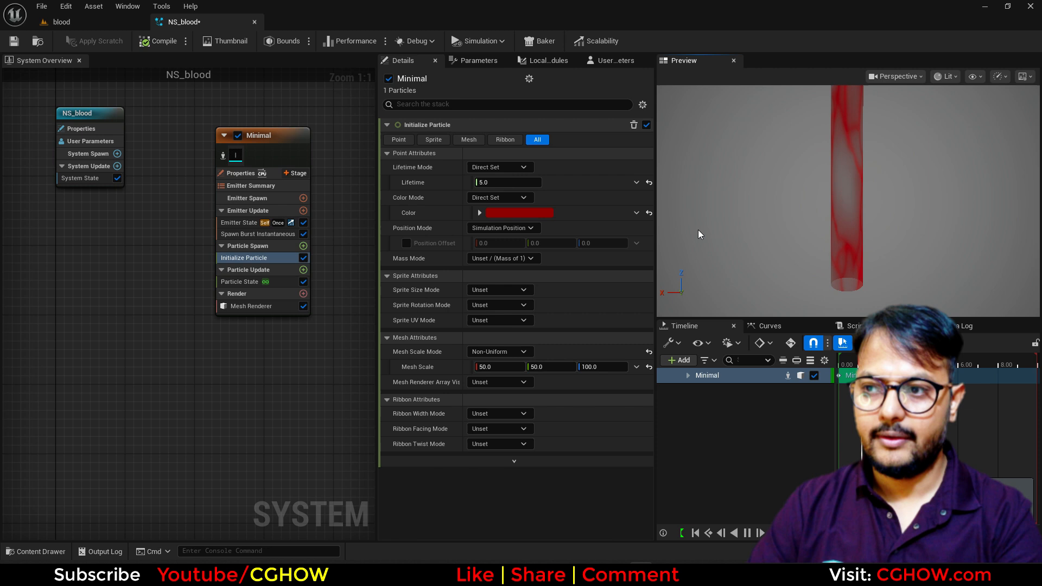
- Add a Dynamic Material Parameters module to Particle Update and check the effect in the blood level
{"action": "left_click", "coordinate": [248, 285]}
{"action": "left_click", "coordinate": [303, 270]}
{"action": "type", "text": "dy"}
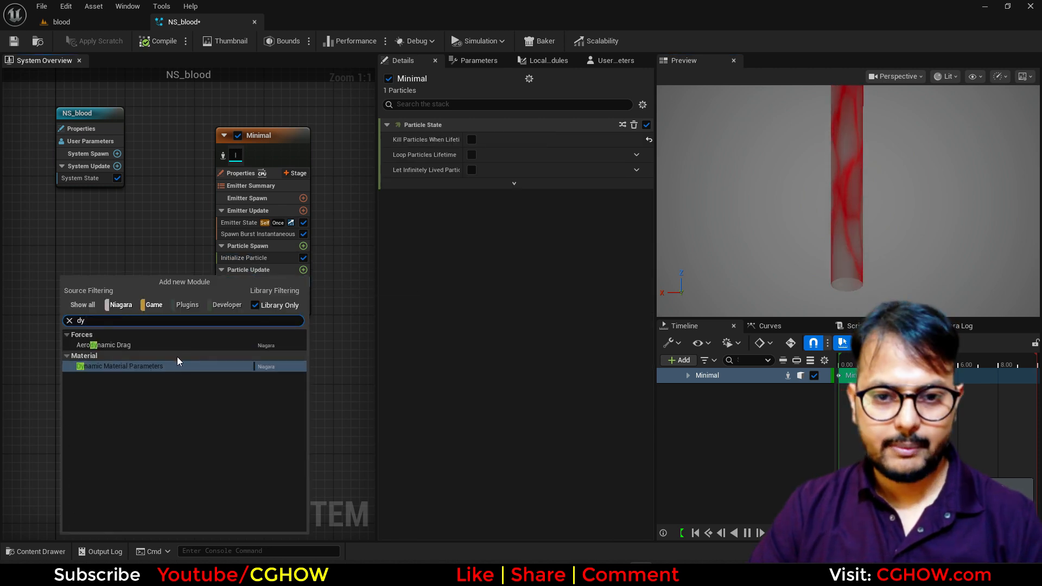
{"action": "left_click", "coordinate": [168, 366]}
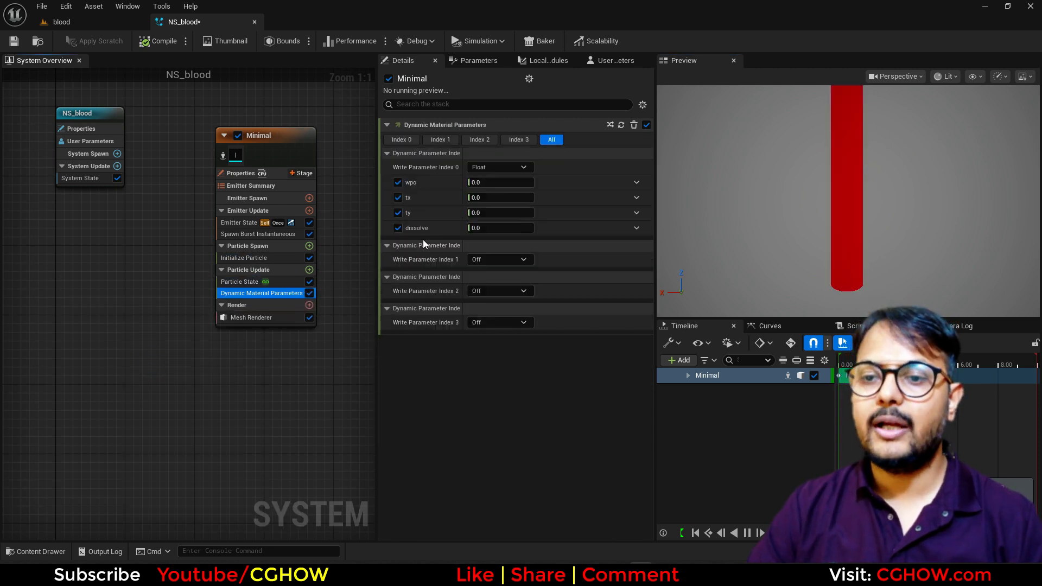
{"action": "left_click", "coordinate": [104, 23]}
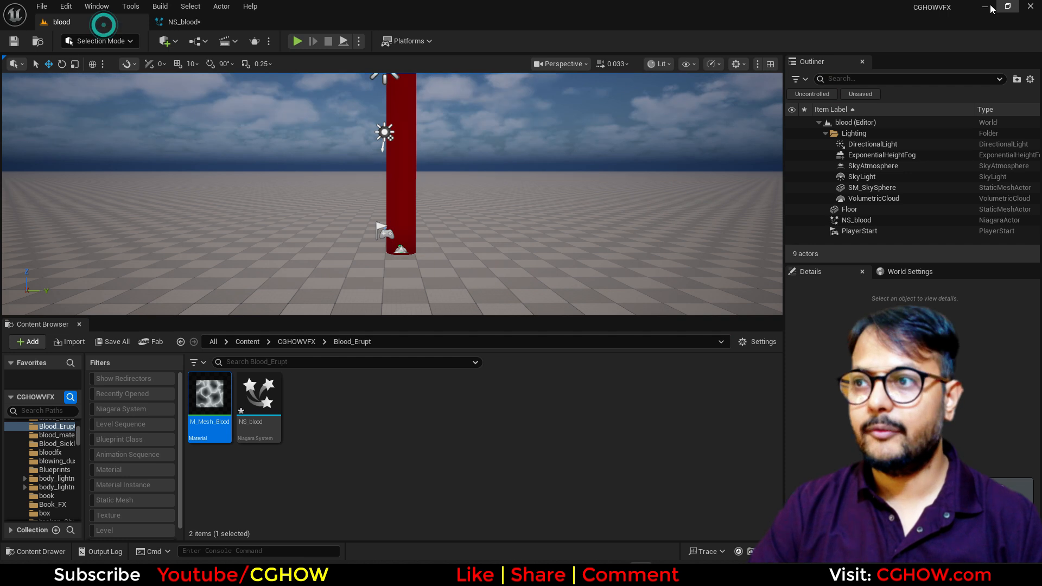
{"action": "left_click", "coordinate": [184, 22]}
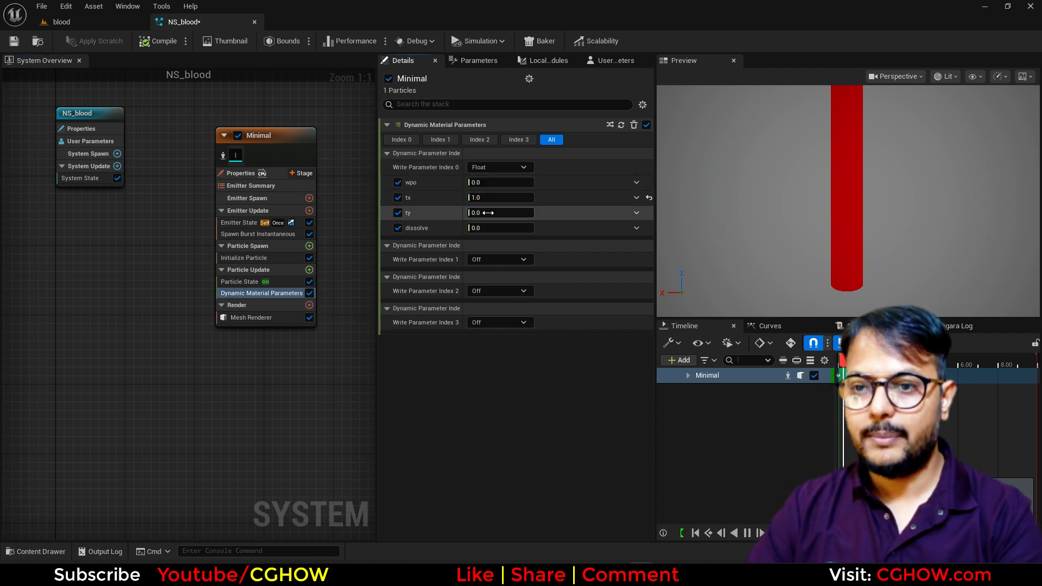
- Set the dynamic material parameters ty to 1, dissolve to 0.888 and wpo to about 255.32, and save NS_blood
{"action": "left_click_drag", "start_coordinate": [479, 228], "coordinate": [501, 228]}
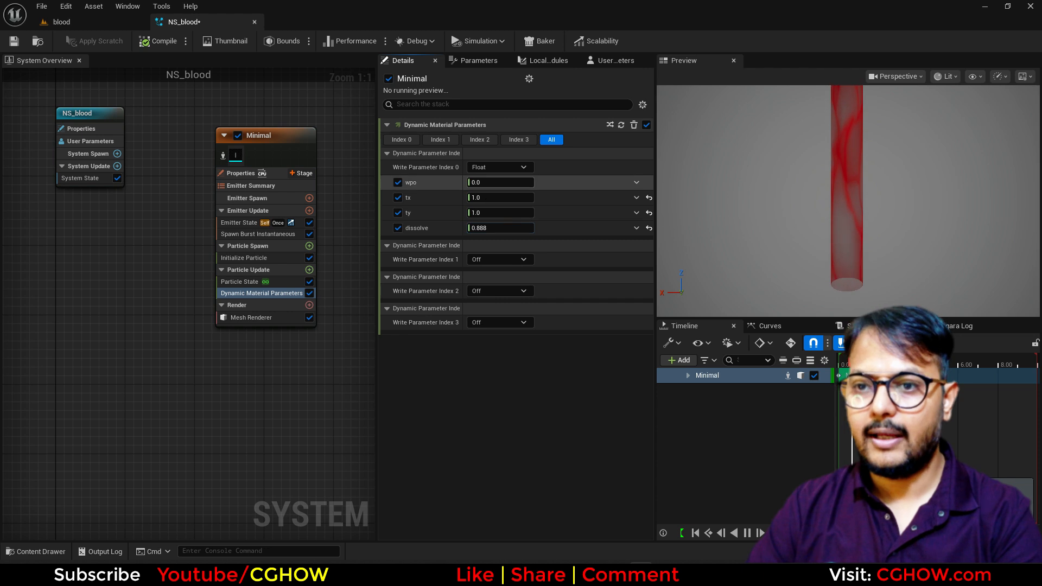
{"action": "left_click_drag", "start_coordinate": [501, 182], "coordinate": [522, 182]}
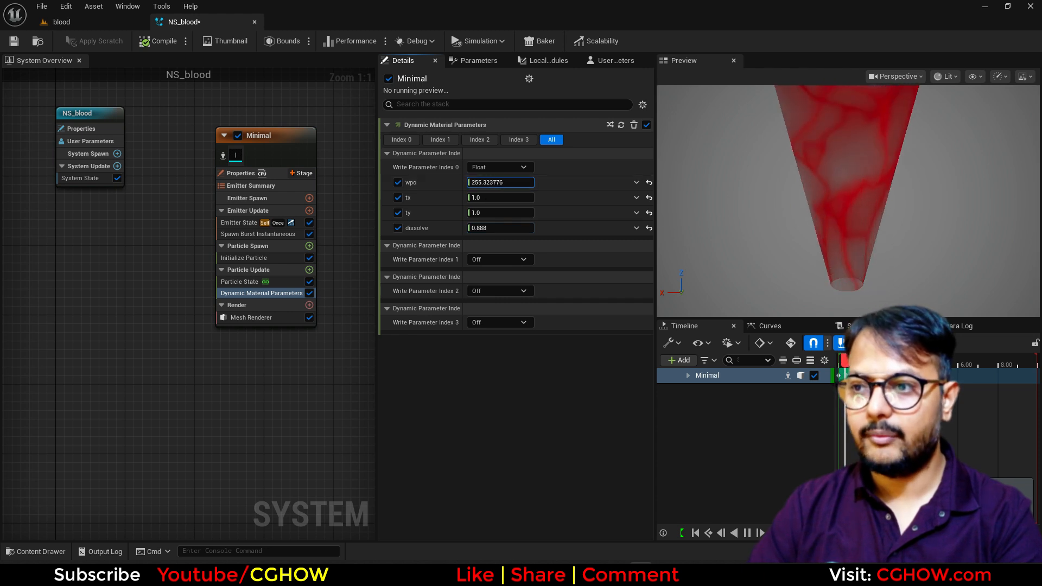
{"action": "left_click", "coordinate": [14, 42]}
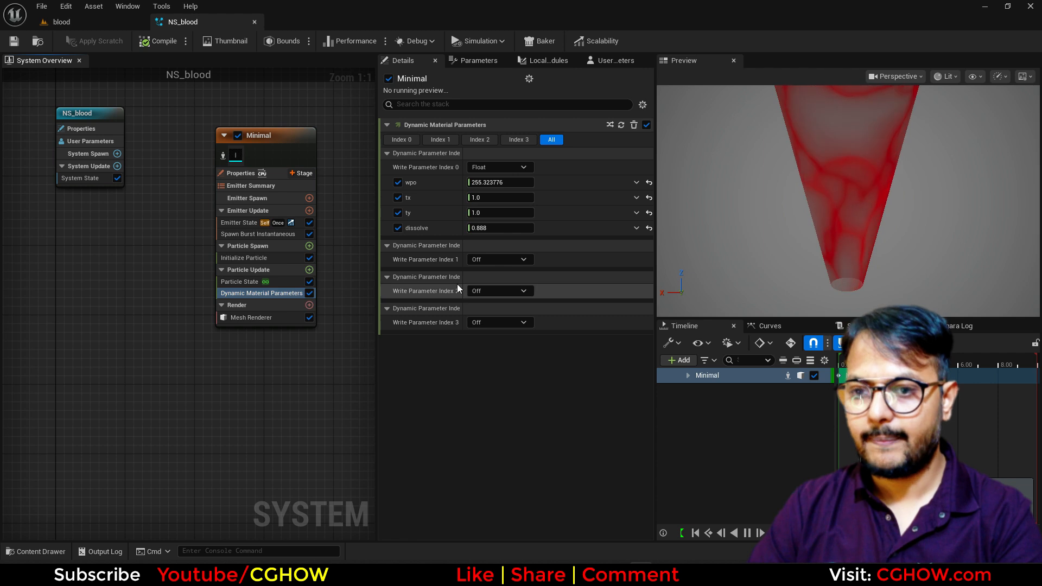
- Enable dynamic parameter index 1 as Float and set its PAn value to 2
{"action": "left_click", "coordinate": [514, 258]}
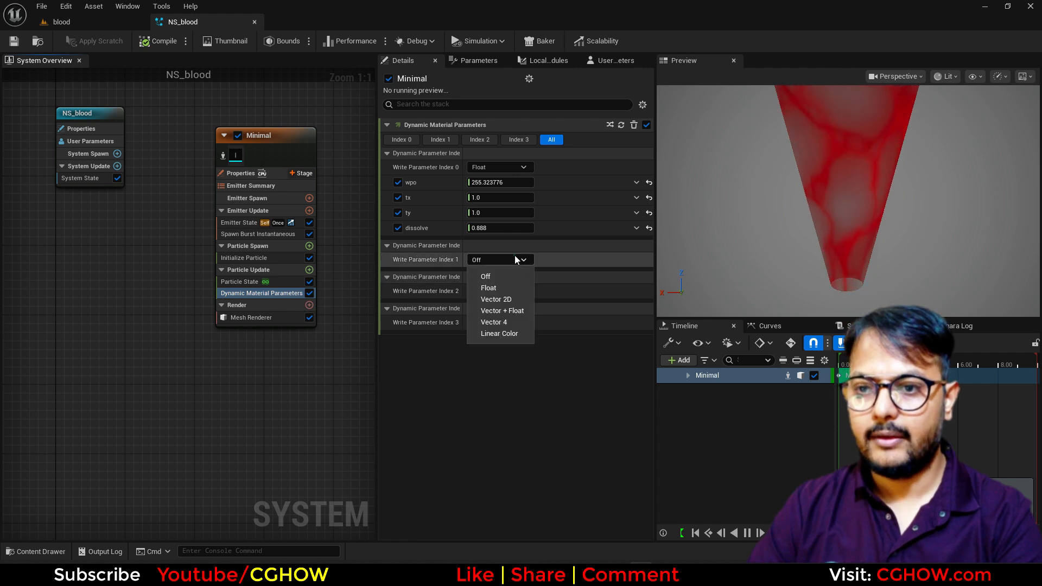
{"action": "left_click", "coordinate": [488, 288]}
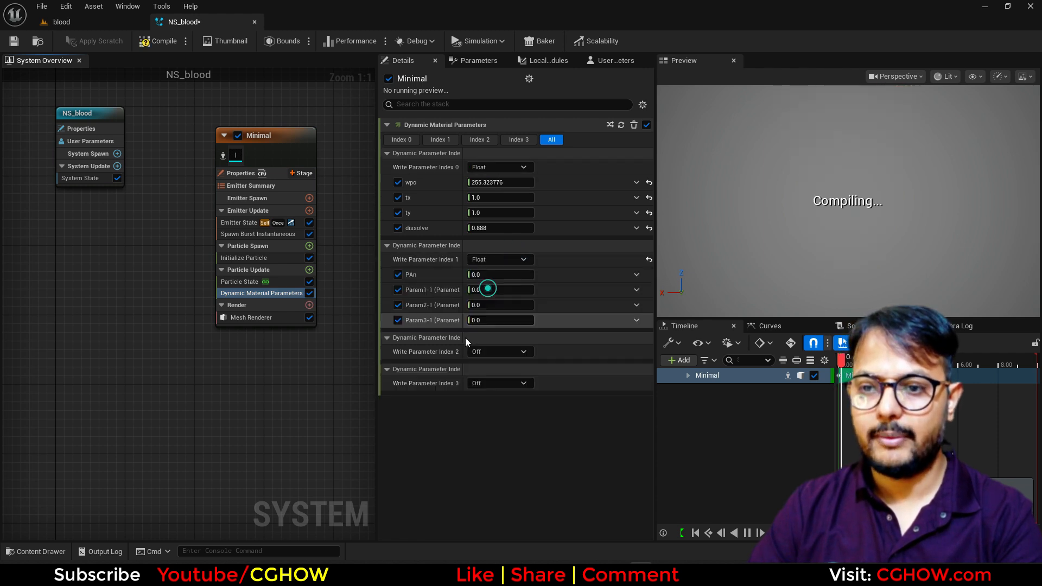
{"action": "left_click", "coordinate": [485, 276]}
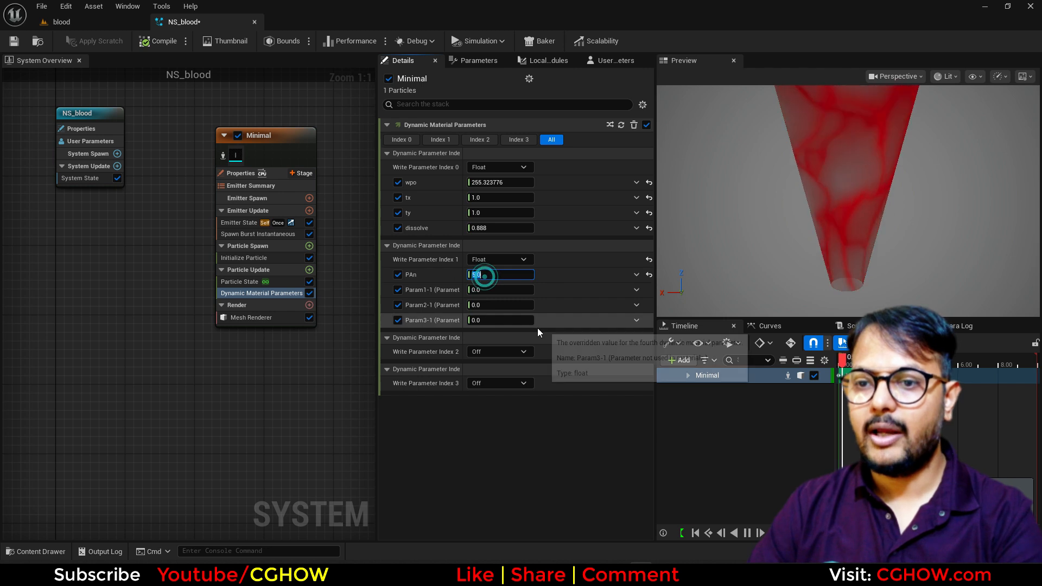
{"action": "type", "text": "2"}
{"action": "key", "text": "Return"}
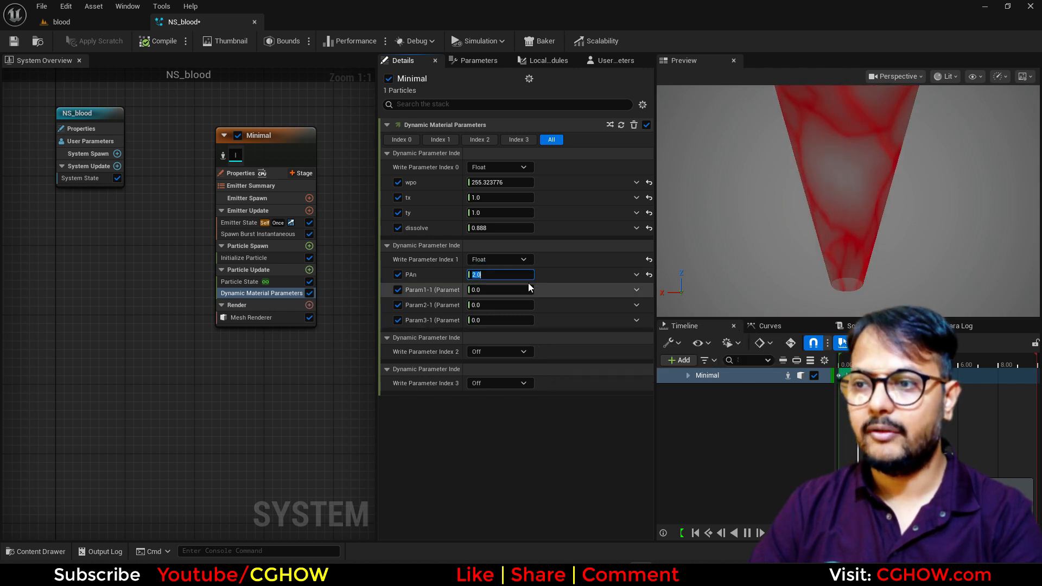
- Set the material parameters tx to 2 and ty to 0.592
{"action": "left_click", "coordinate": [495, 199]}
{"action": "type", "text": "2"}
{"action": "key", "text": "Return"}
{"action": "left_click_drag", "start_coordinate": [498, 217], "coordinate": [483, 217]}
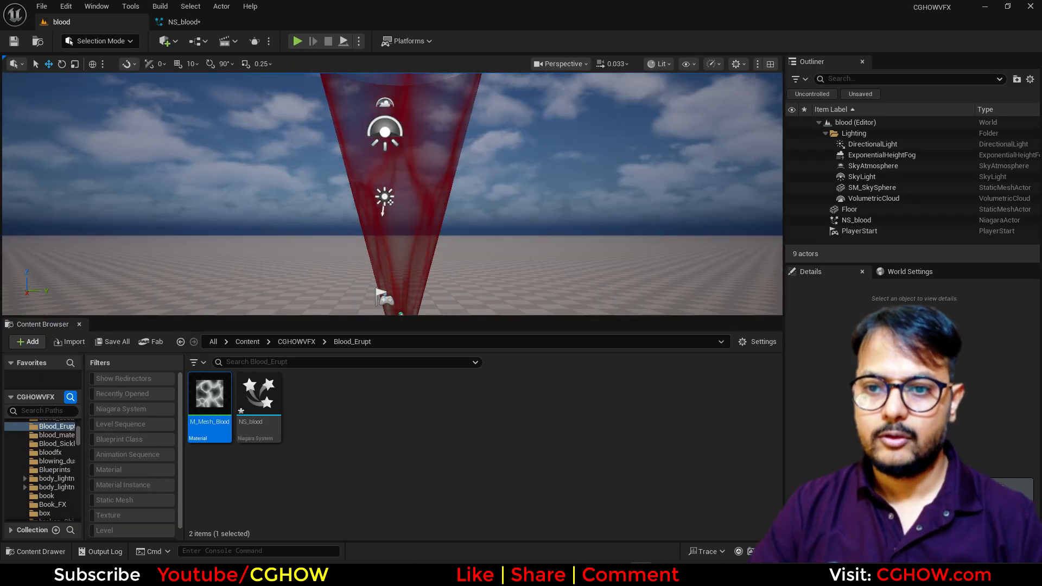
- Examine the blood column in the blood level with an enlarged viewport, framing it down to its base
{"action": "key", "text": "w"}
{"action": "right_click_drag", "start_coordinate": [393, 194], "coordinate": [413, 212]}
{"action": "scroll", "coordinate": [415, 237], "scroll_direction": "up", "scroll_amount": 5}
{"action": "key", "text": "s"}
{"action": "left_click_drag", "start_coordinate": [451, 316], "coordinate": [452, 449]}
{"action": "right_click_drag", "start_coordinate": [465, 430], "coordinate": [465, 452]}
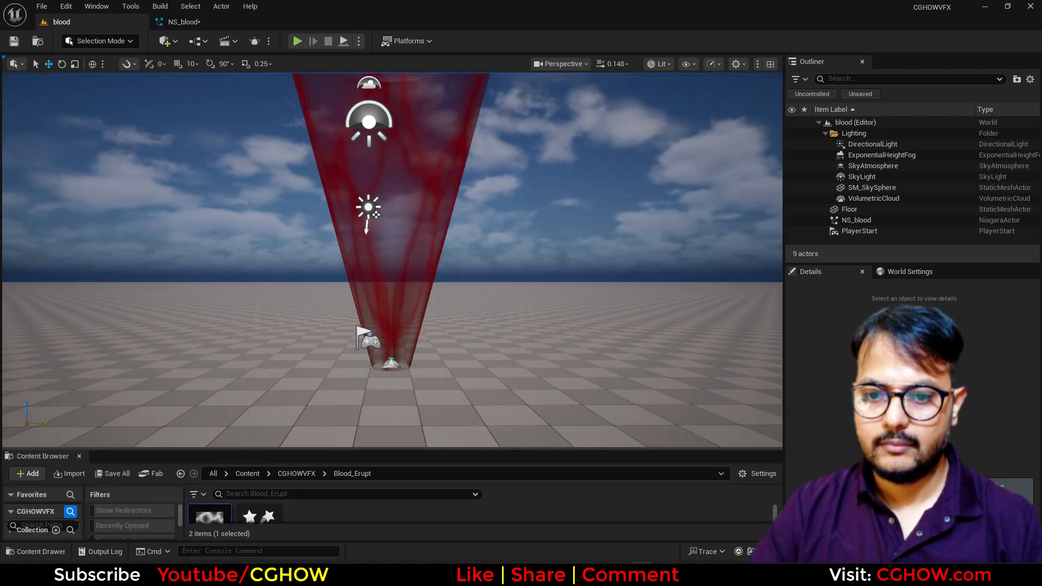
{"action": "left_click_drag", "start_coordinate": [441, 449], "coordinate": [442, 401]}
- Set Initialize Particle's color alpha to 5 and the dissolve parameter to about 1.64, and check the effect in the level
{"action": "left_click", "coordinate": [190, 22]}
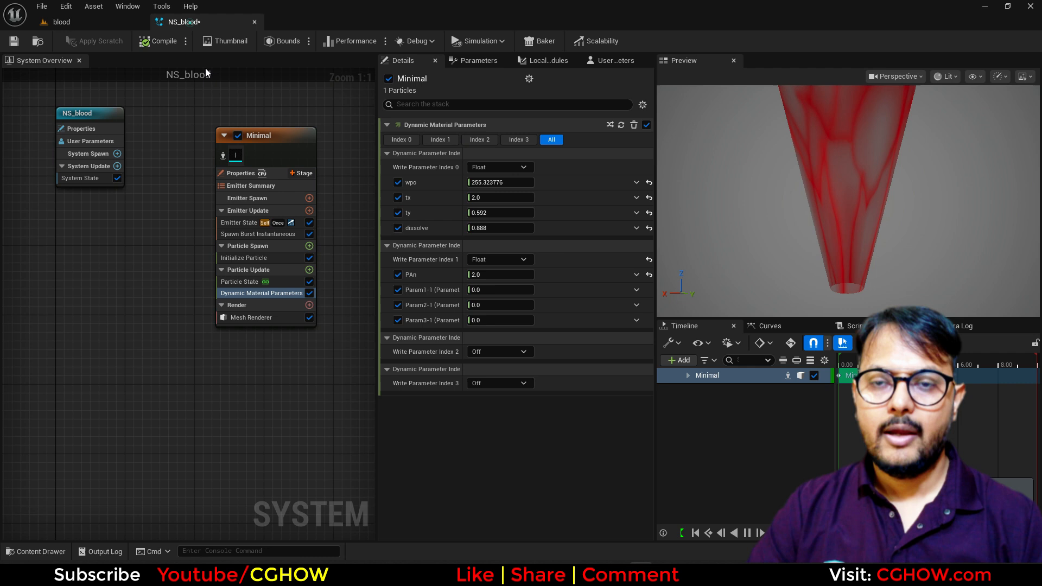
{"action": "left_click", "coordinate": [253, 260]}
{"action": "left_click", "coordinate": [480, 213]}
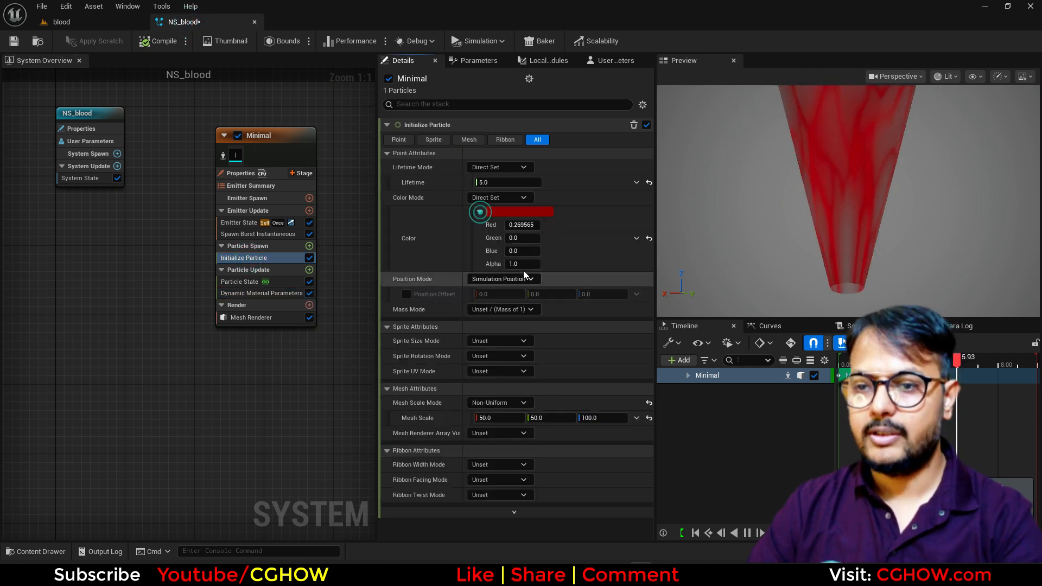
{"action": "left_click", "coordinate": [520, 264]}
{"action": "type", "text": "5"}
{"action": "left_click", "coordinate": [257, 294]}
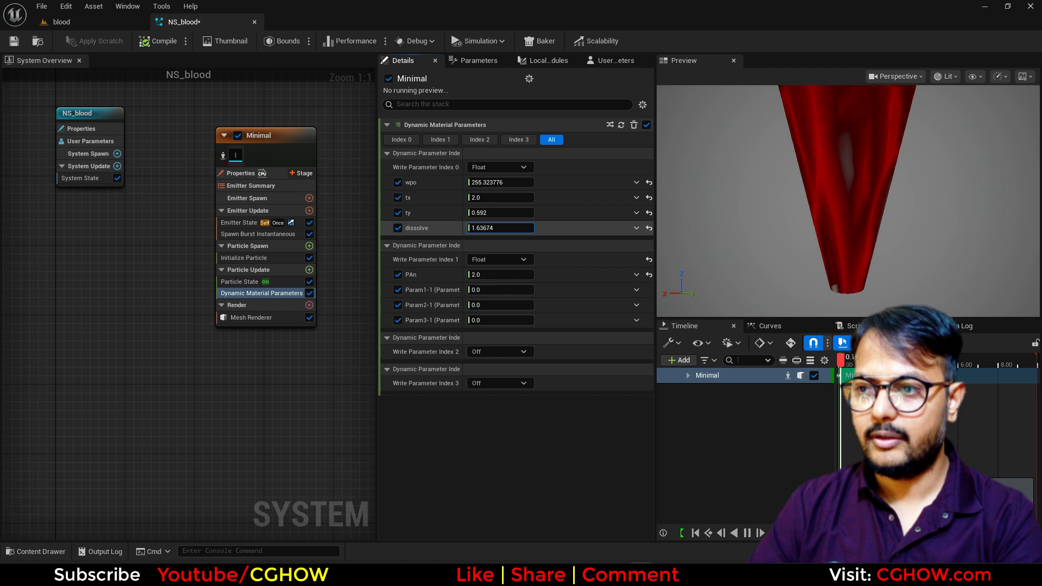
{"action": "left_click", "coordinate": [82, 23]}
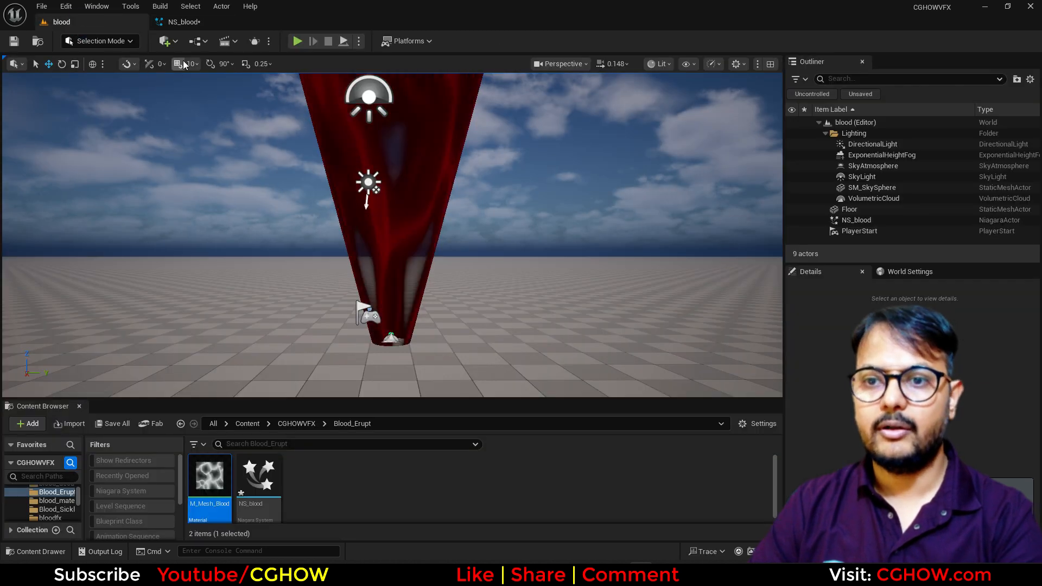
- Change Initialize Particle's color to a brighter red and check the effect in the level with editor icons hidden
{"action": "left_click", "coordinate": [185, 22]}
{"action": "left_click", "coordinate": [255, 259]}
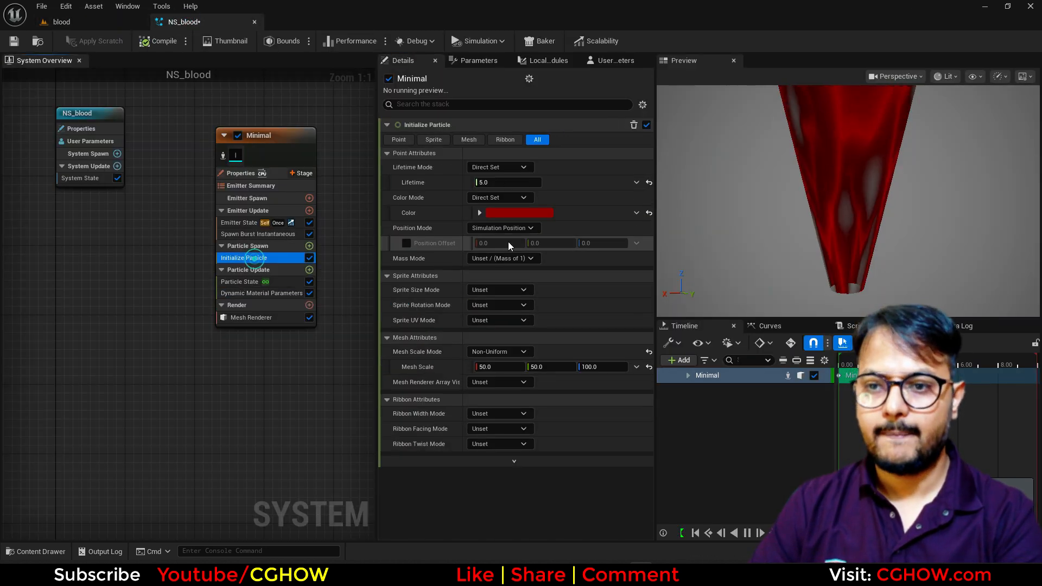
{"action": "left_click", "coordinate": [505, 213]}
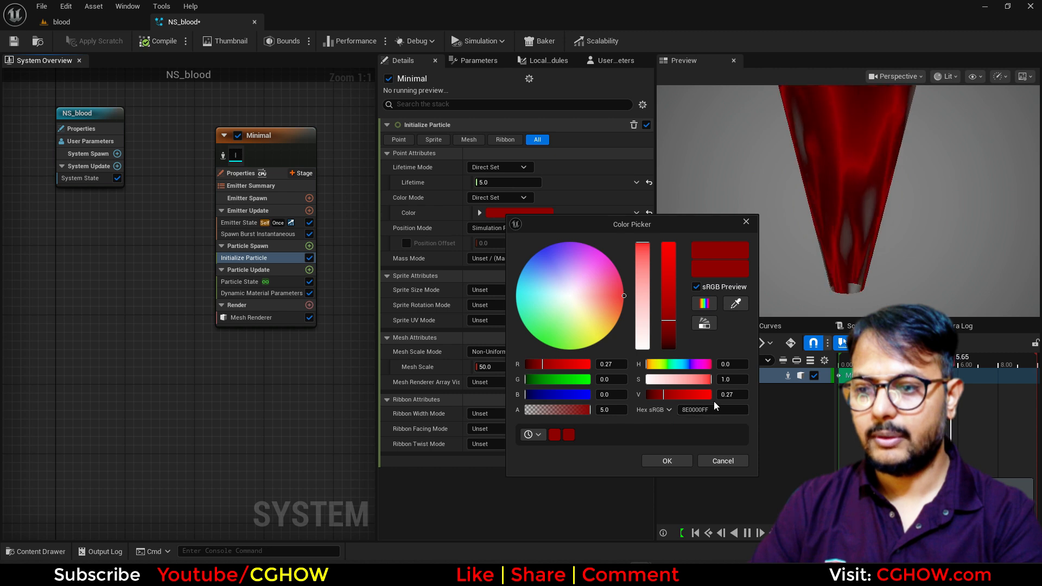
{"action": "left_click", "coordinate": [667, 461]}
{"action": "left_click", "coordinate": [79, 22]}
{"action": "left_click", "coordinate": [434, 509]}
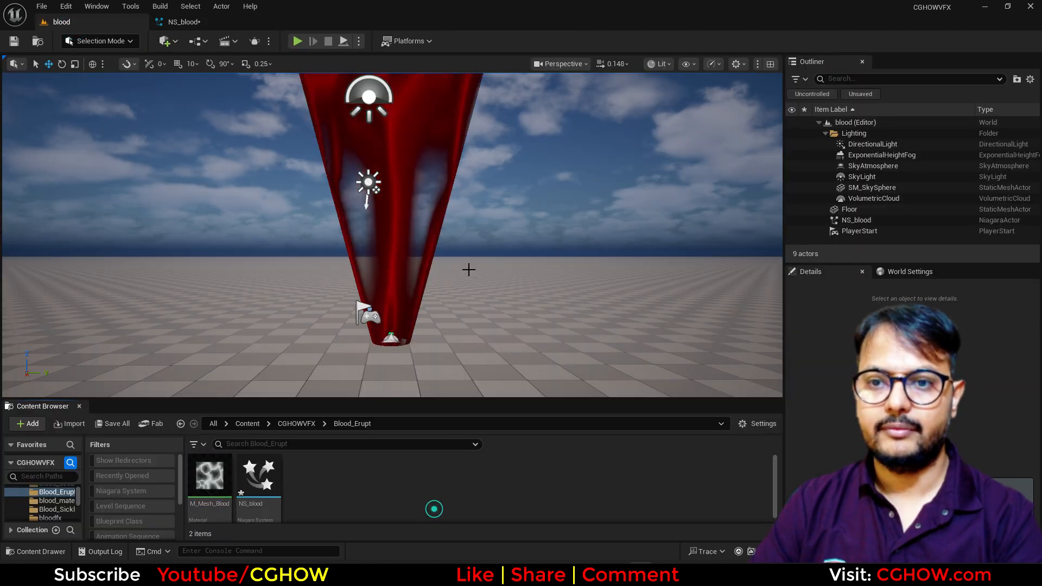
{"action": "left_click", "coordinate": [496, 195]}
{"action": "key", "text": "g"}
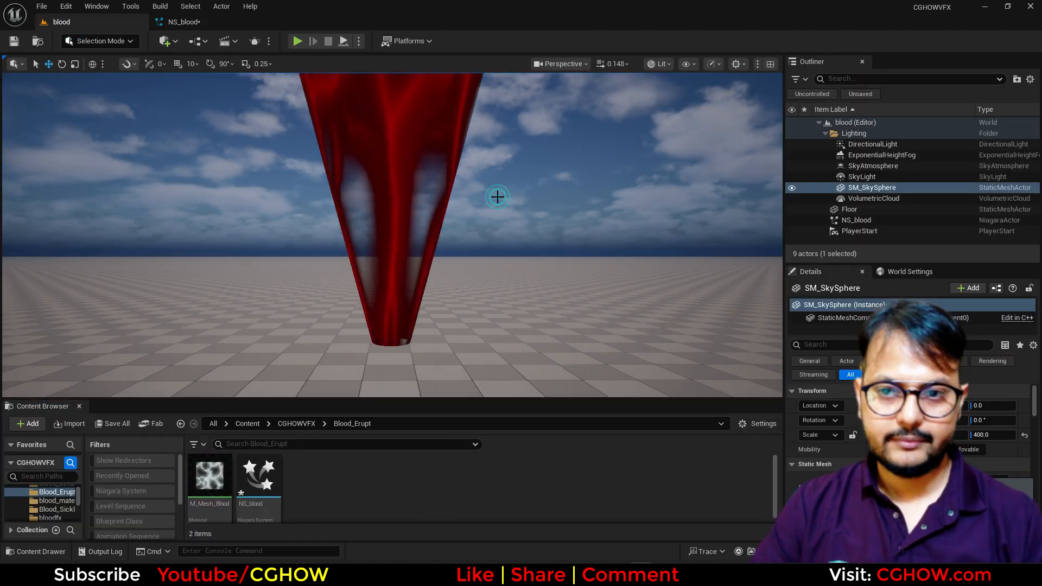
- Duplicate the Minimal emitter within NS_blood
{"action": "left_click", "coordinate": [181, 22]}
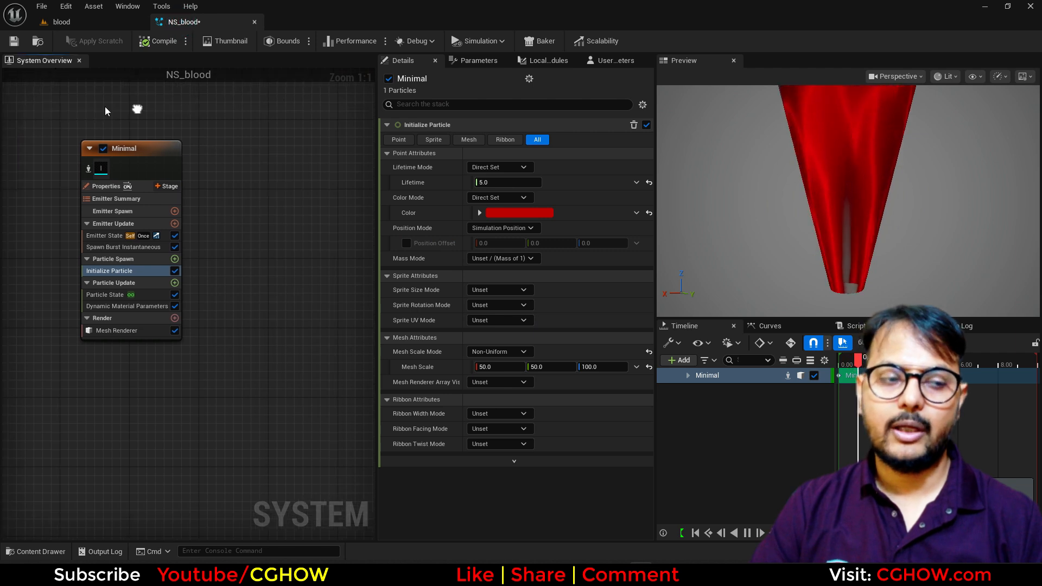
{"action": "right_click_drag", "start_coordinate": [136, 109], "coordinate": [109, 108]}
{"action": "left_click", "coordinate": [121, 144]}
{"action": "key", "text": "ctrl+c"}
{"action": "left_click", "coordinate": [187, 130]}
{"action": "key", "text": "ctrl+v"}
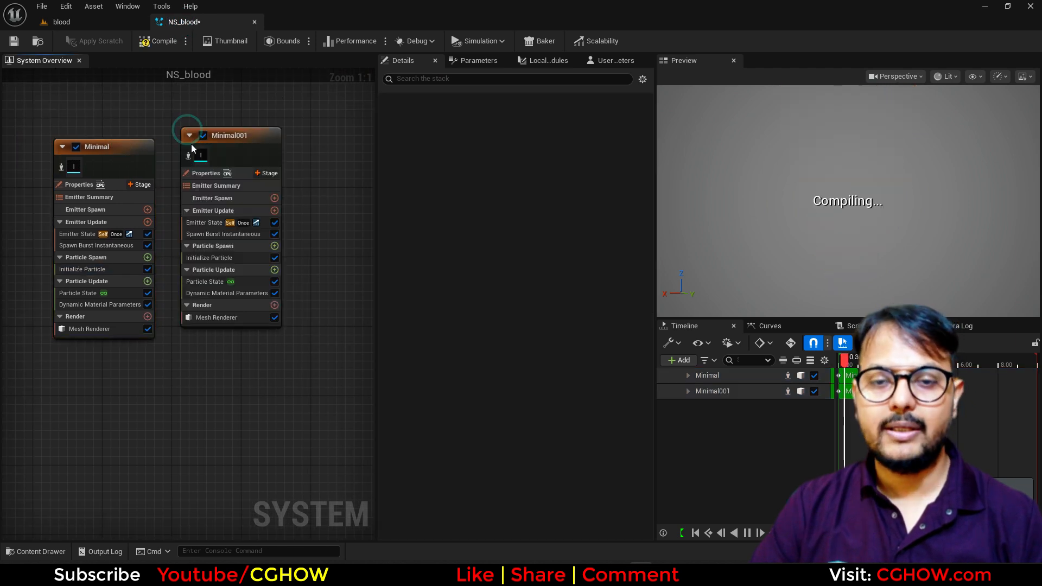
- Raise the duplicated emitter's color brightness value to 5 and set its dissolve parameter to about 8.54
{"action": "left_click", "coordinate": [227, 258]}
{"action": "left_click", "coordinate": [514, 213]}
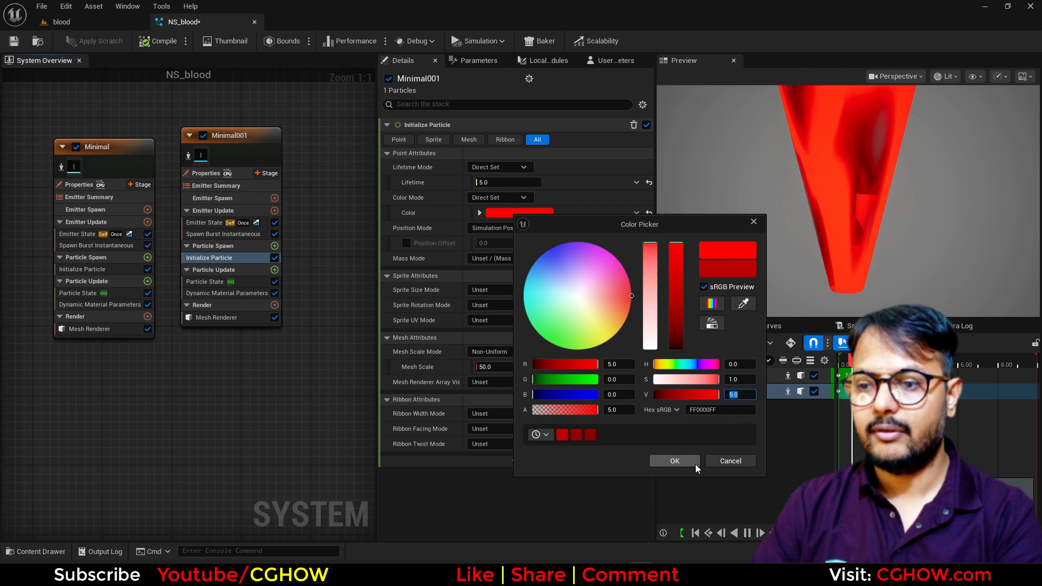
{"action": "left_click", "coordinate": [675, 461]}
{"action": "left_click", "coordinate": [215, 294]}
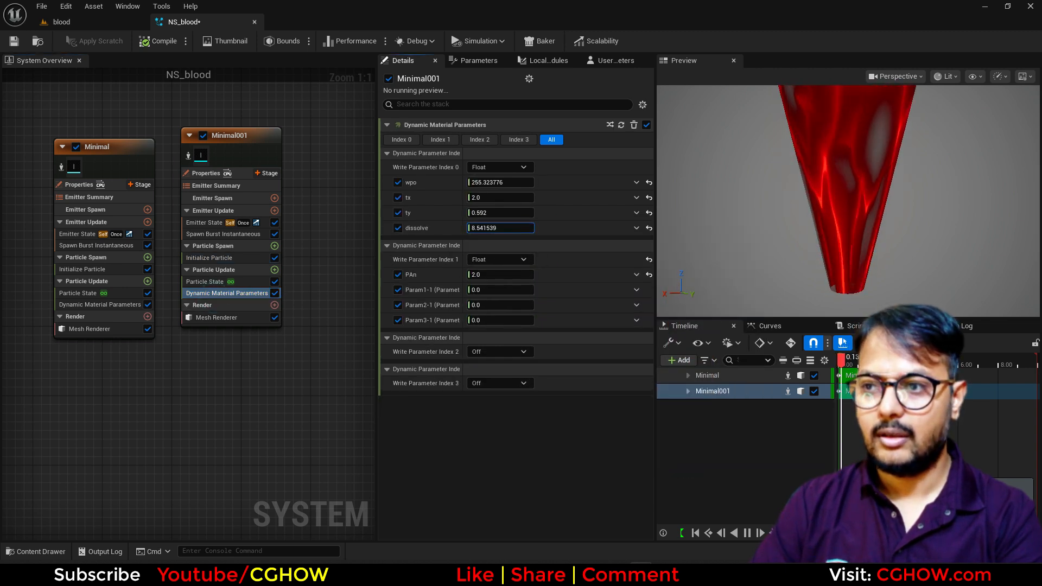
- Set the duplicated emitter's mesh scale to 52, 52, 100
{"action": "left_click", "coordinate": [203, 258]}
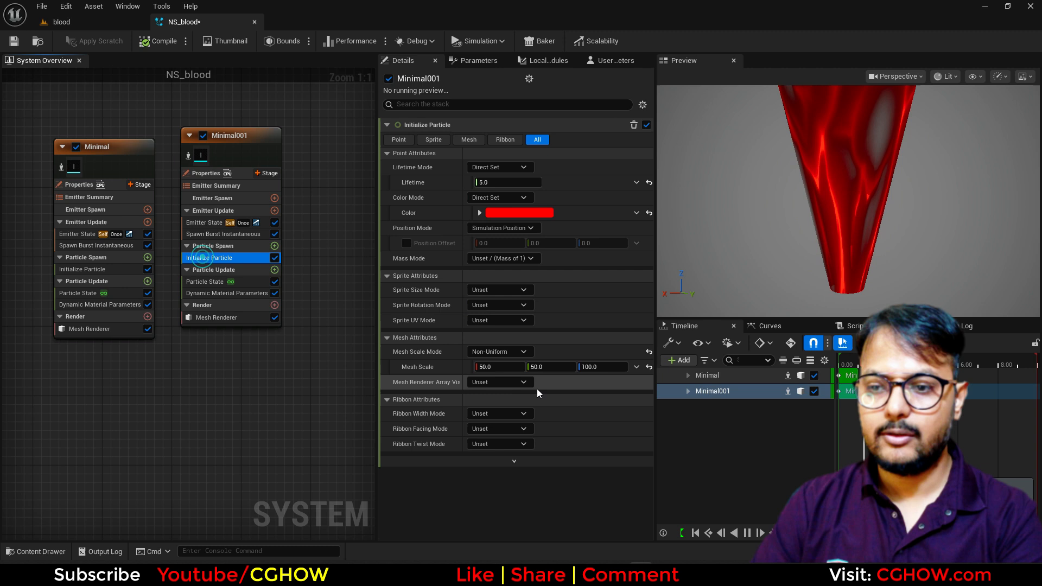
{"action": "left_click", "coordinate": [495, 363]}
{"action": "key", "text": "Return"}
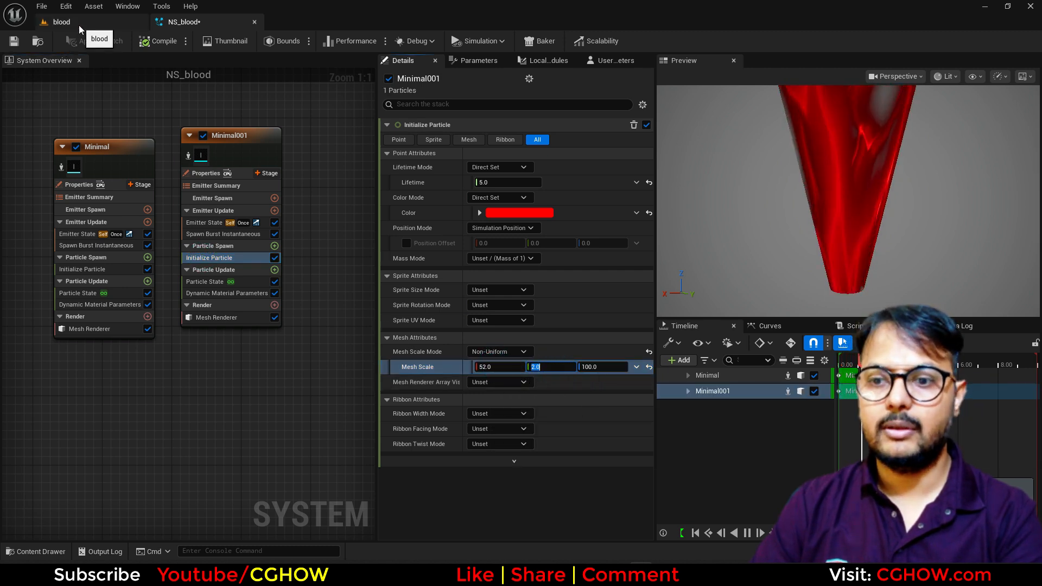
{"action": "type", "text": "52"}
{"action": "key", "text": "Return"}
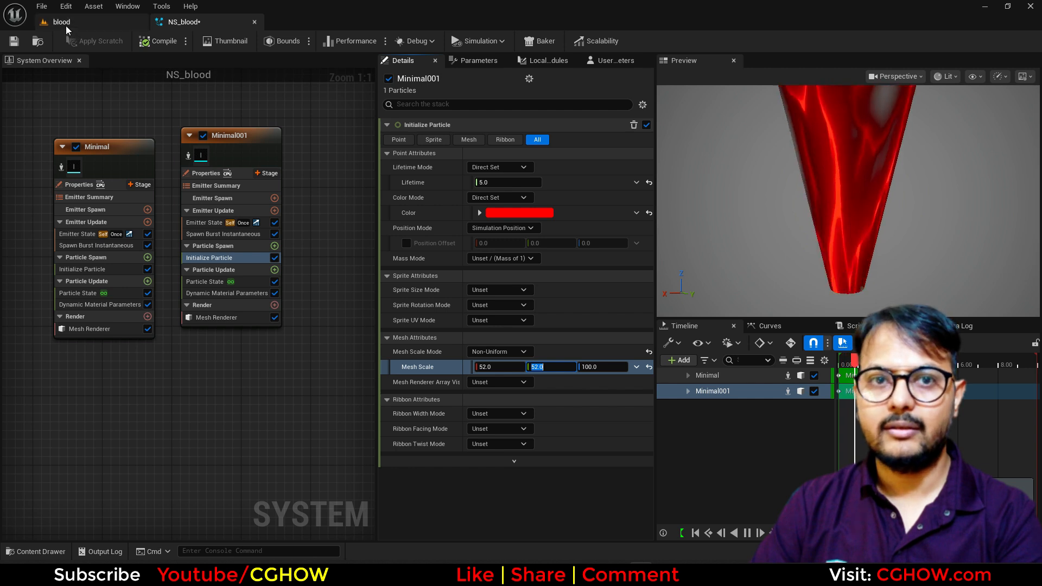
- Check the layered blood effect in the level and save all modified assets
{"action": "left_click", "coordinate": [65, 22]}
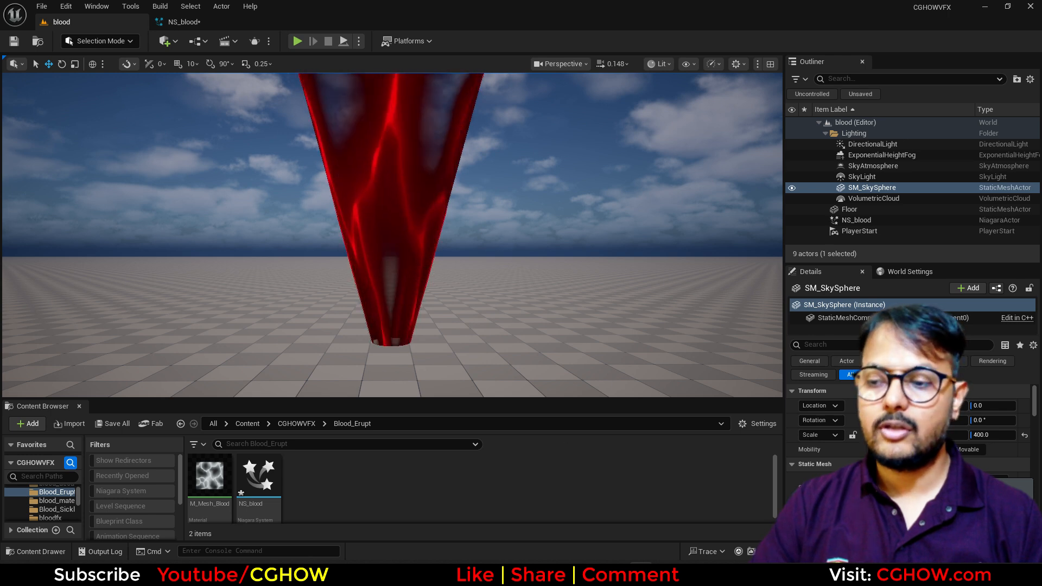
{"action": "key", "text": "ctrl+shift+s"}
{"action": "left_click", "coordinate": [608, 409]}
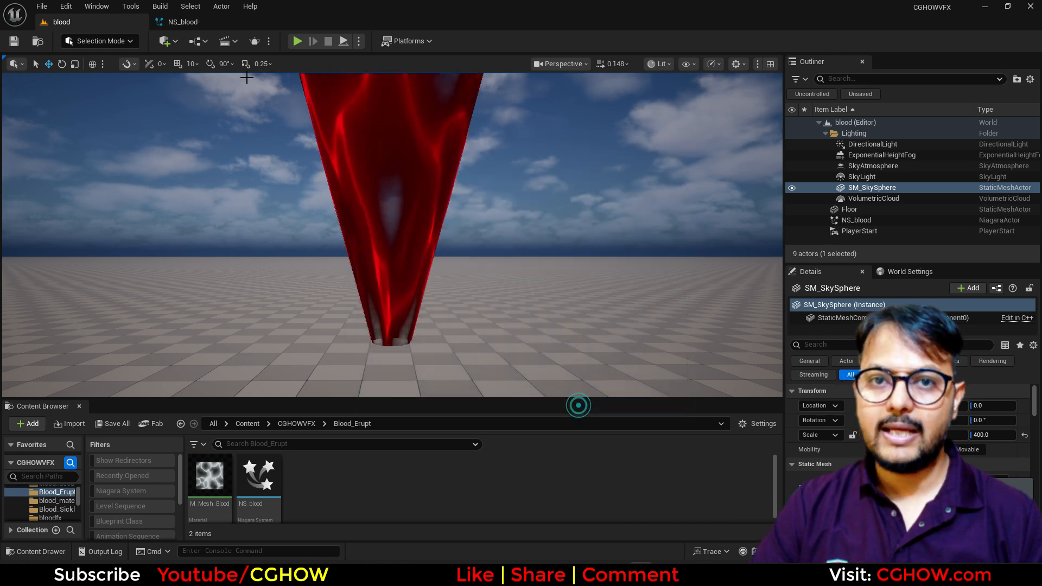
- Open the M_Mesh_Blood material from the Blood_Erupt folder
{"action": "left_click", "coordinate": [182, 22]}
{"action": "left_click", "coordinate": [62, 22]}
{"action": "left_click", "coordinate": [207, 498]}
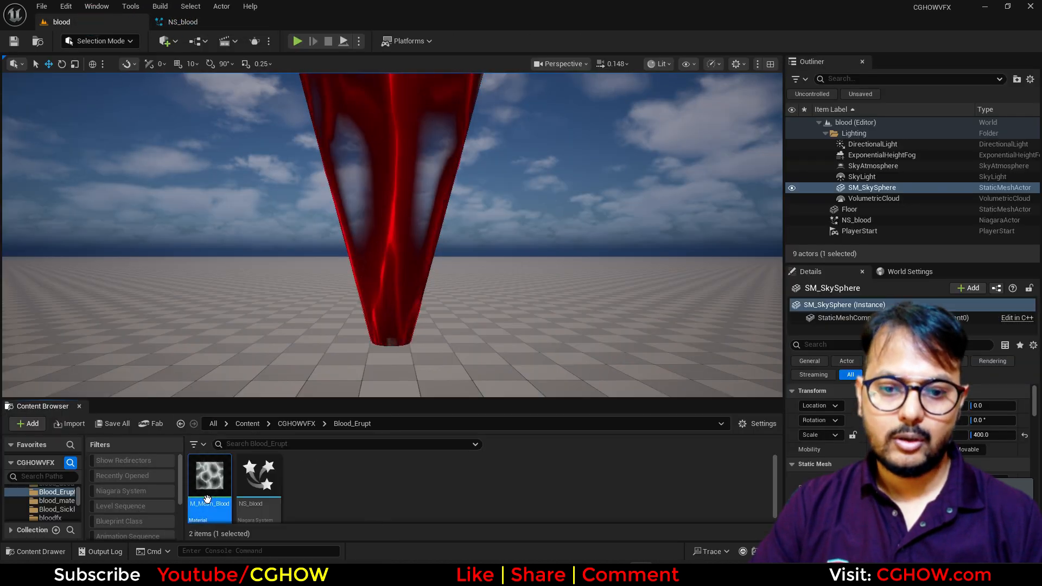
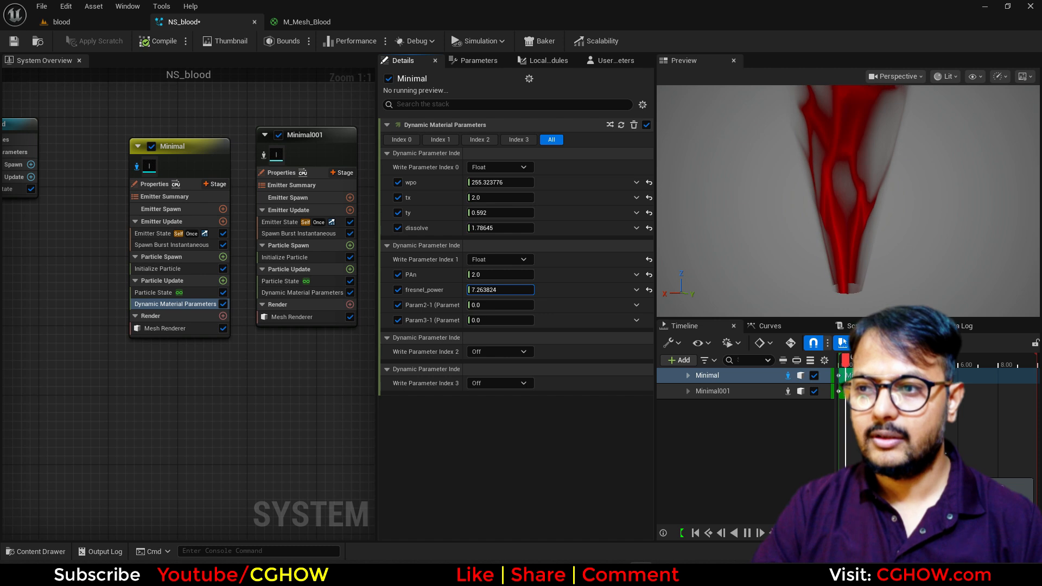
- Raise the Minimal emitter's fresnel_power parameter to about 14.63, comparing the effect in the level
{"action": "left_click", "coordinate": [120, 24]}
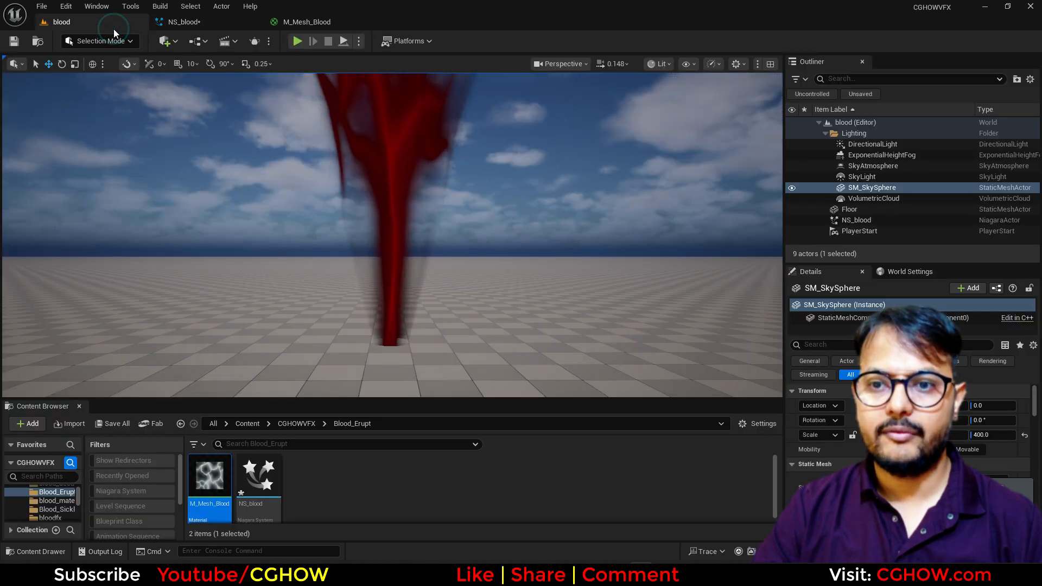
{"action": "left_click", "coordinate": [177, 26]}
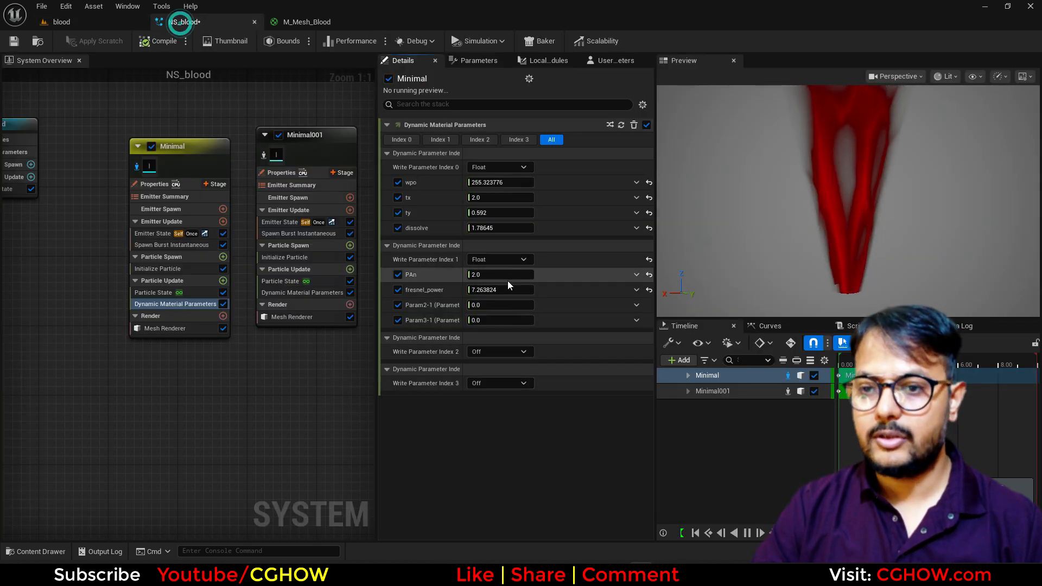
{"action": "left_click_drag", "start_coordinate": [500, 290], "coordinate": [378, 192]}
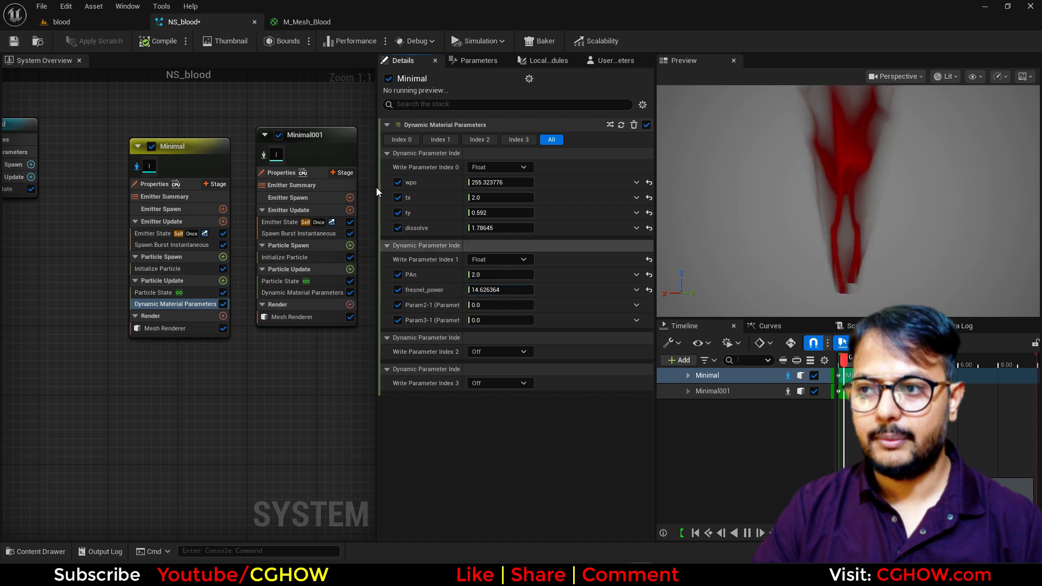
{"action": "left_click", "coordinate": [87, 26]}
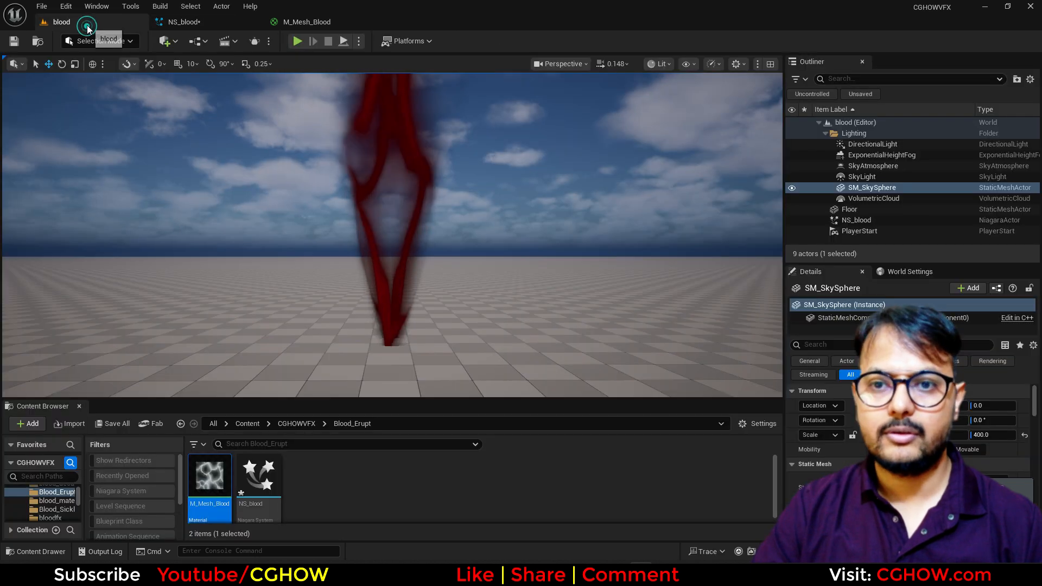
- Set the Minimal emitter's tx to 3 and ty to 1, and check the effect in the level
{"action": "left_click", "coordinate": [182, 24]}
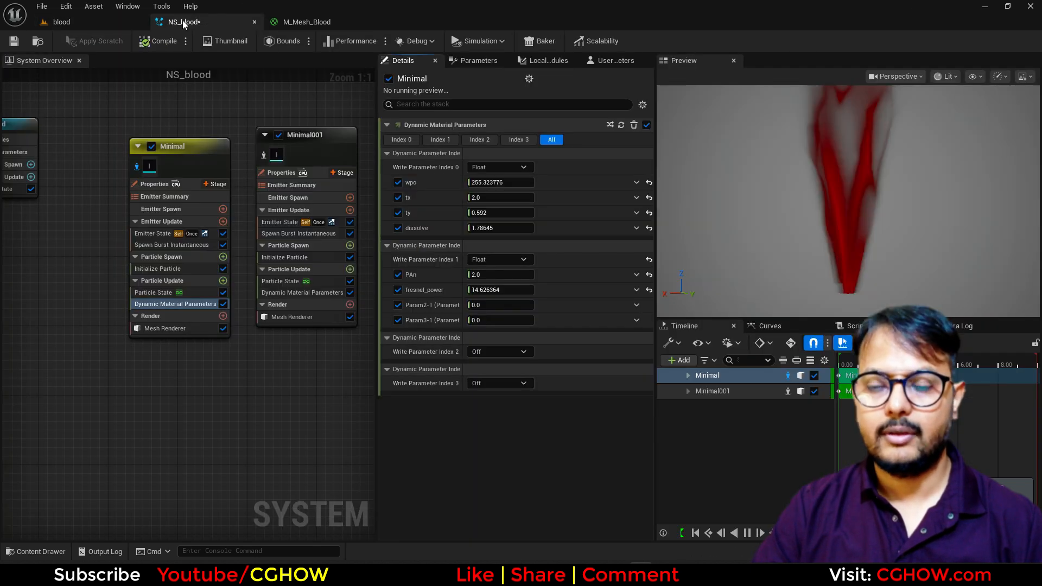
{"action": "left_click", "coordinate": [489, 198]}
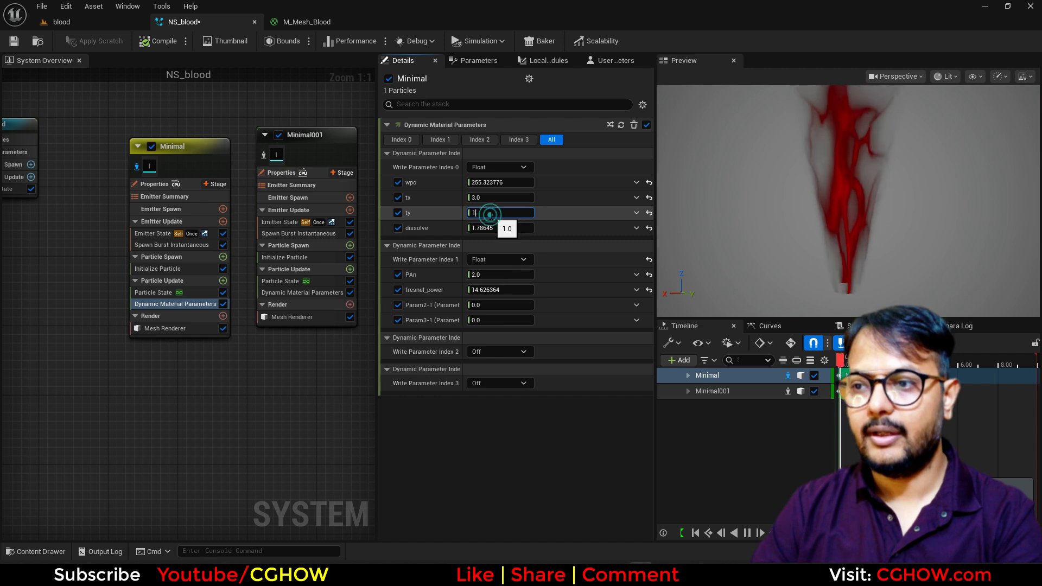
{"action": "key", "text": "Return"}
{"action": "left_click", "coordinate": [104, 27]}
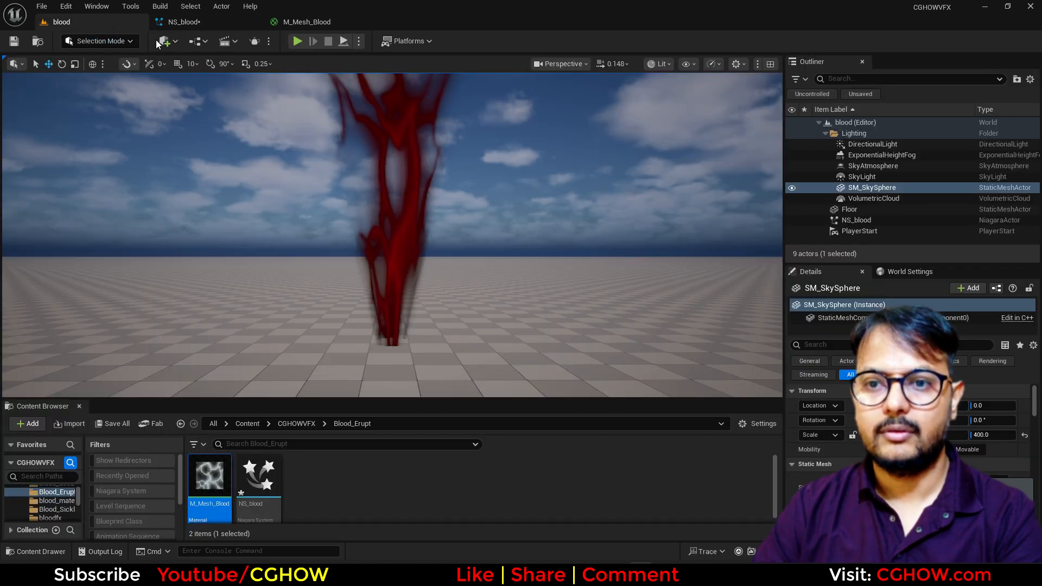
- Set the Minimal emitter's ty to 0.8 and check the effect in the level
{"action": "left_click", "coordinate": [185, 25]}
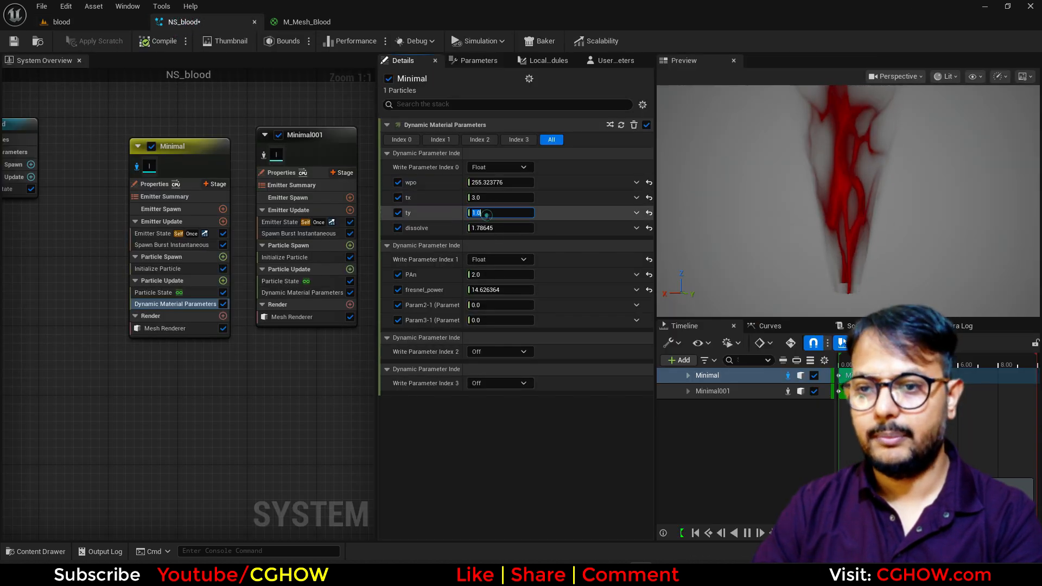
{"action": "left_click", "coordinate": [103, 28]}
{"action": "left_click", "coordinate": [183, 24]}
- Review the Minimal001 emitter's mesh renderer and dynamic material parameters in isolation, and compare the full effect in the level
{"action": "right_click_drag", "start_coordinate": [274, 153], "coordinate": [211, 156]}
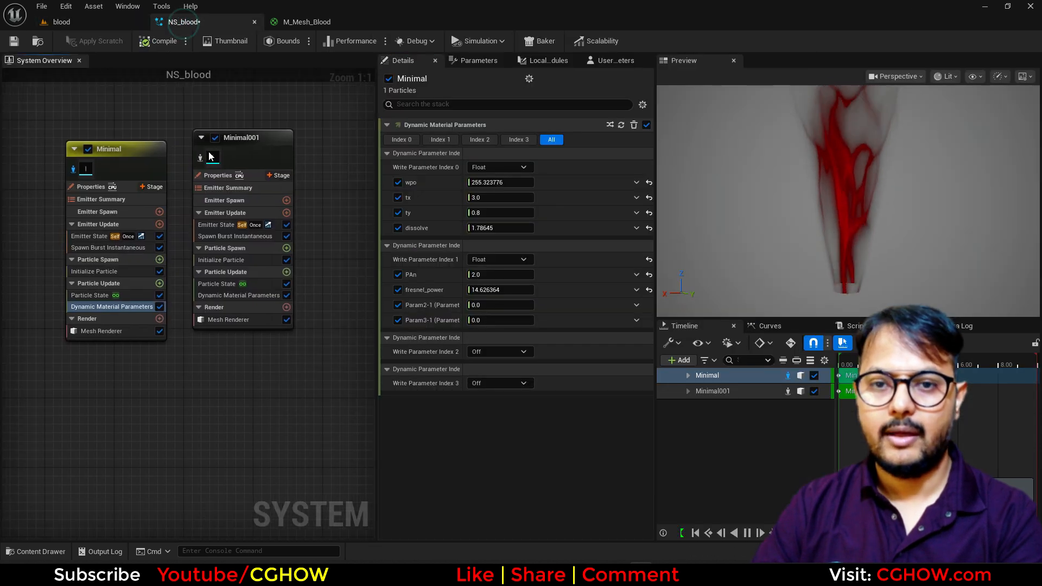
{"action": "left_click", "coordinate": [228, 320]}
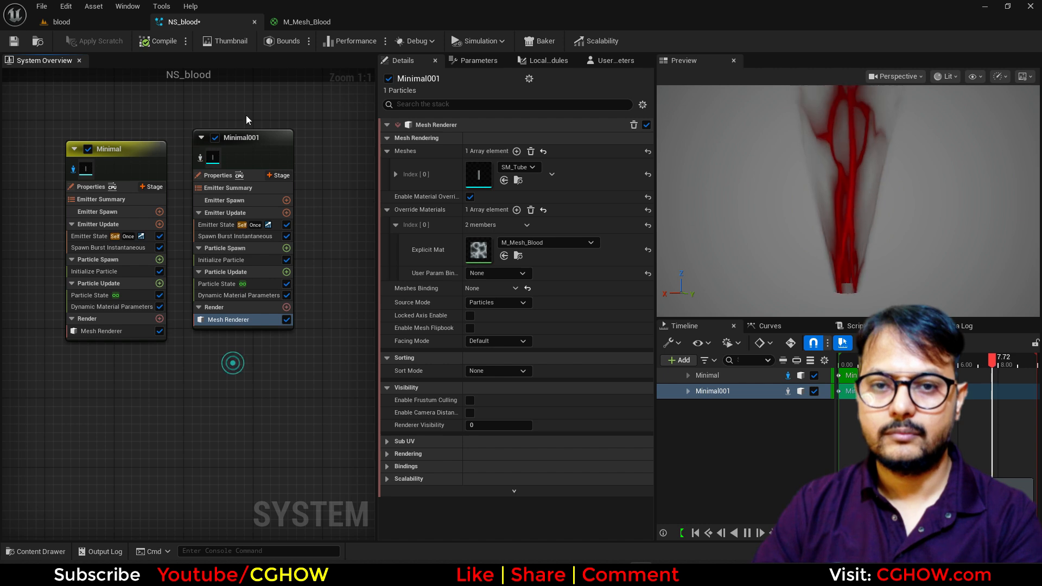
{"action": "left_click_drag", "start_coordinate": [251, 140], "coordinate": [259, 161]}
{"action": "left_click", "coordinate": [208, 174]}
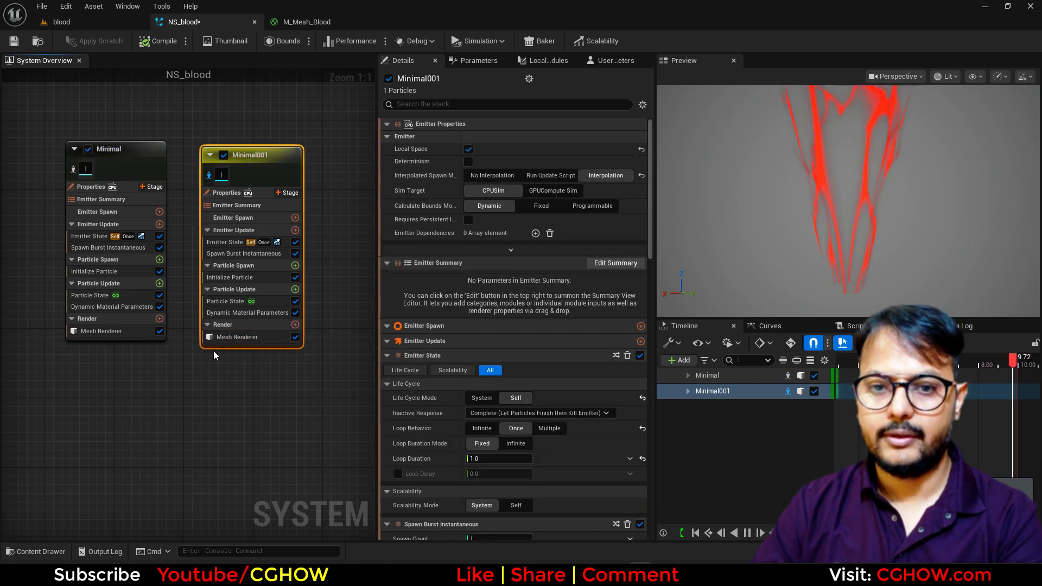
{"action": "left_click", "coordinate": [248, 313]}
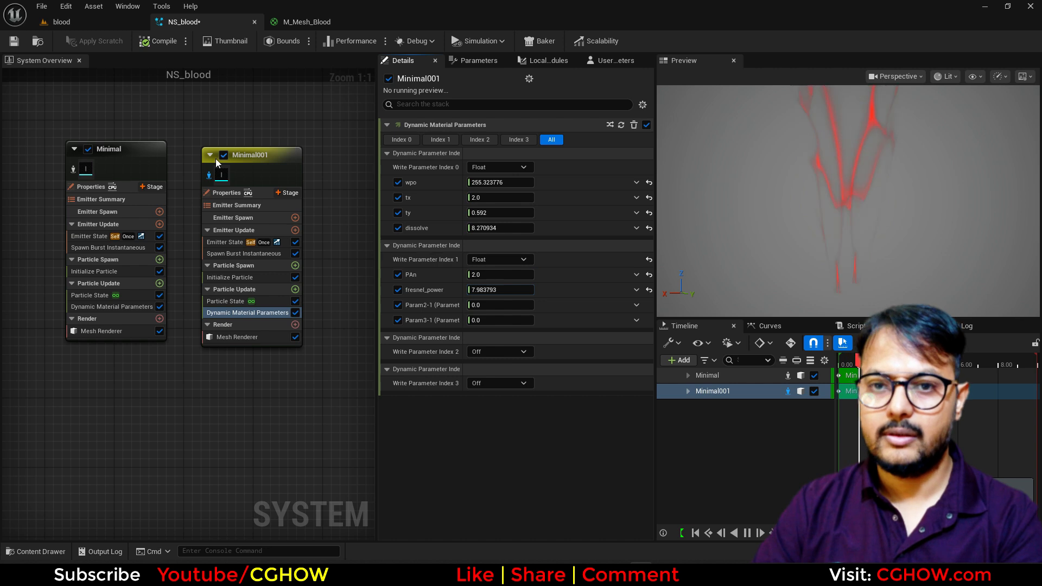
{"action": "left_click", "coordinate": [209, 175]}
{"action": "left_click", "coordinate": [99, 23]}
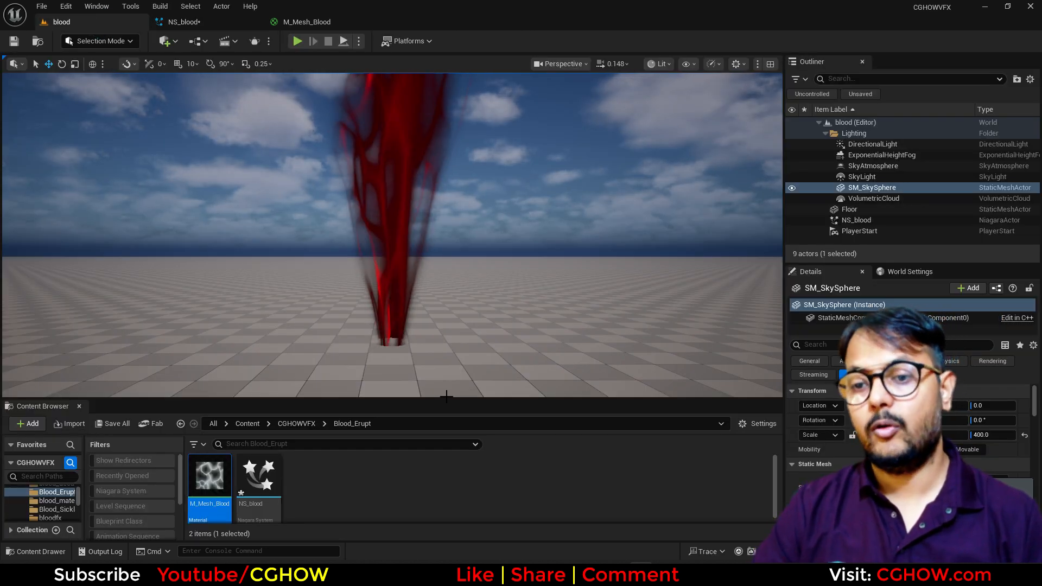
{"action": "left_click", "coordinate": [190, 25]}
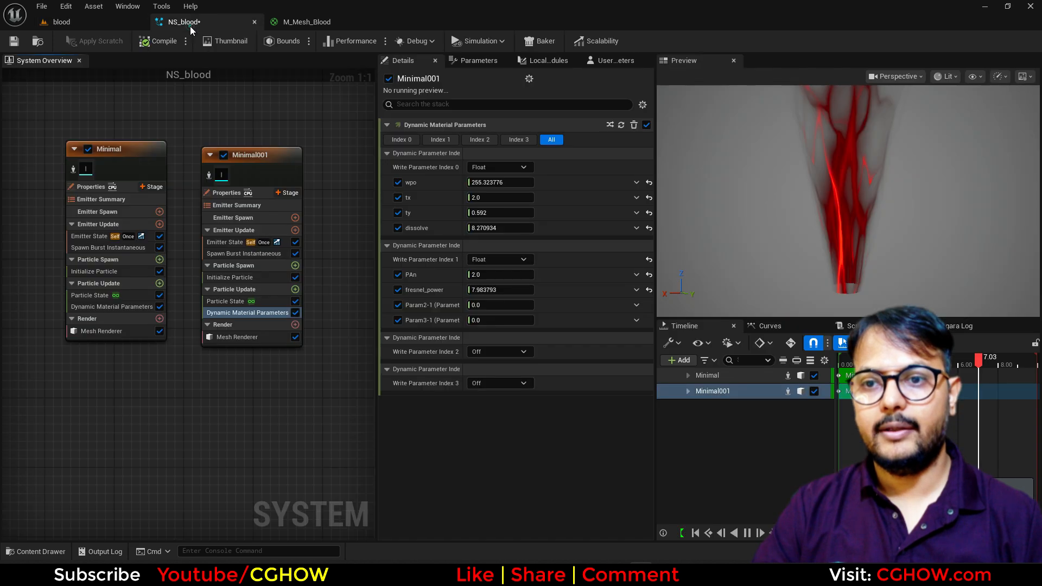
- Duplicate the Minimal emitter and place the copy beside the original
{"action": "left_click", "coordinate": [89, 307]}
{"action": "right_click_drag", "start_coordinate": [86, 123], "coordinate": [205, 130]}
{"action": "left_click_drag", "start_coordinate": [72, 132], "coordinate": [2, 131]}
{"action": "left_click", "coordinate": [308, 159]}
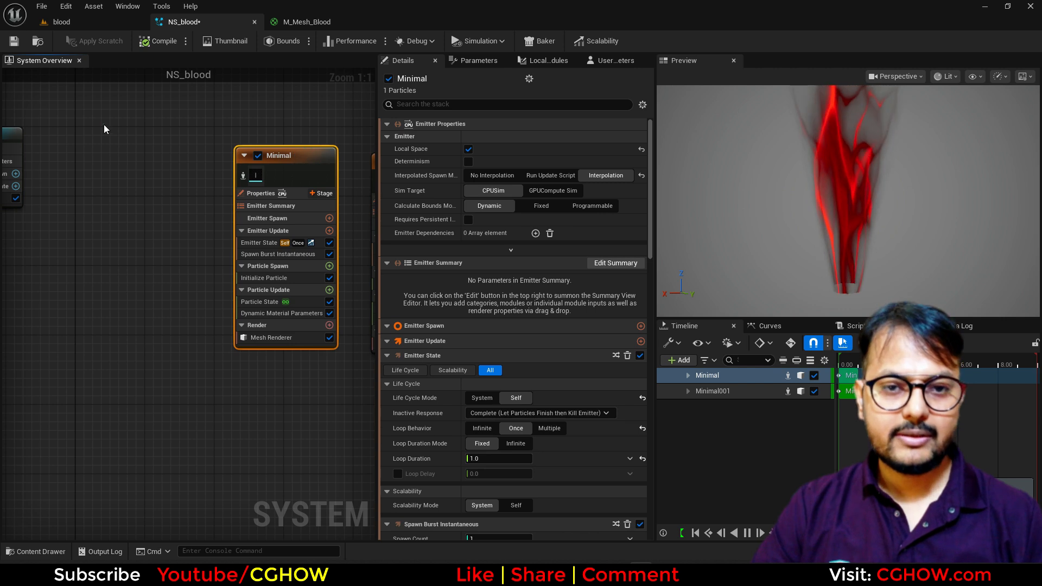
{"action": "key", "text": "ctrl+c"}
{"action": "key", "text": "ctrl+v"}
{"action": "left_click_drag", "start_coordinate": [150, 129], "coordinate": [132, 173]}
- Set the duplicated emitter's mesh scale to 60 in X and Y and its dissolve parameter to about 0.7
{"action": "left_click", "coordinate": [135, 294]}
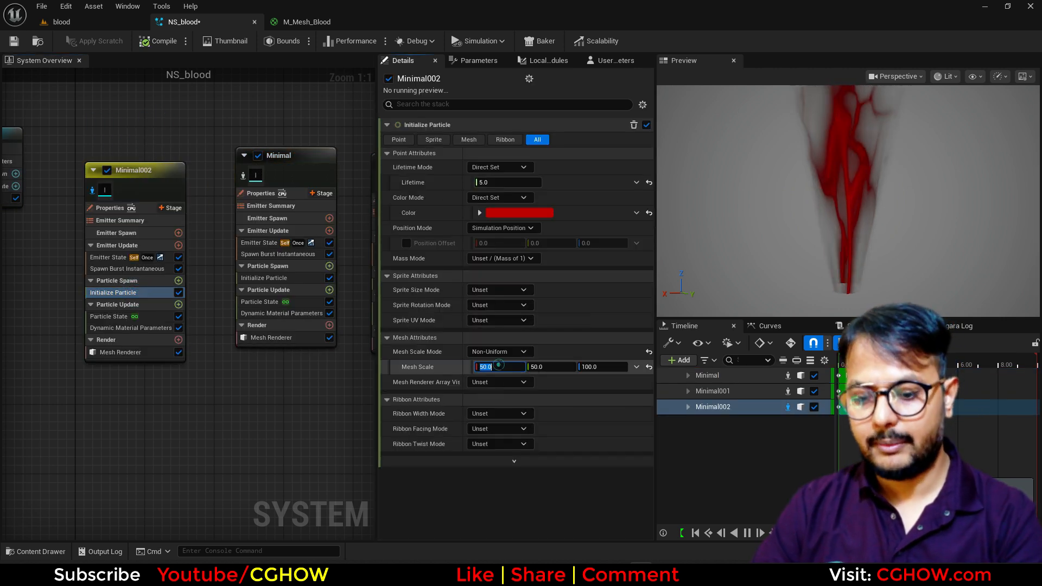
{"action": "type", "text": "6"}
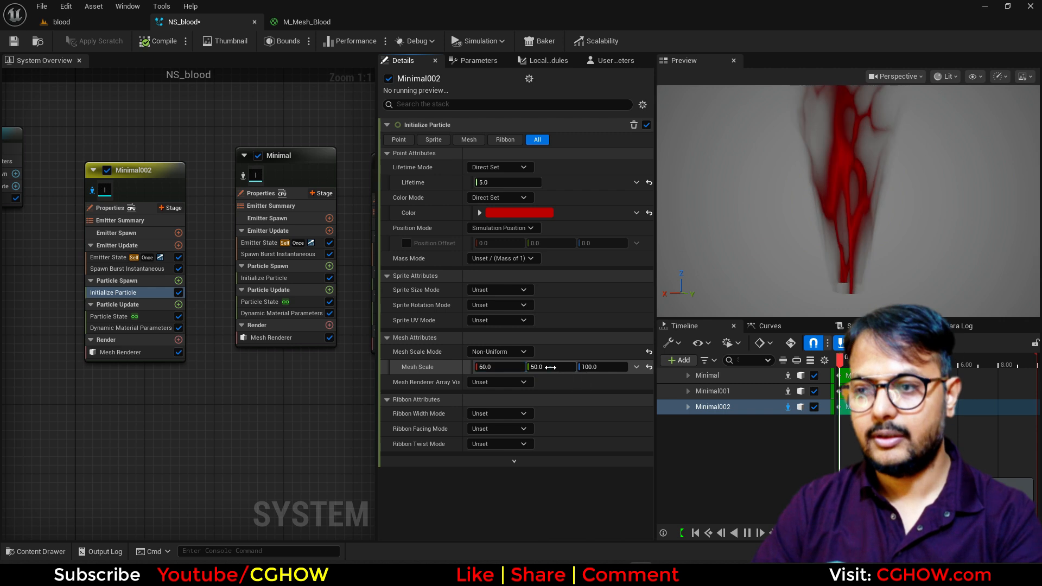
{"action": "left_click", "coordinate": [133, 328]}
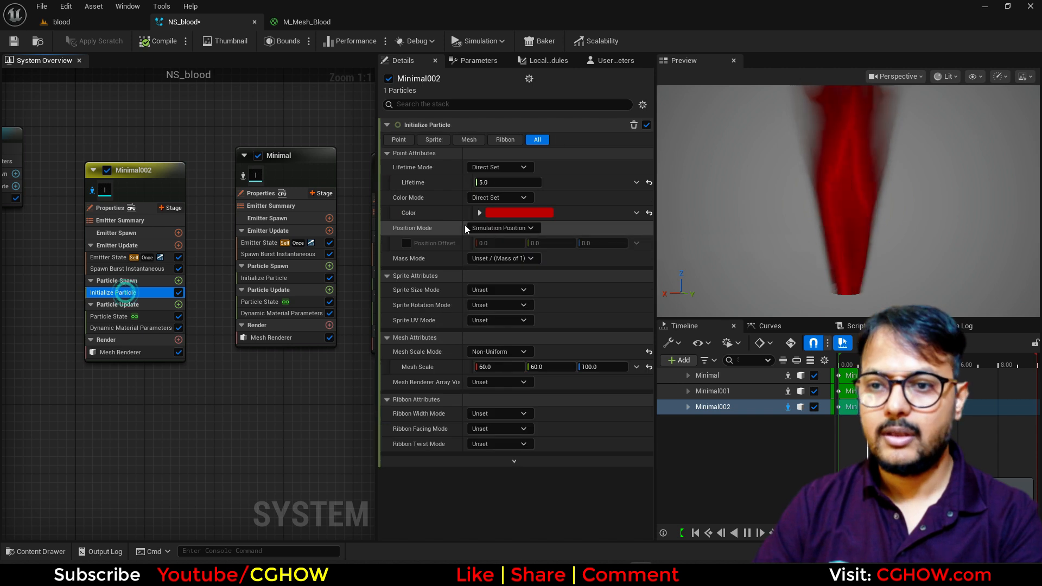
- Set the Minimal002 emitter's color alpha to 2 and its mesh scale to 80 in X and Y, showing all emitters together
{"action": "left_click", "coordinate": [480, 213]}
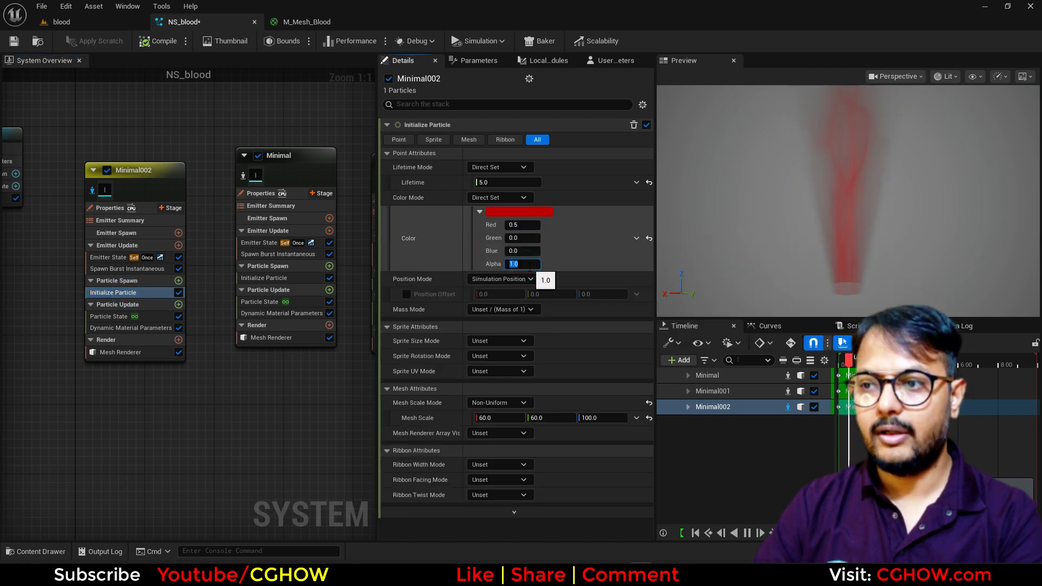
{"action": "type", "text": "2"}
{"action": "key", "text": "Return"}
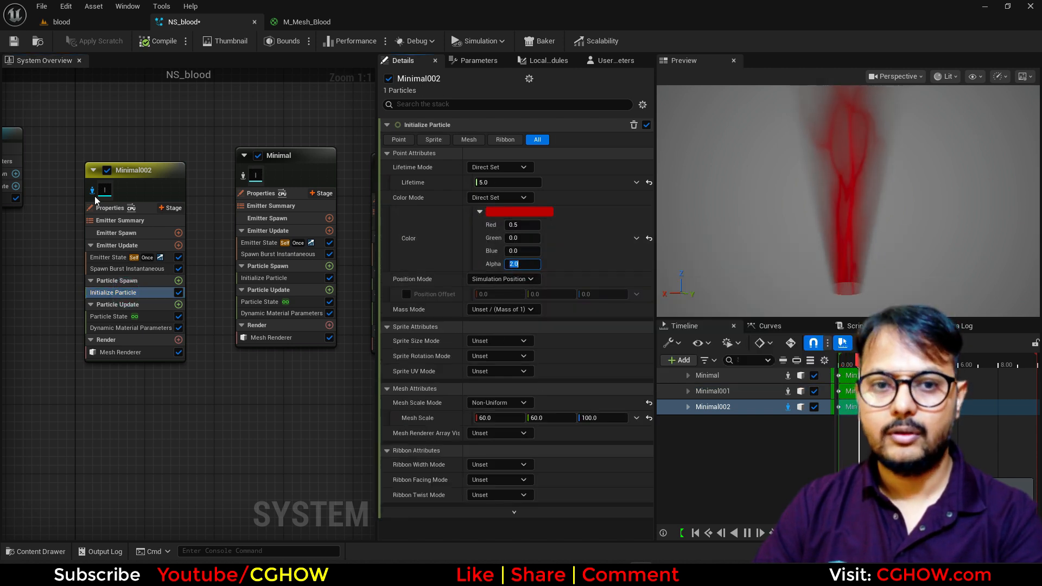
{"action": "left_click", "coordinate": [94, 194]}
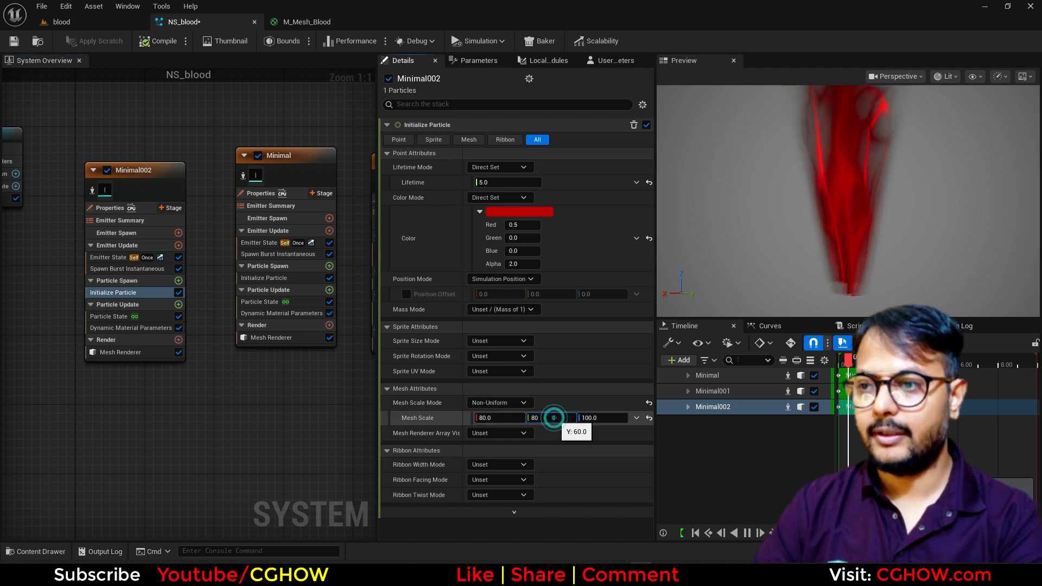
- Raise the Minimal002 emitter's wpo parameter to about 348 and check the effect in the level
{"action": "left_click", "coordinate": [131, 328]}
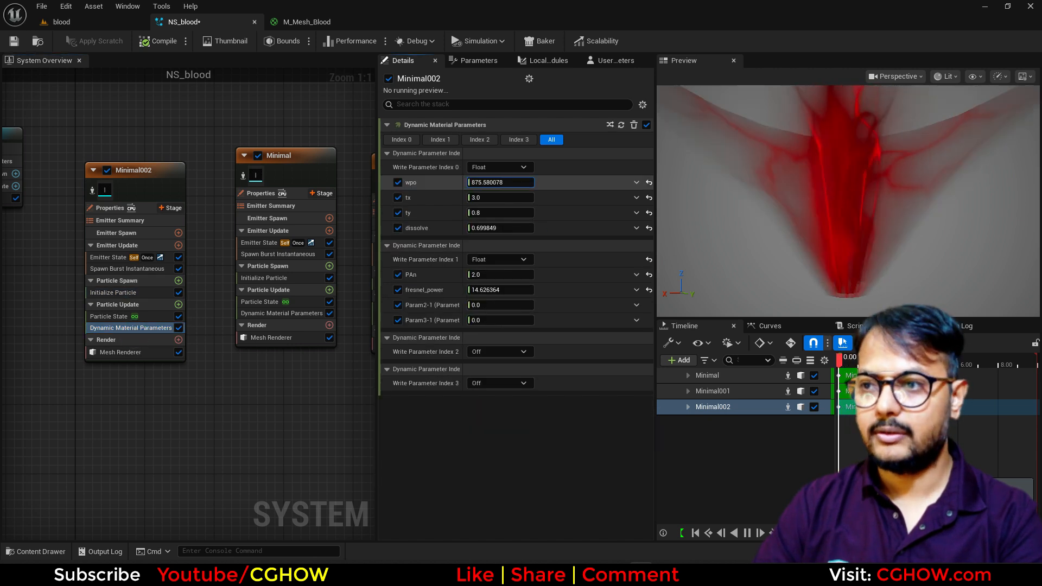
{"action": "left_click_drag", "start_coordinate": [496, 183], "coordinate": [505, 182]}
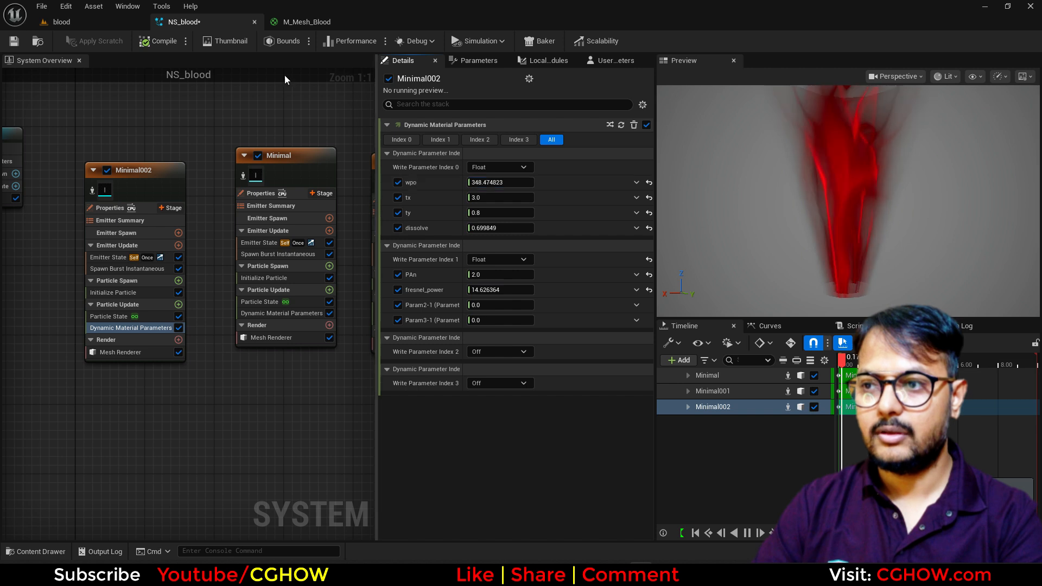
{"action": "left_click", "coordinate": [77, 23]}
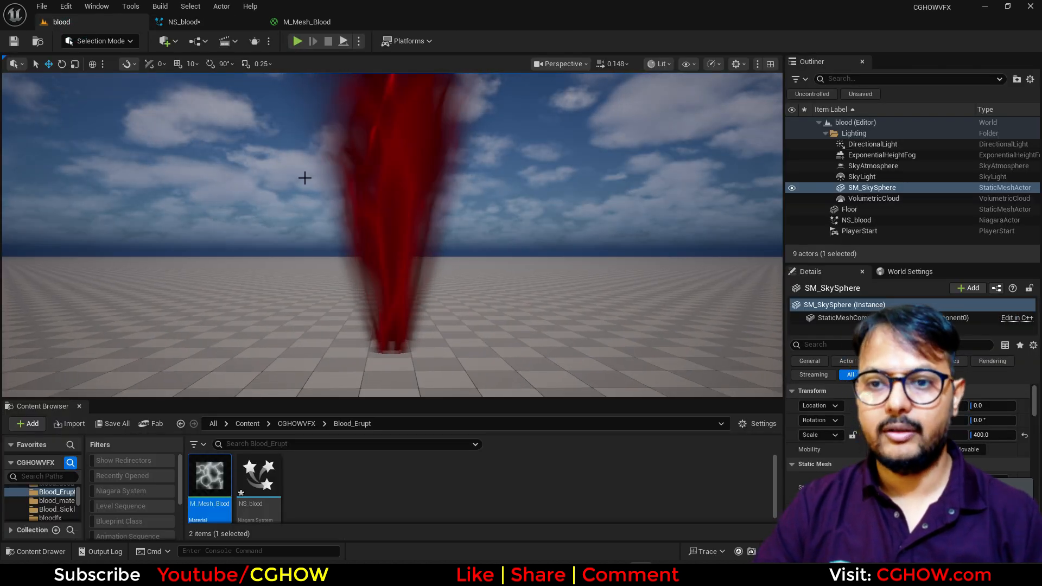
- Set the Minimal emitter's ty to 0.6, check the effect in the level and save all modified assets
{"action": "left_click", "coordinate": [190, 24]}
{"action": "right_click", "coordinate": [161, 414]}
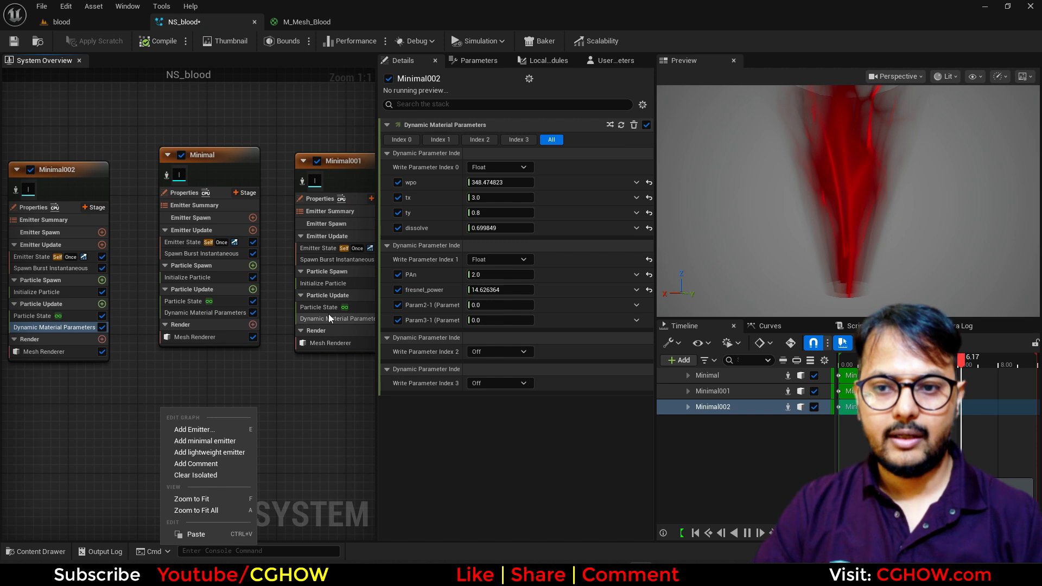
{"action": "left_click", "coordinate": [204, 313]}
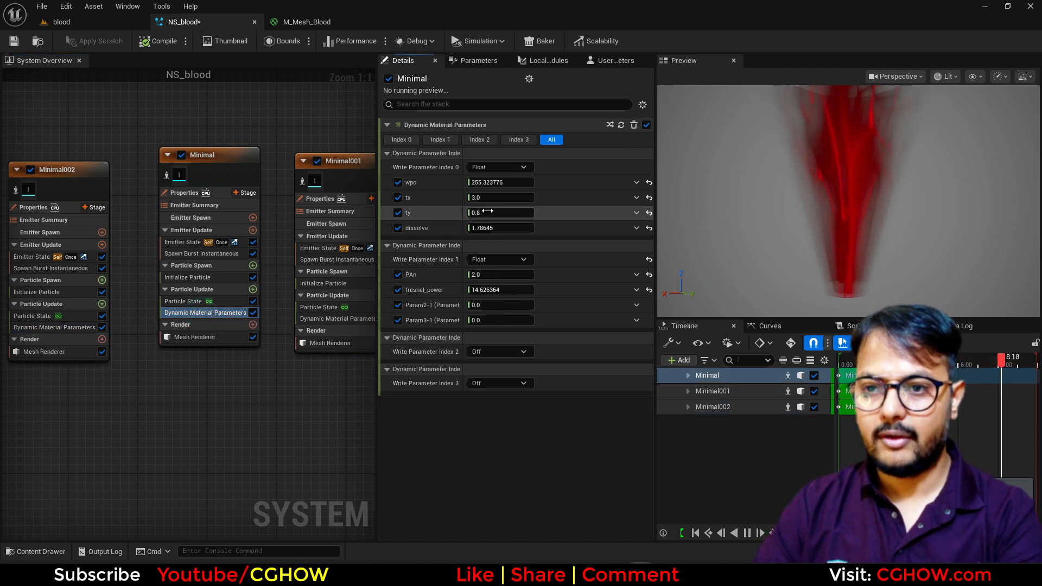
{"action": "left_click", "coordinate": [96, 18]}
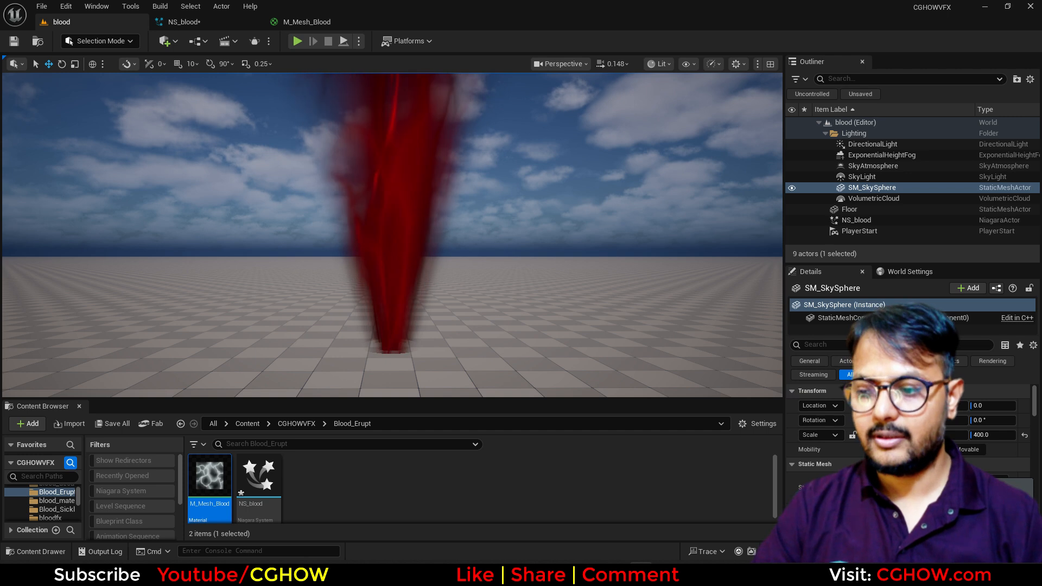
{"action": "key", "text": "ctrl+shift+s"}
{"action": "left_click", "coordinate": [609, 408]}
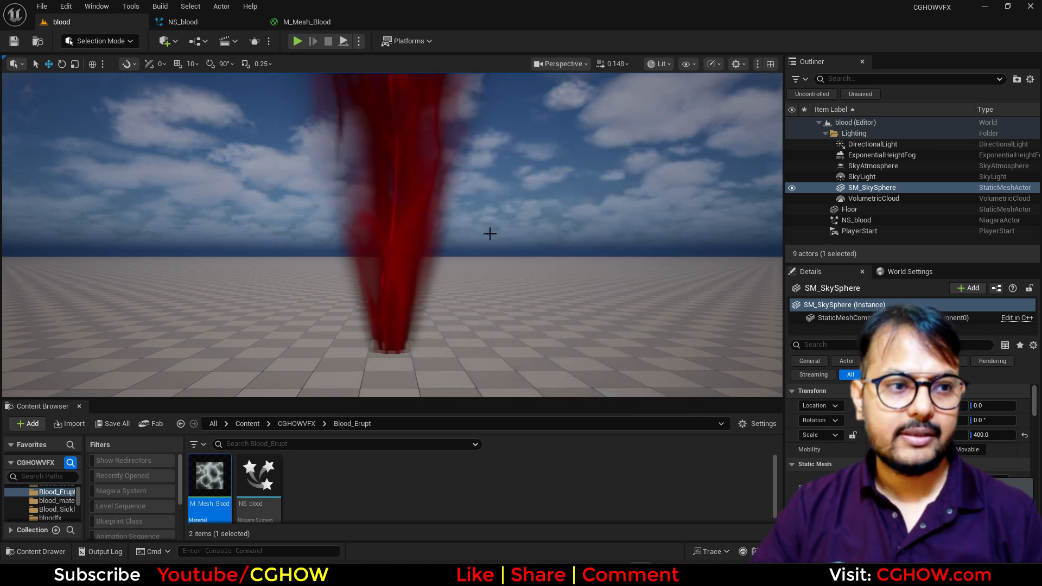
- Search the CGHOWVFX folder for "drop" and open the M_BloodDrops material
{"action": "left_click_drag", "start_coordinate": [261, 398], "coordinate": [259, 266]}
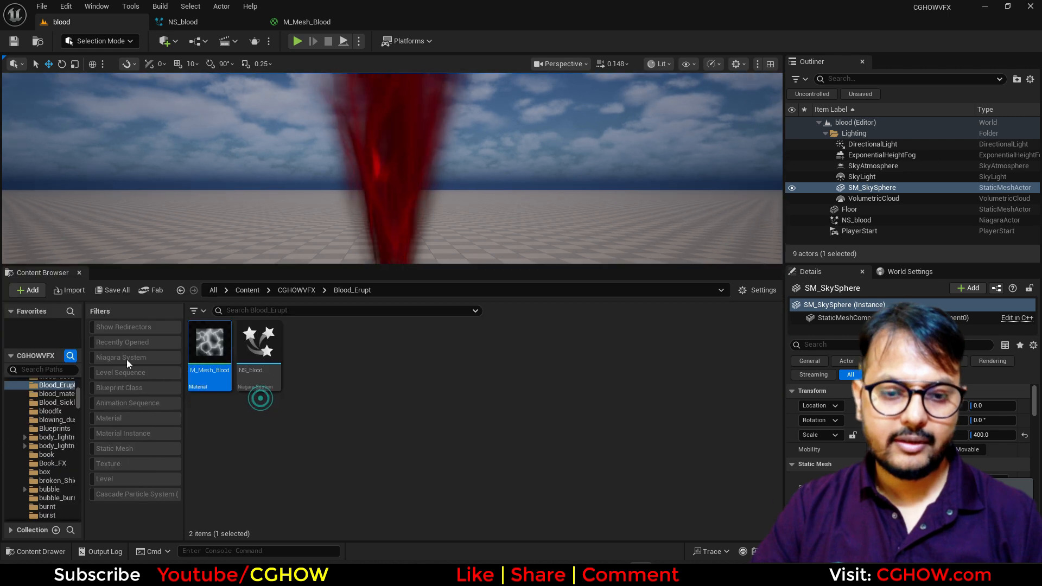
{"action": "left_click_drag", "start_coordinate": [77, 393], "coordinate": [77, 383]}
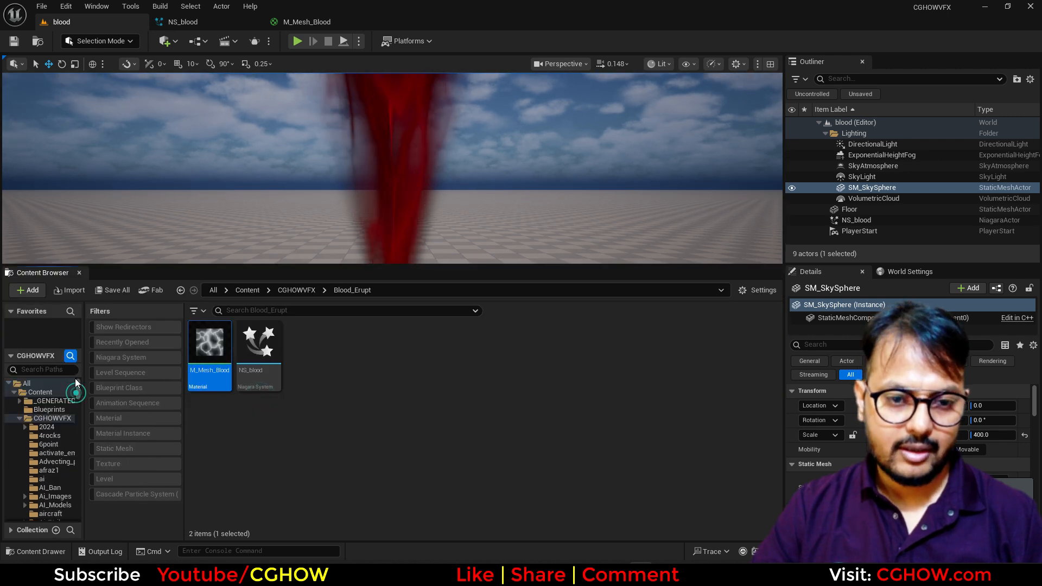
{"action": "left_click", "coordinate": [40, 419]}
{"action": "left_click", "coordinate": [244, 310]}
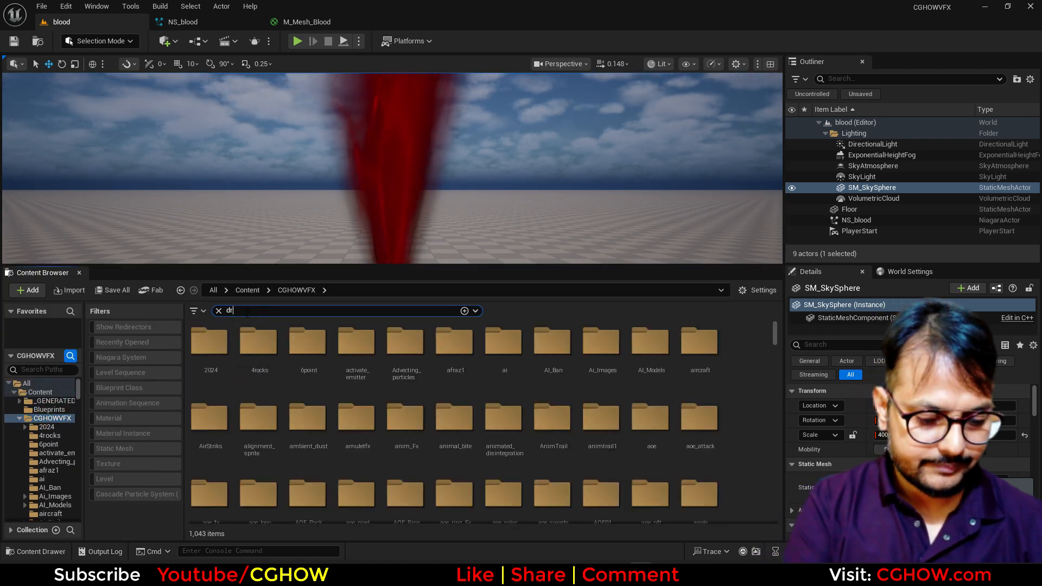
{"action": "type", "text": "drop"}
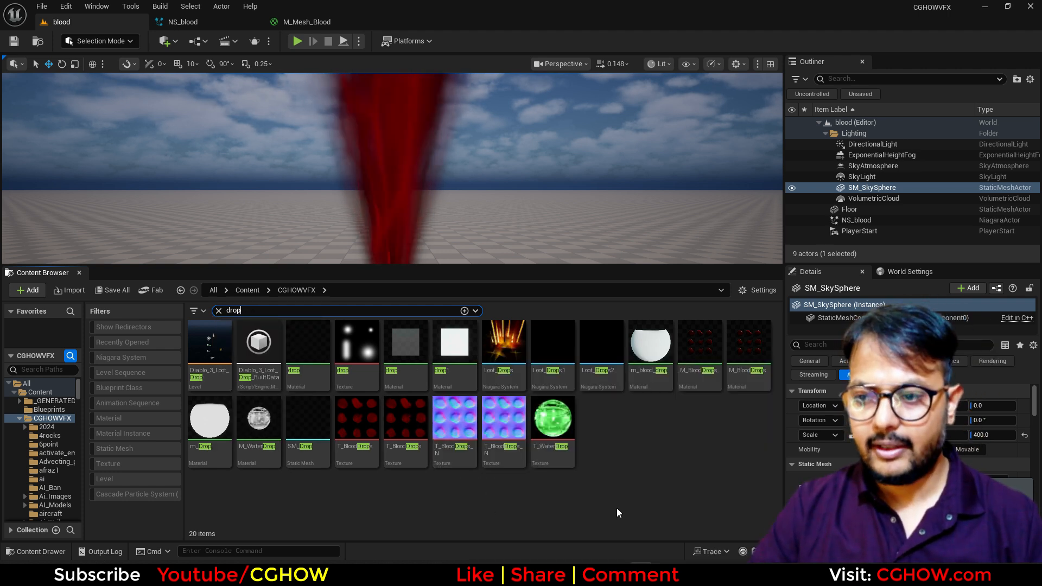
{"action": "left_click", "coordinate": [710, 386]}
{"action": "double_click", "coordinate": [709, 388]}
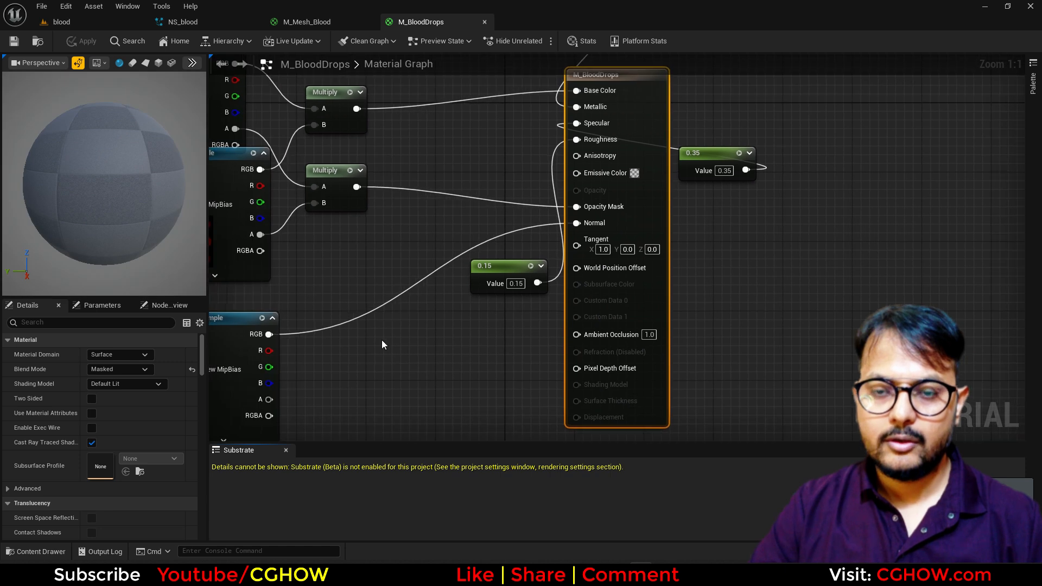
- Examine the M_BloodDrops material graph, spacing out its two texture samples, and locate the material in its content folder
{"action": "right_click_drag", "start_coordinate": [383, 339], "coordinate": [669, 313]}
{"action": "scroll", "coordinate": [669, 314], "scroll_direction": "down", "scroll_amount": 1}
{"action": "left_click_drag", "start_coordinate": [525, 266], "coordinate": [487, 296]}
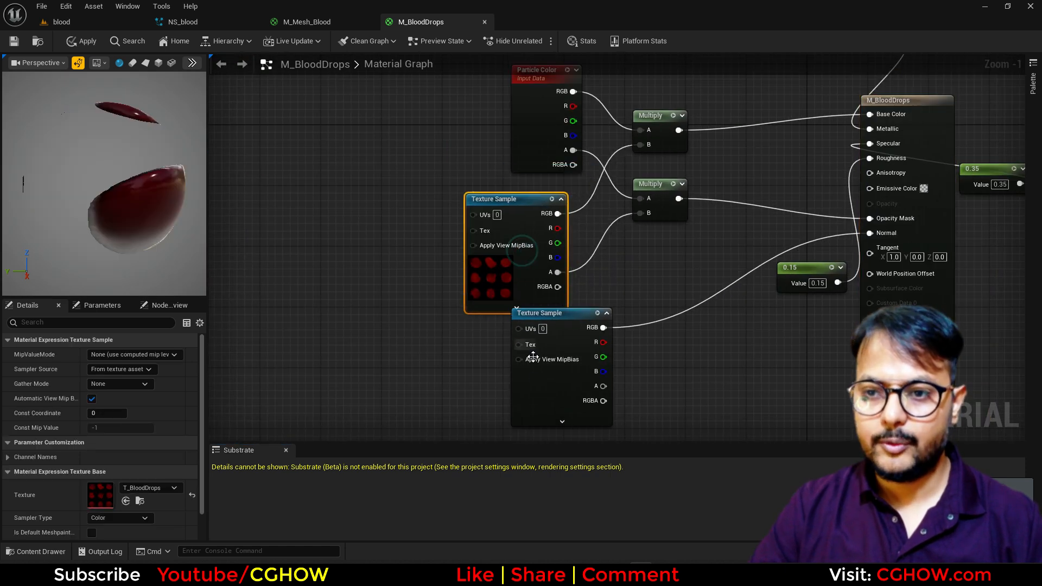
{"action": "left_click_drag", "start_coordinate": [538, 387], "coordinate": [508, 403]}
{"action": "mouse_move", "coordinate": [140, 248]}
{"action": "left_mouse_down"}
{"action": "mouse_move", "coordinate": [120, 209]}
{"action": "mouse_move", "coordinate": [133, 238]}
{"action": "left_mouse_up"}
{"action": "scroll", "coordinate": [671, 276], "scroll_direction": "down", "scroll_amount": 2}
{"action": "right_click_drag", "start_coordinate": [672, 276], "coordinate": [561, 345]}
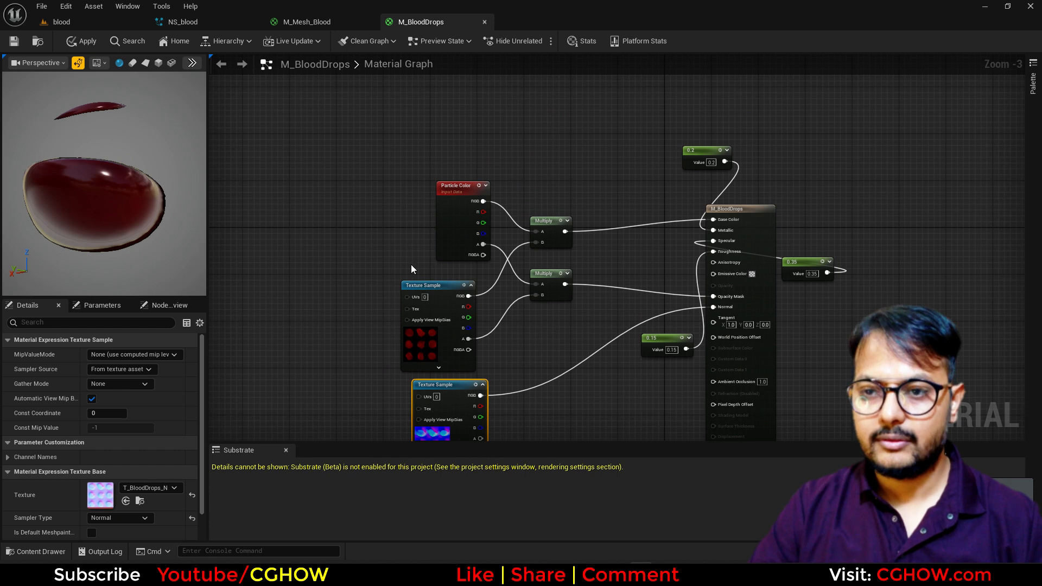
{"action": "scroll", "coordinate": [411, 265], "scroll_direction": "up", "scroll_amount": 1}
{"action": "left_click", "coordinate": [116, 41]}
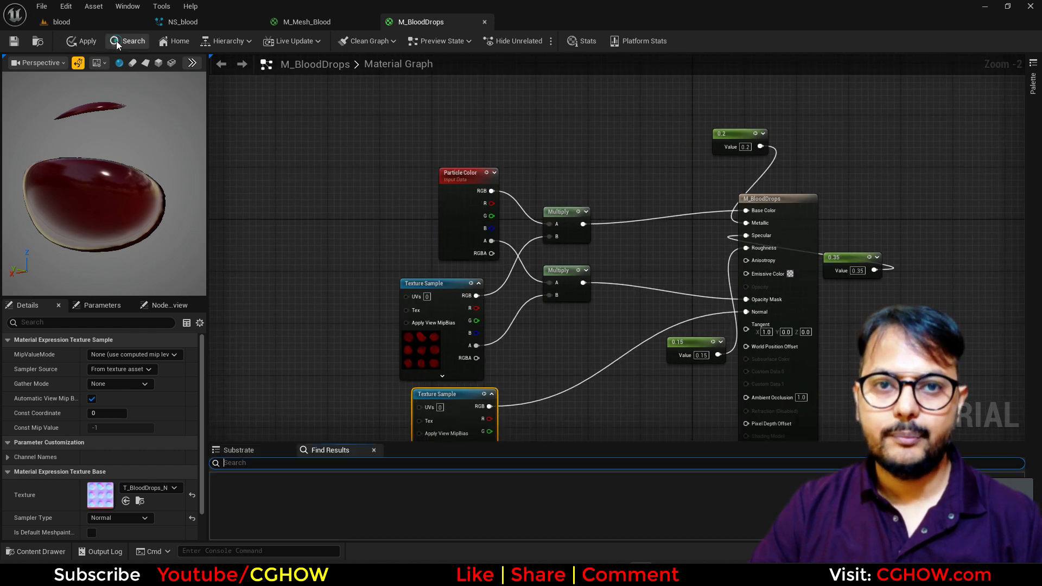
{"action": "left_click", "coordinate": [39, 42]}
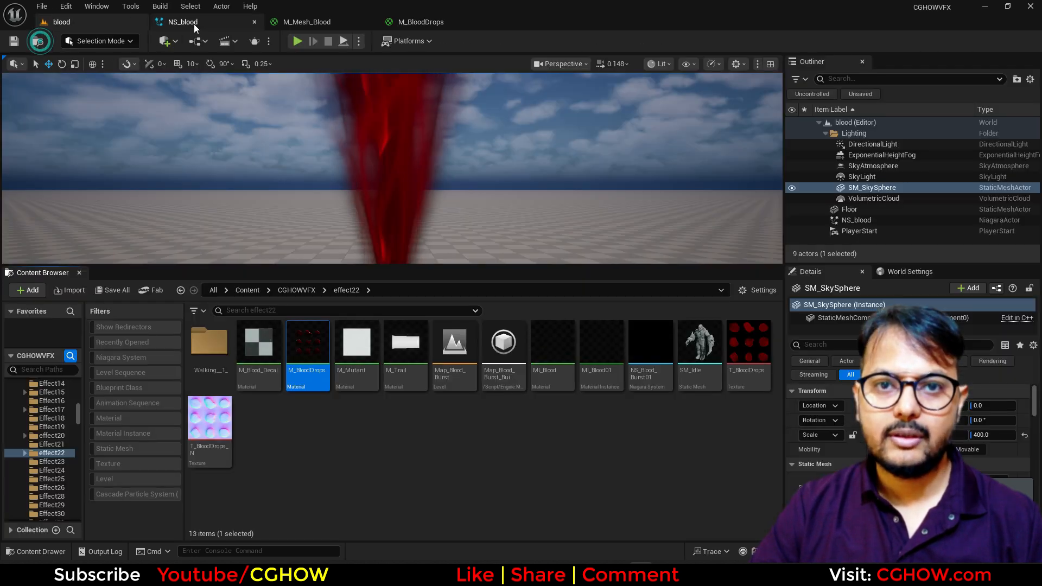
- Add a Fountain template emitter to the NS_blood system next to Minimal001
{"action": "left_click", "coordinate": [196, 21]}
{"action": "right_click_drag", "start_coordinate": [359, 158], "coordinate": [191, 147]}
{"action": "right_click", "coordinate": [226, 153]}
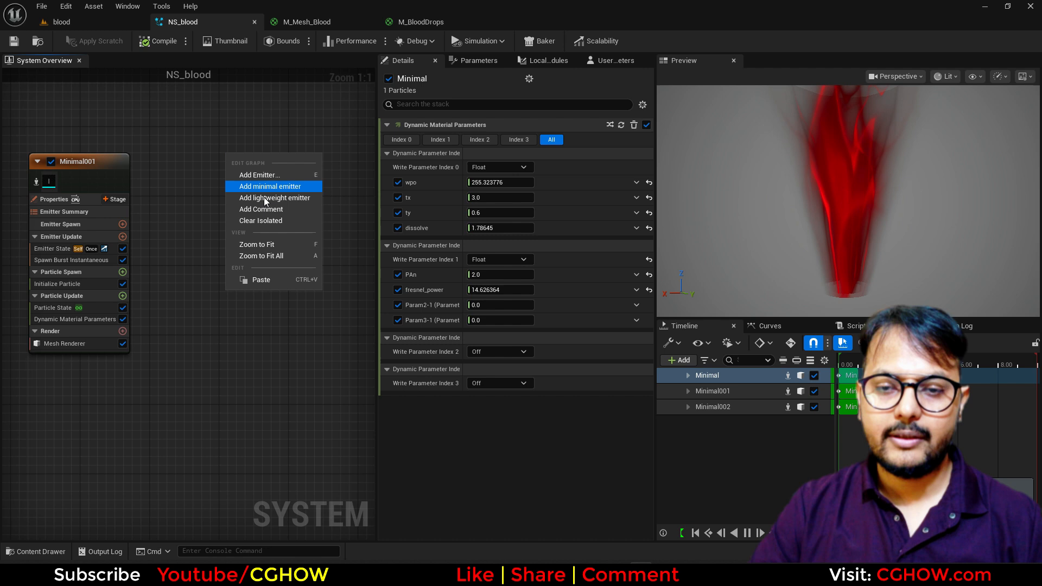
{"action": "left_click", "coordinate": [285, 176]}
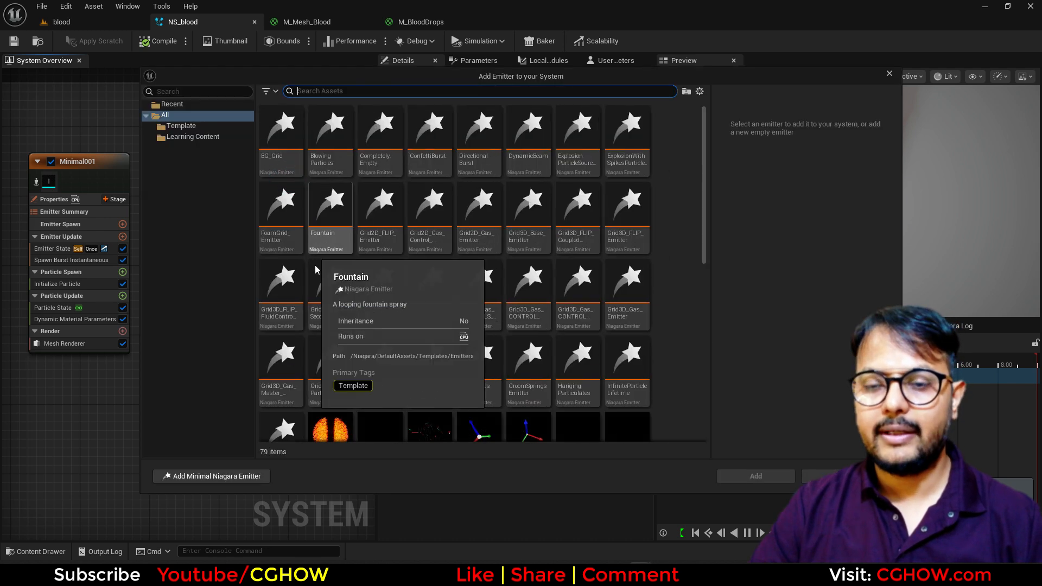
{"action": "left_click", "coordinate": [336, 220]}
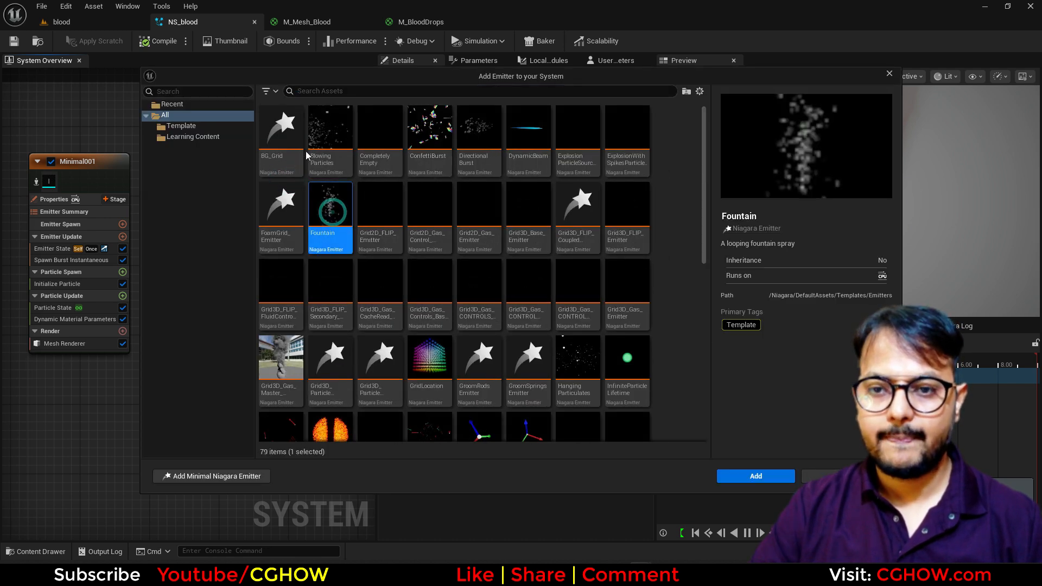
{"action": "left_click", "coordinate": [756, 476]}
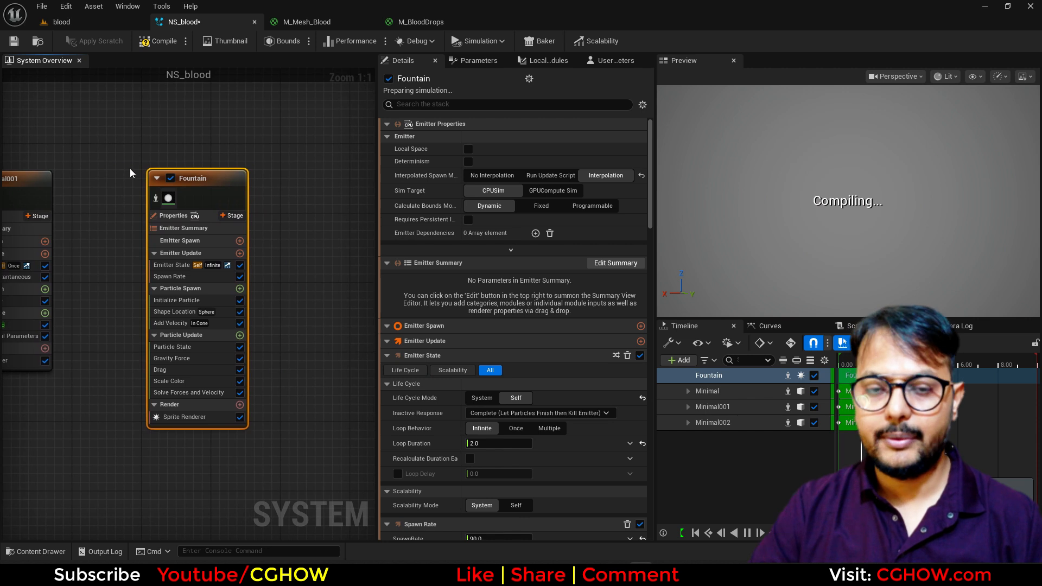
{"action": "right_click_drag", "start_coordinate": [124, 180], "coordinate": [171, 159]}
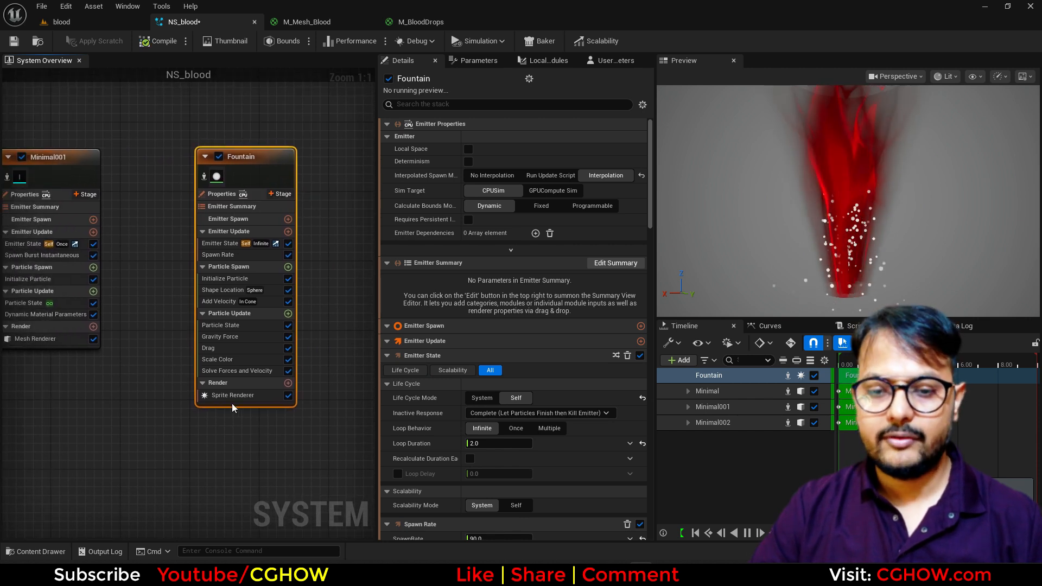
- Assign the M_BloodDrops material to the Fountain's sprite renderer and set its Sub UV image size to 3 by 3
{"action": "left_click", "coordinate": [226, 396]}
{"action": "left_click", "coordinate": [505, 167]}
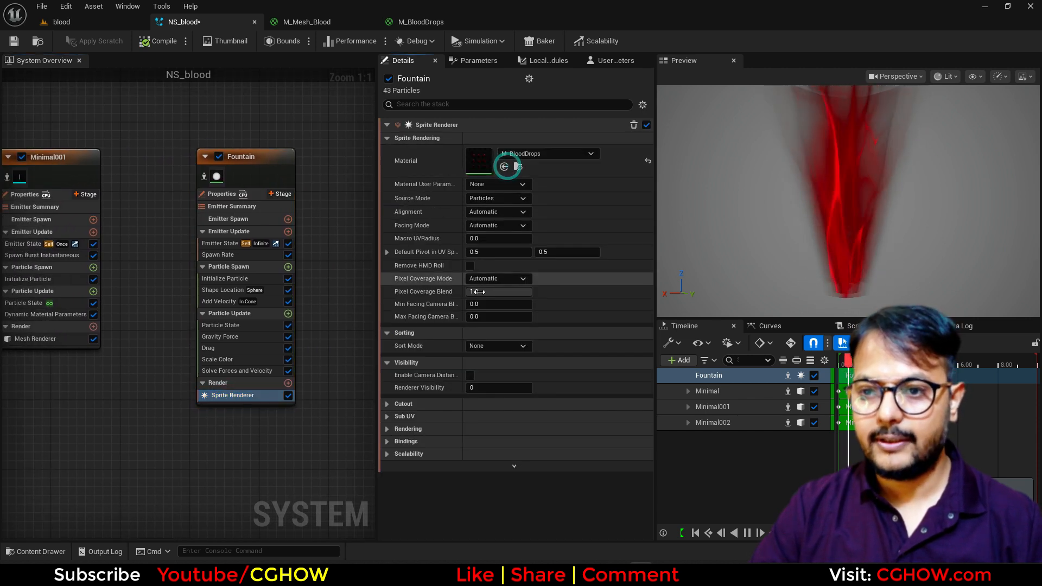
{"action": "left_click", "coordinate": [387, 417]}
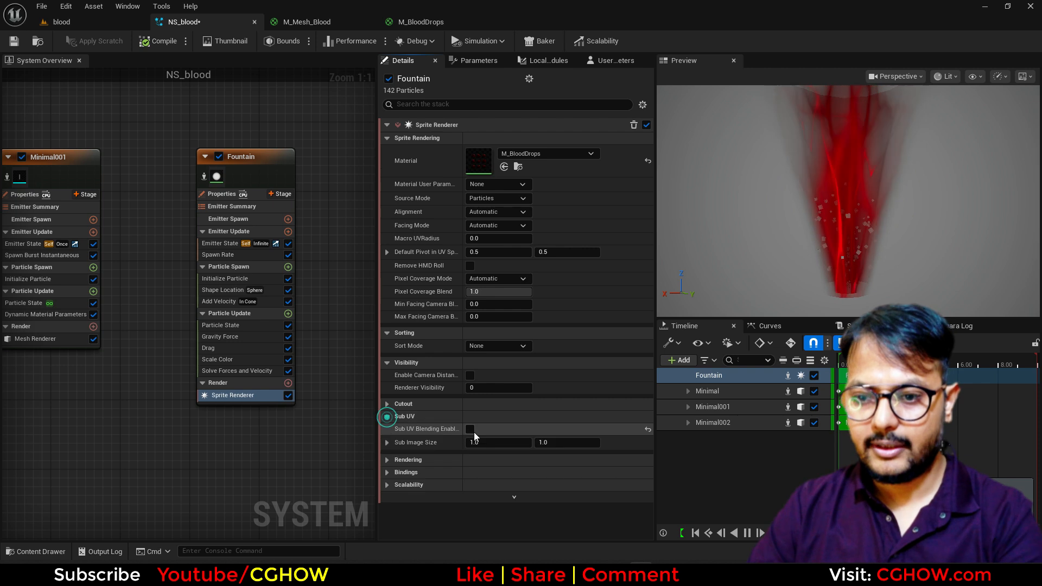
{"action": "left_click", "coordinate": [499, 443]}
{"action": "type", "text": "3"}
{"action": "left_click", "coordinate": [551, 444]}
{"action": "type", "text": "3"}
{"action": "key", "text": "Return"}
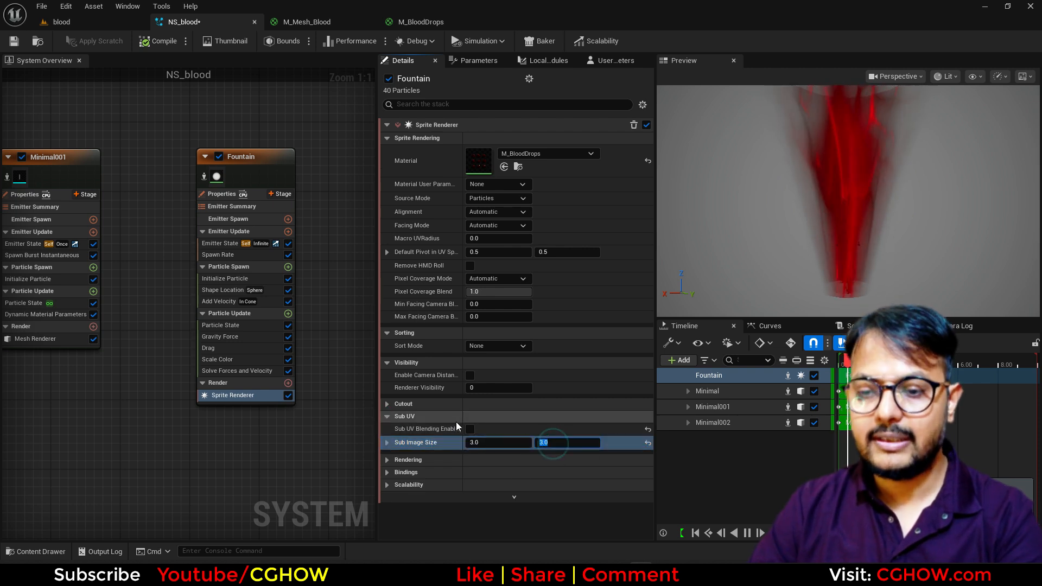
- Add a Sub UVAnimation module to the Fountain's Particle Spawn, using Random mode and the emitter's Sprite Renderer
{"action": "left_click", "coordinate": [288, 267]}
{"action": "type", "text": "anim"}
{"action": "left_click", "coordinate": [108, 363]}
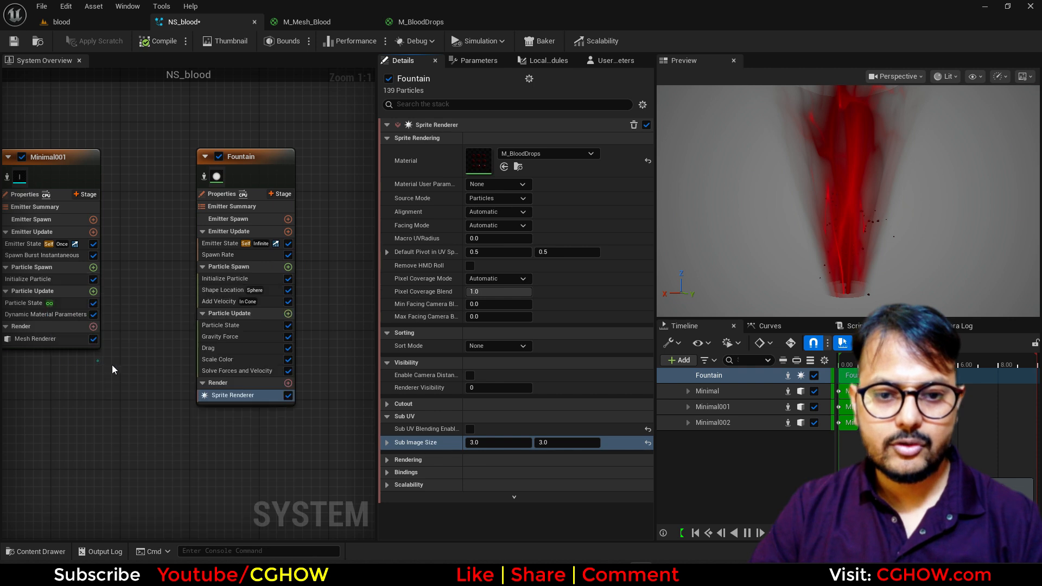
{"action": "left_click", "coordinate": [500, 183]}
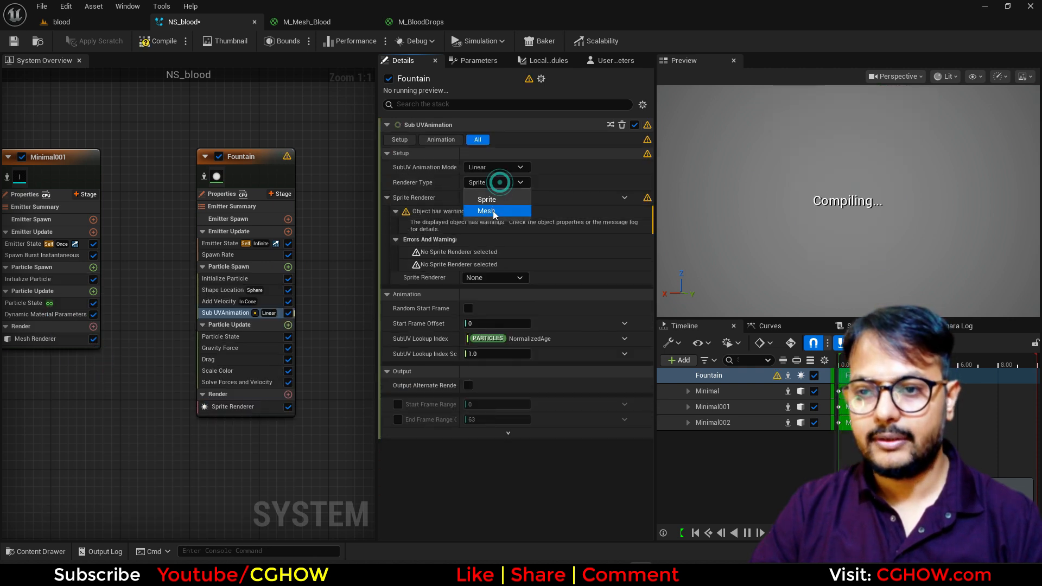
{"action": "left_click", "coordinate": [490, 206]}
{"action": "left_click", "coordinate": [493, 277]}
{"action": "left_click", "coordinate": [495, 289]}
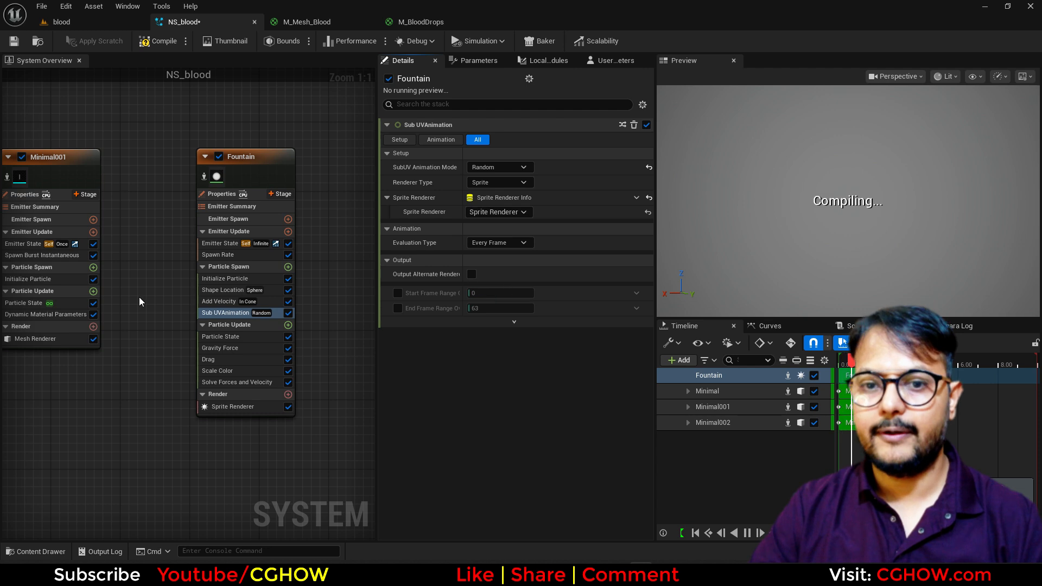
- Set the Fountain particles' uniform sprite size range to a minimum of 5 and a maximum of 20
{"action": "left_click", "coordinate": [206, 280]}
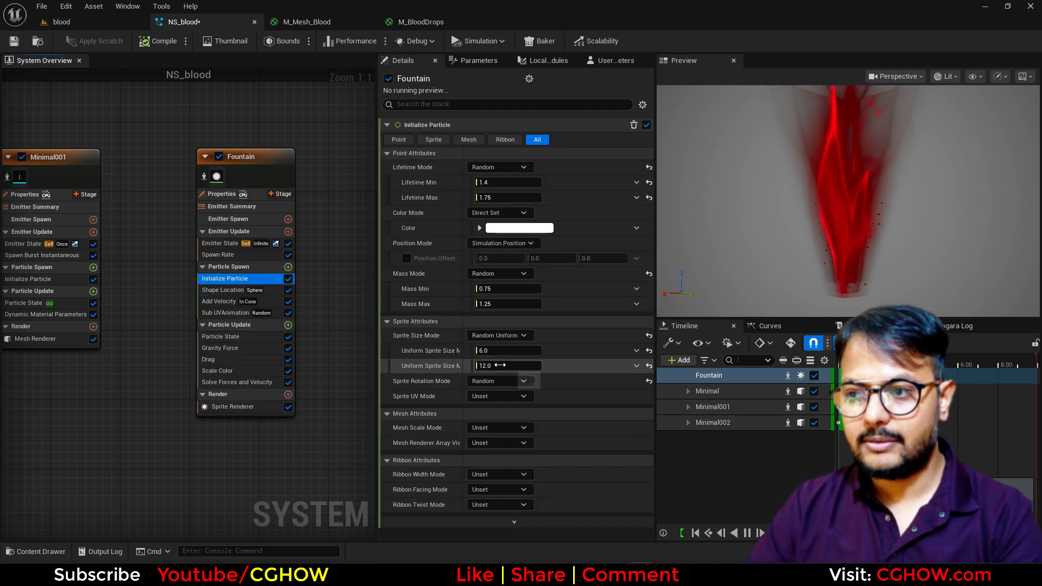
{"action": "type", "text": "2"}
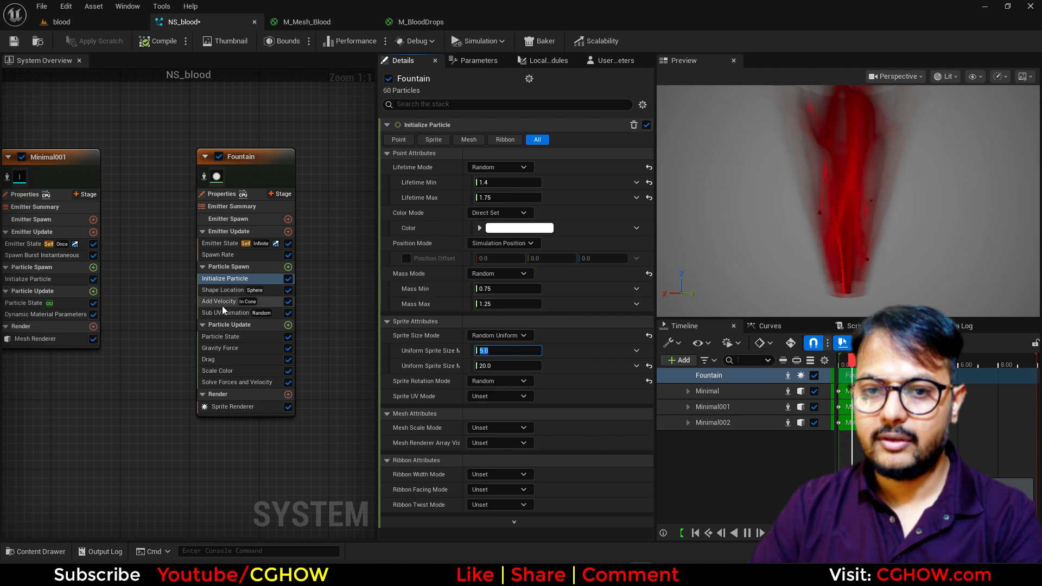
- Change the Fountain emitter's Shape Location primitive to Cylinder with a cylinder height of 0
{"action": "left_click", "coordinate": [208, 290]}
{"action": "left_click", "coordinate": [496, 166]}
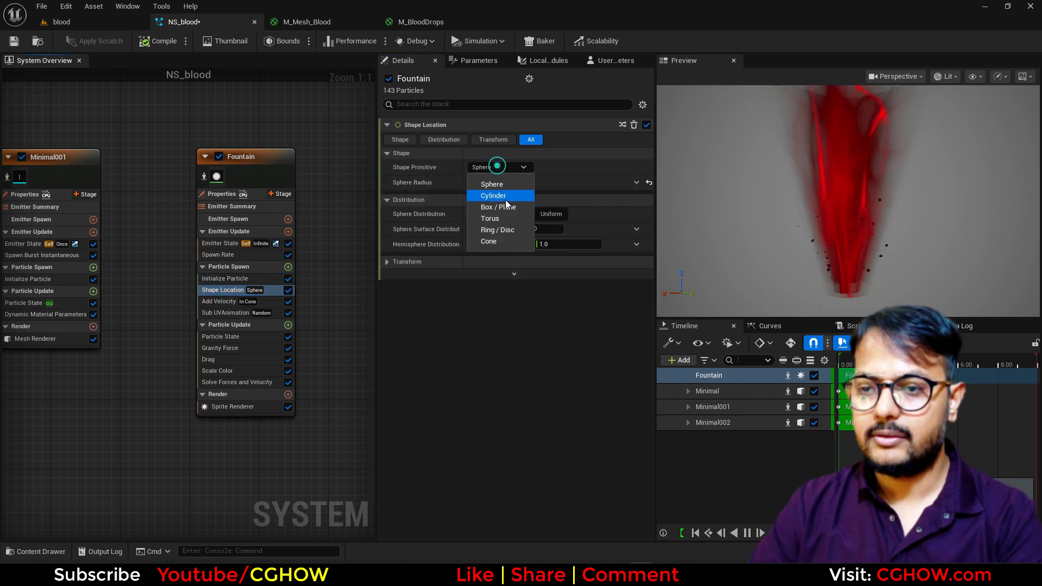
{"action": "left_click", "coordinate": [507, 201]}
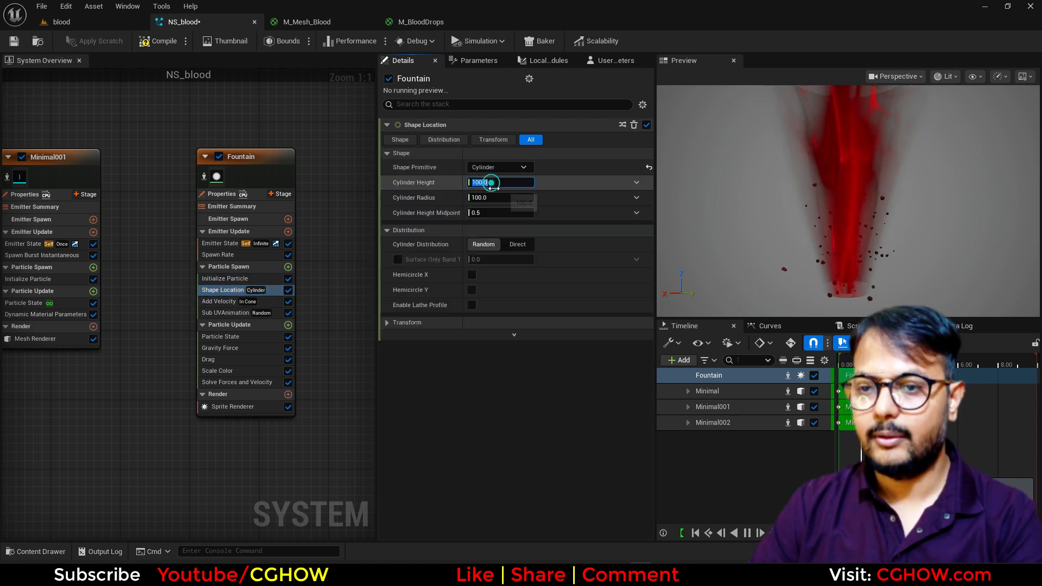
{"action": "type", "text": "0"}
{"action": "key", "text": "Return"}
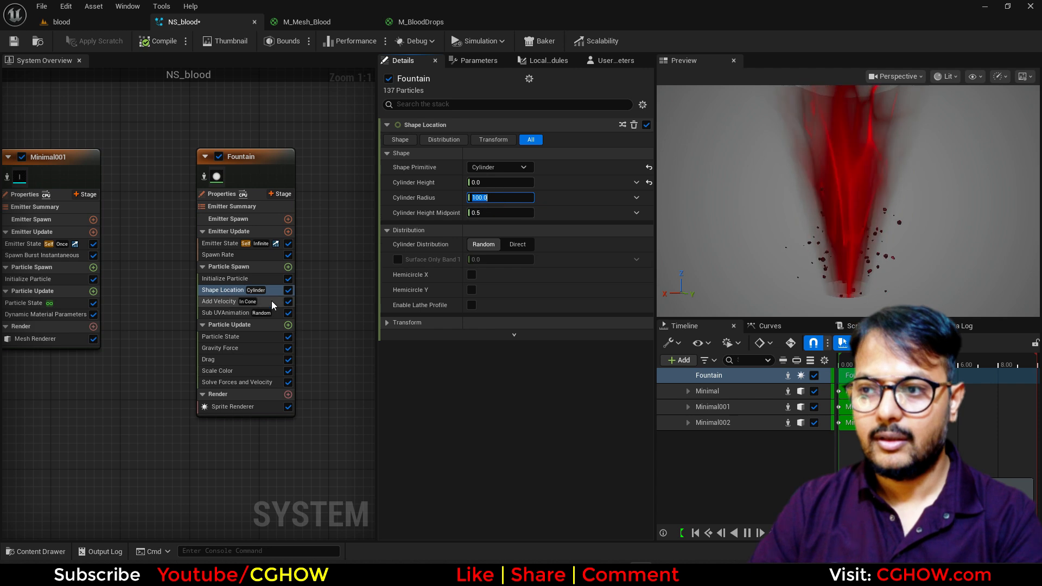
- Examine the blood drops in the blood level with an enlarged viewport, and return to the NS_blood system
{"action": "left_click", "coordinate": [58, 22]}
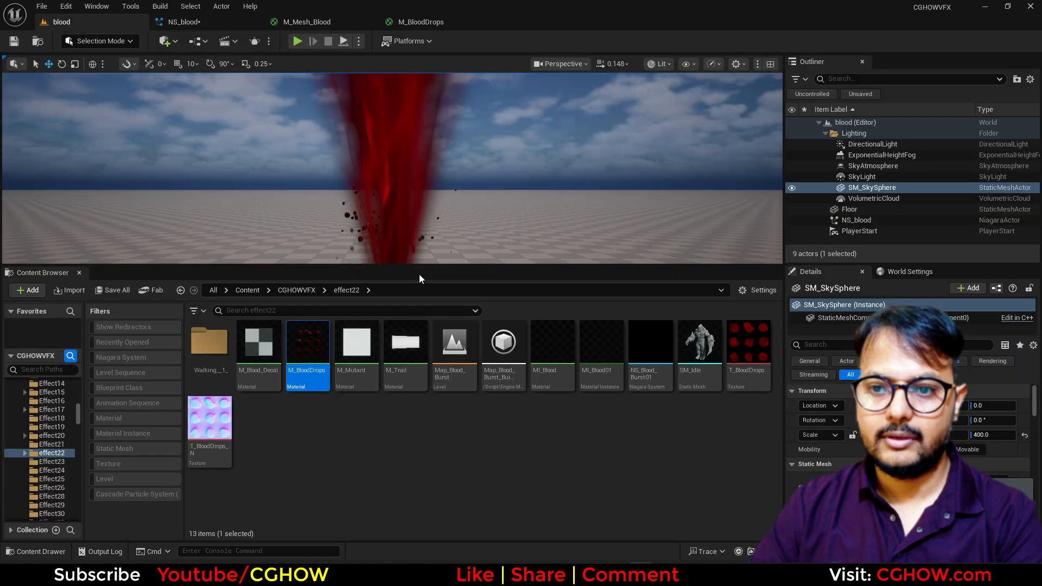
{"action": "left_click_drag", "start_coordinate": [422, 267], "coordinate": [428, 481]}
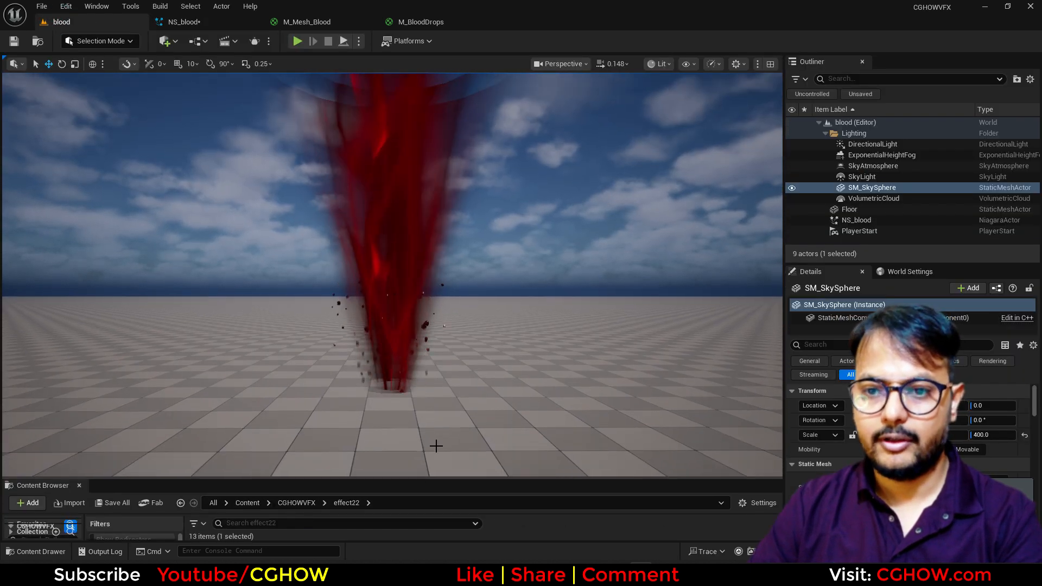
{"action": "left_click", "coordinate": [183, 22]}
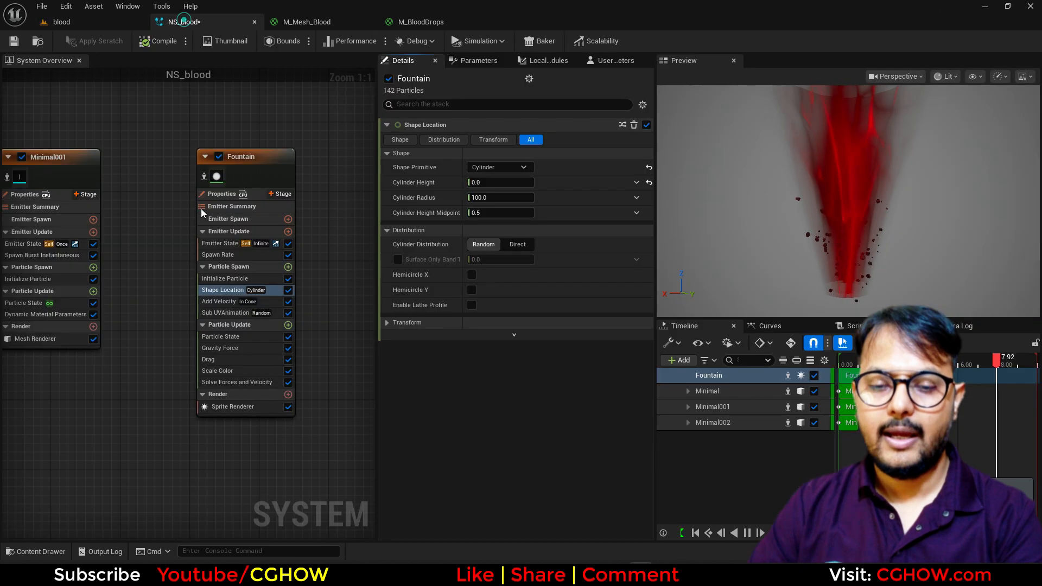
- Set the Fountain emitter's maximum velocity speed to about 1625, adjust its maximum particle lifetime, and view the effect in the level
{"action": "left_click", "coordinate": [227, 302]}
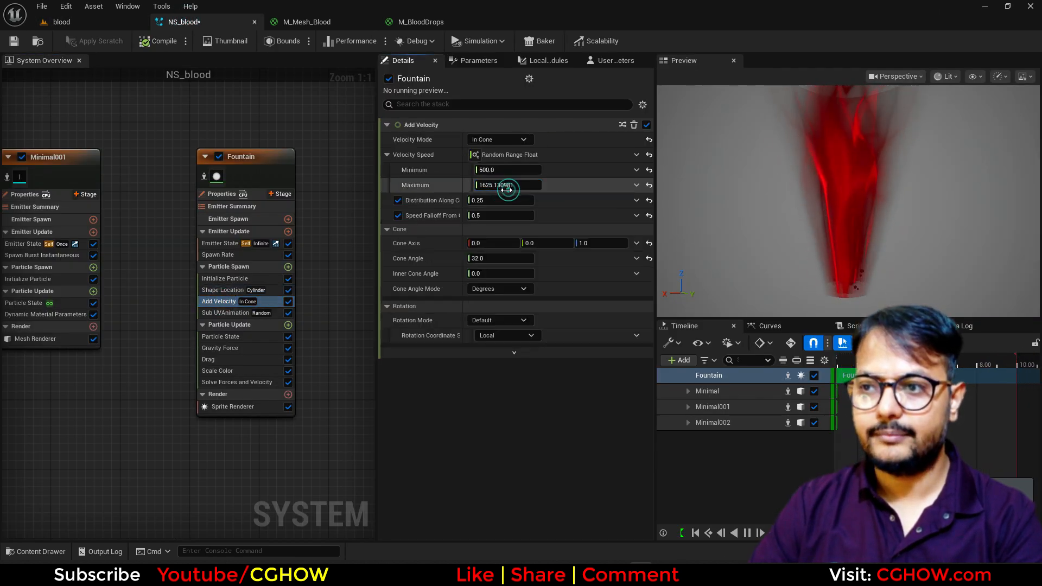
{"action": "left_click", "coordinate": [228, 279]}
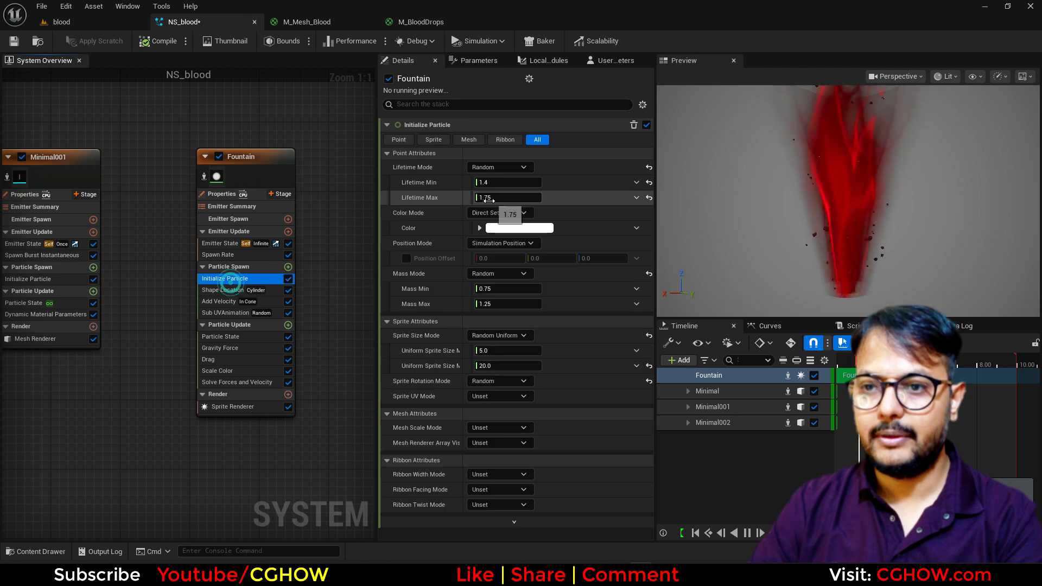
{"action": "left_click", "coordinate": [491, 198]}
{"action": "left_click", "coordinate": [109, 22]}
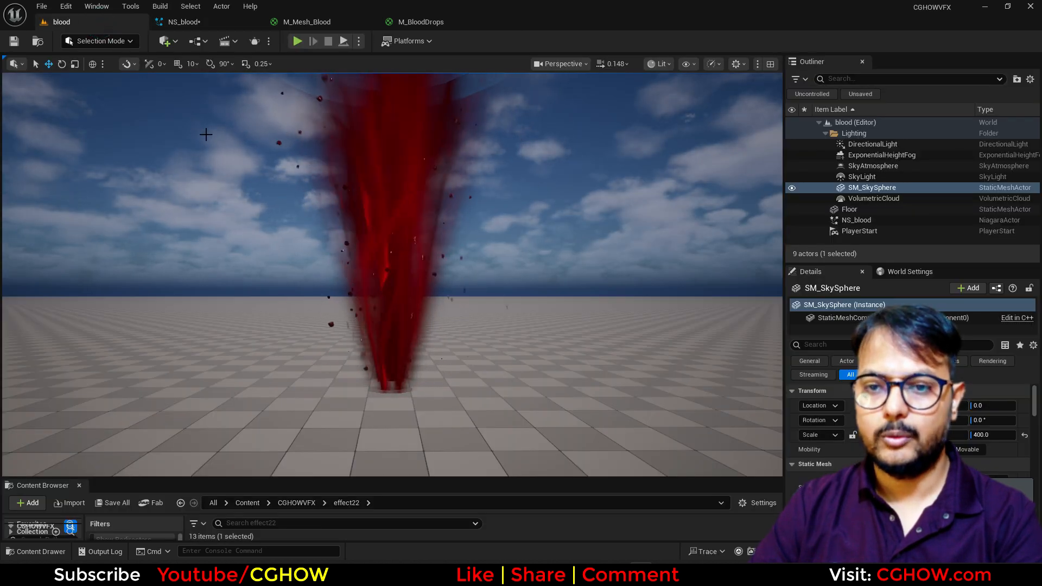
- Duplicate the Fountain emitter in the NS_blood system and place the copy beside the original
{"action": "left_click", "coordinate": [187, 26]}
{"action": "right_click_drag", "start_coordinate": [259, 166], "coordinate": [147, 166]}
{"action": "left_click", "coordinate": [147, 165]}
{"action": "left_click", "coordinate": [235, 147]}
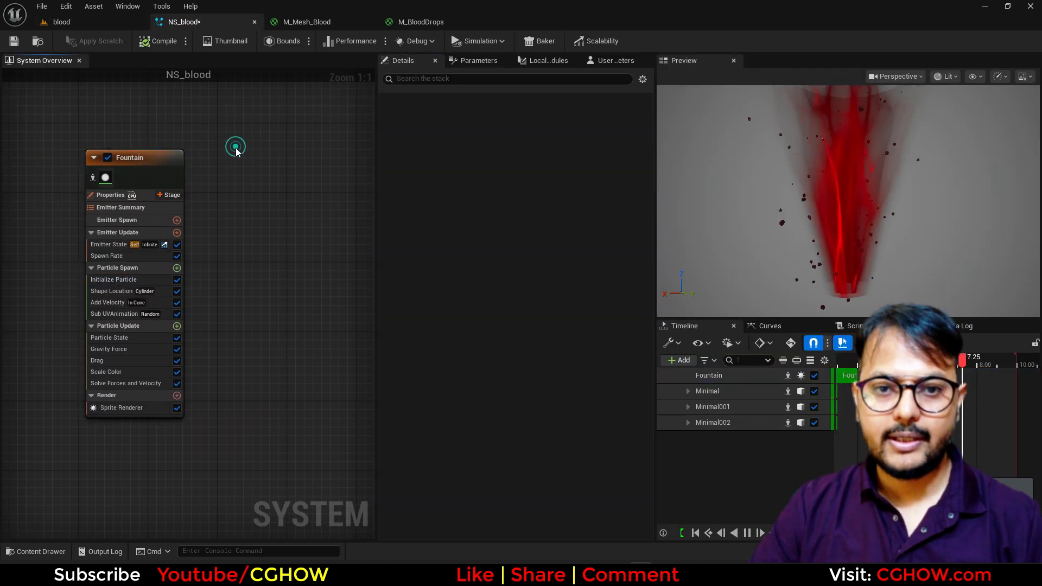
{"action": "key", "text": "ctrl+v"}
- Set the alignment of Fountain001's Sprite Renderer to Velocity Aligned
{"action": "left_click", "coordinate": [285, 401]}
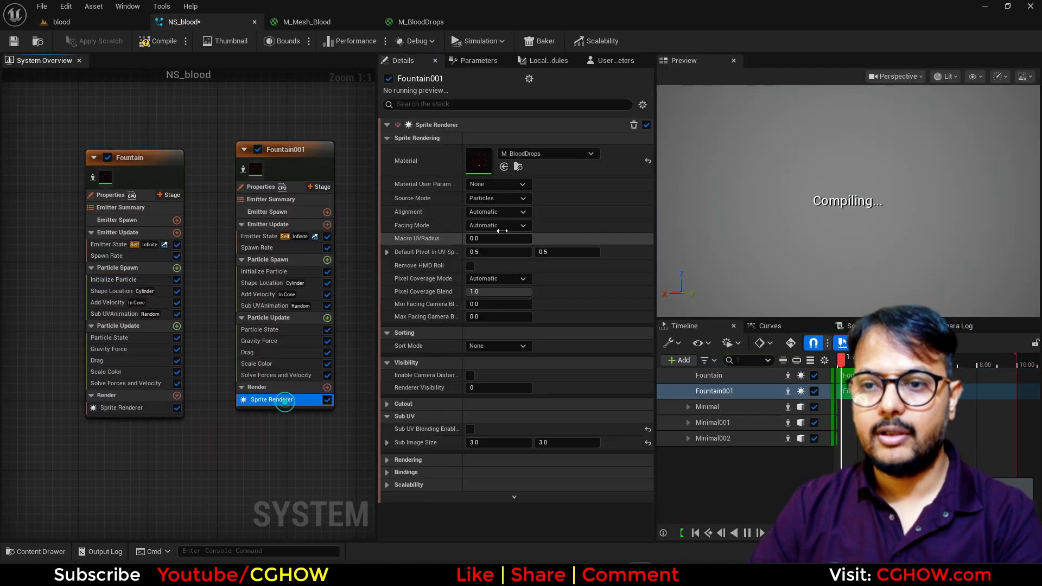
{"action": "left_click", "coordinate": [500, 213]}
{"action": "left_click", "coordinate": [494, 233]}
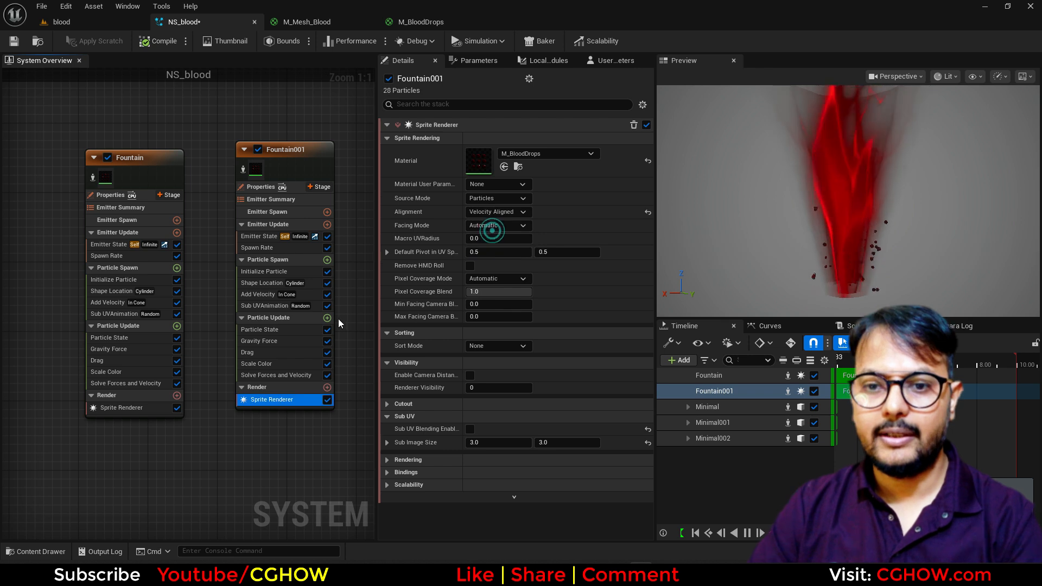
- Add Scale Sprite Size by Speed to Fountain001's Particle Update, with min scale factor 1, 2 and max scale factor 1, 10
{"action": "left_click", "coordinate": [328, 318]}
{"action": "type", "text": "size"}
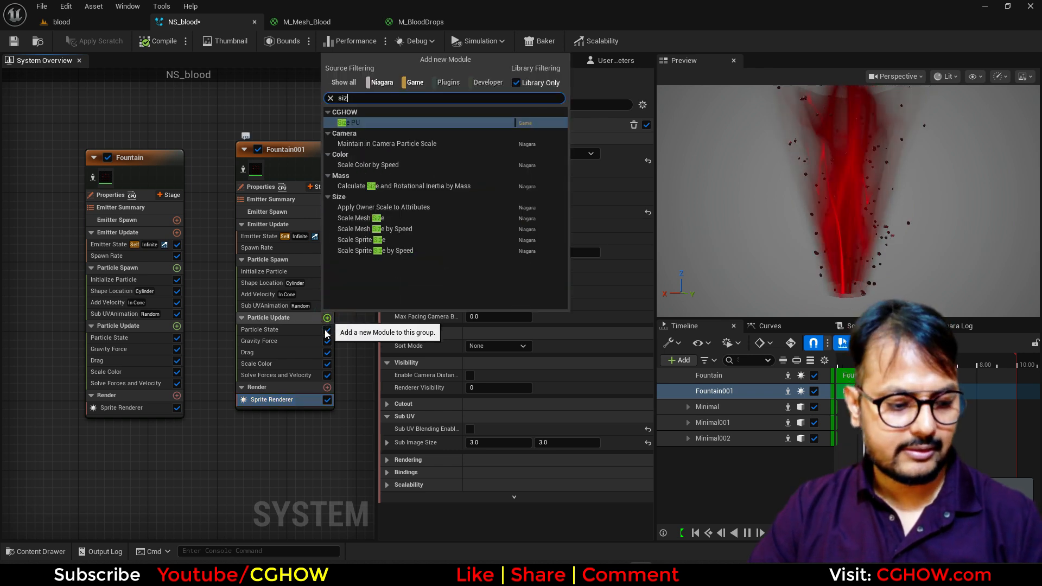
{"action": "left_click", "coordinate": [373, 250]}
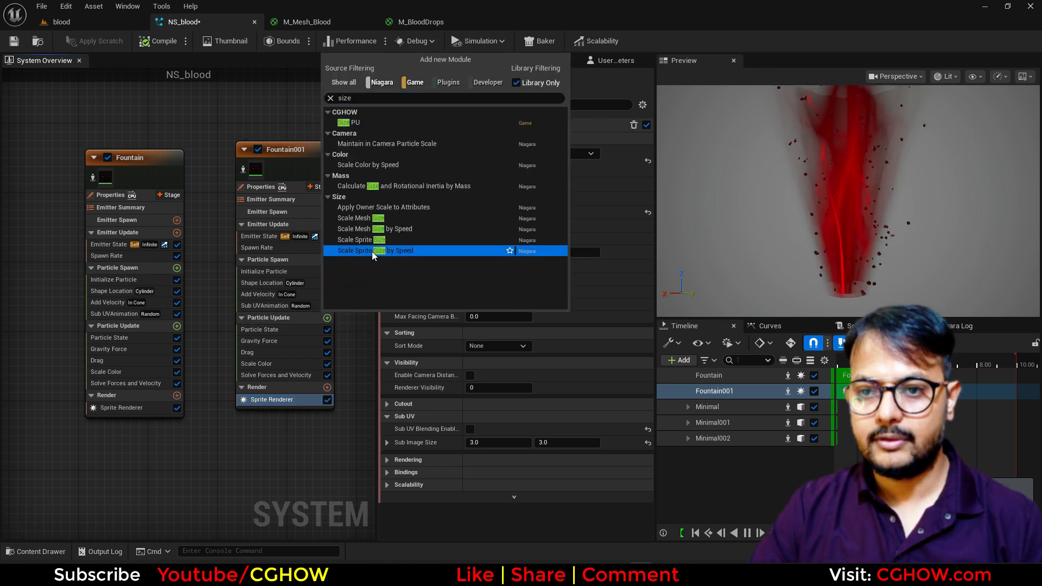
{"action": "left_click", "coordinate": [493, 155]}
{"action": "type", "text": "1"}
{"action": "left_click", "coordinate": [547, 140]}
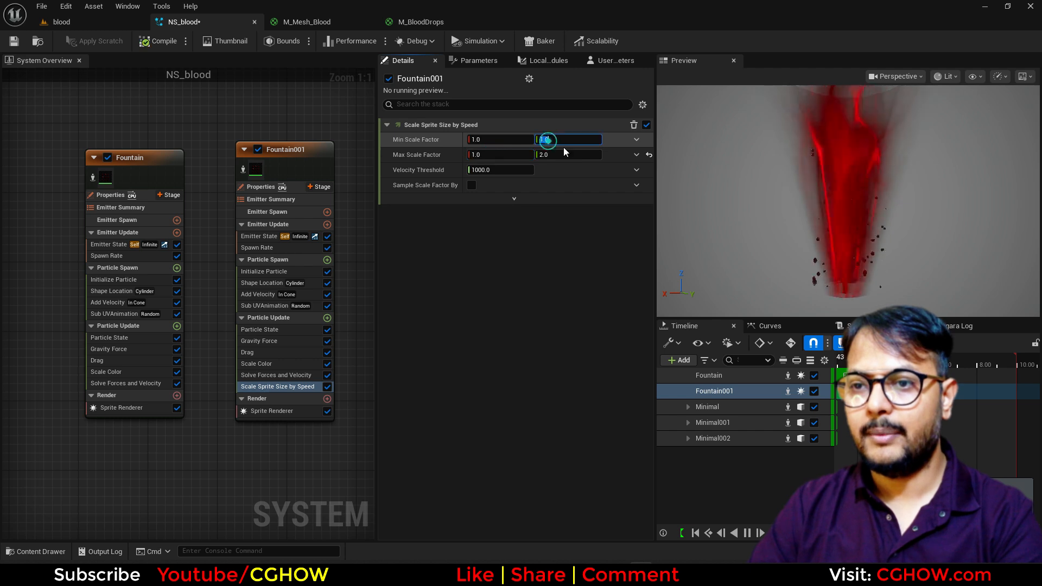
{"action": "type", "text": "2"}
{"action": "left_click", "coordinate": [553, 155]}
{"action": "type", "text": "10"}
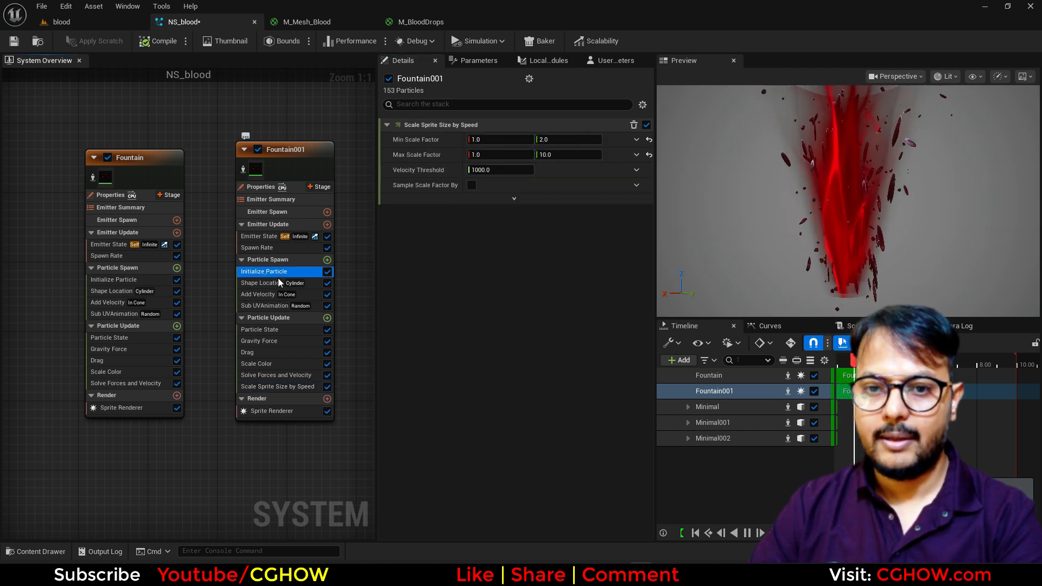
- Set Fountain001's uniform sprite size to a minimum of 2 and a maximum of 10, and view the result in the level
{"action": "left_click", "coordinate": [266, 271]}
{"action": "left_click", "coordinate": [501, 364]}
{"action": "type", "text": "10"}
{"action": "key", "text": "Return"}
{"action": "left_click", "coordinate": [499, 353]}
{"action": "type", "text": "2"}
{"action": "key", "text": "Return"}
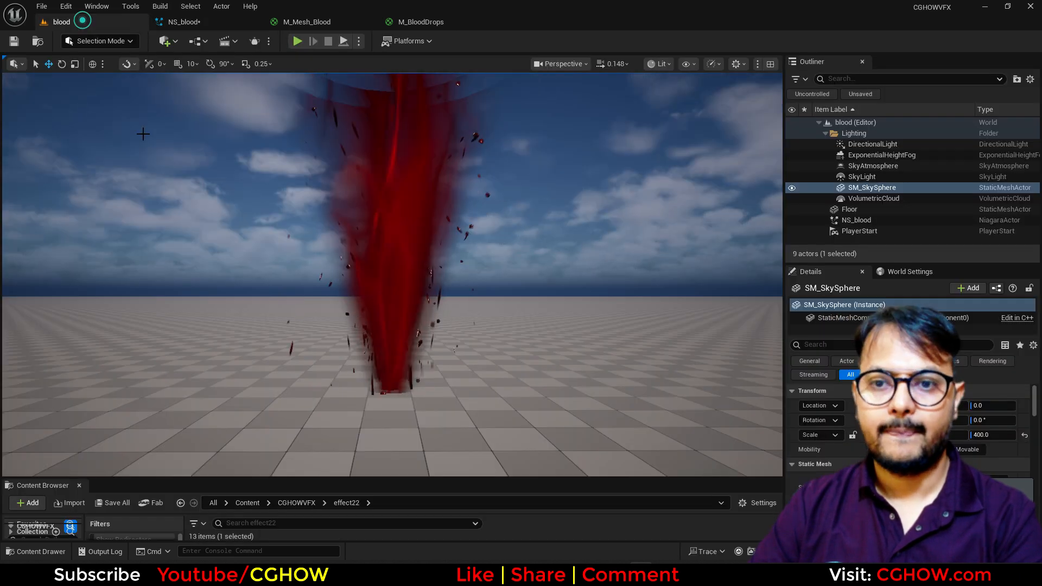
{"action": "left_click", "coordinate": [84, 21]}
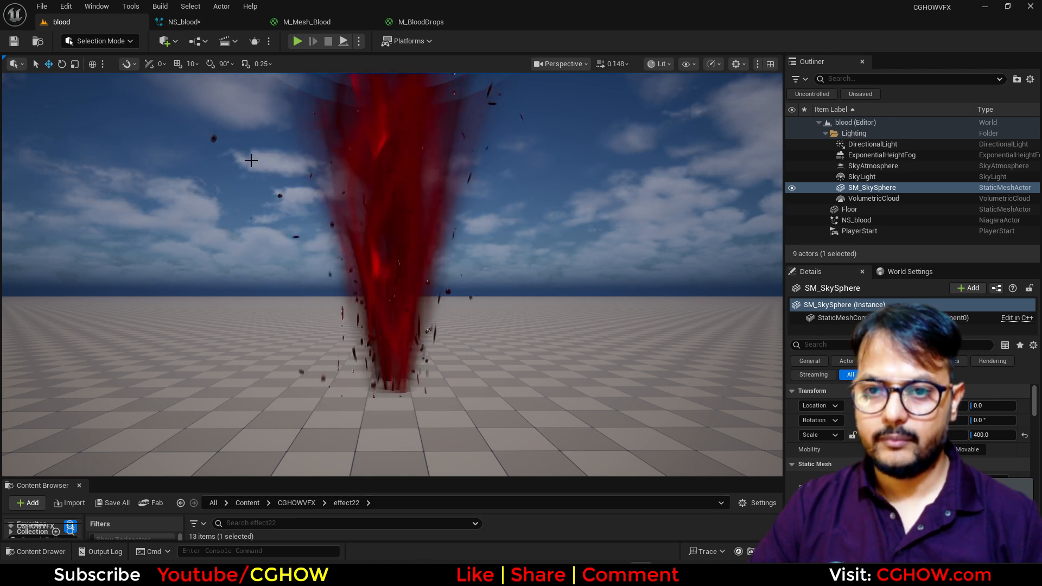
- Set Fountain001's spawn rate to 20 and view the effect in the blood level
{"action": "left_click", "coordinate": [186, 20]}
{"action": "left_click", "coordinate": [275, 251]}
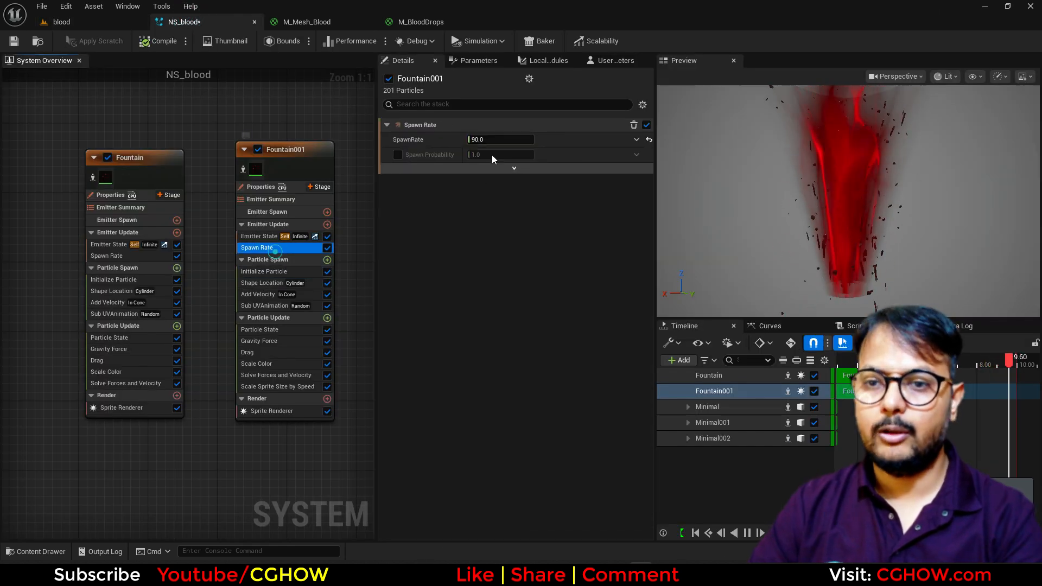
{"action": "left_click", "coordinate": [496, 139]}
{"action": "left_click", "coordinate": [122, 26]}
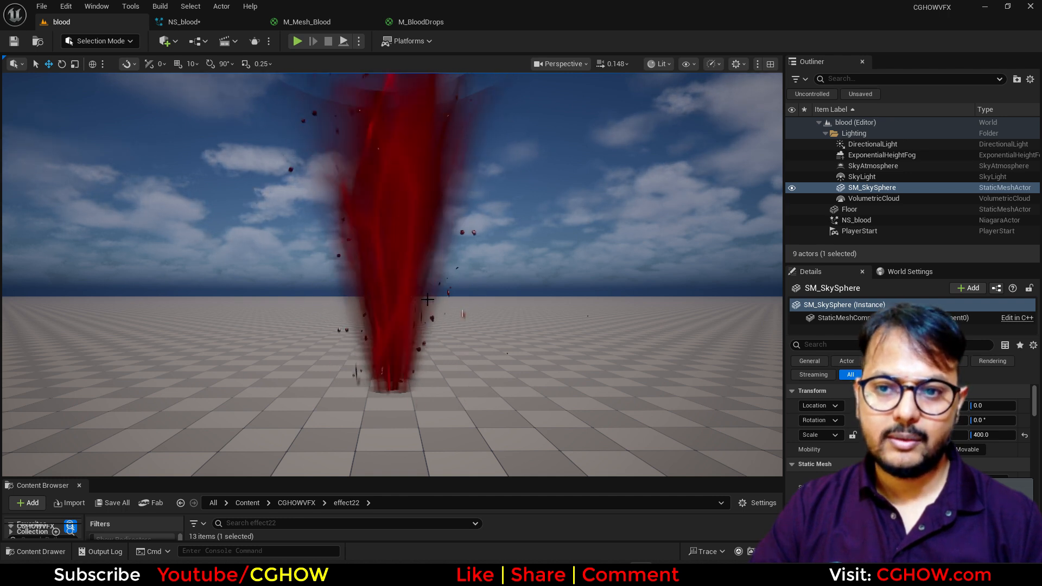
- Duplicate the Fountain001 emitter in NS_blood and place the copy beside it
{"action": "left_click", "coordinate": [183, 22]}
{"action": "right_click_drag", "start_coordinate": [95, 102], "coordinate": [81, 102]}
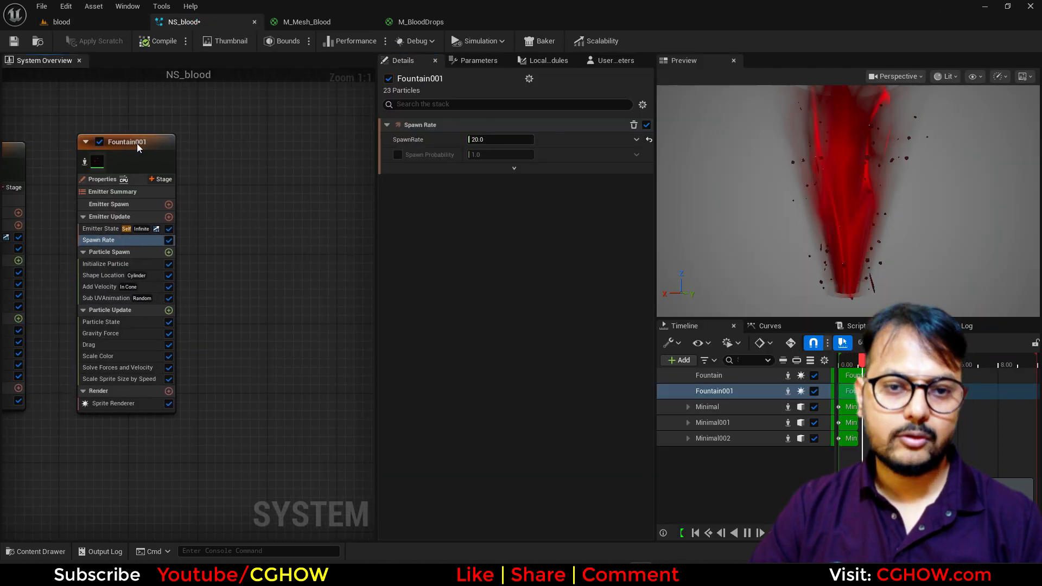
{"action": "left_click", "coordinate": [137, 143]}
{"action": "left_click", "coordinate": [240, 129]}
{"action": "key", "text": "ctrl+v"}
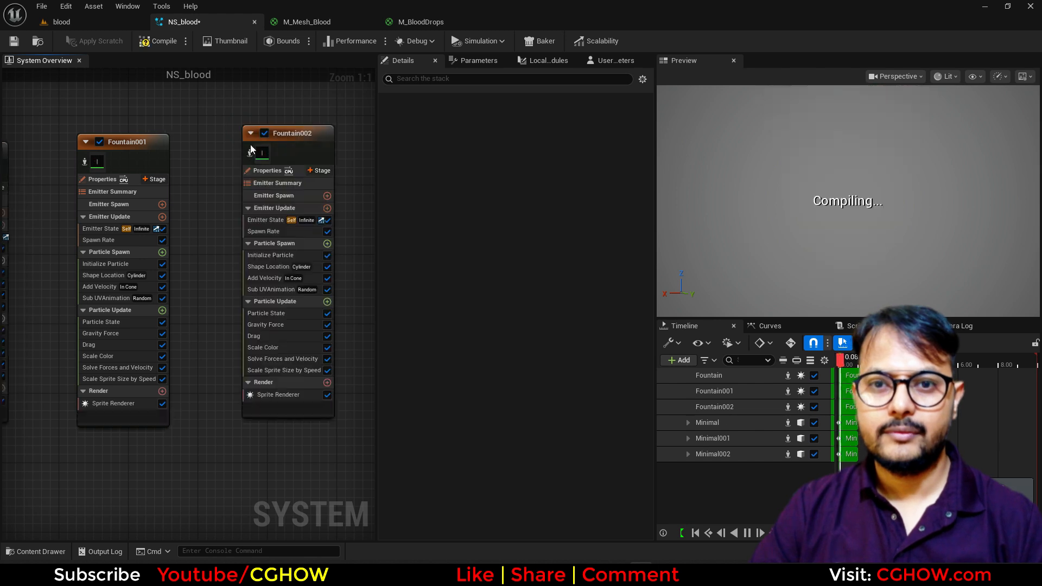
- Isolate the Fountain002 emitter and delete its Gravity Force module
{"action": "left_click", "coordinate": [249, 154]}
{"action": "right_click_drag", "start_coordinate": [223, 154], "coordinate": [171, 156]}
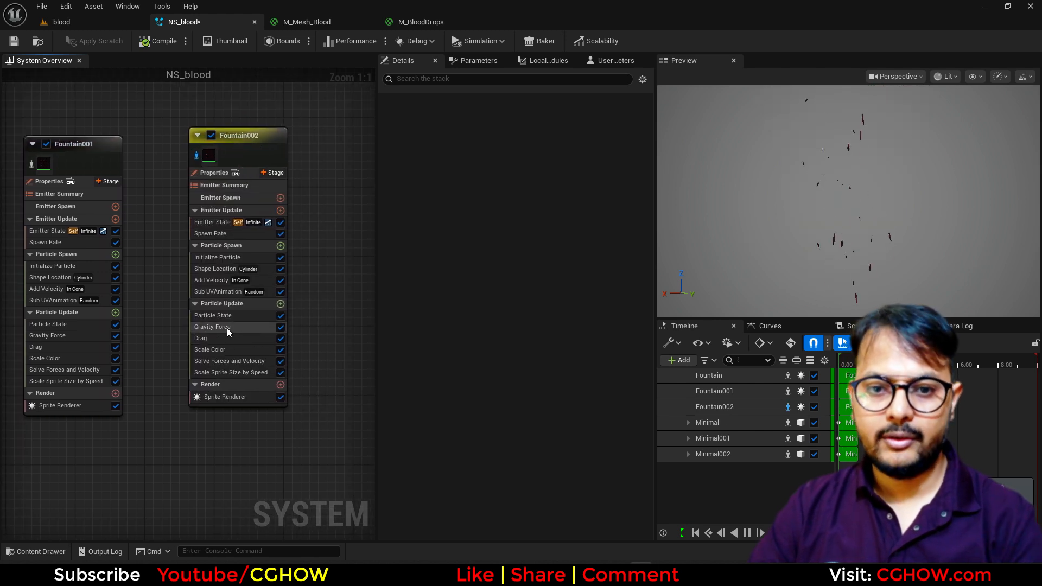
{"action": "left_click", "coordinate": [226, 328]}
{"action": "key", "text": "Delete"}
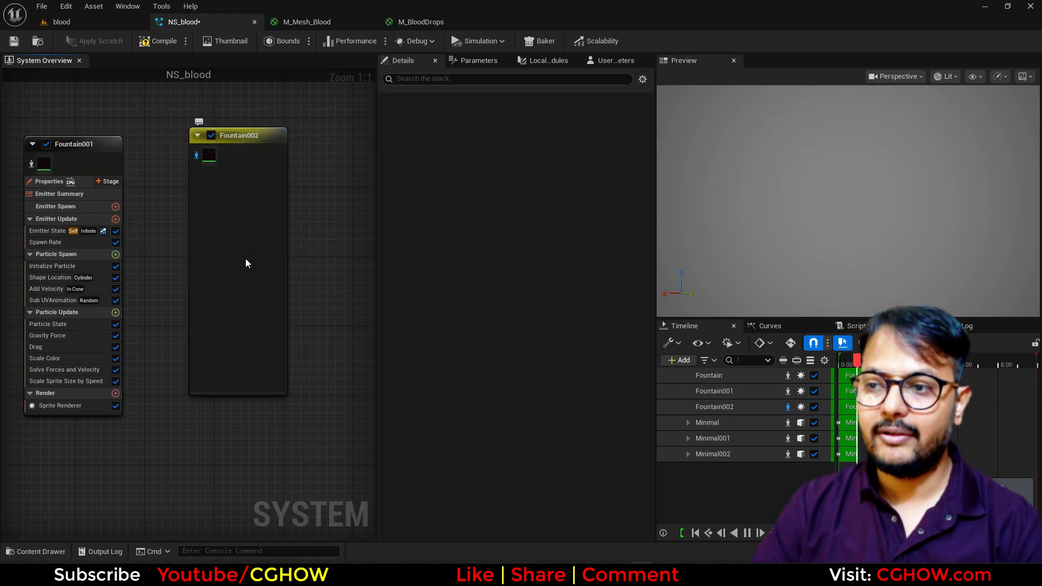
- Set Fountain002's sprite stretch by speed to a second-axis scale factor of 20 minimum and 50 maximum
{"action": "left_click", "coordinate": [234, 362]}
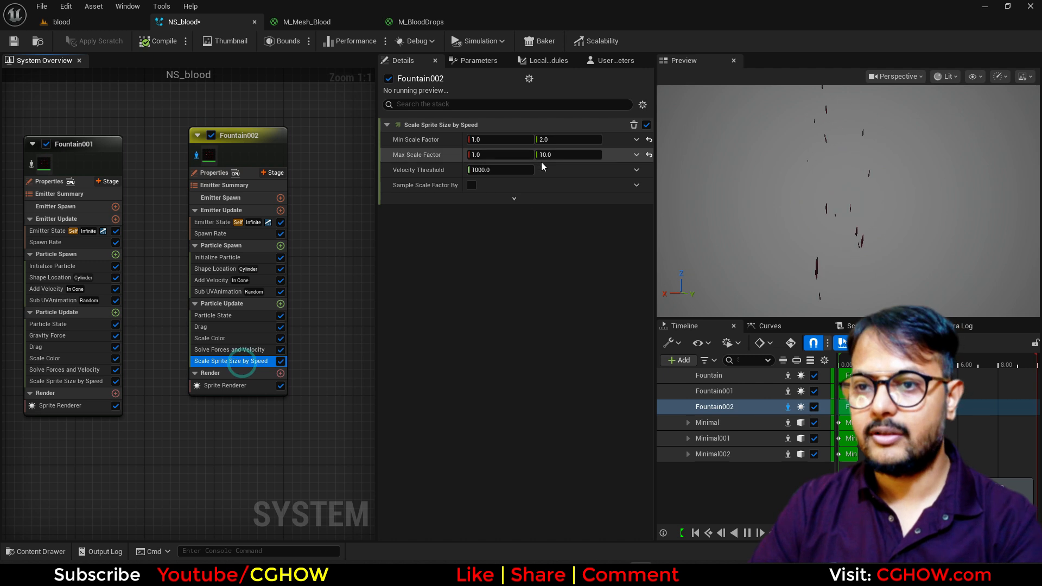
{"action": "type", "text": "50"}
{"action": "left_click", "coordinate": [560, 140]}
{"action": "type", "text": "20"}
{"action": "key", "text": "Return"}
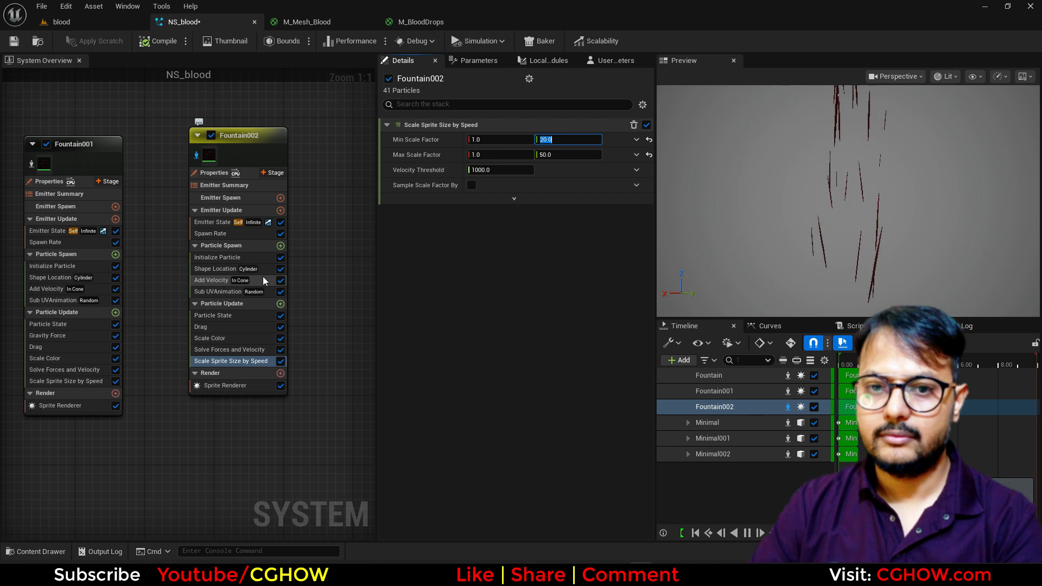
- With Shape Location disabled, widen Fountain002's velocity cone angle to about 50 degrees and set its particle lifetime between 0.5 and 1.0
{"action": "left_click", "coordinate": [215, 280]}
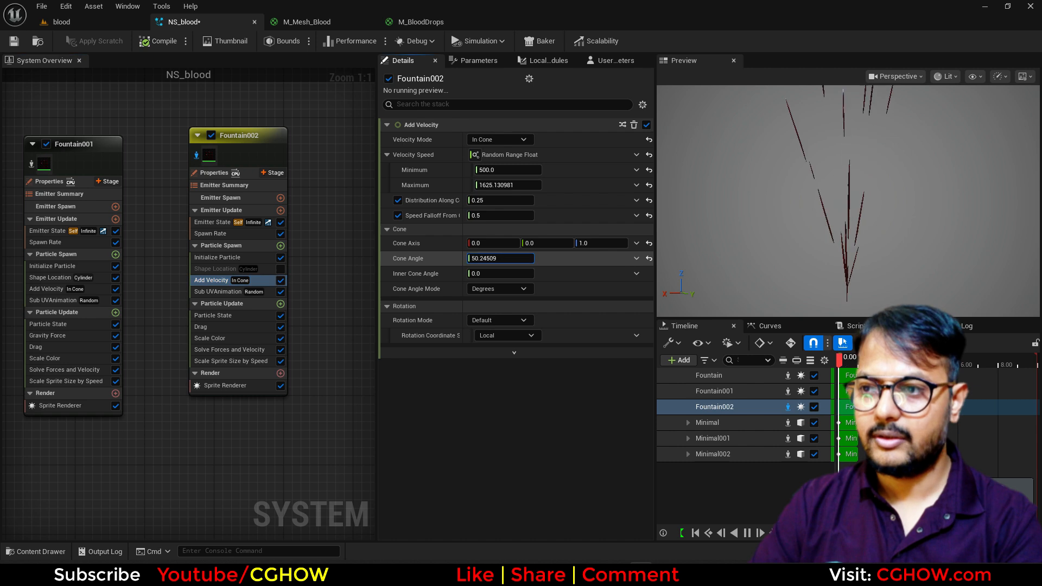
{"action": "left_click", "coordinate": [225, 257]}
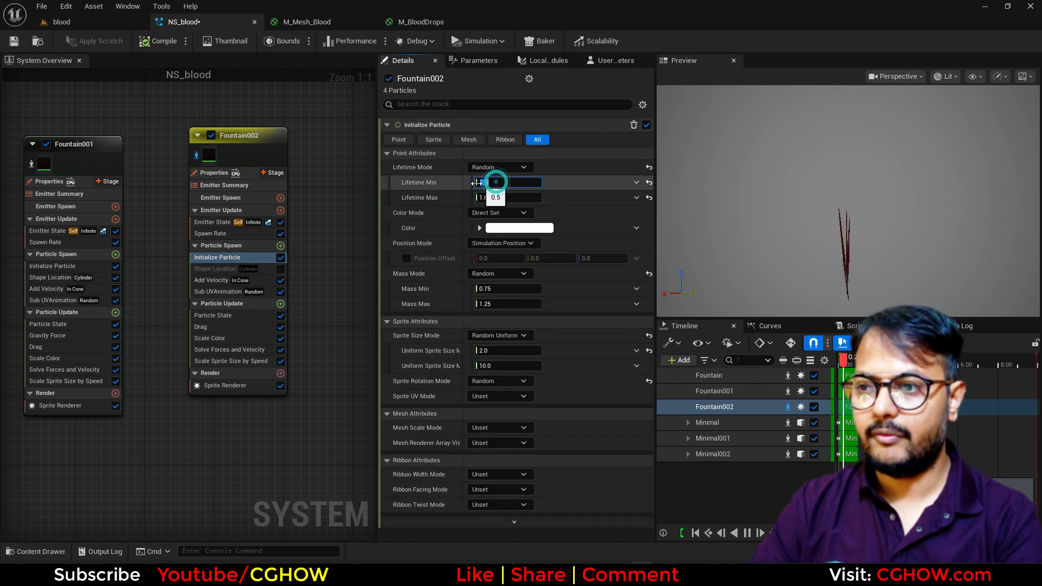
- End Fountain002's isolation and reduce its second-axis speed scale factors to 10 minimum and 30 maximum
{"action": "left_click", "coordinate": [196, 156]}
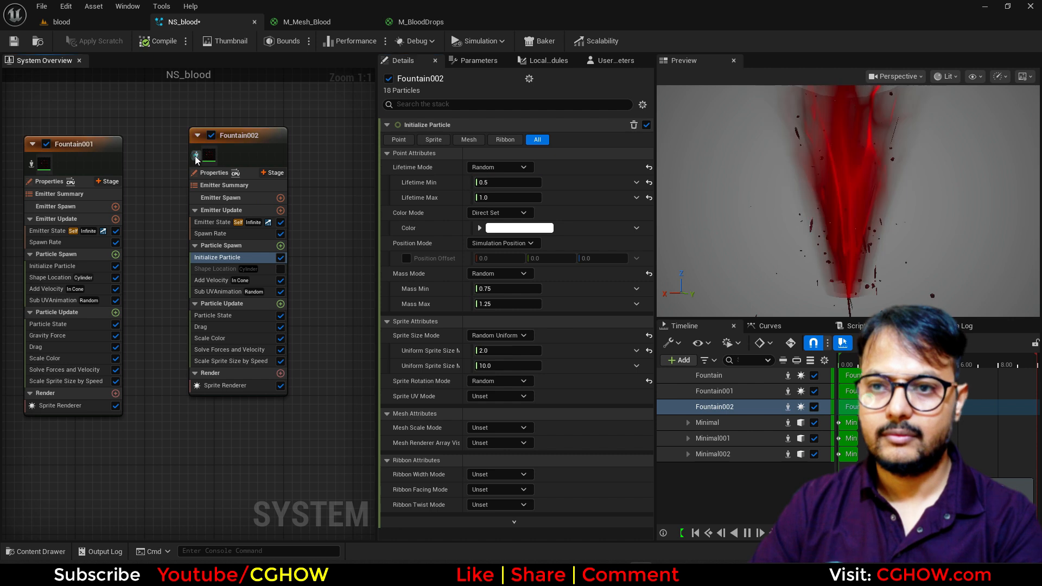
{"action": "left_click", "coordinate": [238, 361]}
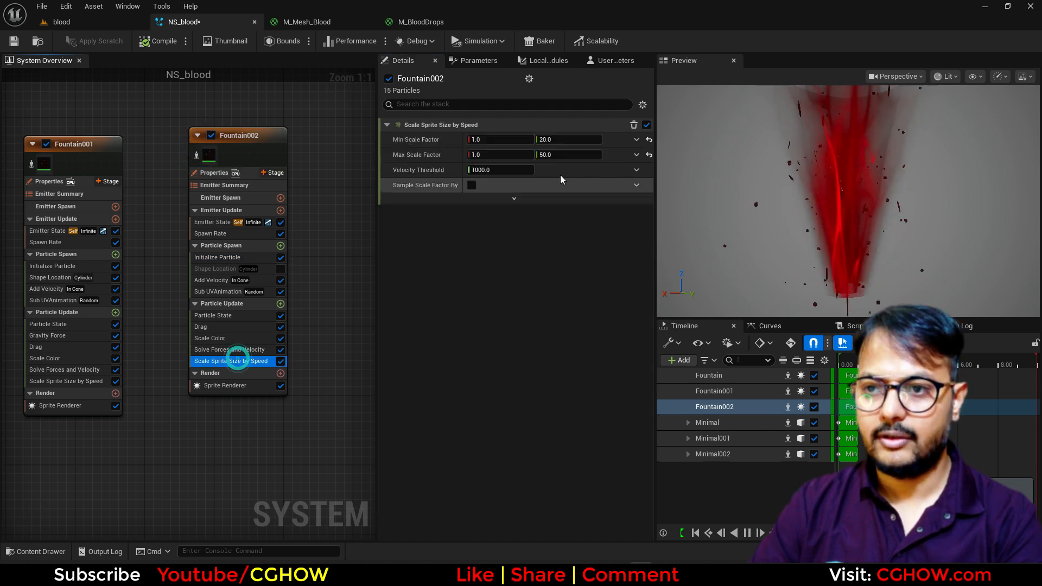
{"action": "type", "text": "30"}
{"action": "left_click", "coordinate": [563, 140]}
{"action": "type", "text": "10"}
{"action": "key", "text": "Return"}
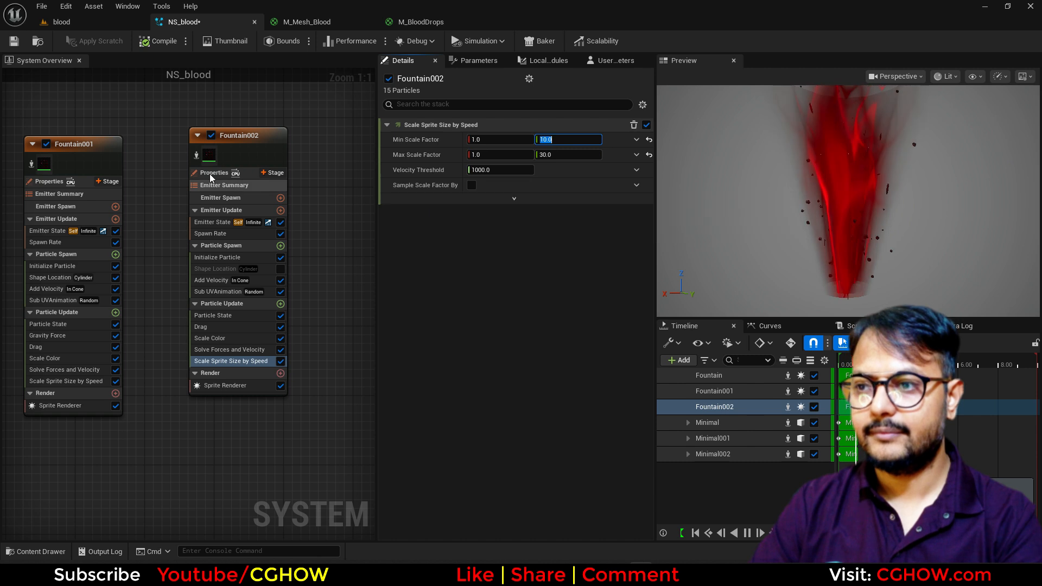
- Check the effect in the blood level, save all modified assets, and return to the NS_blood system
{"action": "left_click", "coordinate": [83, 22]}
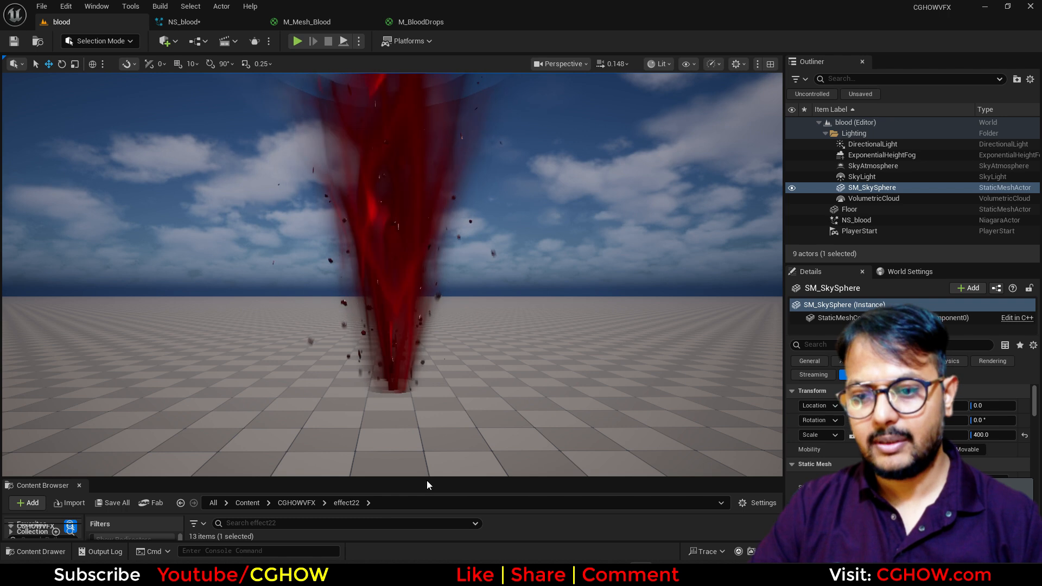
{"action": "left_click_drag", "start_coordinate": [426, 479], "coordinate": [447, 252]}
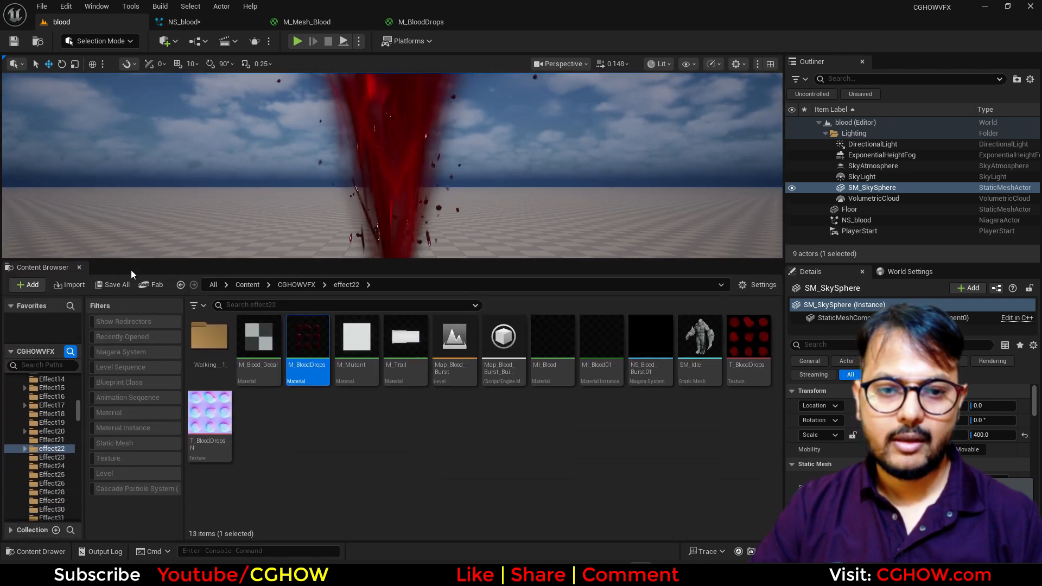
{"action": "left_click", "coordinate": [113, 285]}
{"action": "left_click", "coordinate": [606, 406]}
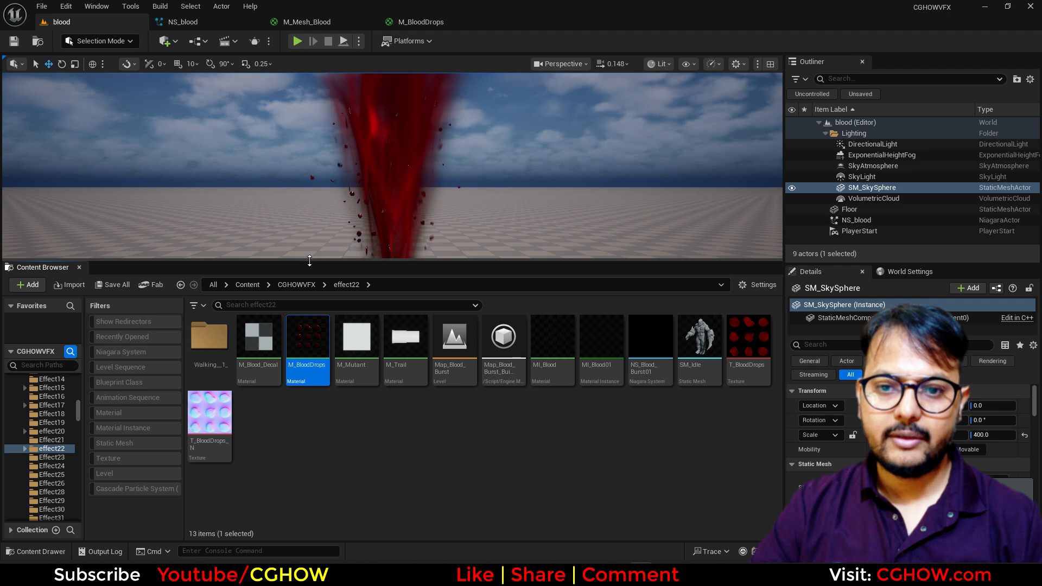
{"action": "left_click_drag", "start_coordinate": [310, 258], "coordinate": [311, 413]}
{"action": "left_click", "coordinate": [188, 22]}
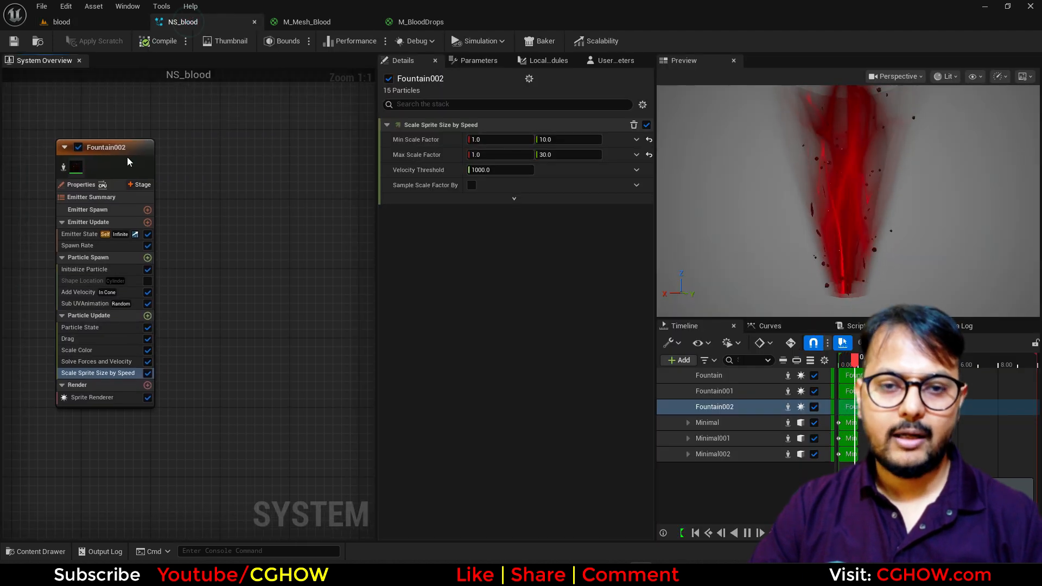
- Duplicate the Fountain001 blood drop emitter, place the copy beside Fountain002, and isolate it in the preview
{"action": "left_click", "coordinate": [94, 149]}
{"action": "key", "text": "Delete"}
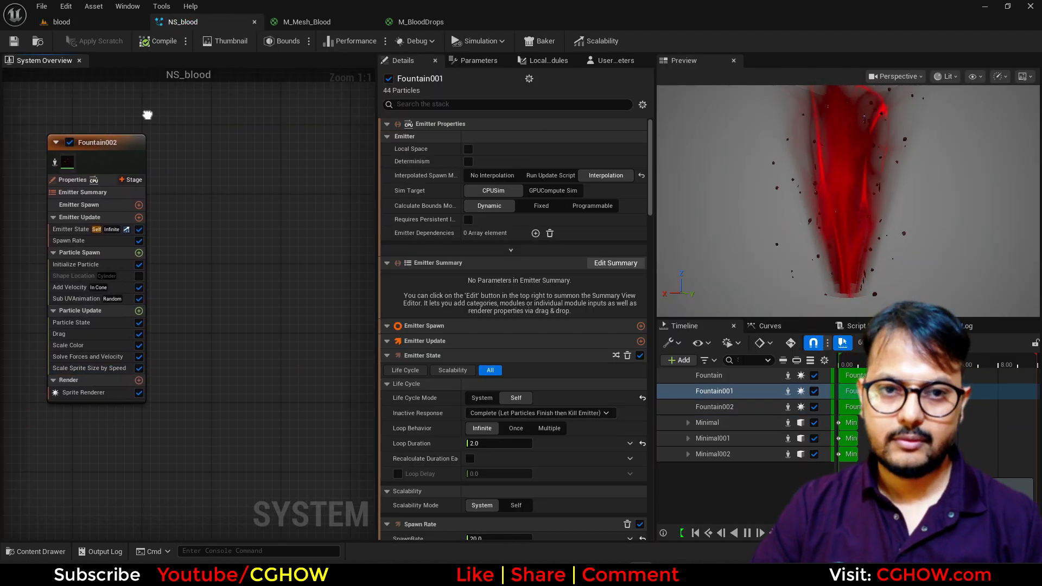
{"action": "left_click", "coordinate": [246, 134]}
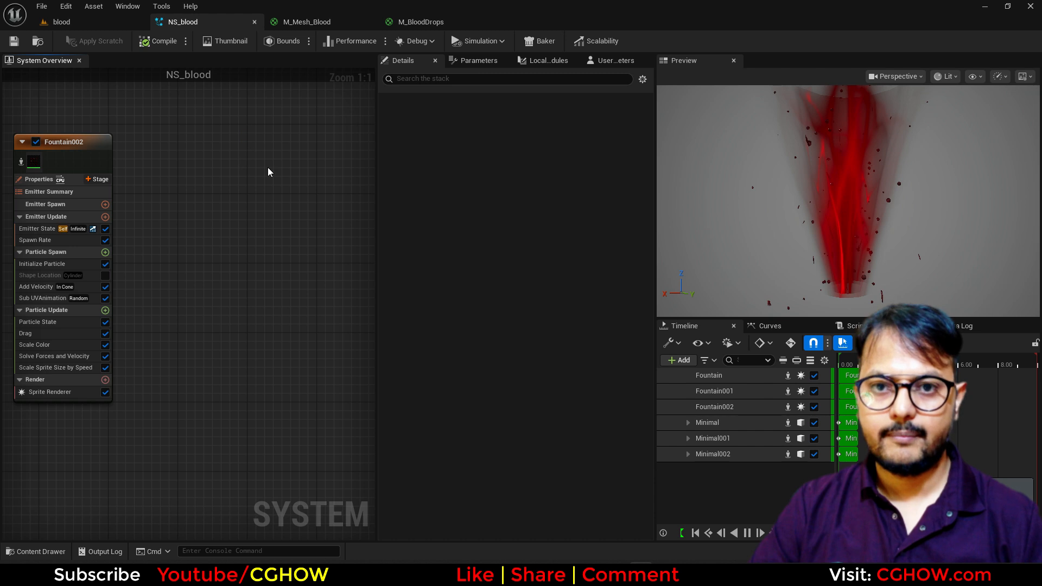
{"action": "key", "text": "ctrl+v"}
{"action": "scroll", "coordinate": [268, 168], "scroll_direction": "down", "scroll_amount": 2}
{"action": "left_click", "coordinate": [249, 164]}
{"action": "scroll", "coordinate": [221, 229], "scroll_direction": "up", "scroll_amount": 2}
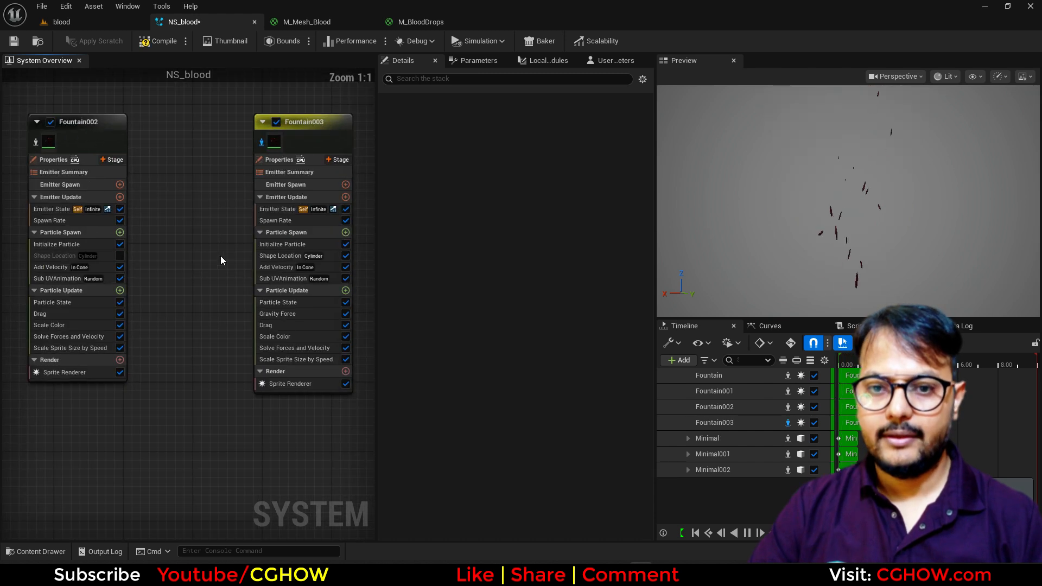
- Remove the Gravity Force module from the Fountain003 emitter
{"action": "left_click", "coordinate": [253, 295]}
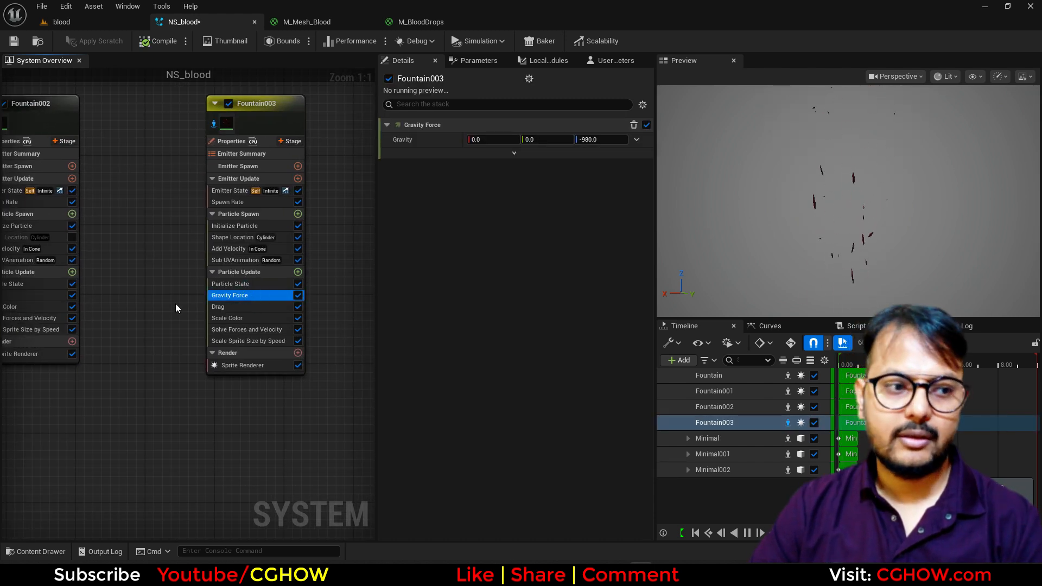
{"action": "key", "text": "Delete"}
{"action": "right_click", "coordinate": [102, 354]}
- Assign the m_radial_Trans material to Fountain003's sprite renderer
{"action": "left_click", "coordinate": [252, 358]}
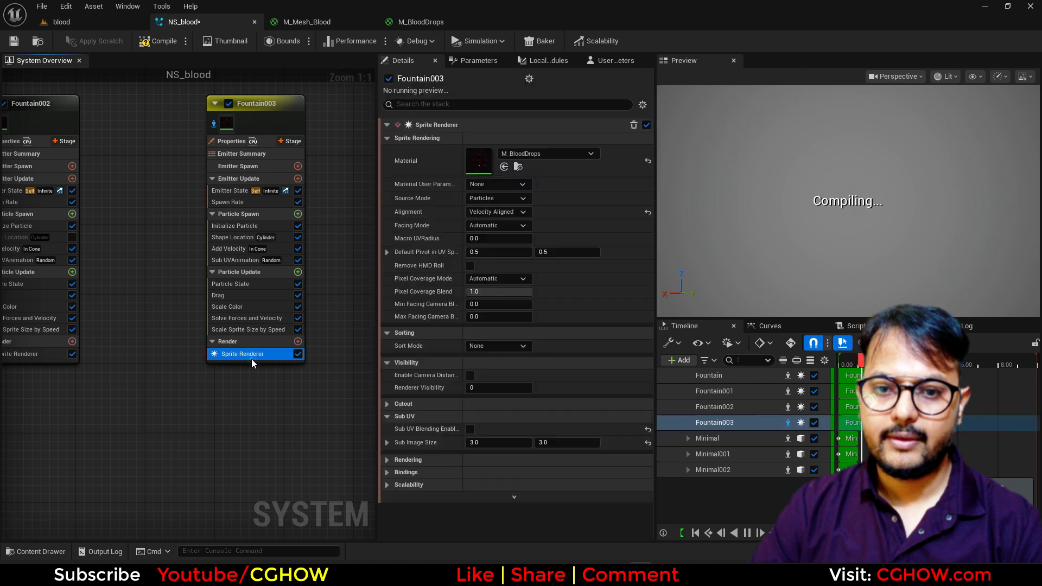
{"action": "left_click", "coordinate": [526, 157]}
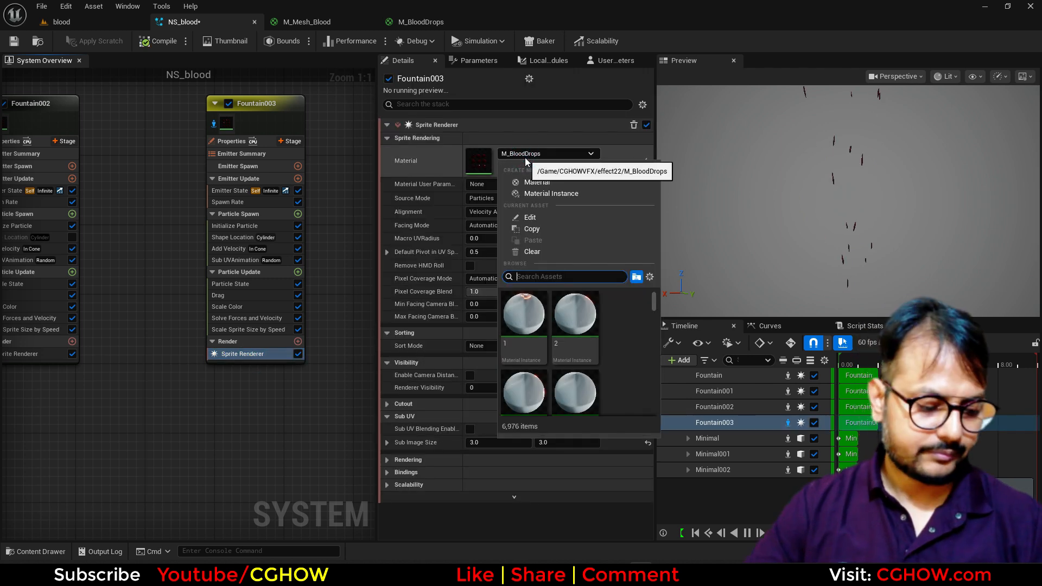
{"action": "type", "text": "radial_tra"}
{"action": "scroll", "coordinate": [579, 370], "scroll_direction": "down", "scroll_amount": 1}
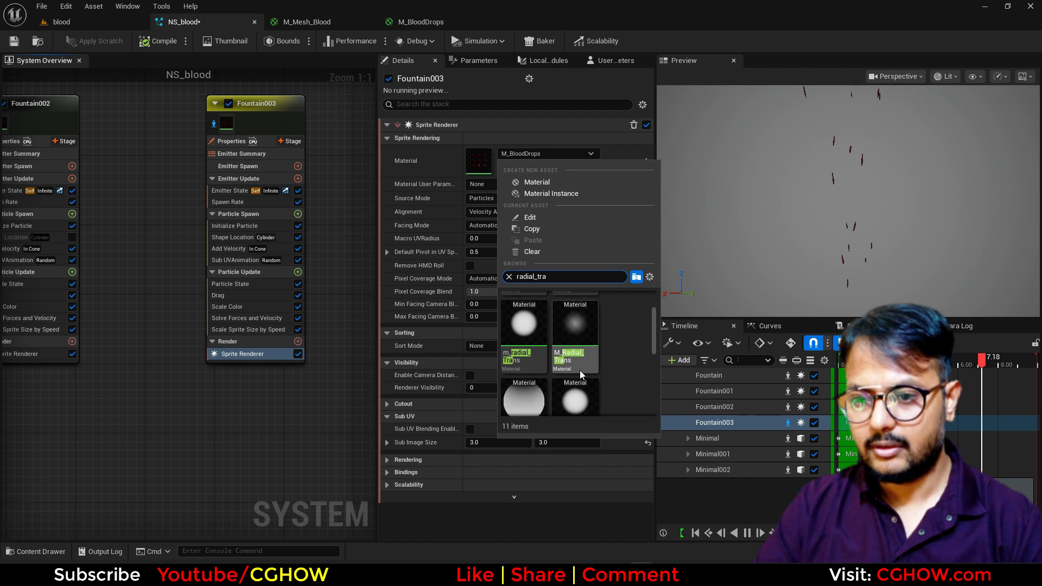
{"action": "left_click", "coordinate": [524, 329]}
{"action": "right_click_drag", "start_coordinate": [214, 438], "coordinate": [152, 470]}
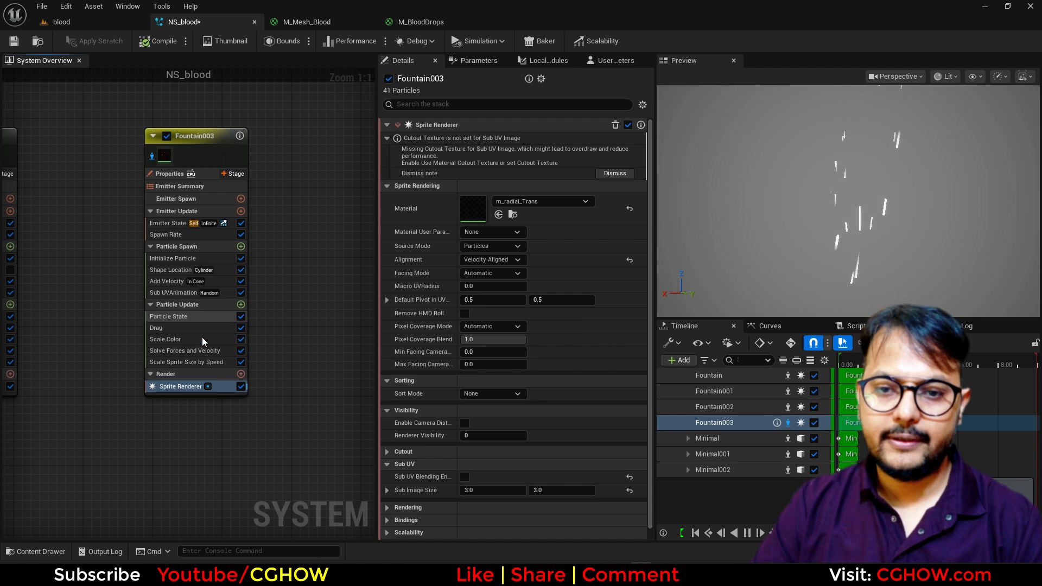
- Reset the sub-UV blending and sub image size of Fountain003's sprite renderer, and remove its Sub UVAnimation module
{"action": "left_click", "coordinate": [630, 491]}
{"action": "left_click", "coordinate": [632, 481]}
{"action": "left_click", "coordinate": [168, 293]}
{"action": "key", "text": "Delete"}
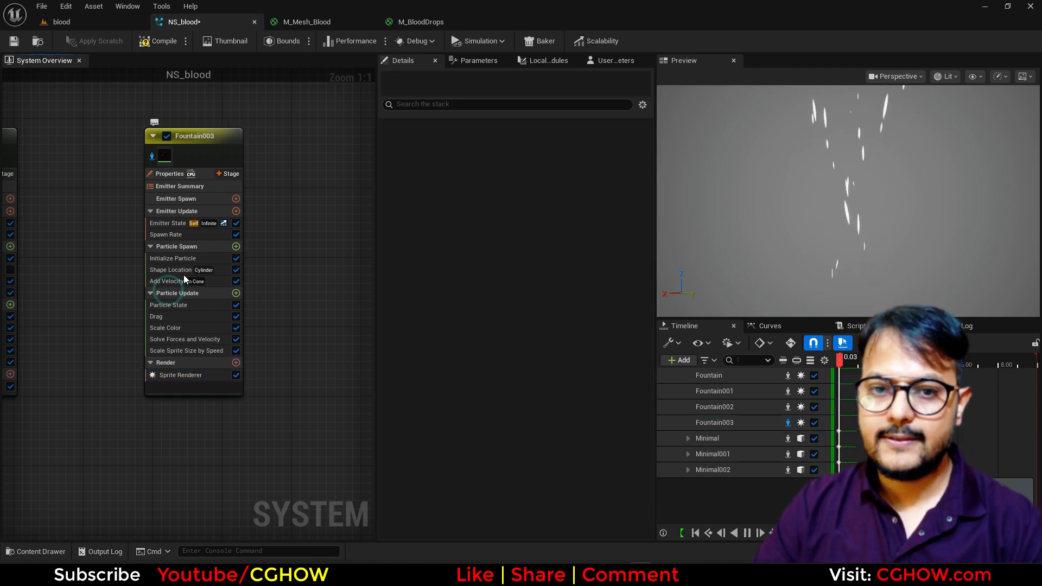
- Set Fountain003's random particle lifetime to 0.1 minimum and 0.2 maximum
{"action": "left_click", "coordinate": [159, 260]}
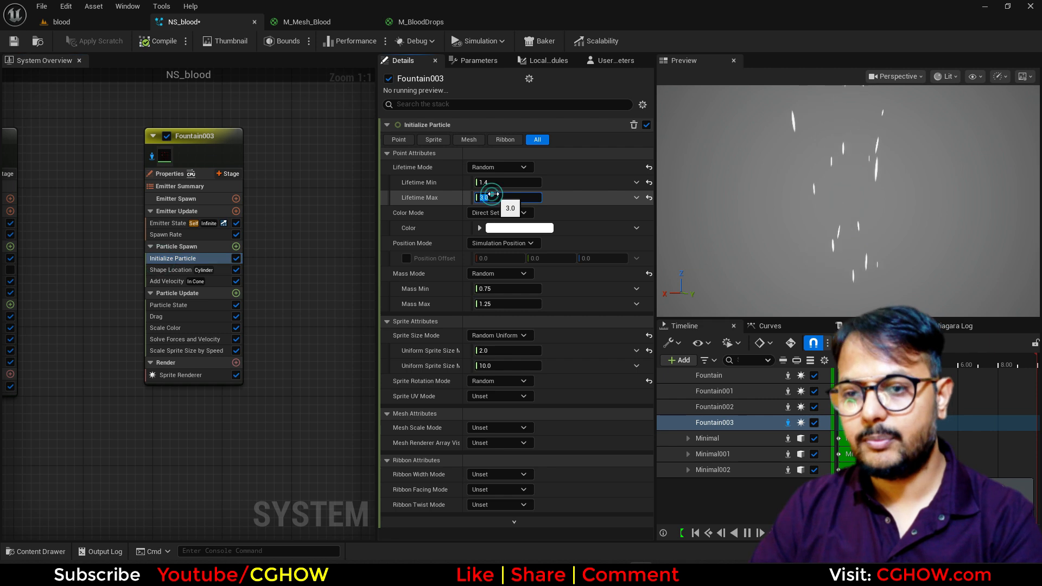
{"action": "type", "text": ".2"}
{"action": "left_click", "coordinate": [490, 182]}
{"action": "type", "text": "0.1"}
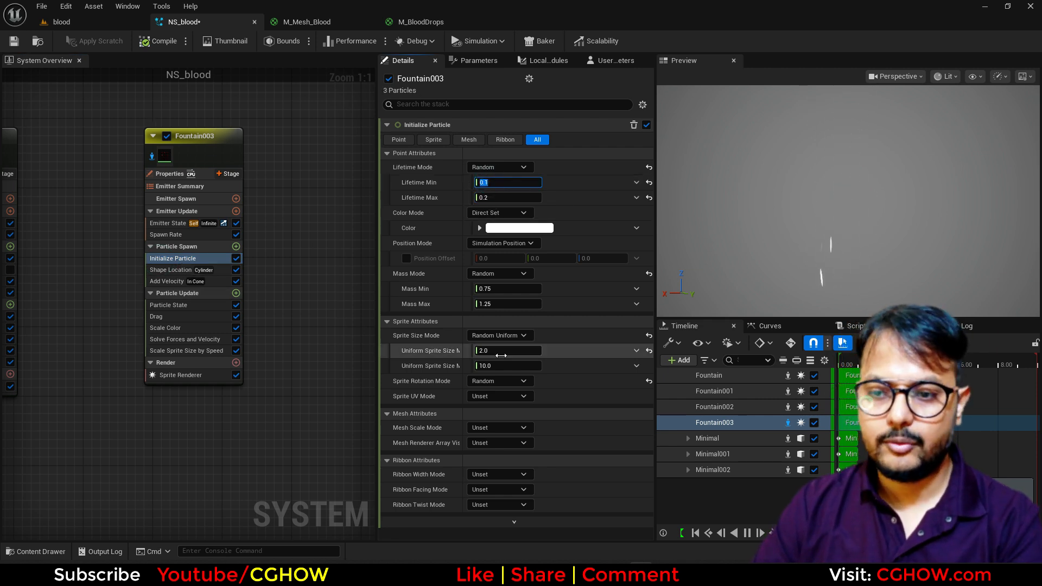
- Set Fountain003's particle color to a very dark red, with red 0.05 and green and blue 0
{"action": "left_click", "coordinate": [513, 229]}
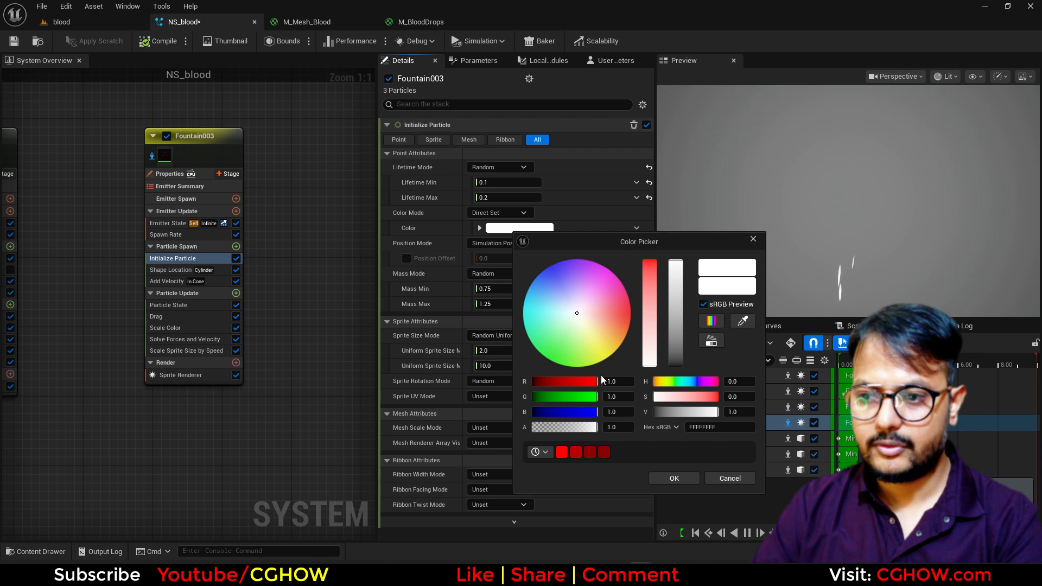
{"action": "left_click_drag", "start_coordinate": [566, 381], "coordinate": [541, 381]}
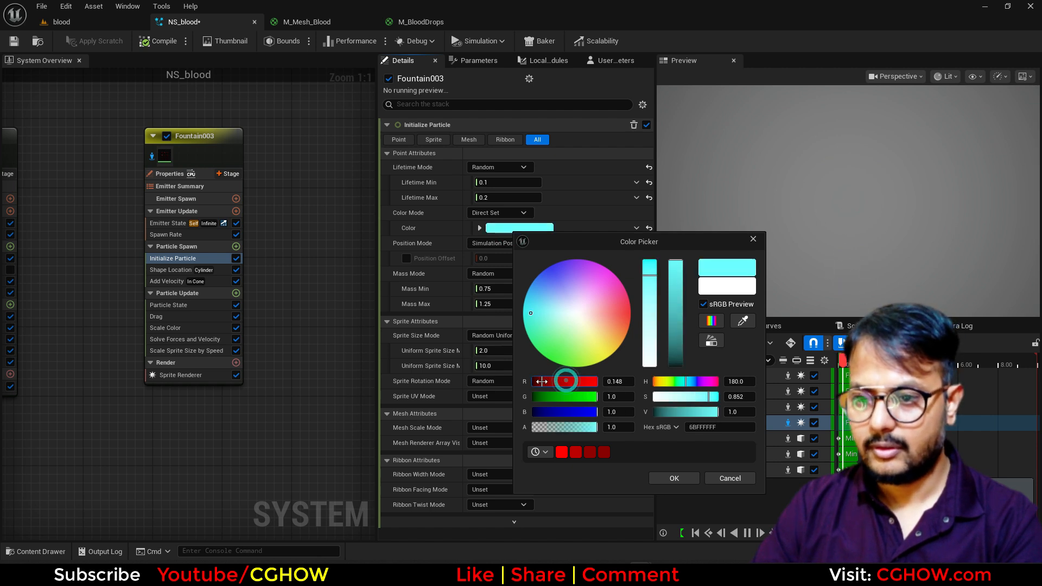
{"action": "left_click", "coordinate": [634, 316]}
{"action": "left_click", "coordinate": [621, 397]}
{"action": "type", "text": "0"}
{"action": "key", "text": "Return"}
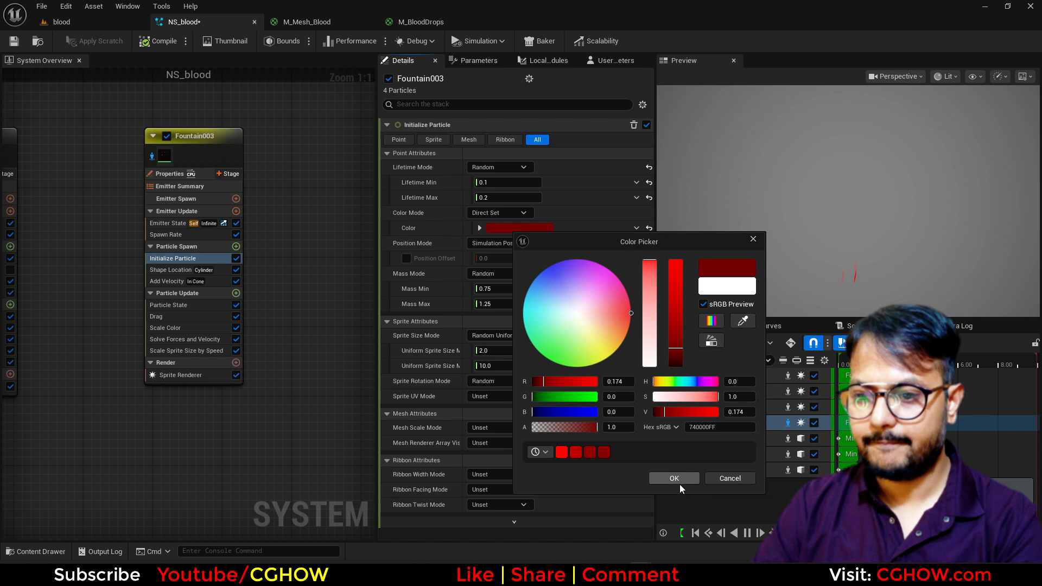
{"action": "left_click", "coordinate": [736, 412]}
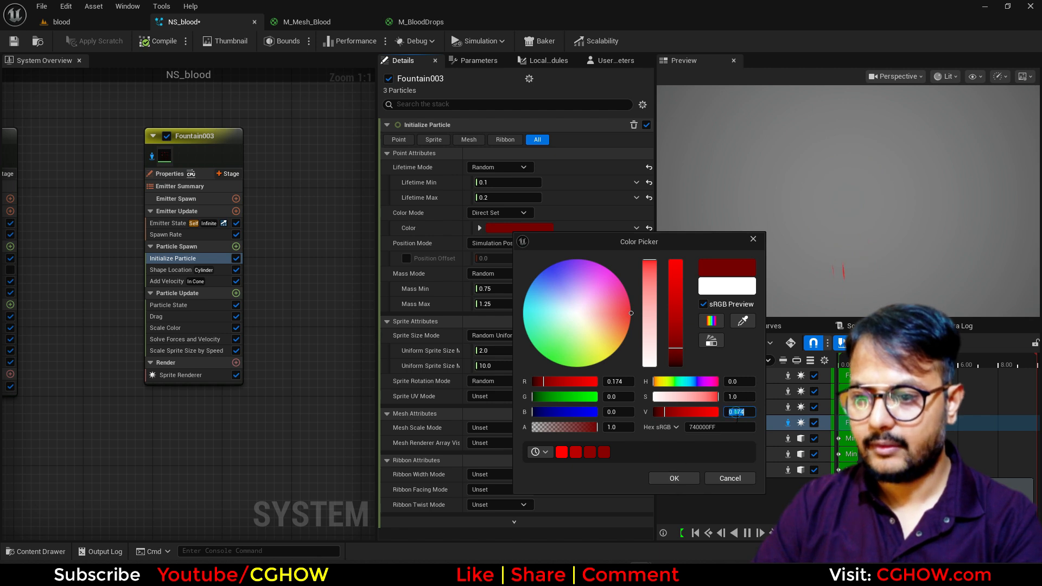
{"action": "left_click", "coordinate": [678, 474]}
- Set Fountain003's uniform sprite size to 10 minimum and 20 maximum
{"action": "left_click", "coordinate": [515, 368]}
{"action": "type", "text": "2"}
{"action": "left_click", "coordinate": [499, 353]}
{"action": "type", "text": "10"}
{"action": "key", "text": "Return"}
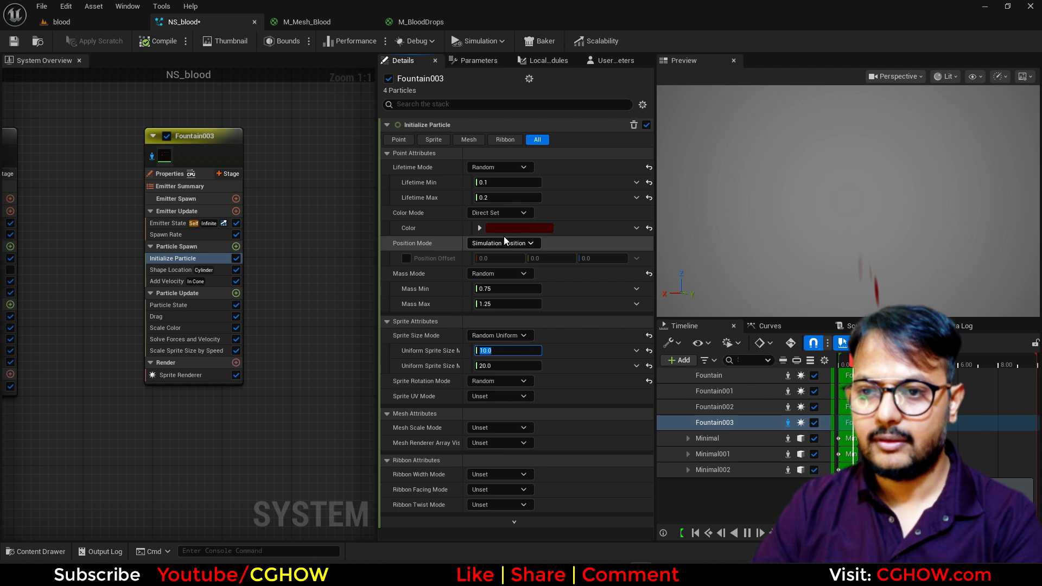
- Raise the alpha of Fountain003's particle color to 5
{"action": "left_click", "coordinate": [482, 229]}
{"action": "left_click", "coordinate": [519, 280]}
{"action": "type", "text": "5"}
{"action": "key", "text": "Return"}
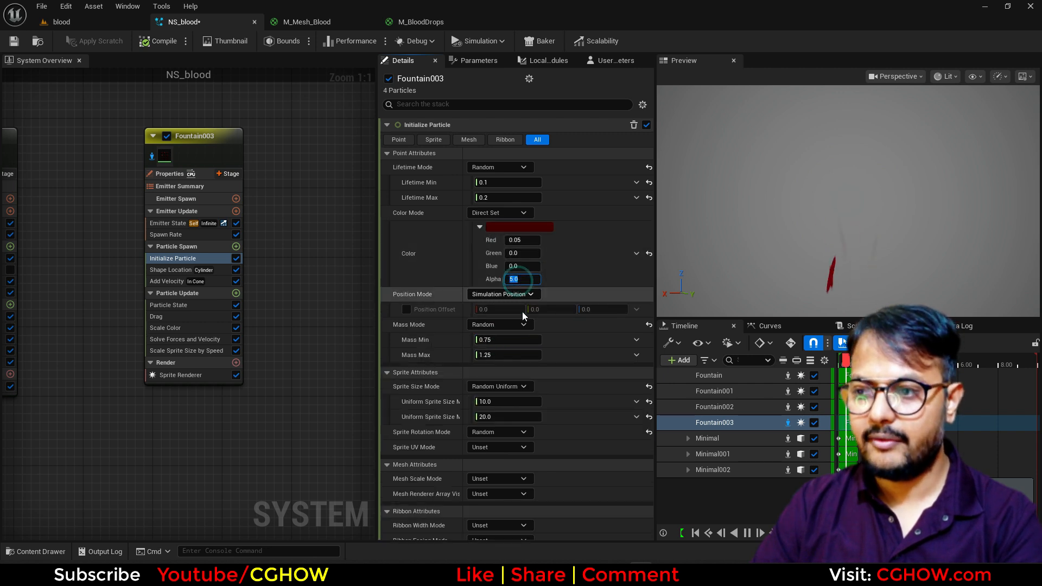
- Set Fountain003's mass mode to Unset and its spawn rate to 50
{"action": "left_click", "coordinate": [510, 325]}
{"action": "left_click", "coordinate": [509, 343]}
{"action": "left_click", "coordinate": [173, 235]}
{"action": "left_click", "coordinate": [491, 139]}
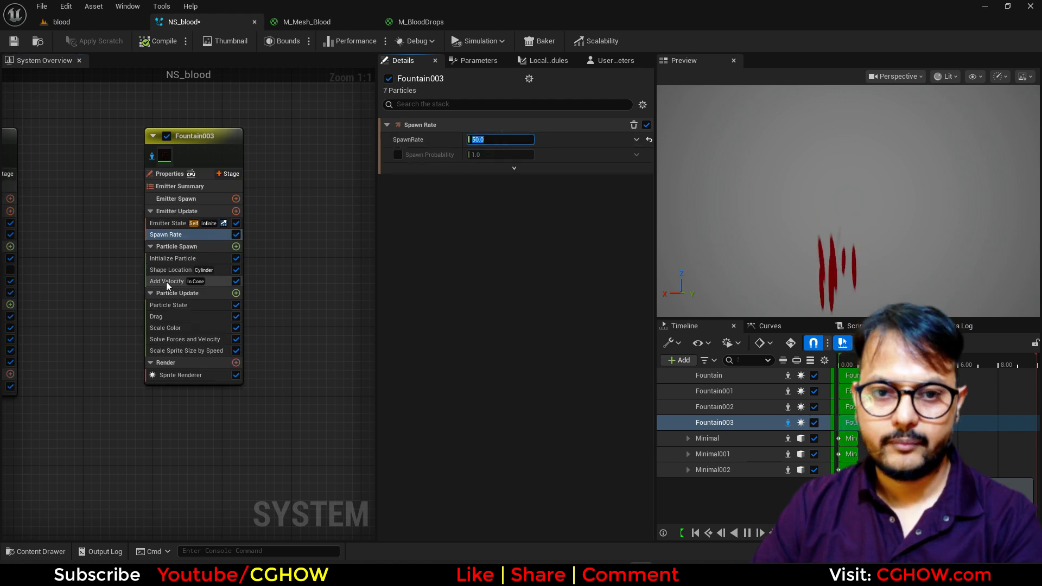
- Widen Fountain003's velocity cone angle to about 69 degrees, and check it in the blood level with isolation ended
{"action": "left_click", "coordinate": [166, 282]}
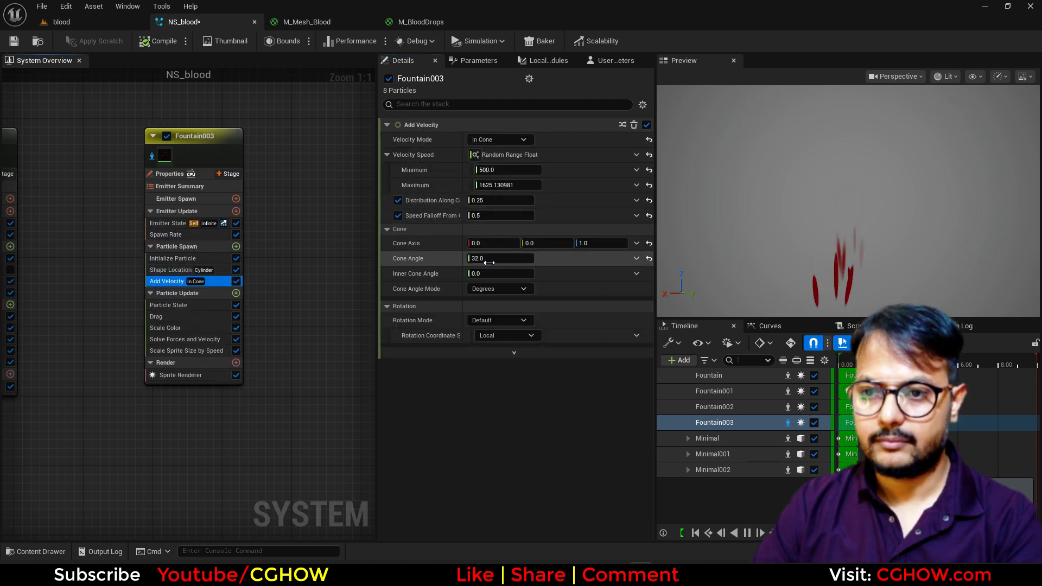
{"action": "mouse_move", "coordinate": [497, 259]}
{"action": "left_mouse_down"}
{"action": "mouse_move", "coordinate": [524, 259]}
{"action": "mouse_move", "coordinate": [486, 258]}
{"action": "left_mouse_up"}
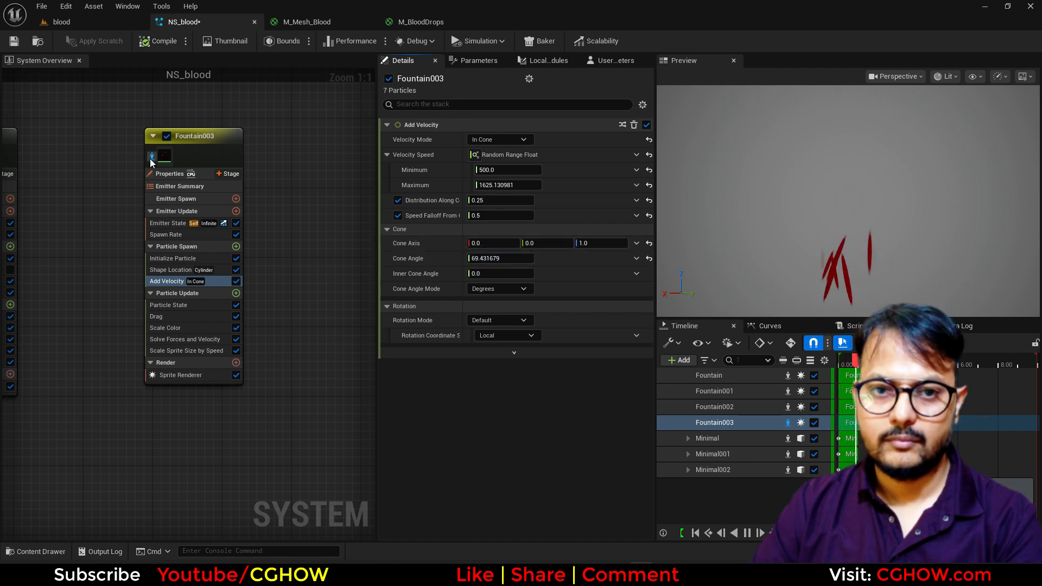
{"action": "left_click", "coordinate": [90, 24]}
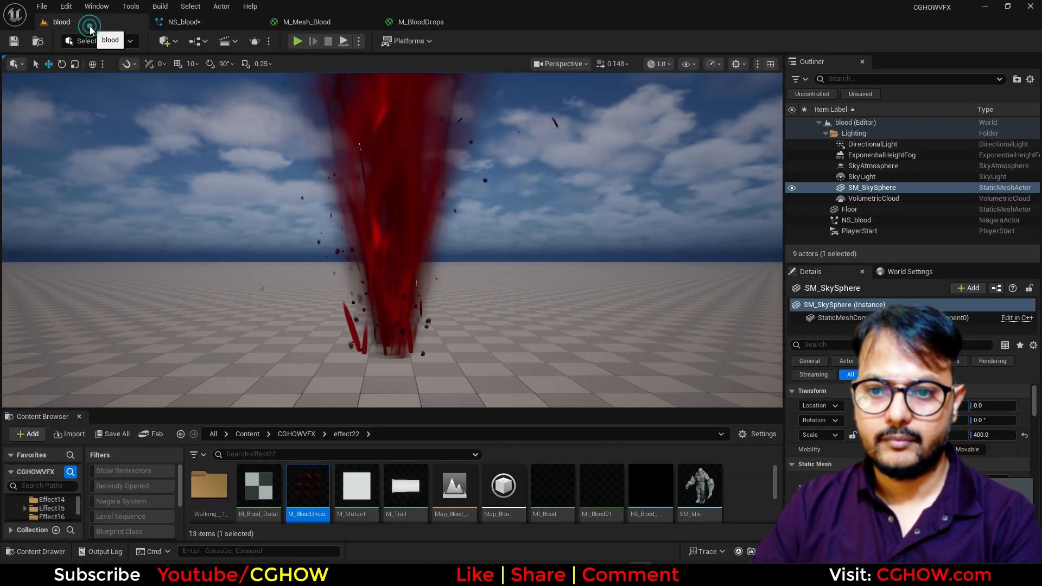
{"action": "left_click", "coordinate": [179, 22]}
- Use Random Hue/Saturation/Value color on Fountain003 with hue shift 0 to 0 and value range 0 to 0.5, and check it in the level
{"action": "left_click", "coordinate": [175, 259]}
{"action": "left_click", "coordinate": [509, 214]}
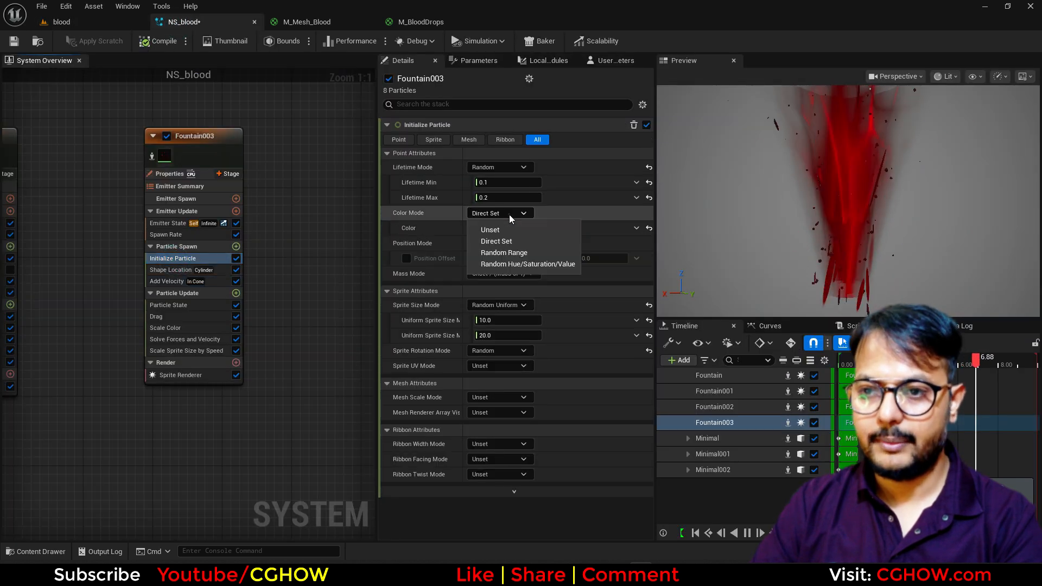
{"action": "left_click", "coordinate": [510, 265]}
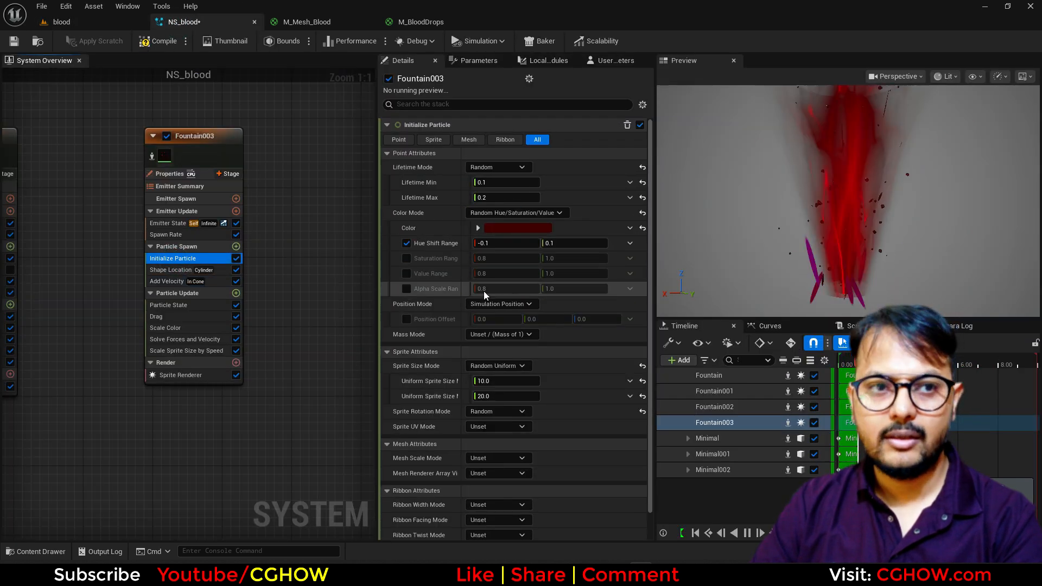
{"action": "left_click", "coordinate": [562, 245]}
{"action": "type", "text": "0"}
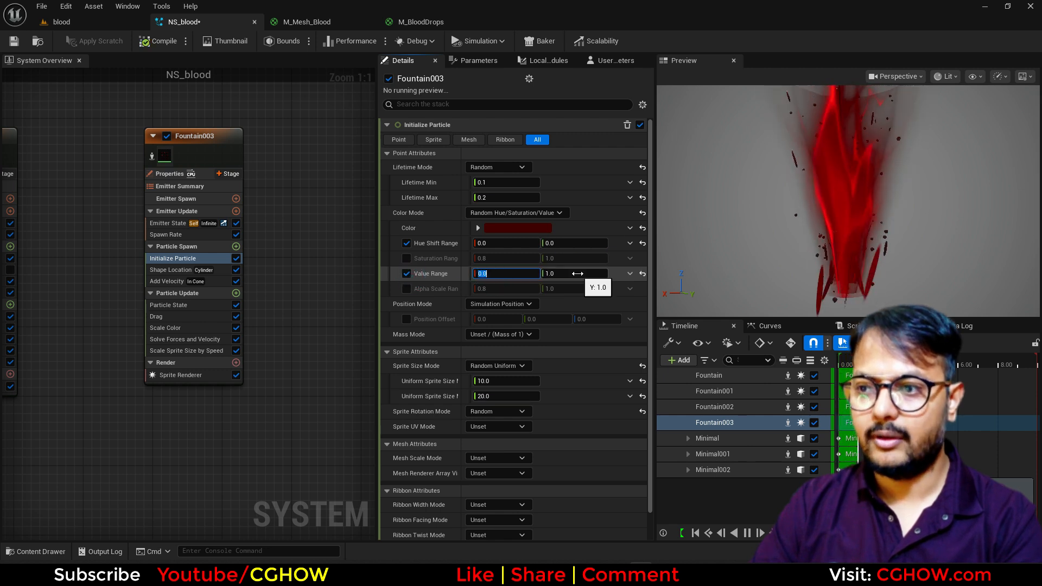
{"action": "key", "text": "Return"}
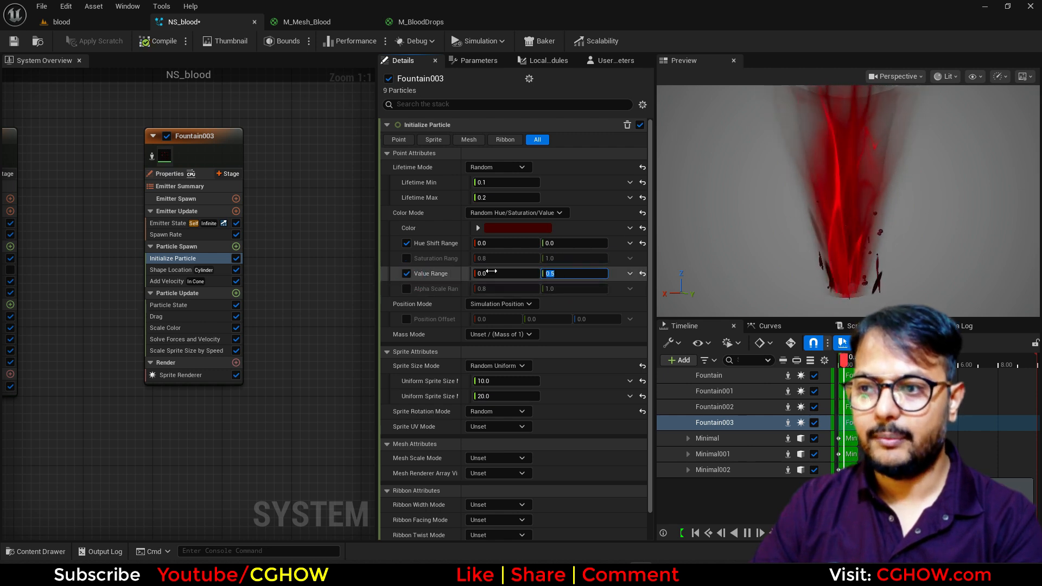
{"action": "left_click", "coordinate": [109, 22]}
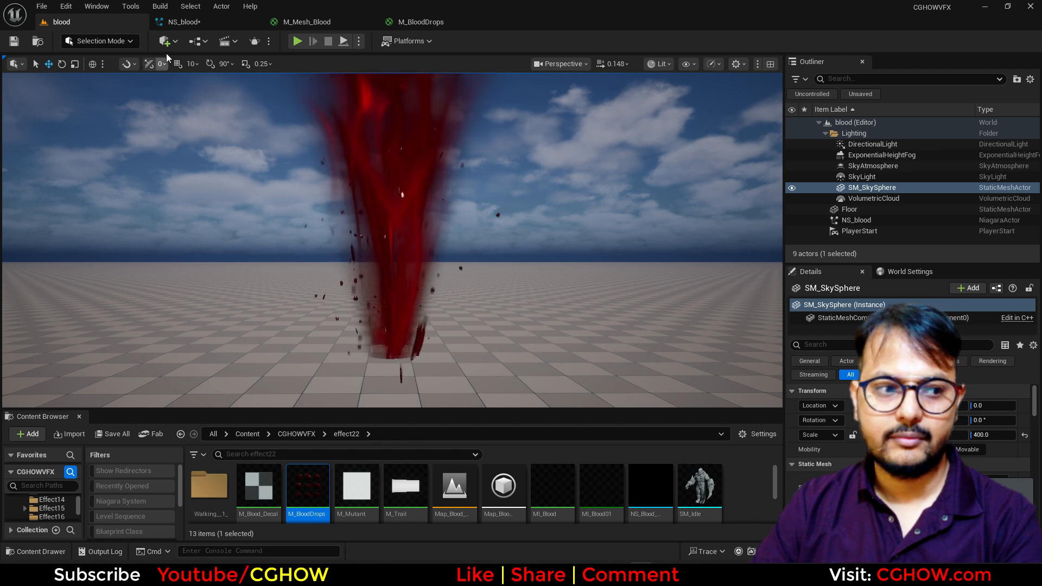
{"action": "left_click", "coordinate": [173, 21]}
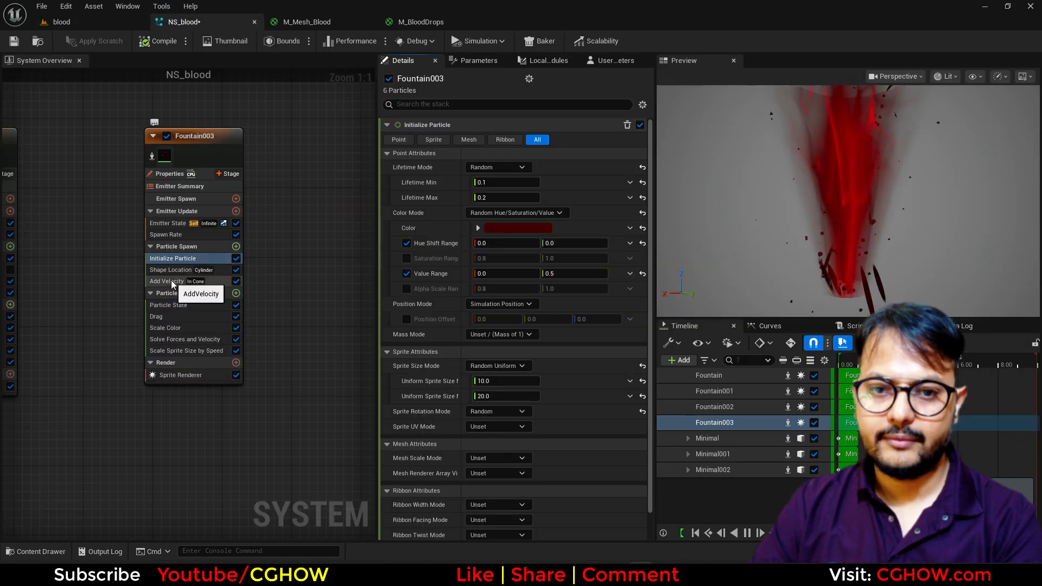
- Switch Fountain003's Add Velocity mode to From Point and lower its Z origin offset to about -711
{"action": "left_click", "coordinate": [216, 281]}
{"action": "left_click", "coordinate": [510, 141]}
{"action": "left_click", "coordinate": [503, 169]}
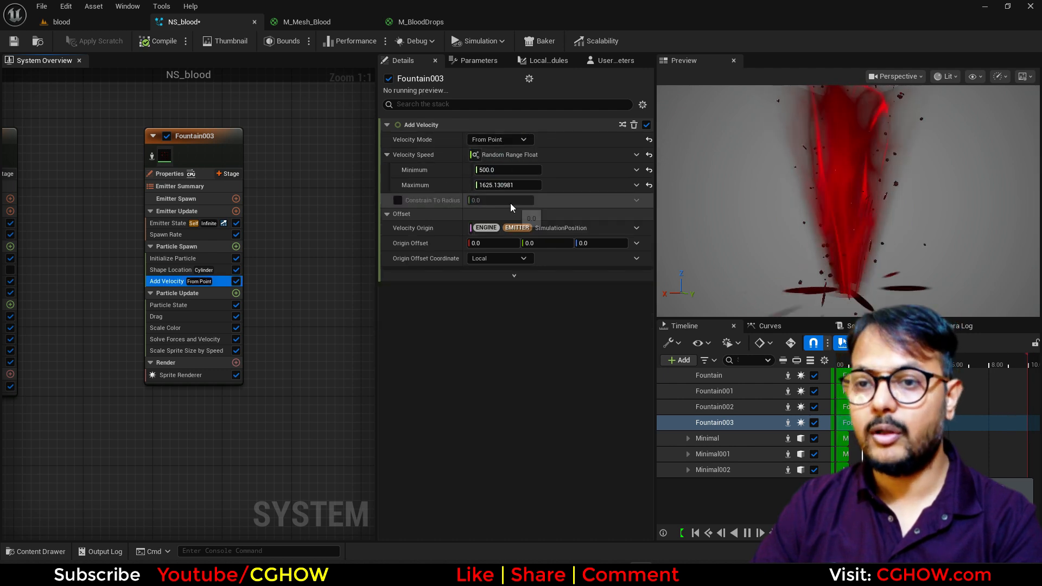
{"action": "left_click_drag", "start_coordinate": [607, 243], "coordinate": [592, 244]}
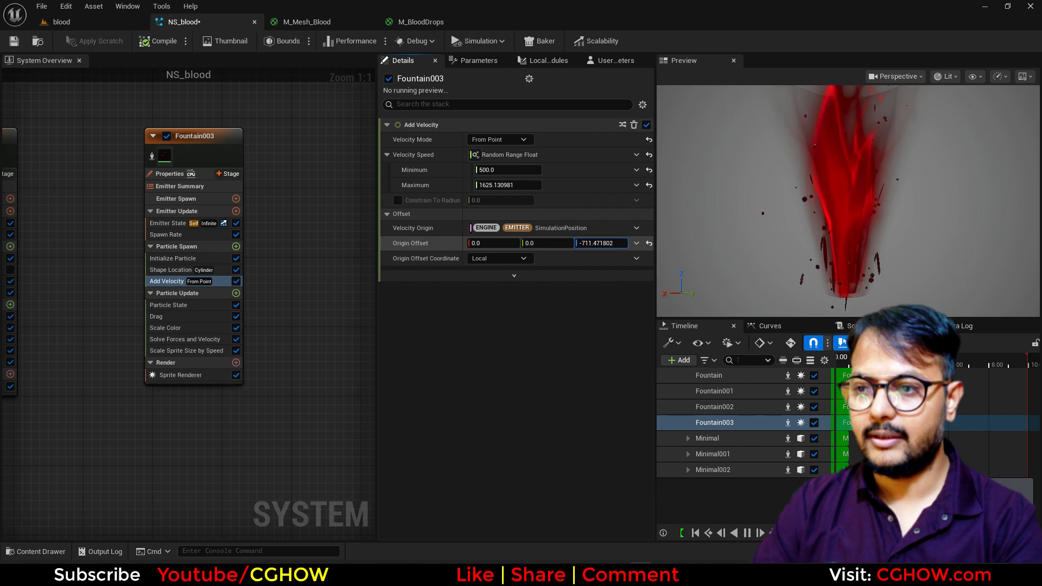
- Increase Fountain003's maximum uniform sprite size to 50 and its spawn rate to 200
{"action": "left_click", "coordinate": [214, 236]}
{"action": "left_click", "coordinate": [184, 259]}
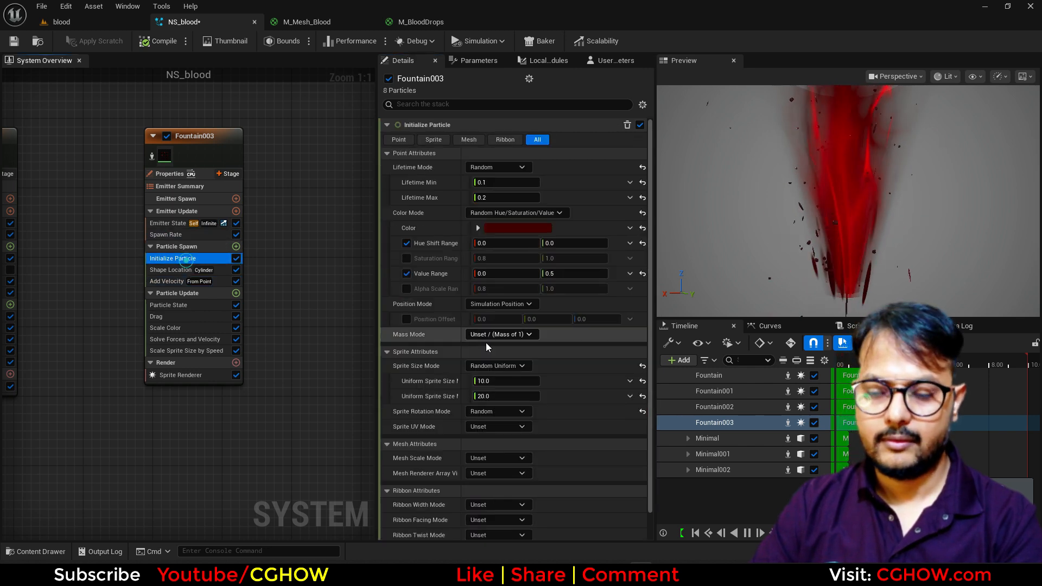
{"action": "left_click", "coordinate": [502, 397]}
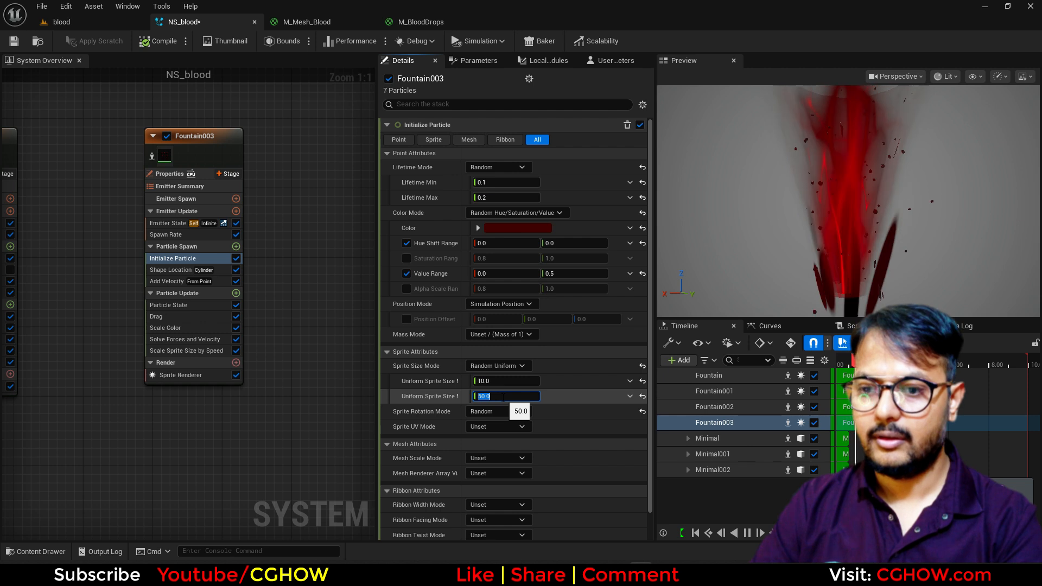
{"action": "left_click", "coordinate": [179, 235]}
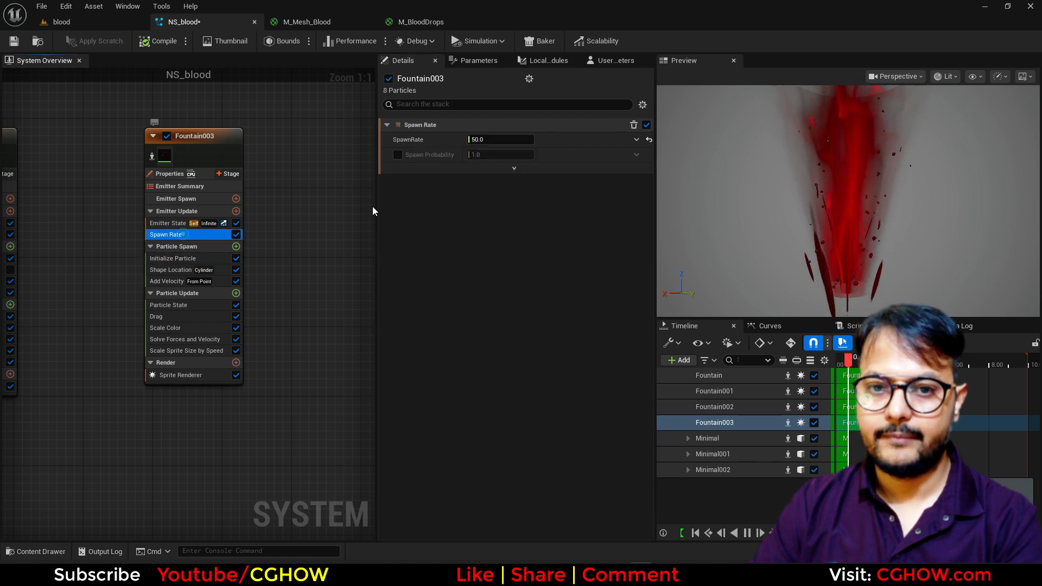
{"action": "type", "text": "200"}
{"action": "key", "text": "Return"}
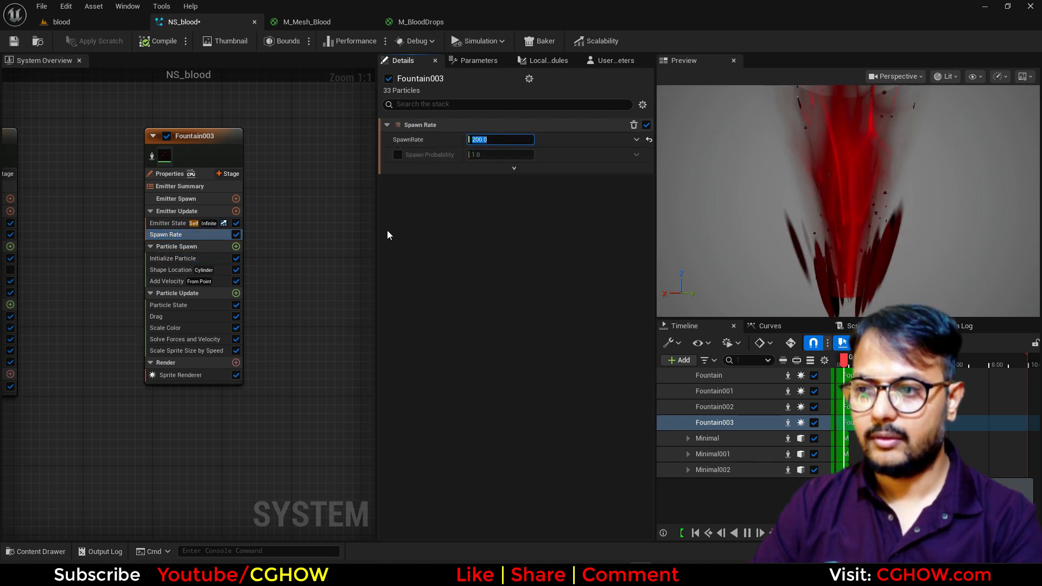
- Check the denser base splash in the blood level, and return to NS_blood with the Fountain003 emitter selected
{"action": "left_click", "coordinate": [191, 351]}
{"action": "left_click", "coordinate": [60, 22]}
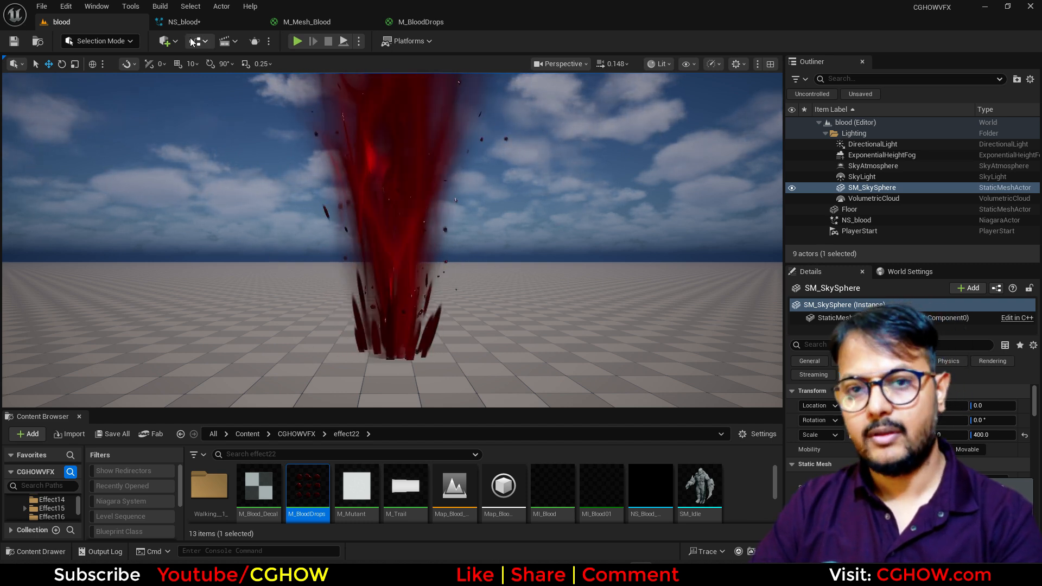
{"action": "left_click", "coordinate": [182, 22]}
{"action": "right_click_drag", "start_coordinate": [130, 140], "coordinate": [115, 145]}
{"action": "left_click", "coordinate": [110, 162]}
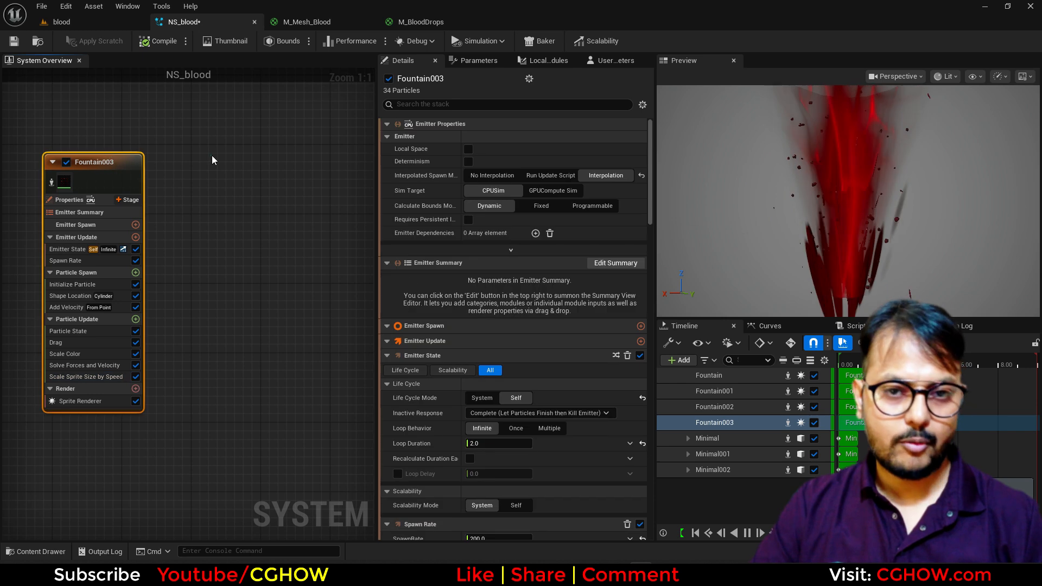
- Paste a copy of the Fountain003 emitter and set the copy's color value range to 0.5 to 1
{"action": "left_click", "coordinate": [212, 156]}
{"action": "key", "text": "ctrl+v"}
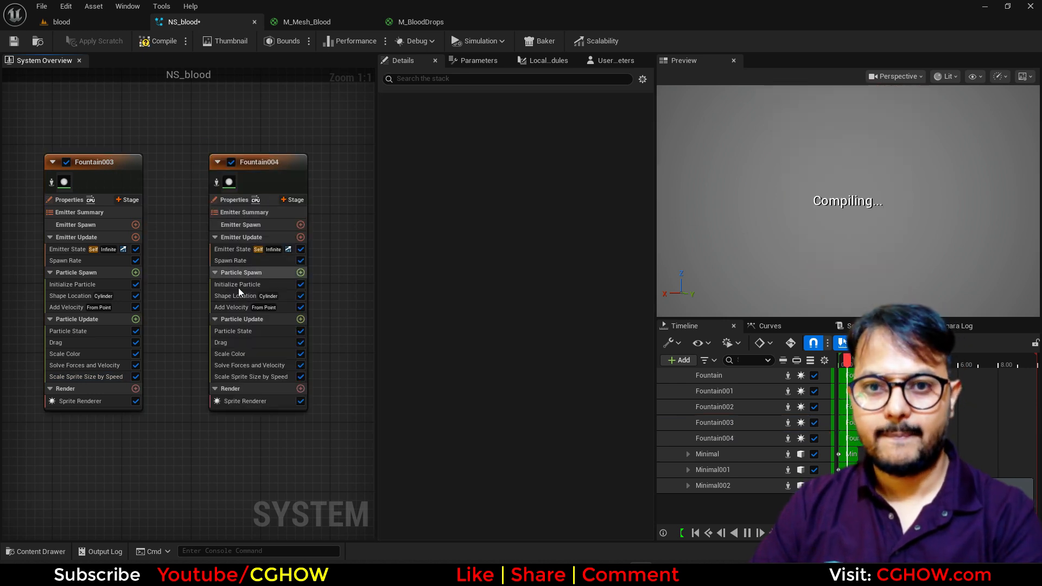
{"action": "left_click", "coordinate": [245, 286]}
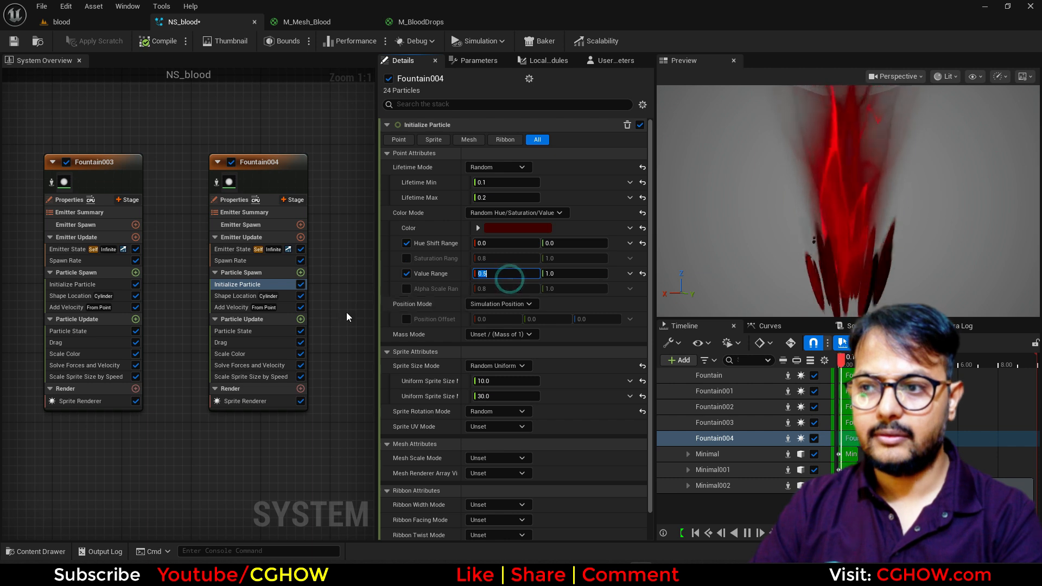
- Set Fountain004's second maximum scale factor by speed to 5 and its uniform sprite size range to 5 to 10
{"action": "left_click", "coordinate": [267, 378]}
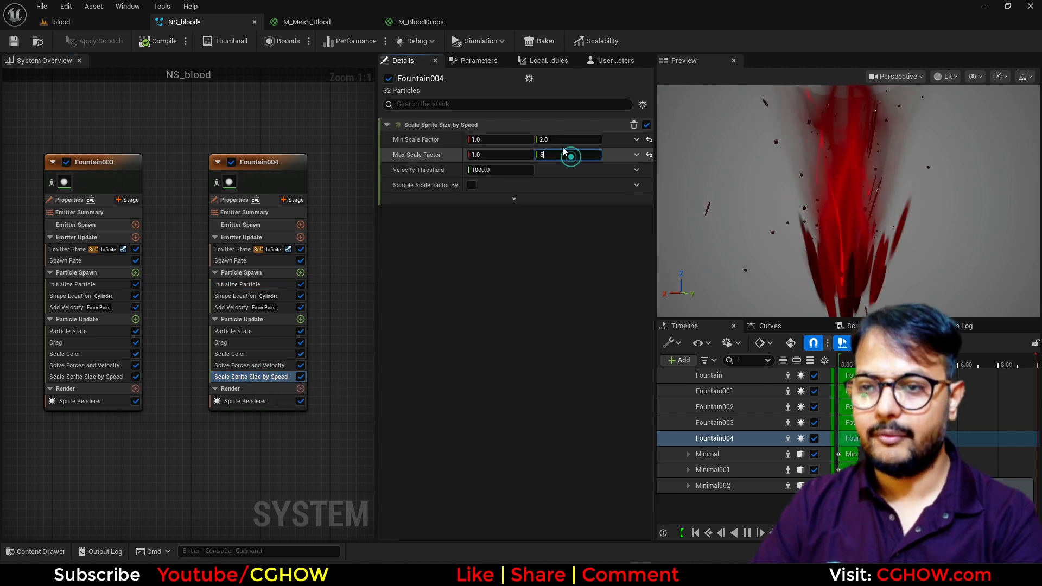
{"action": "key", "text": "Return"}
{"action": "left_click", "coordinate": [259, 286]}
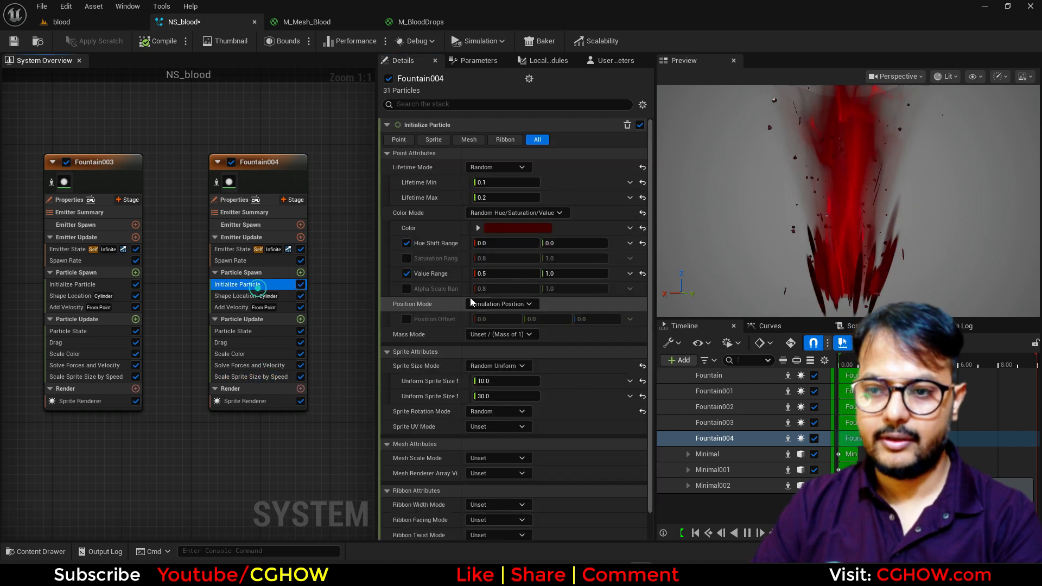
{"action": "type", "text": "10"}
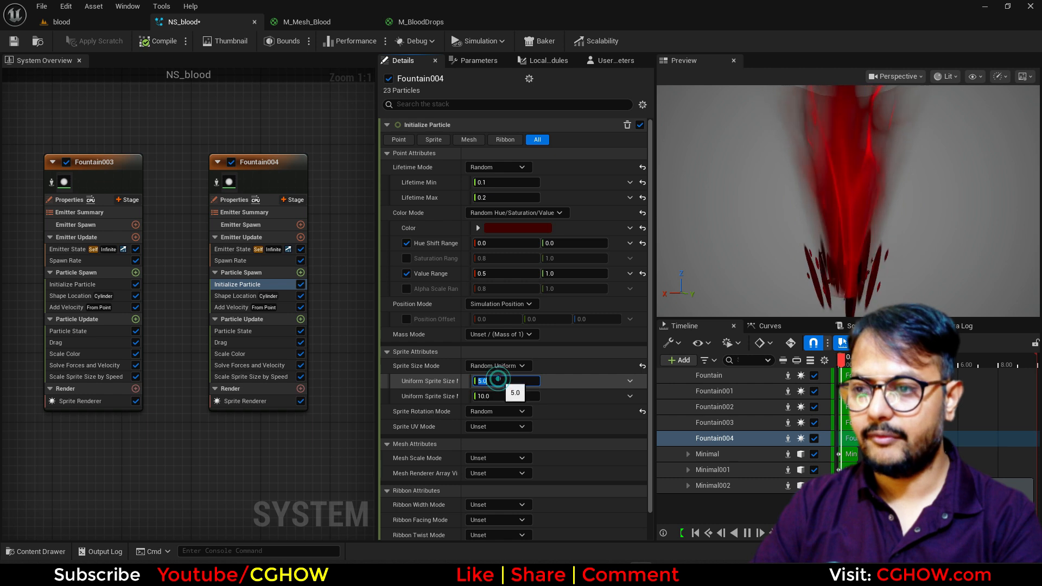
- Set the V value of Fountain004's particle color to 0.2
{"action": "left_click", "coordinate": [498, 228]}
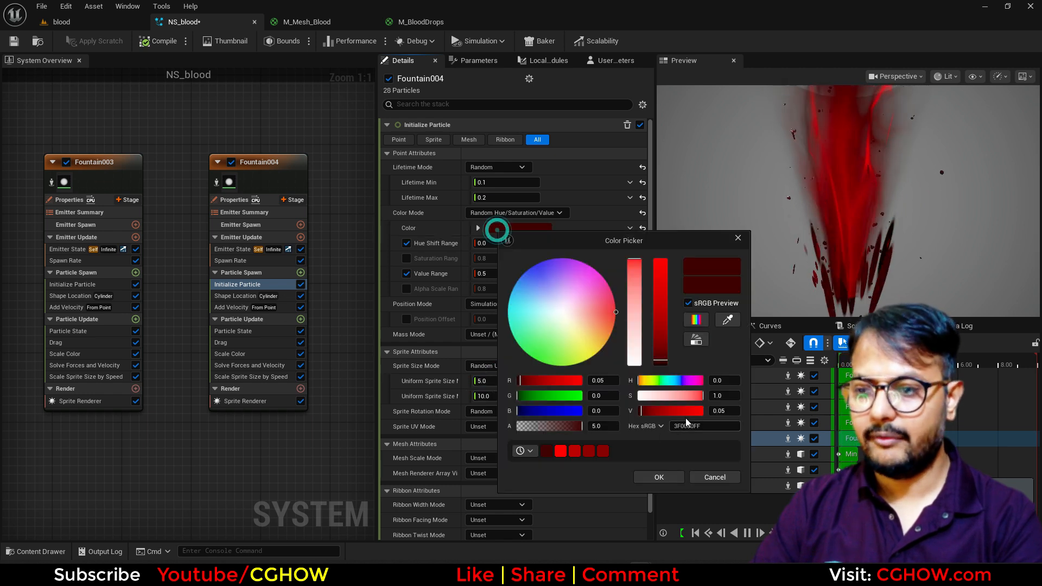
{"action": "type", "text": "0.2"}
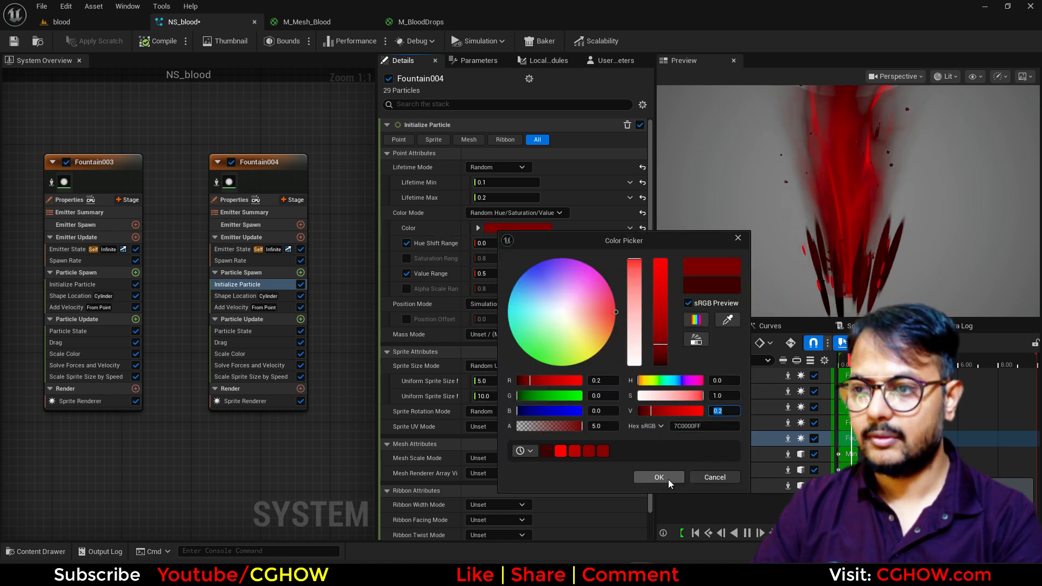
{"action": "left_click", "coordinate": [659, 477]}
- Check the added base splash in the blood level and save all modified assets
{"action": "left_click", "coordinate": [114, 22]}
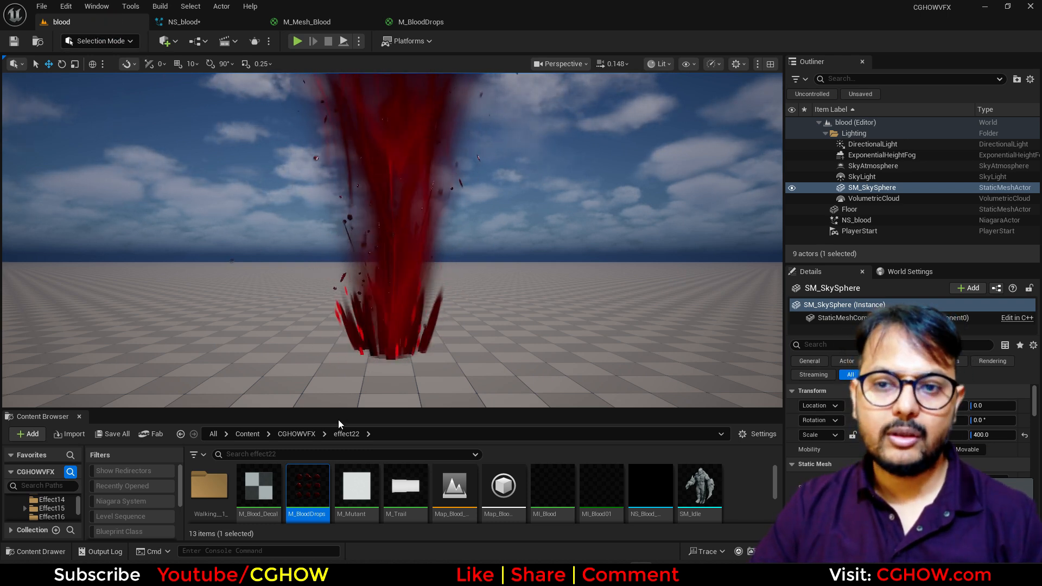
{"action": "left_click", "coordinate": [107, 438]}
{"action": "left_click", "coordinate": [584, 409]}
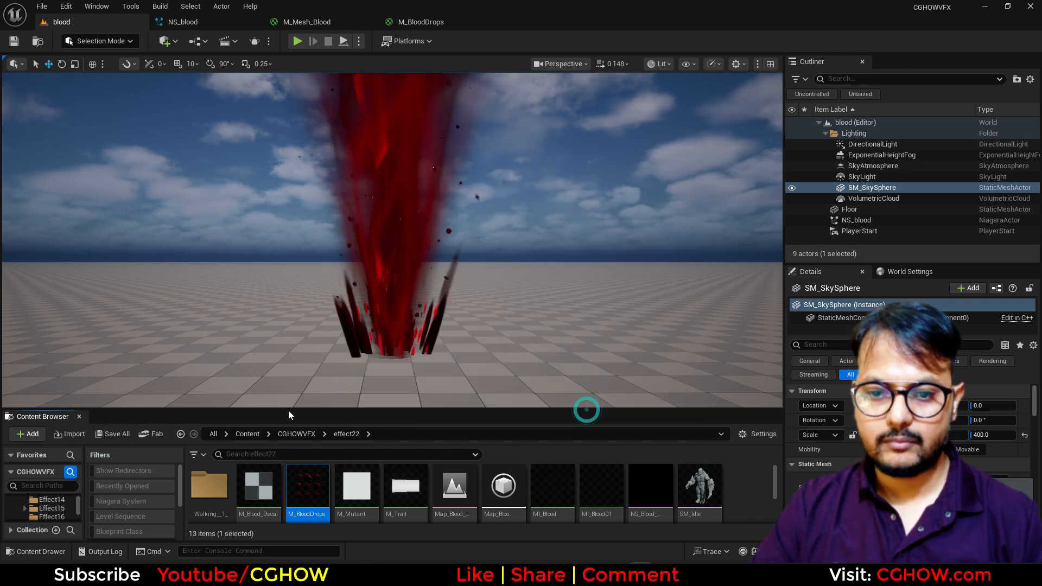
- Enlarge the content browser and search the CGHOWVFX folder for "splat"
{"action": "left_click_drag", "start_coordinate": [279, 411], "coordinate": [278, 242]}
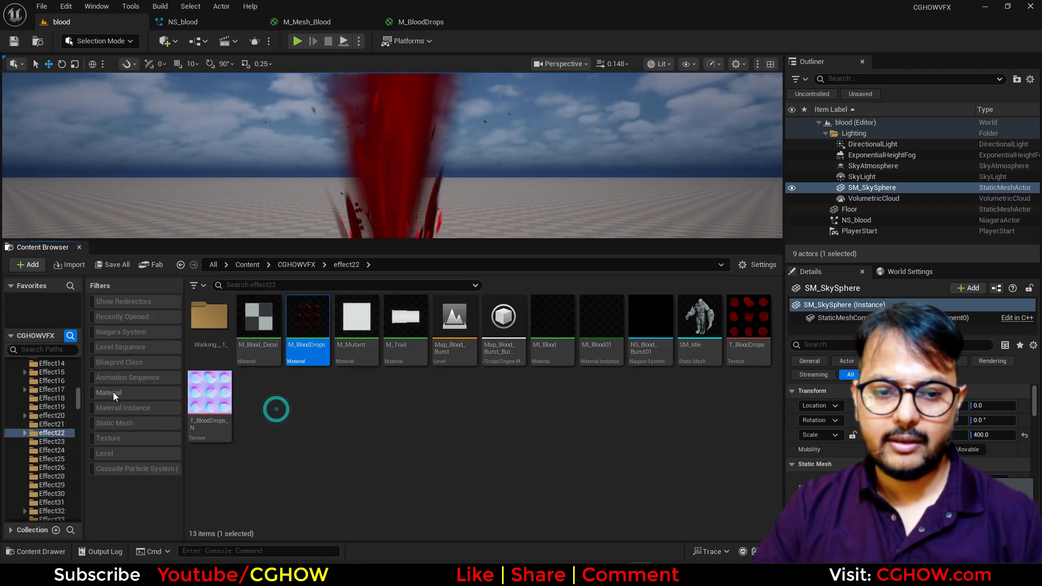
{"action": "left_click_drag", "start_coordinate": [80, 389], "coordinate": [79, 361]}
{"action": "left_click", "coordinate": [49, 398]}
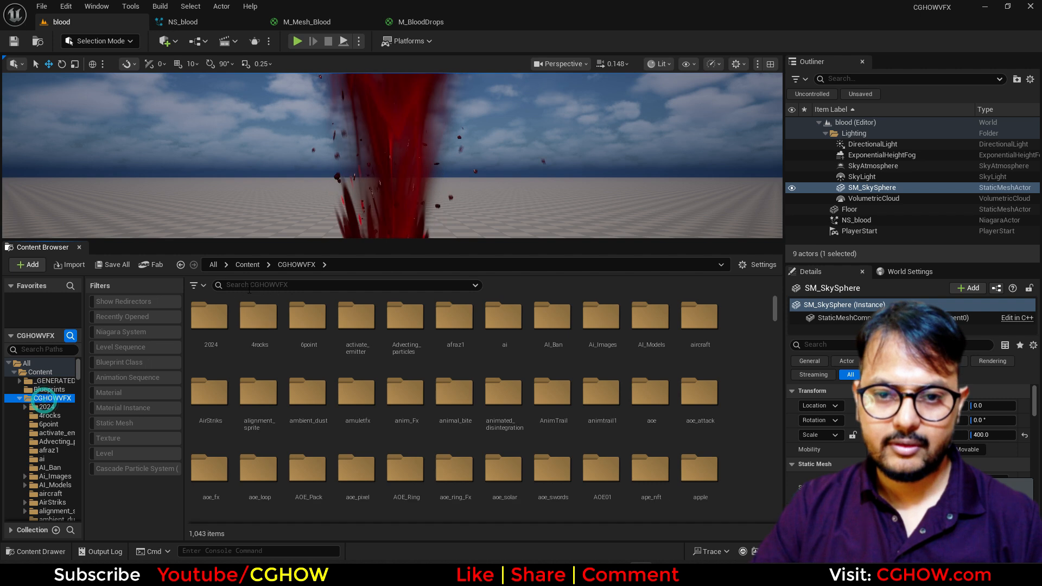
{"action": "type", "text": "splat"}
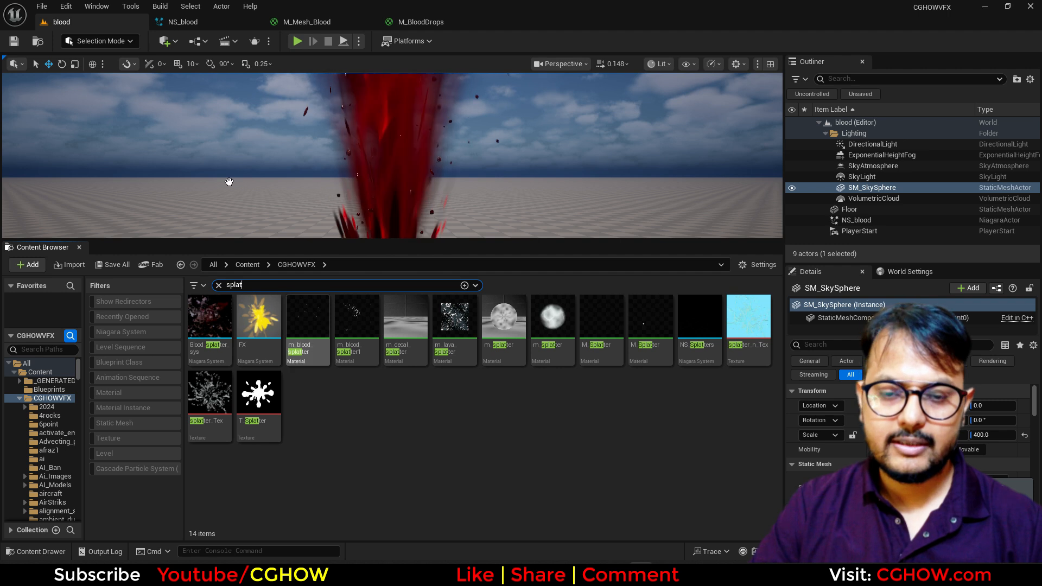
- Browse to NS_blood's Blood_Erupt folder, create a material there named M_Splatter, and open it
{"action": "left_click", "coordinate": [188, 20]}
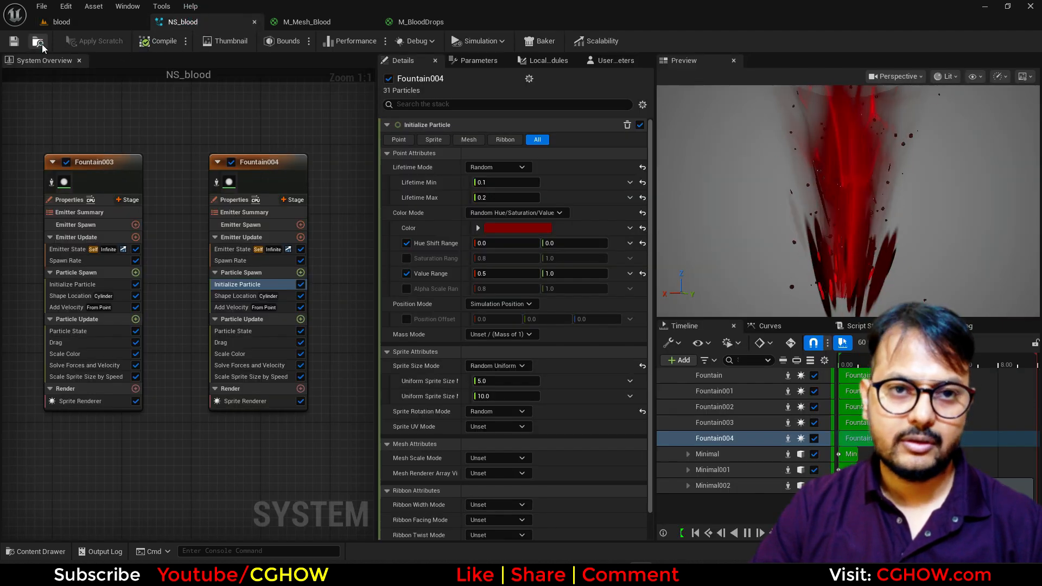
{"action": "left_click", "coordinate": [59, 22]}
{"action": "right_click", "coordinate": [415, 435]}
{"action": "left_click", "coordinate": [456, 321]}
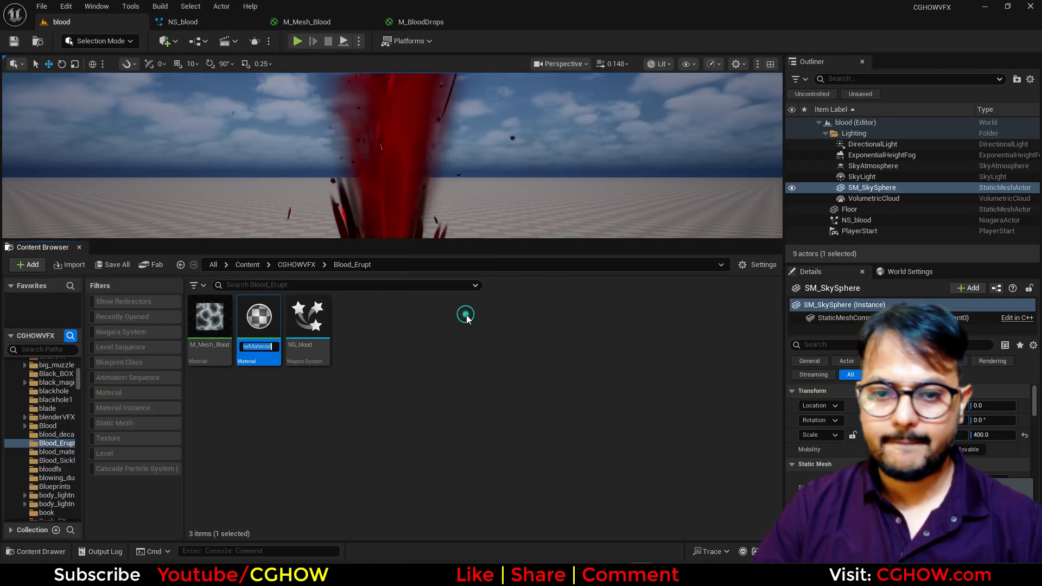
{"action": "type", "text": "M_Spar"}
{"action": "key", "text": "BackSpace"}
{"action": "key", "text": "BackSpace"}
{"action": "type", "text": "latter"}
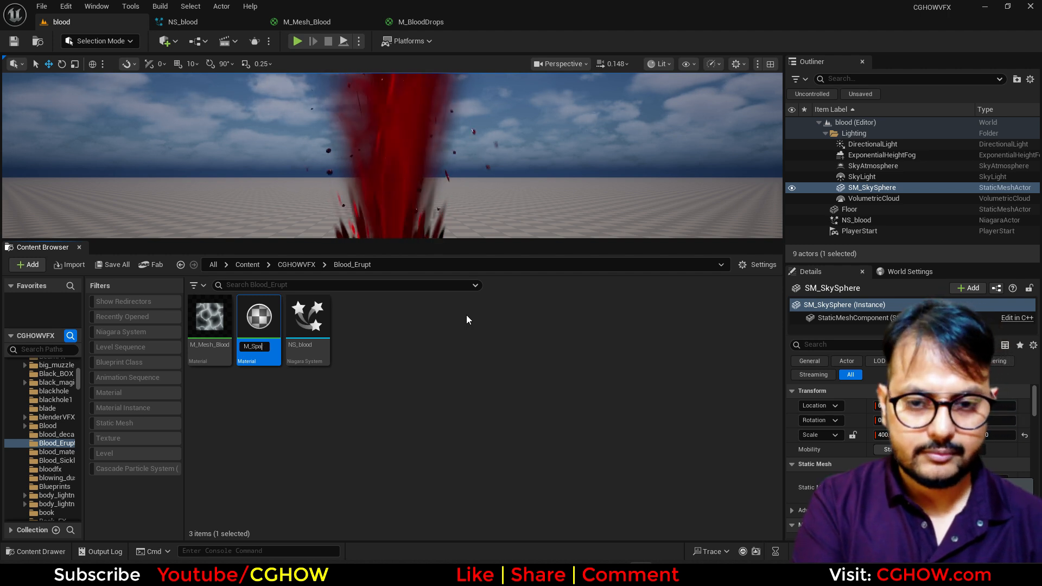
{"action": "key", "text": "Return"}
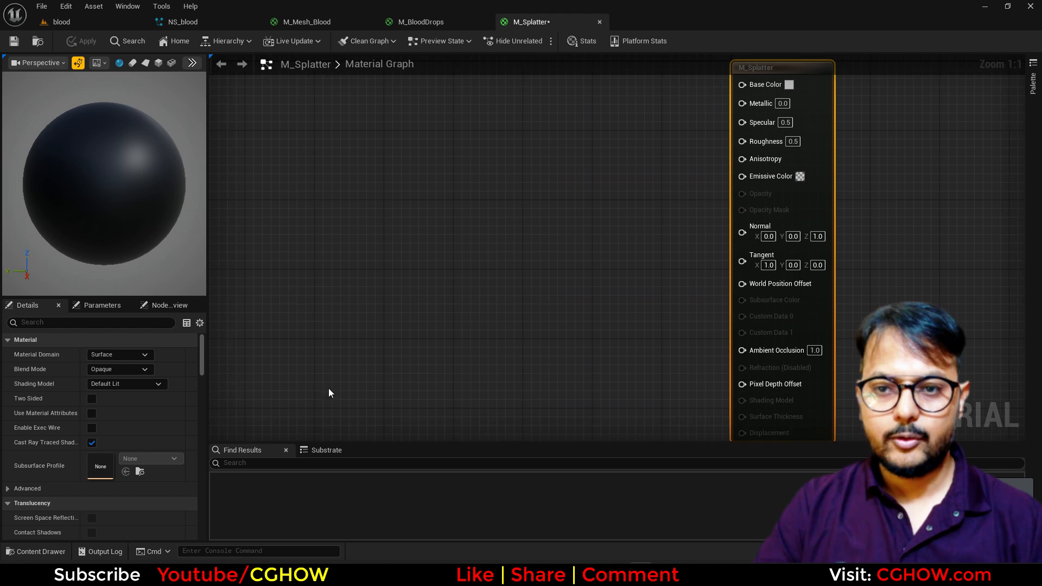
- Add a Texture Sample node to M_Splatter and assign it the T_aura texture
{"action": "left_click", "coordinate": [400, 221]}
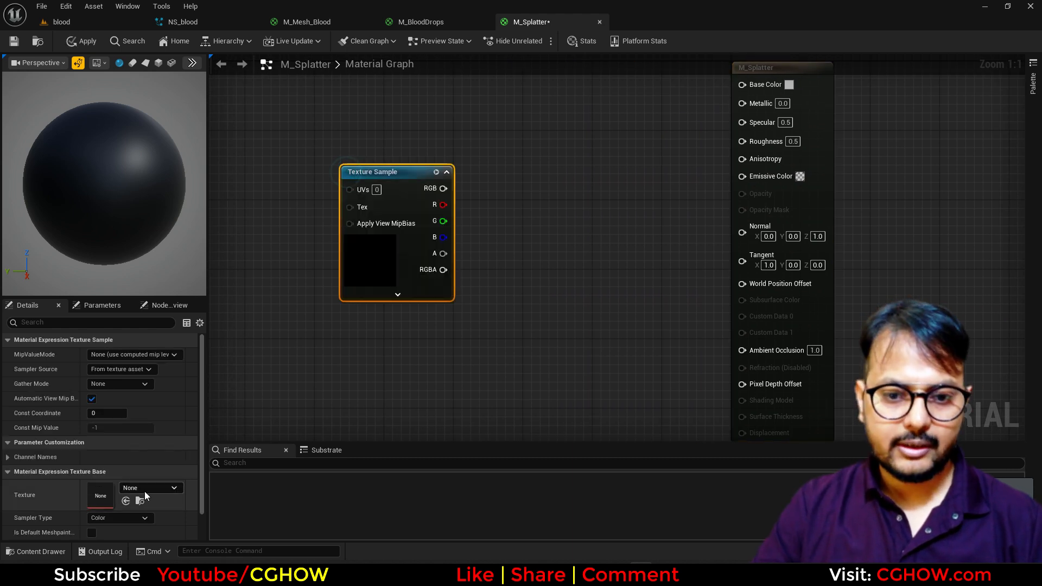
{"action": "left_click", "coordinate": [144, 490]}
{"action": "type", "text": "aura"}
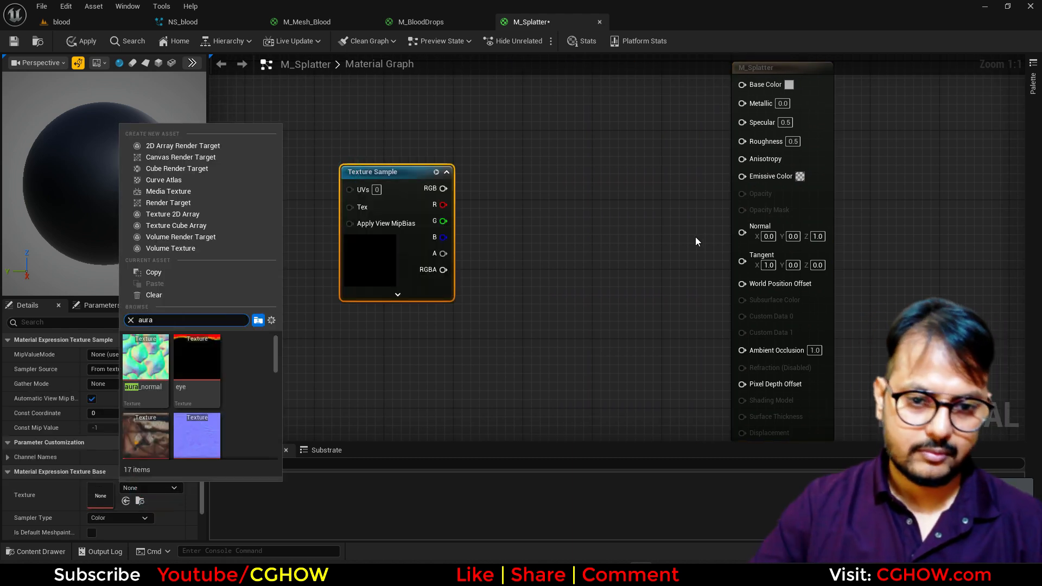
{"action": "scroll", "coordinate": [234, 405], "scroll_direction": "down", "scroll_amount": 5}
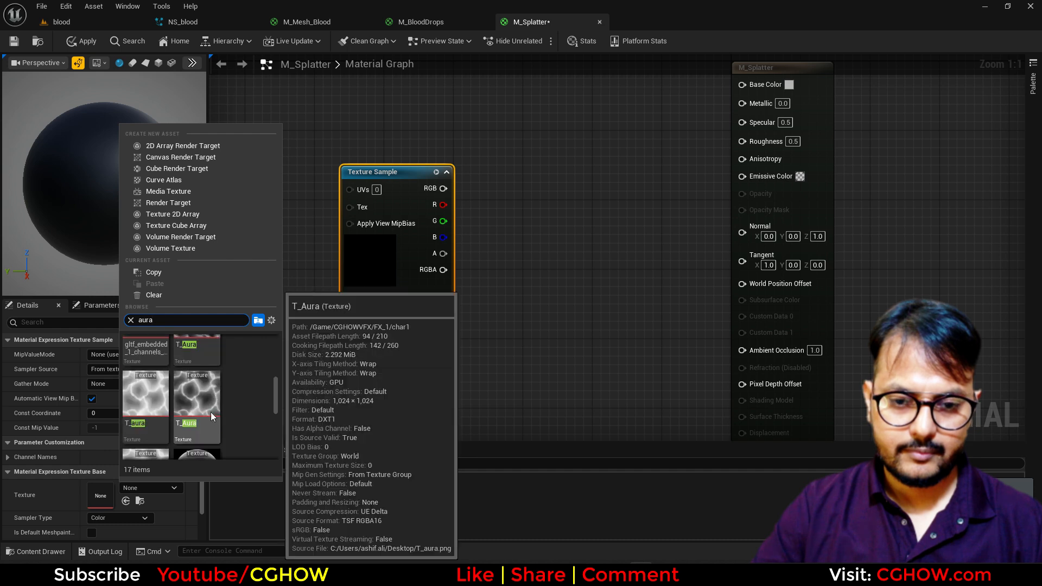
{"action": "left_click", "coordinate": [152, 405]}
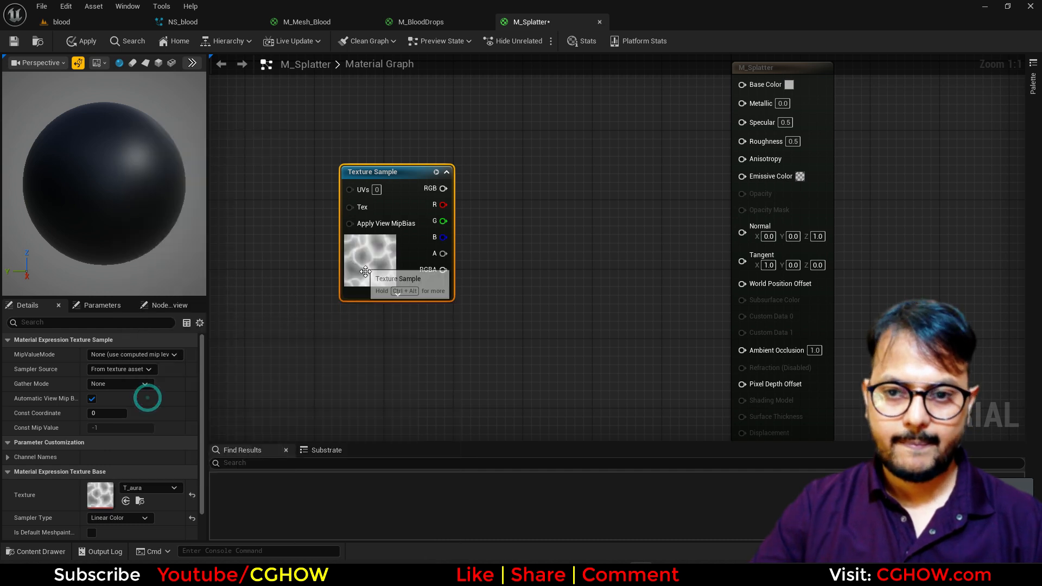
- Add a NormalFromHeightmapChaos function node below the texture sample
{"action": "right_click_drag", "start_coordinate": [382, 281], "coordinate": [469, 284]}
{"action": "right_click", "coordinate": [348, 317]}
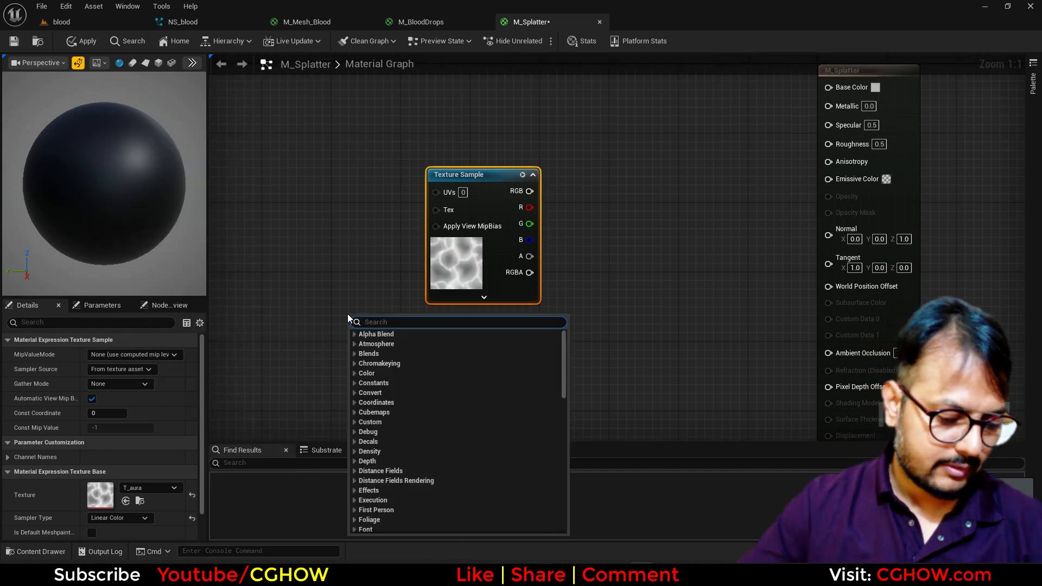
{"action": "type", "text": "chaor"}
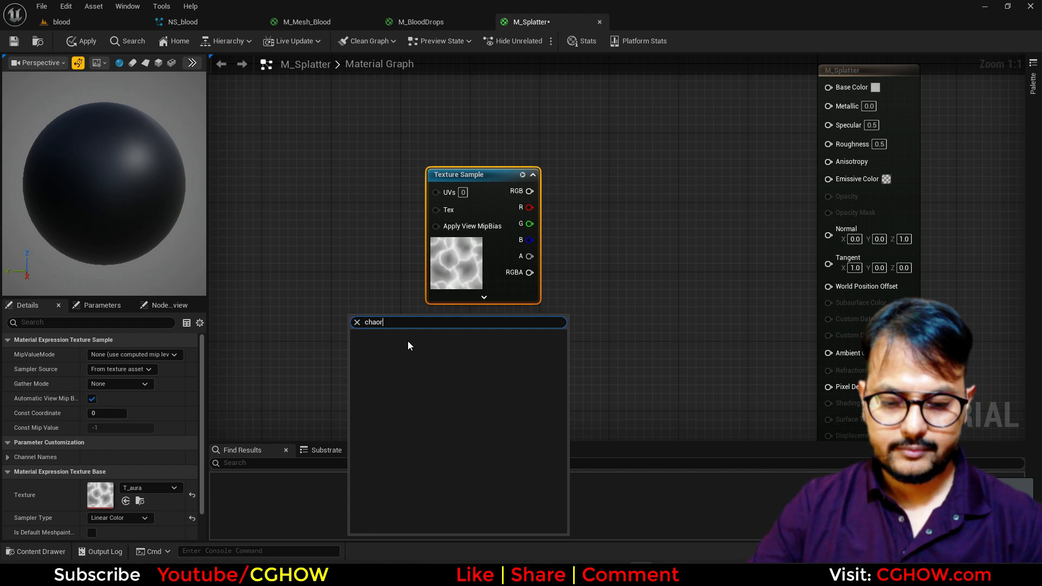
{"action": "key", "text": "BackSpace"}
{"action": "left_click", "coordinate": [416, 361]}
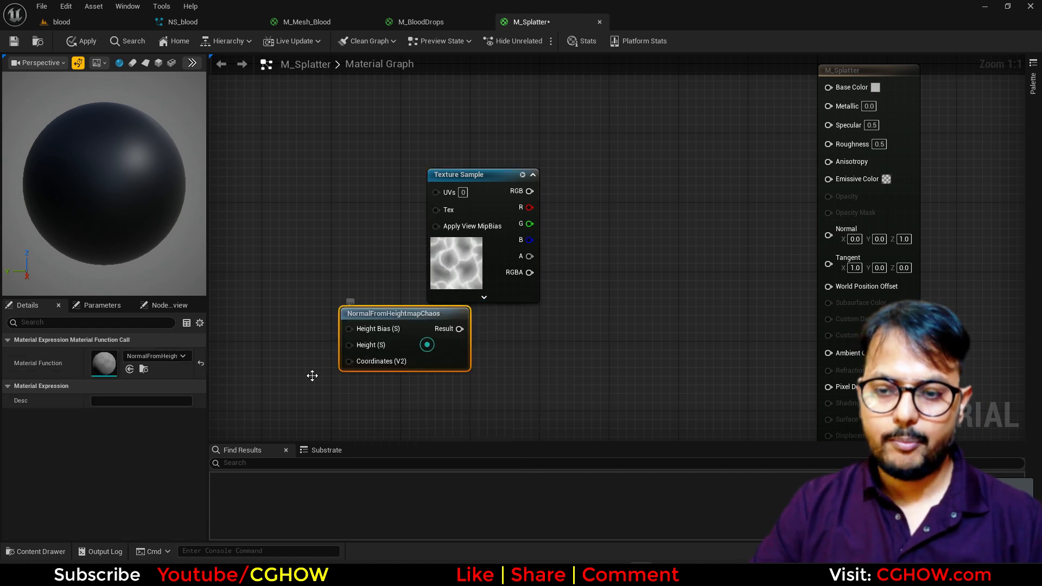
- Copy the Motion_4WayChaos node from inside NormalFromHeightmapChaos into M_Splatter, and delete the NormalFromHeightmapChaos node
{"action": "right_click_drag", "start_coordinate": [266, 260], "coordinate": [730, 283]}
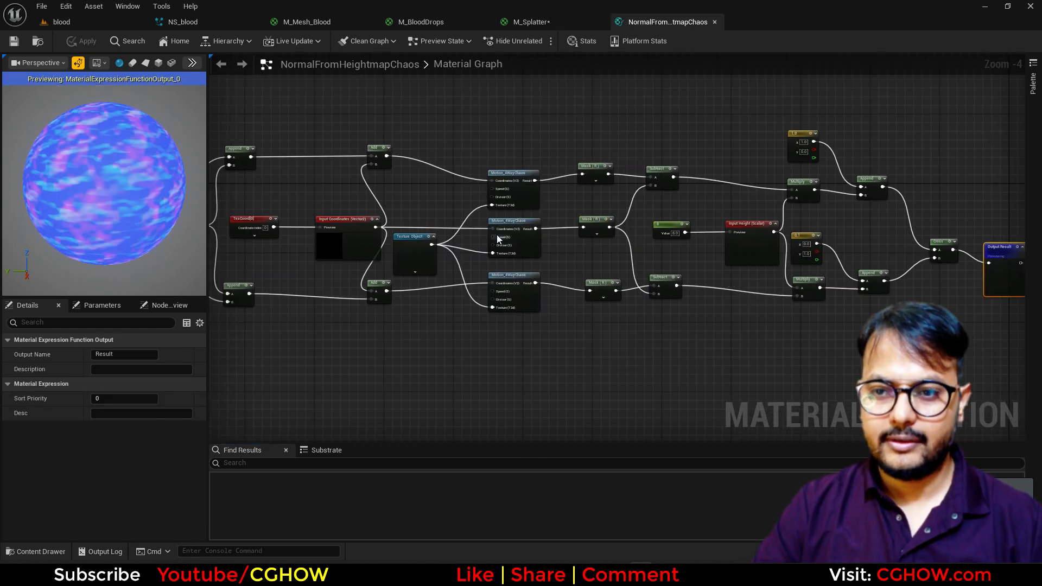
{"action": "scroll", "coordinate": [498, 238], "scroll_direction": "up", "scroll_amount": 4}
{"action": "left_click", "coordinate": [543, 253]}
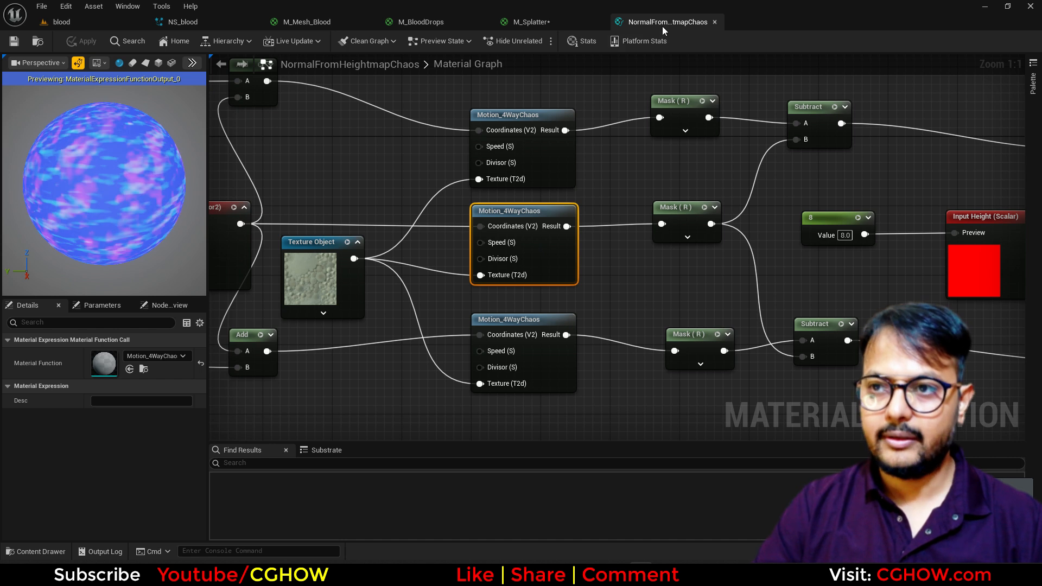
{"action": "left_click", "coordinate": [714, 21]}
{"action": "left_click", "coordinate": [582, 364]}
{"action": "key", "text": "ctrl+v"}
{"action": "left_click", "coordinate": [440, 353]}
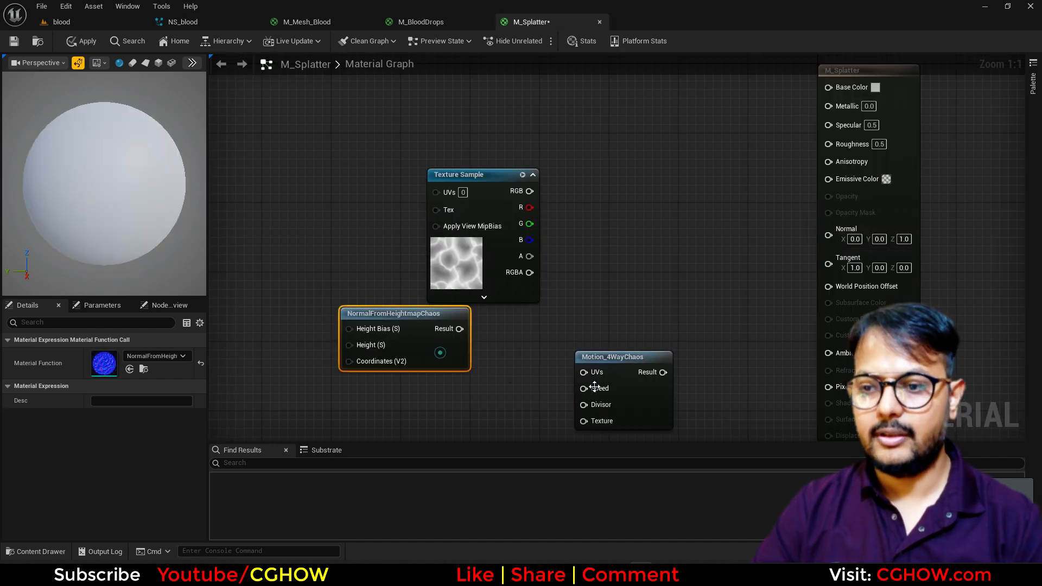
{"action": "key", "text": "Delete"}
- Convert the T_aura texture sample to a texture object and connect it to the Texture input of Motion_4WayChaos
{"action": "left_click_drag", "start_coordinate": [625, 391], "coordinate": [458, 369]}
{"action": "right_click", "coordinate": [470, 248]}
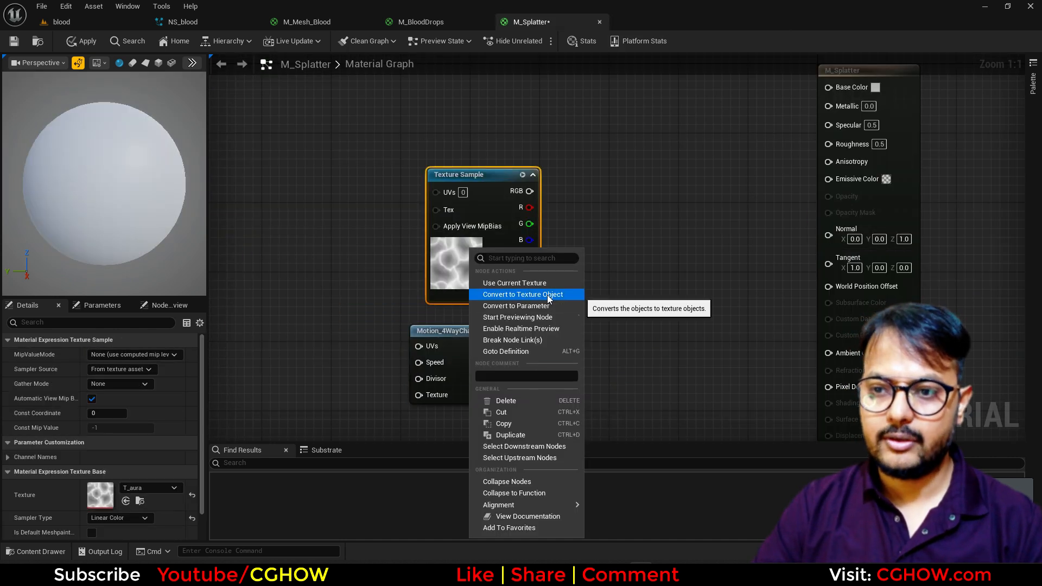
{"action": "left_click", "coordinate": [548, 295]}
{"action": "left_click_drag", "start_coordinate": [480, 255], "coordinate": [324, 460]}
{"action": "left_click_drag", "start_coordinate": [369, 412], "coordinate": [435, 350]}
- Preview the Motion_4WayChaos node on a plane mesh and examine its moving pattern up close
{"action": "left_click", "coordinate": [473, 321]}
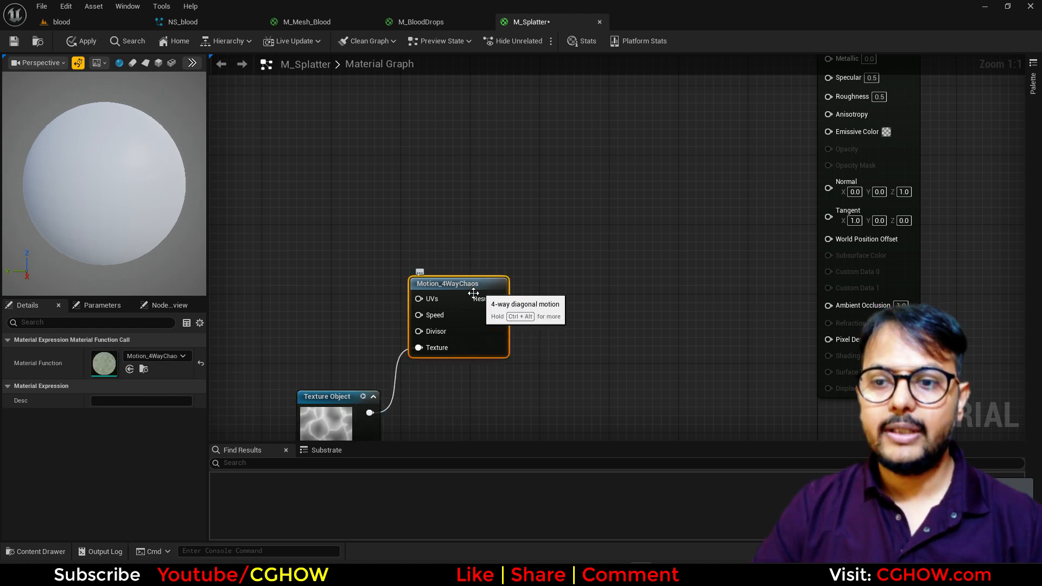
{"action": "key", "text": "space"}
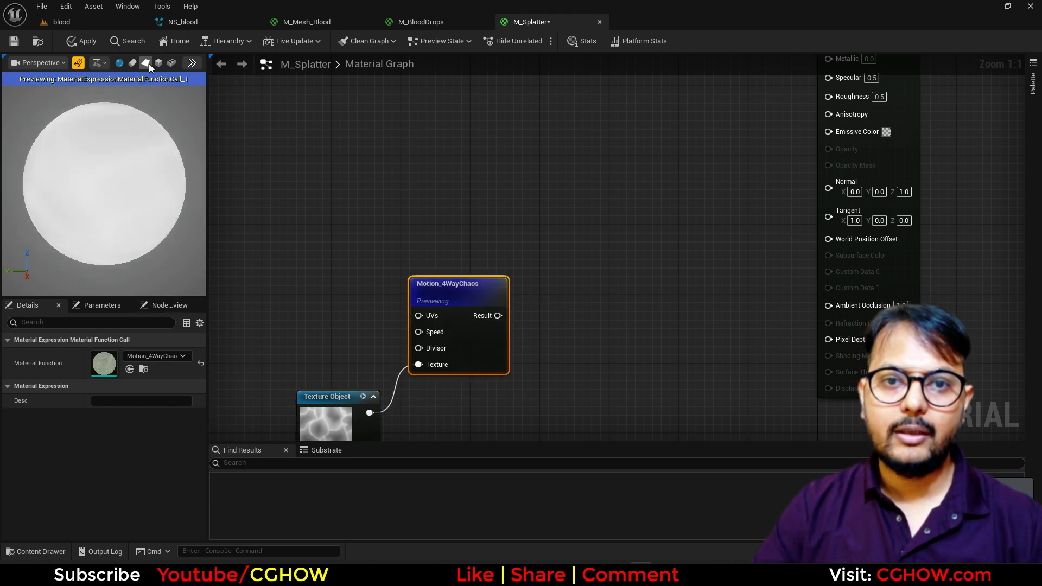
{"action": "left_click", "coordinate": [144, 63]}
{"action": "right_click_drag", "start_coordinate": [542, 290], "coordinate": [537, 241]}
{"action": "scroll", "coordinate": [83, 183], "scroll_direction": "up", "scroll_amount": 5}
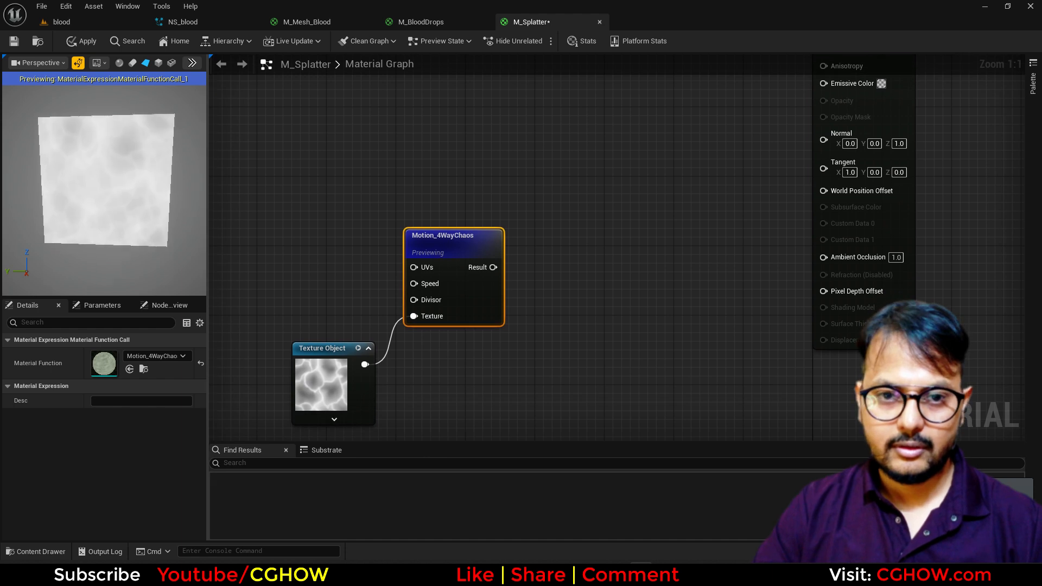
{"action": "scroll", "coordinate": [64, 178], "scroll_direction": "down", "scroll_amount": 4}
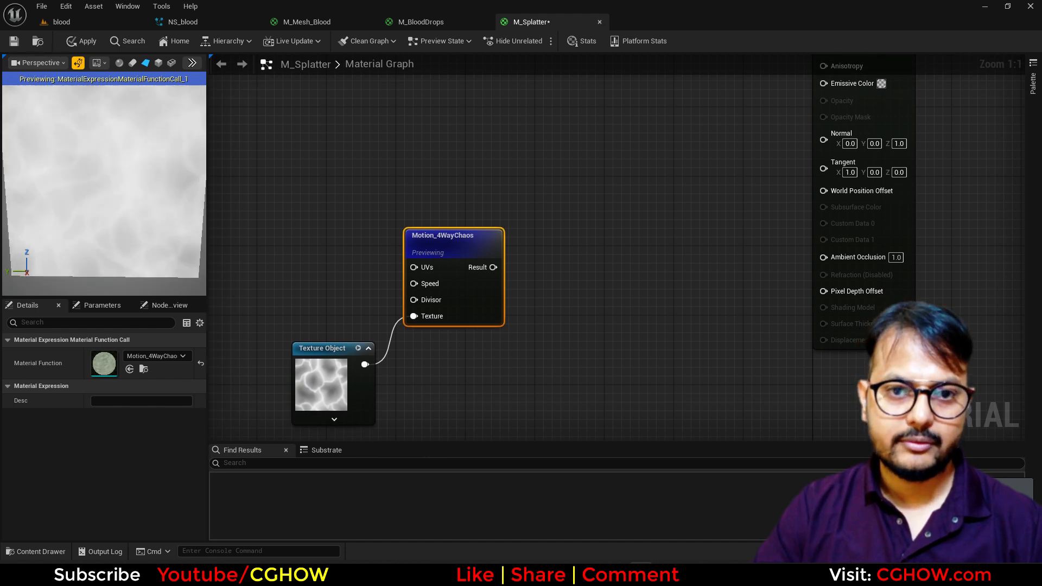
- Add a TexCoord node and a Multiply node, and connect TexCoord to the Multiply's A input
{"action": "right_click_drag", "start_coordinate": [269, 225], "coordinate": [343, 195]}
{"action": "left_click", "coordinate": [343, 191]}
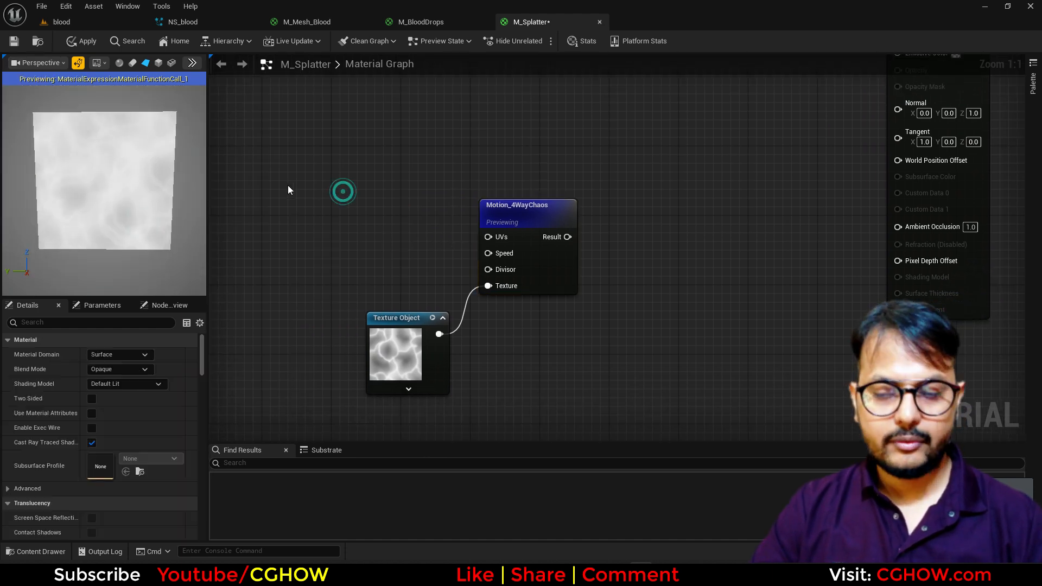
{"action": "left_click", "coordinate": [287, 186]}
{"action": "left_click", "coordinate": [384, 187]}
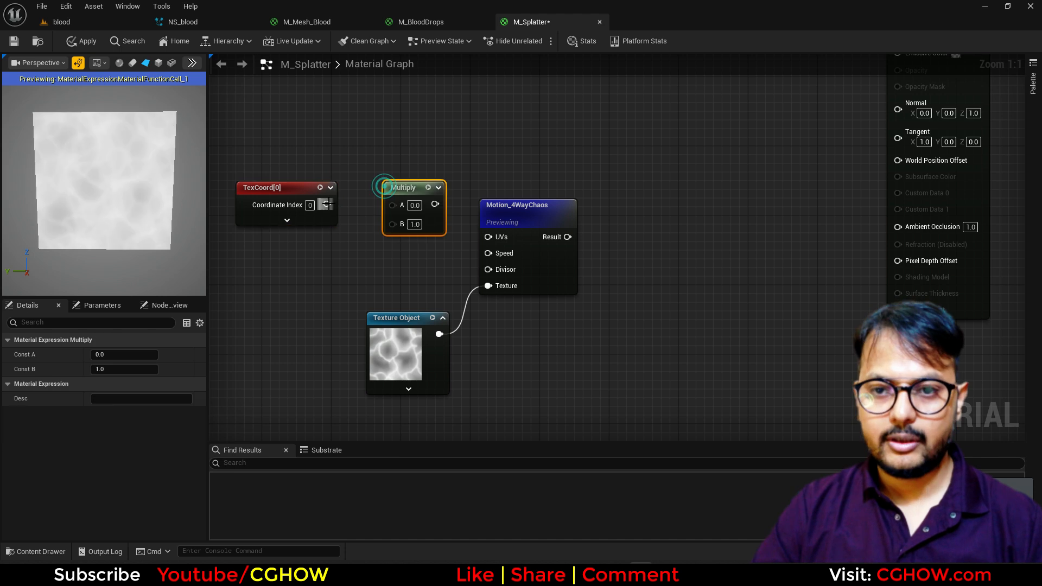
{"action": "left_click_drag", "start_coordinate": [398, 209], "coordinate": [398, 210]}
- Add a Dynamic Parameter node and connect its Param1 output to the Multiply's B input
{"action": "right_click_drag", "start_coordinate": [268, 274], "coordinate": [314, 284]}
{"action": "right_click", "coordinate": [315, 286]}
{"action": "type", "text": "dy"}
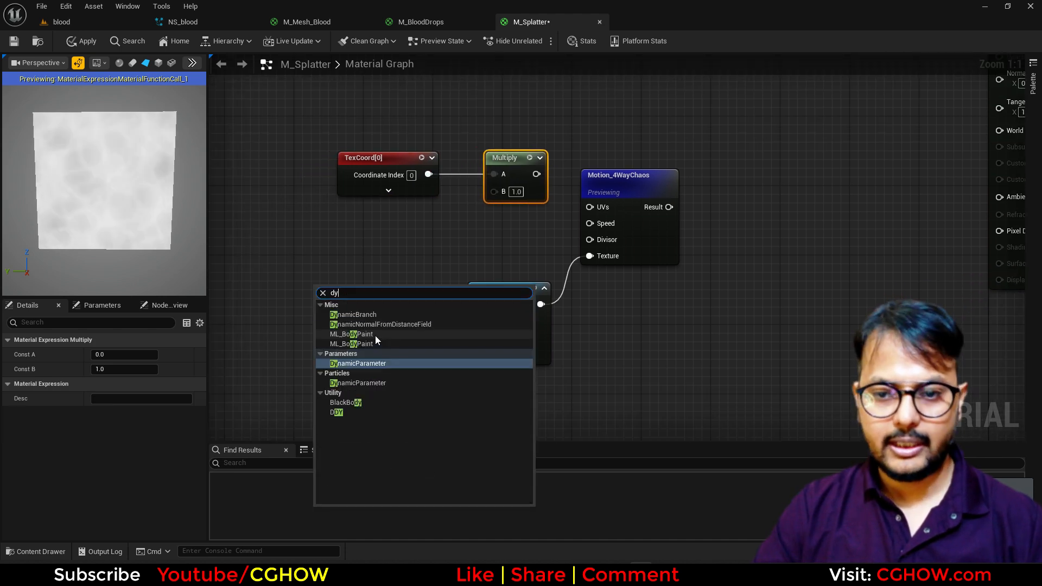
{"action": "left_click", "coordinate": [356, 364]}
{"action": "left_click_drag", "start_coordinate": [422, 311], "coordinate": [493, 191]}
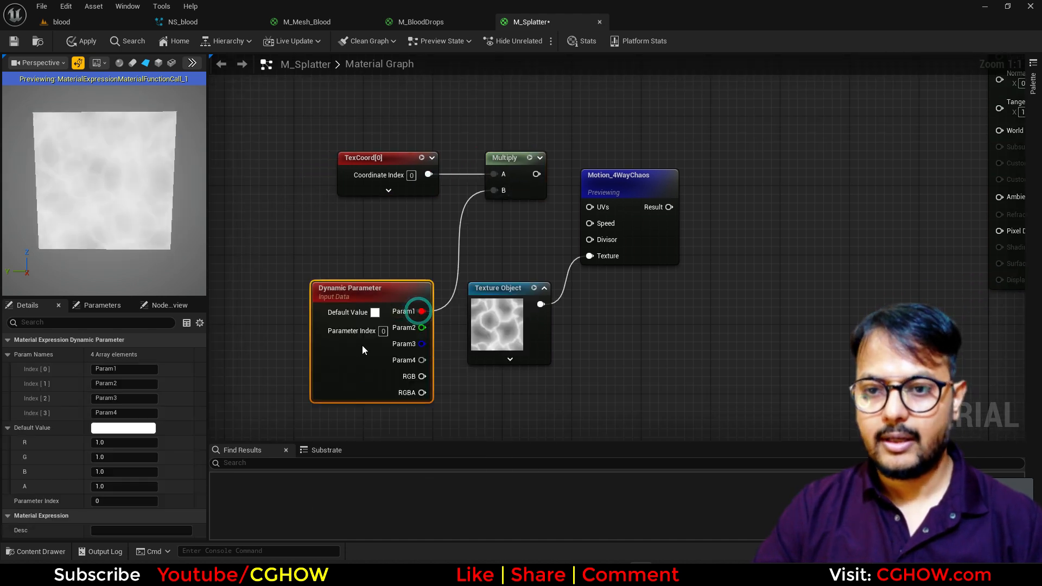
- Name the first two dynamic parameters tile and speed, connecting Multiply to UVs and the second parameter to Speed on Motion_4WayChaos
{"action": "type", "text": "tile"}
{"action": "key", "text": "Return"}
{"action": "left_click_drag", "start_coordinate": [422, 327], "coordinate": [603, 214]}
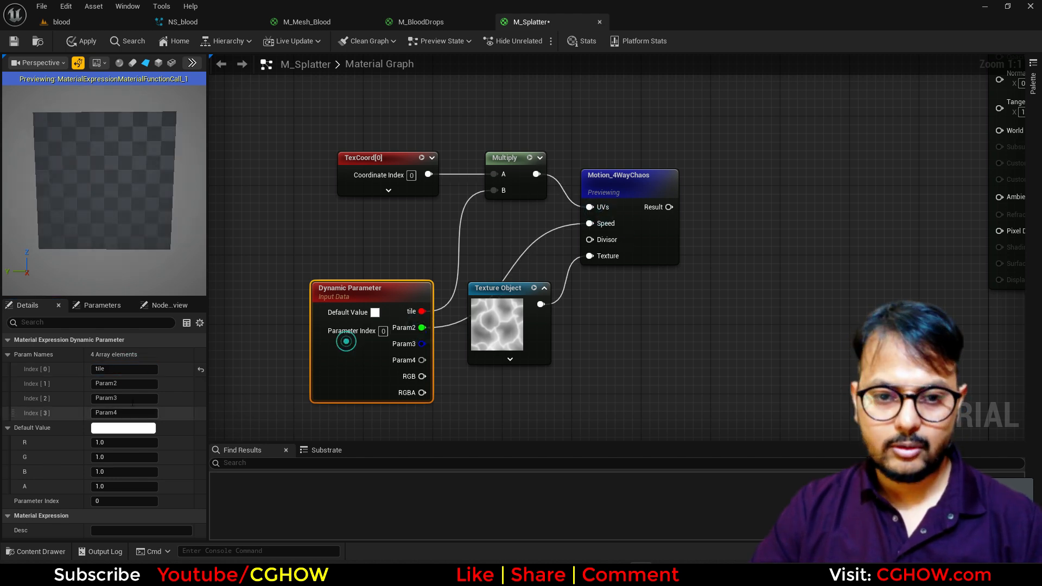
{"action": "left_click", "coordinate": [125, 383]}
{"action": "type", "text": "spee"}
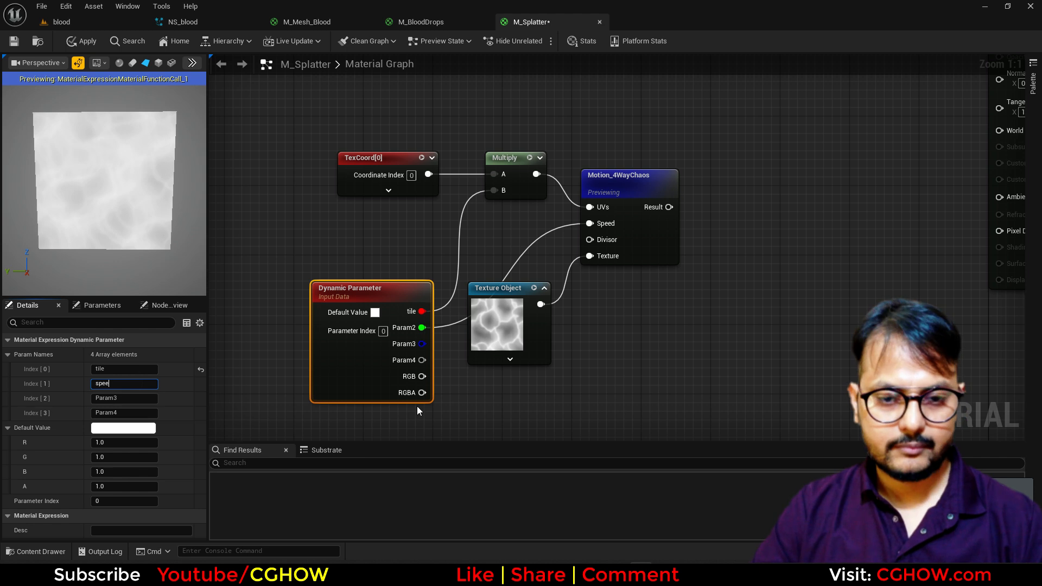
{"action": "type", "text": "d"}
{"action": "left_click", "coordinate": [665, 314]}
- Add a Power node, feeding its Base from the Motion_4WayChaos Result and its Exp from Param3
{"action": "right_click_drag", "start_coordinate": [664, 314], "coordinate": [454, 379]}
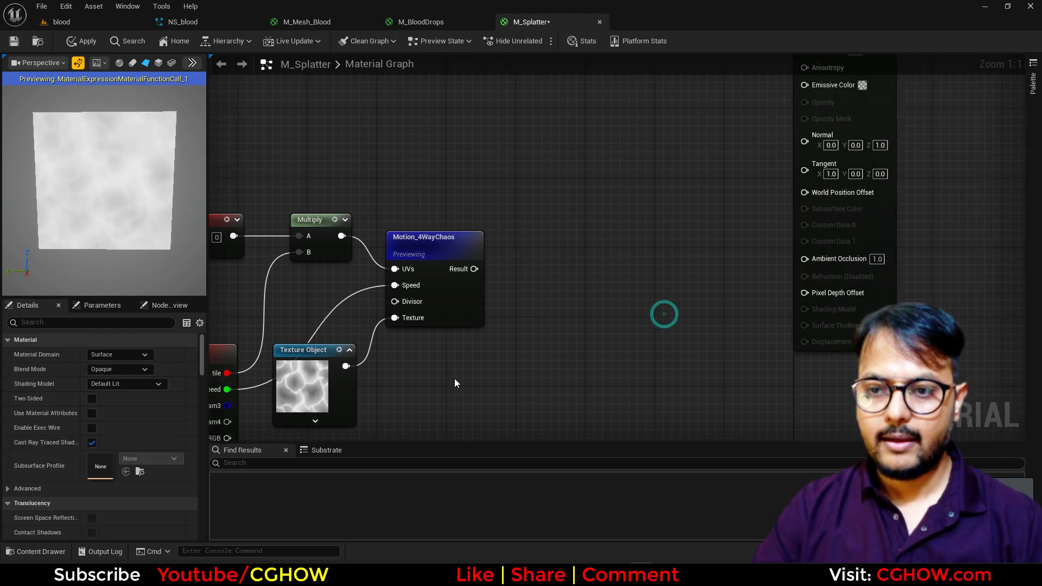
{"action": "left_click", "coordinate": [499, 241]}
{"action": "left_click_drag", "start_coordinate": [514, 263], "coordinate": [514, 264]}
{"action": "right_click_drag", "start_coordinate": [503, 330], "coordinate": [635, 287]}
{"action": "left_click_drag", "start_coordinate": [643, 240], "coordinate": [338, 367]}
- Rename the third dynamic parameter as dissolve
{"action": "left_click", "coordinate": [294, 401]}
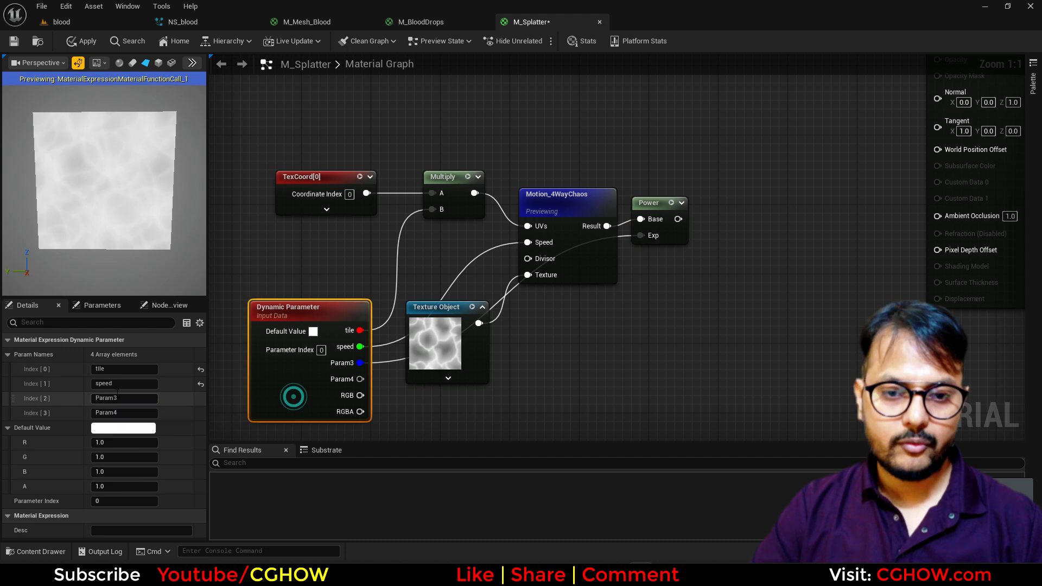
{"action": "key", "text": "ctrl+a"}
{"action": "type", "text": "dissolve"}
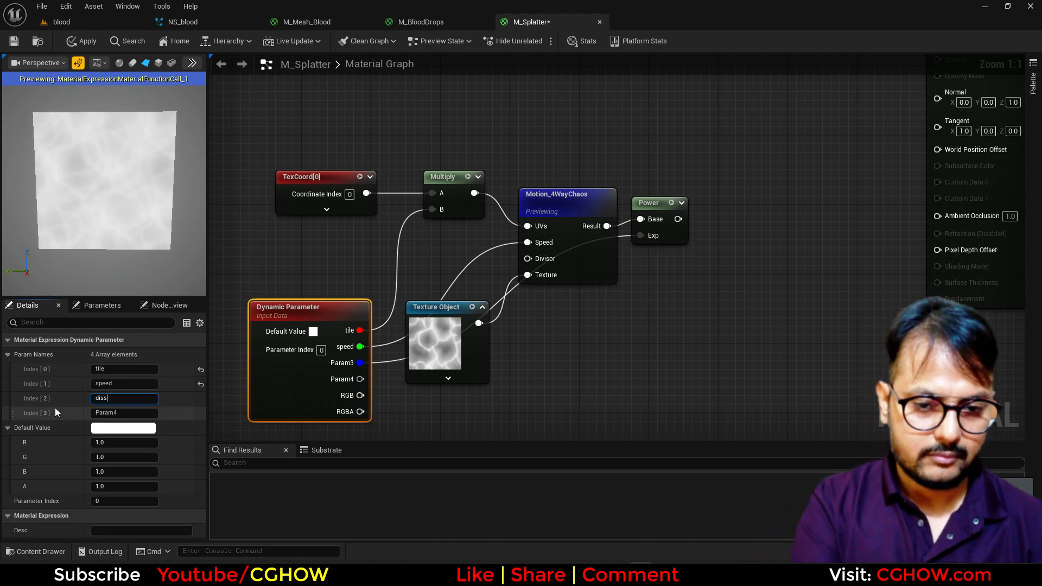
{"action": "key", "text": "Return"}
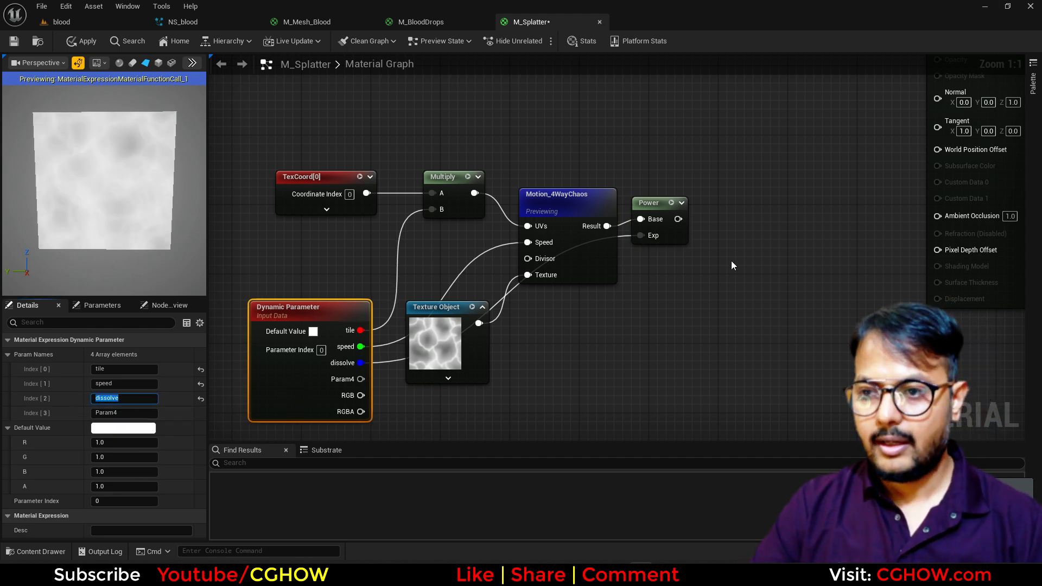
- Move the Power node clear of the others and add a RadialGradientExponential node above the Motion_4WayChaos branch
{"action": "left_click_drag", "start_coordinate": [660, 225], "coordinate": [704, 286]}
{"action": "right_click_drag", "start_coordinate": [558, 105], "coordinate": [519, 120]}
{"action": "right_click", "coordinate": [519, 120]}
{"action": "type", "text": "rad"}
{"action": "left_click", "coordinate": [559, 153]}
{"action": "left_click_drag", "start_coordinate": [600, 164], "coordinate": [493, 141]}
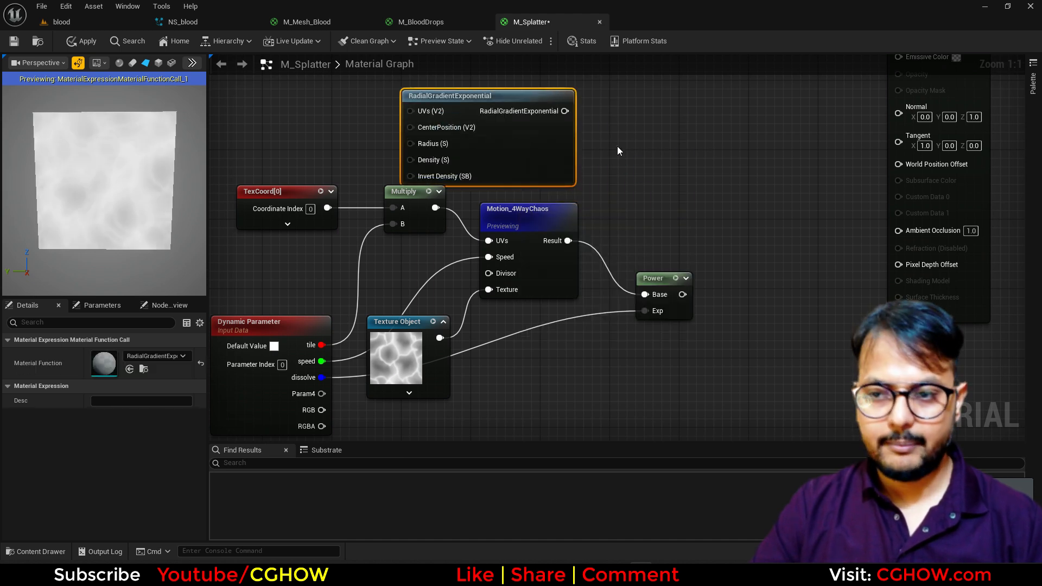
- Multiply RadialGradientExponential by the Motion_4WayChaos Result and connect the product to the Power node's Base
{"action": "left_click", "coordinate": [618, 150]}
{"action": "left_click_drag", "start_coordinate": [583, 128], "coordinate": [564, 111]}
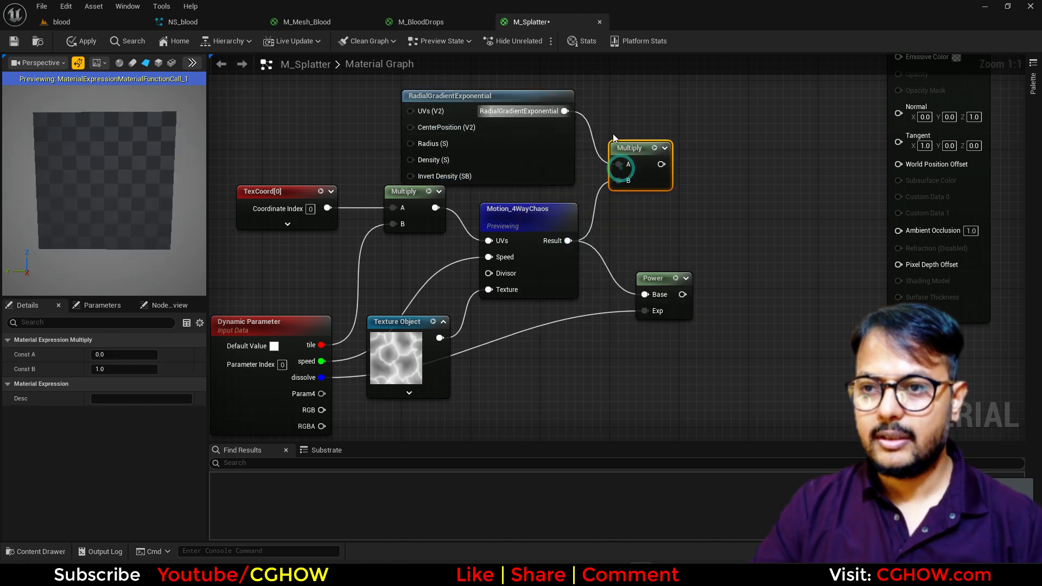
{"action": "left_click_drag", "start_coordinate": [661, 164], "coordinate": [645, 294]}
- Connect Param4 to the Density input of RadialGradientExponential and rename that parameter as Density
{"action": "right_click_drag", "start_coordinate": [571, 153], "coordinate": [465, 283]}
{"action": "right_click_drag", "start_coordinate": [332, 289], "coordinate": [522, 263]}
{"action": "left_click", "coordinate": [275, 235]}
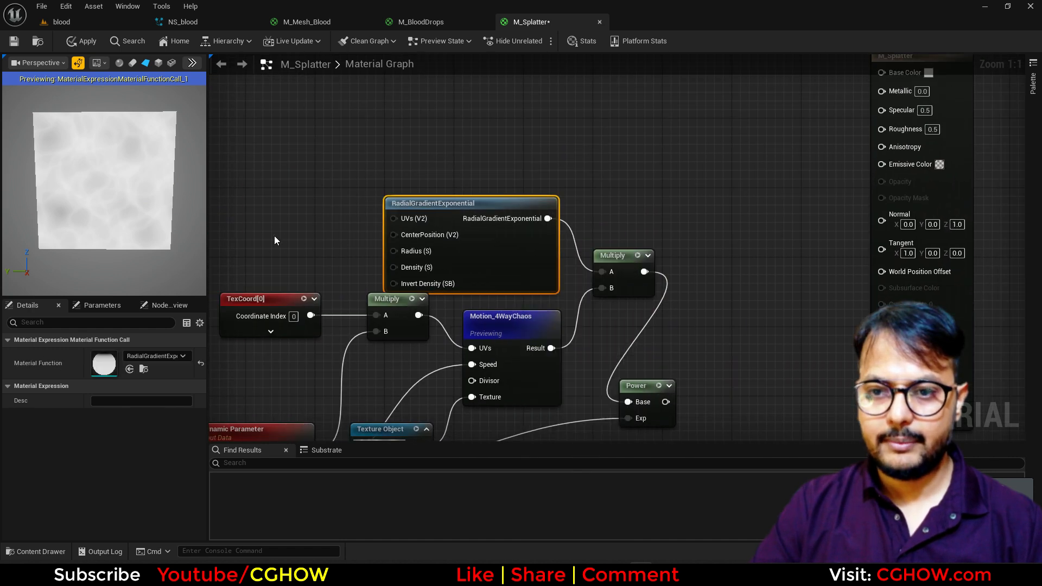
{"action": "right_click_drag", "start_coordinate": [298, 277], "coordinate": [388, 176]}
{"action": "left_click_drag", "start_coordinate": [481, 166], "coordinate": [392, 348]}
{"action": "left_click", "coordinate": [341, 374]}
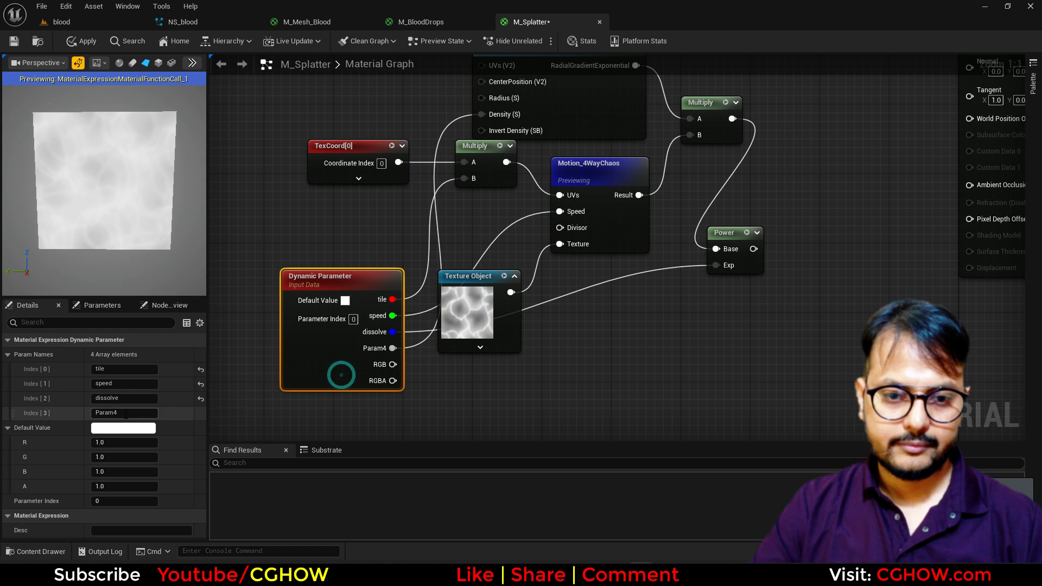
{"action": "type", "text": "Density"}
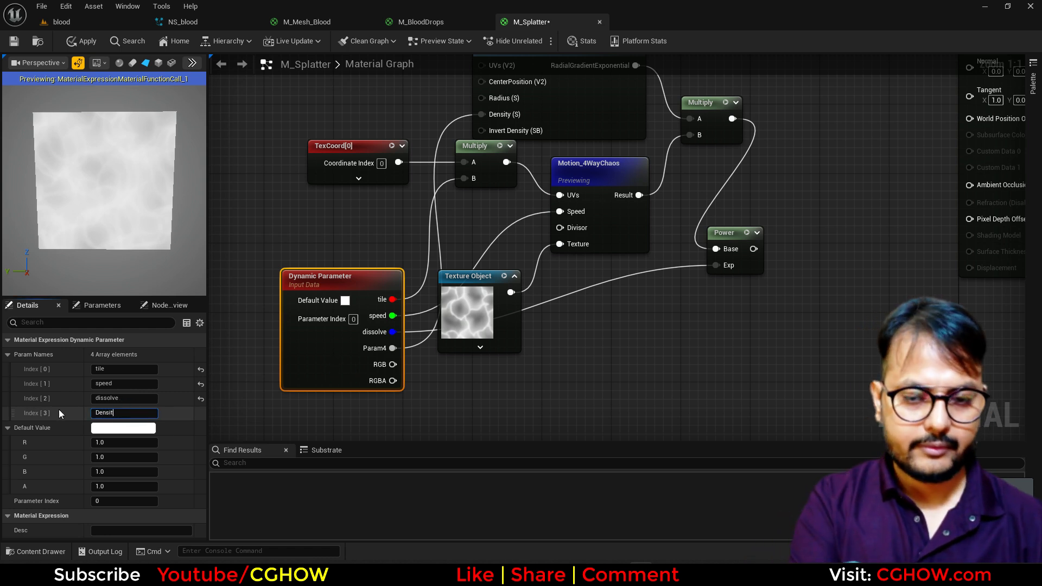
{"action": "key", "text": "Return"}
- Add a Particle Color node and connect its RGB output to the material's Base Color
{"action": "right_click_drag", "start_coordinate": [766, 162], "coordinate": [567, 337]}
{"action": "right_click", "coordinate": [519, 155]}
{"action": "type", "text": "pa"}
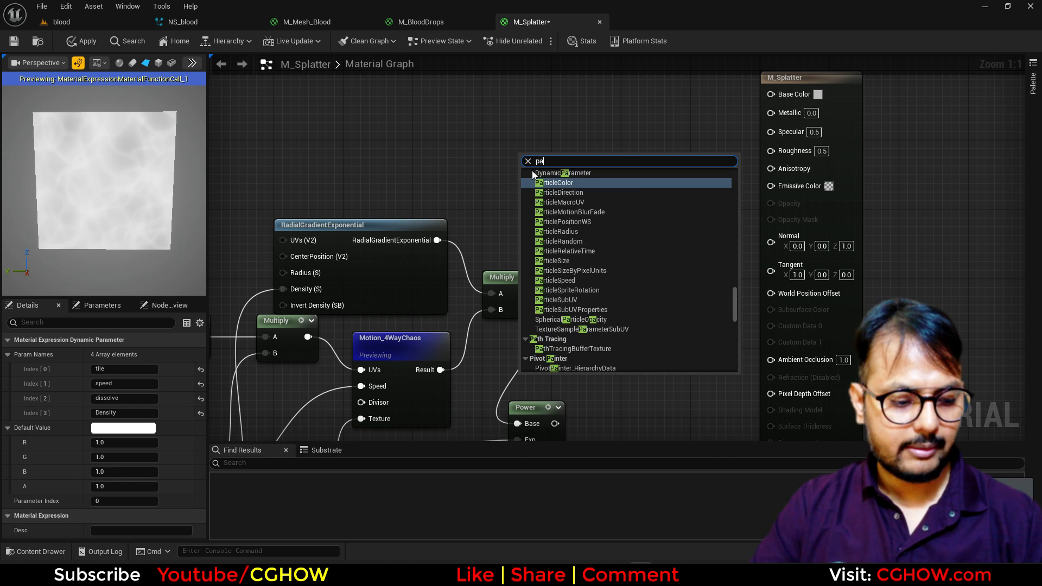
{"action": "key", "text": "Return"}
{"action": "right_click_drag", "start_coordinate": [575, 243], "coordinate": [495, 225]}
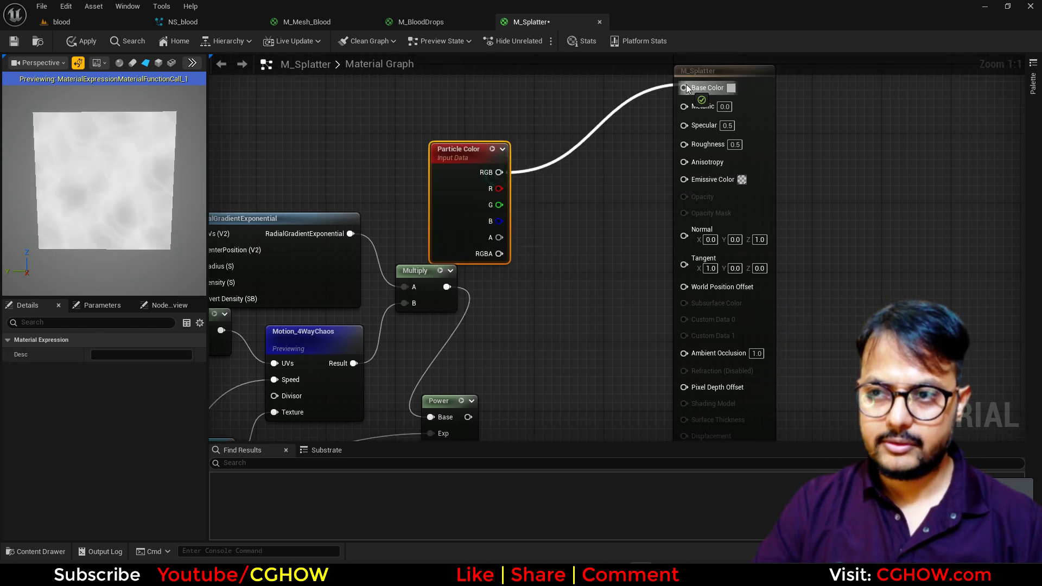
{"action": "left_click_drag", "start_coordinate": [687, 86], "coordinate": [686, 87]}
{"action": "key", "text": "n"}
{"action": "left_click", "coordinate": [525, 291]}
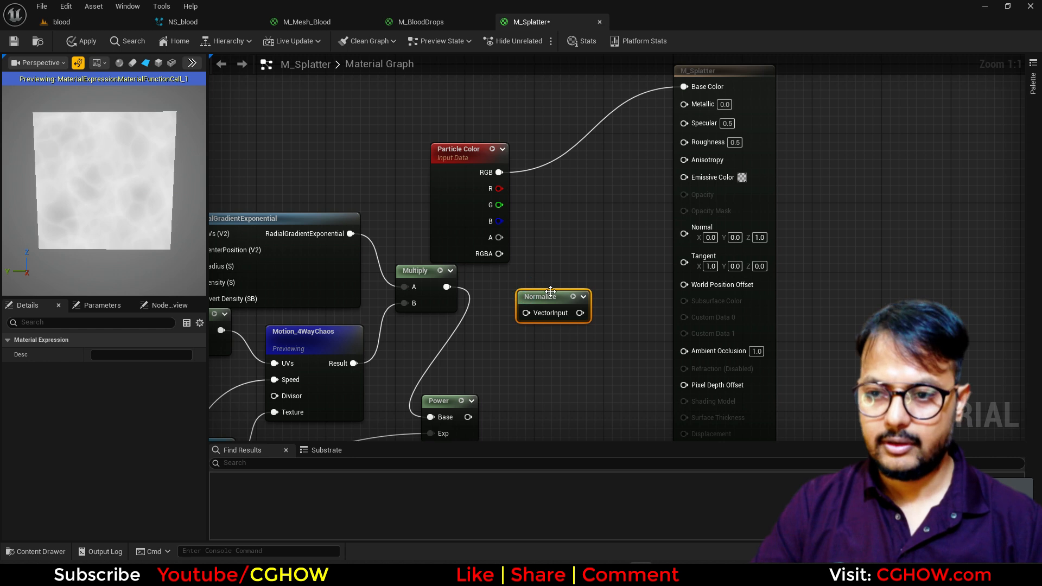
{"action": "key", "text": "Delete"}
- Multiply the Particle Color alpha by the Power output and connect the result to the material's Opacity
{"action": "key", "text": "m"}
{"action": "left_click", "coordinate": [546, 292]}
{"action": "left_click_drag", "start_coordinate": [468, 417], "coordinate": [554, 321]}
{"action": "left_click_drag", "start_coordinate": [499, 238], "coordinate": [554, 304]}
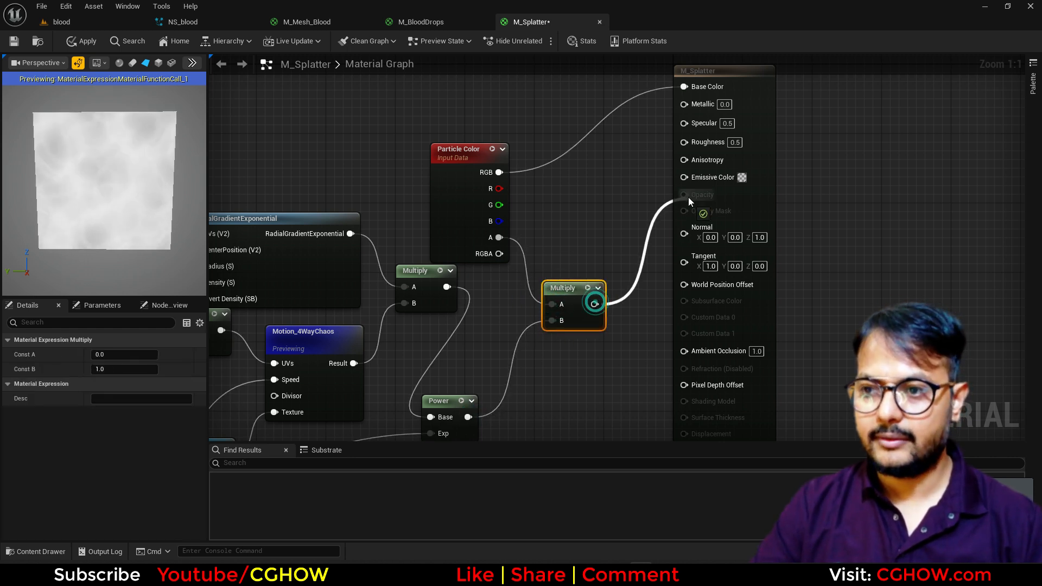
{"action": "left_click_drag", "start_coordinate": [688, 197], "coordinate": [685, 195]}
- Set the M_Splatter blend mode to Translucent and make the material two-sided
{"action": "left_click", "coordinate": [757, 106]}
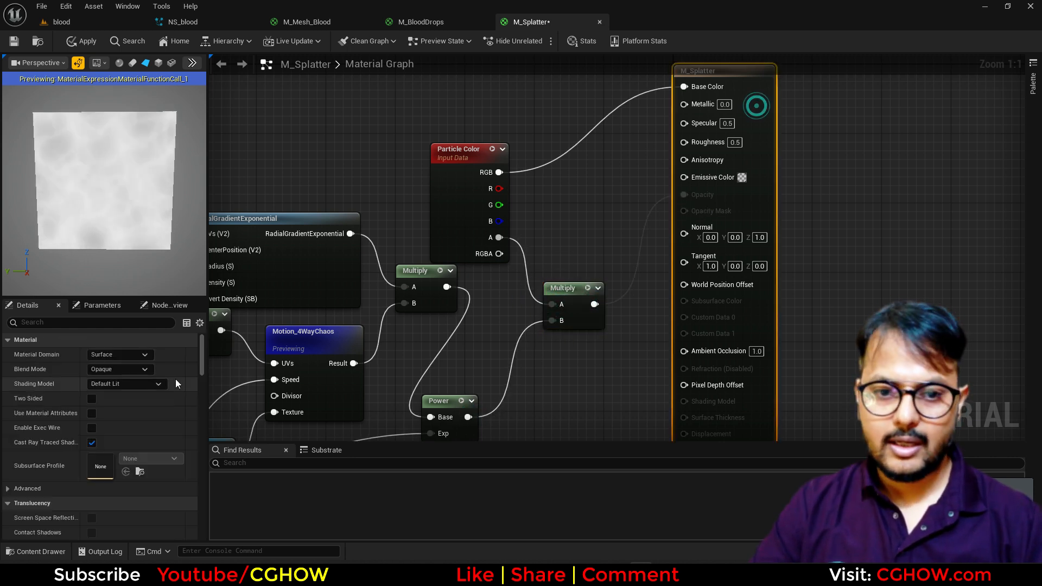
{"action": "left_click", "coordinate": [128, 386]}
{"action": "left_click", "coordinate": [126, 386]}
{"action": "left_click", "coordinate": [88, 402]}
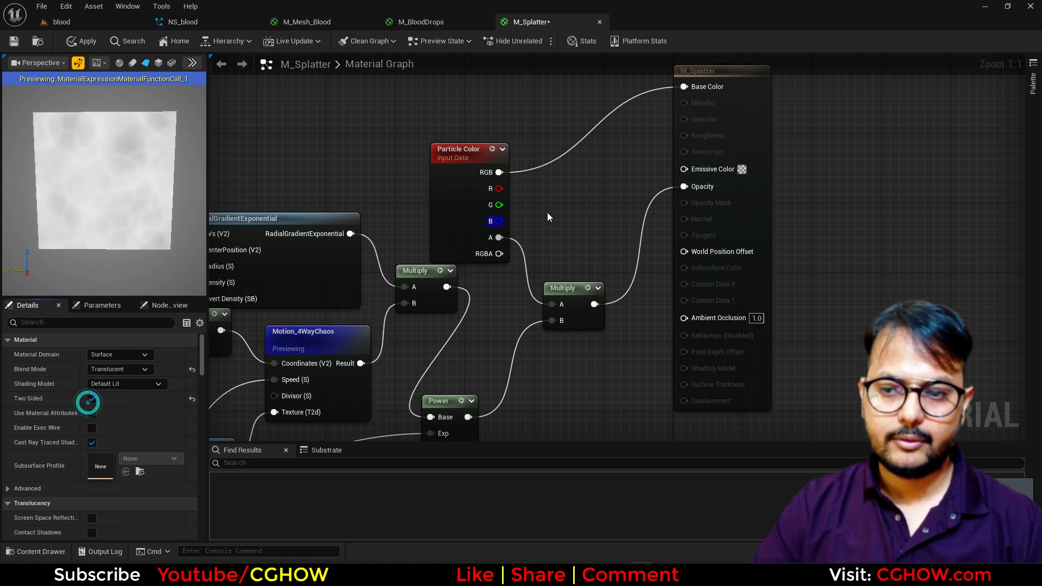
- Stop previewing the Motion_4WayChaos node and apply the material changes
{"action": "scroll", "coordinate": [549, 217], "scroll_direction": "down", "scroll_amount": 2}
{"action": "left_click", "coordinate": [492, 284]}
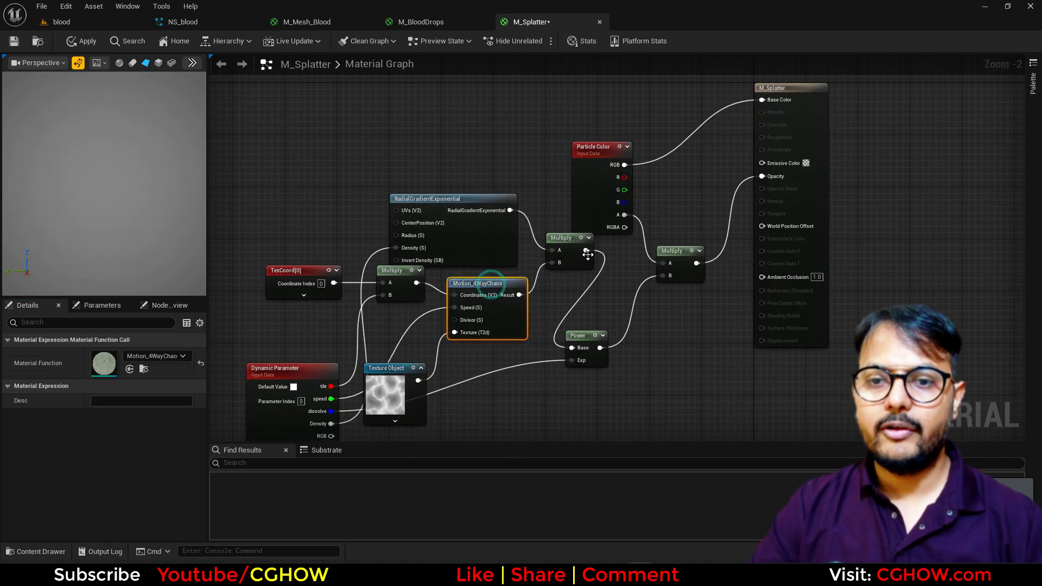
{"action": "left_click", "coordinate": [568, 242]}
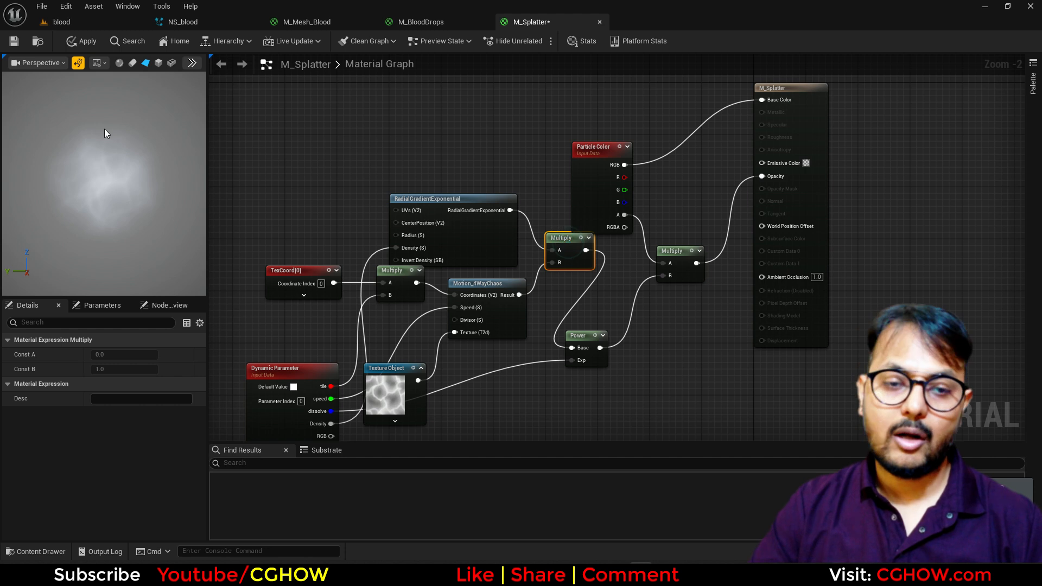
{"action": "left_click", "coordinate": [81, 41]}
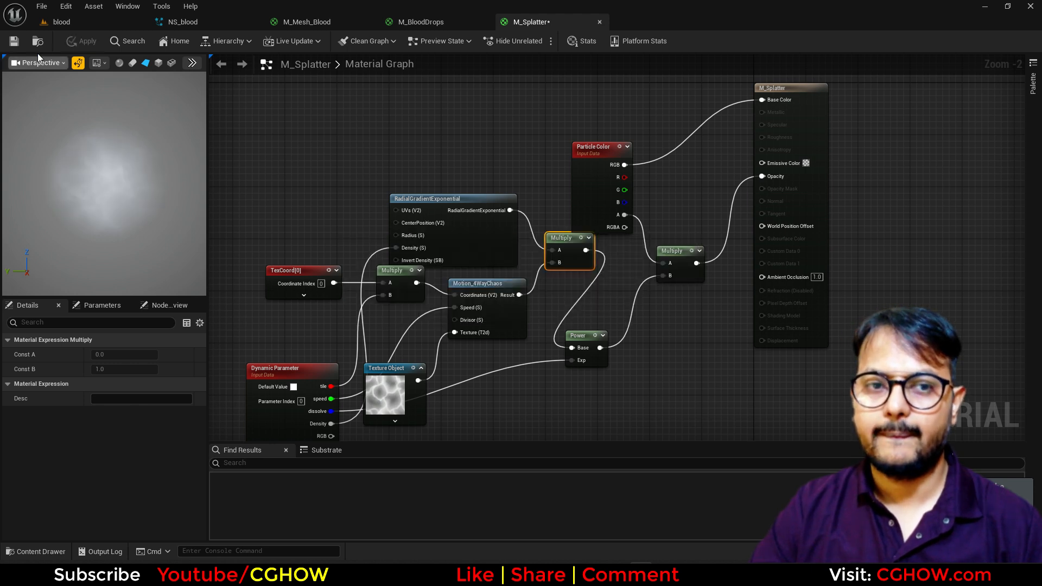
- Duplicate the Fountain004 emitter in the NS_blood system and place the copy beside it
{"action": "left_click", "coordinate": [135, 21]}
{"action": "left_click", "coordinate": [191, 22]}
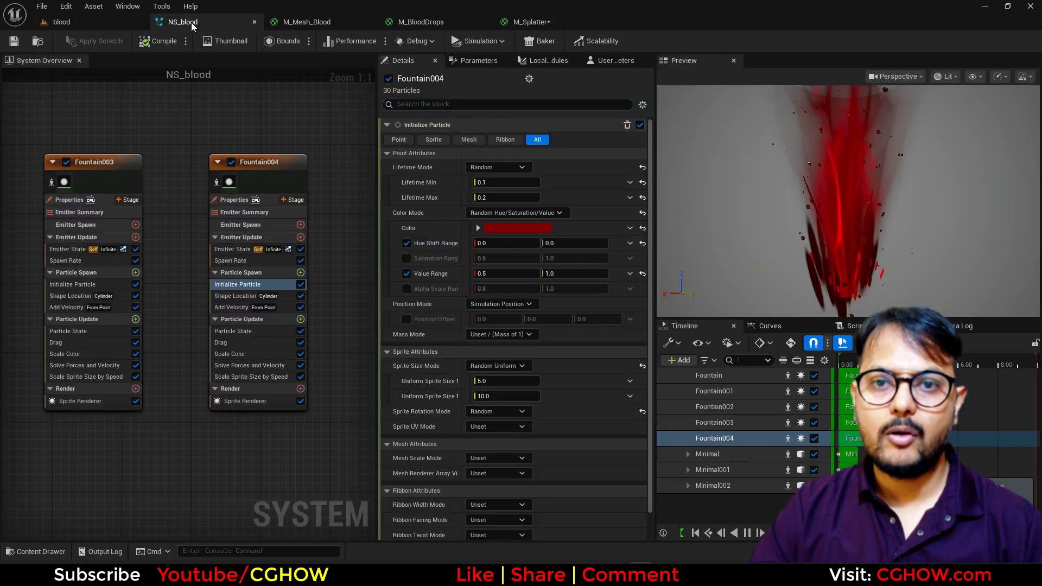
{"action": "left_click", "coordinate": [140, 178]}
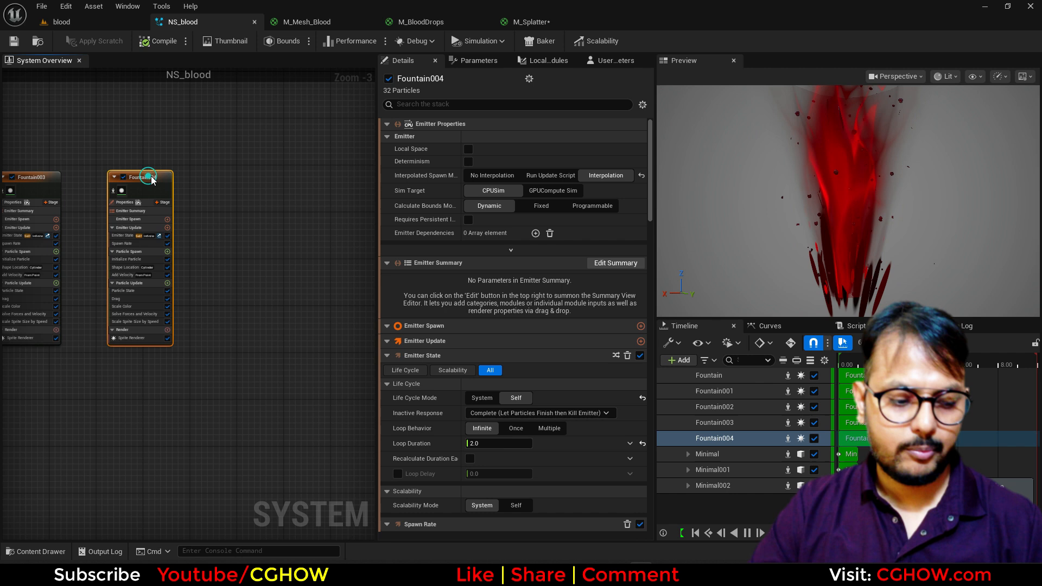
{"action": "left_click", "coordinate": [243, 164]}
{"action": "key", "text": "ctrl+v"}
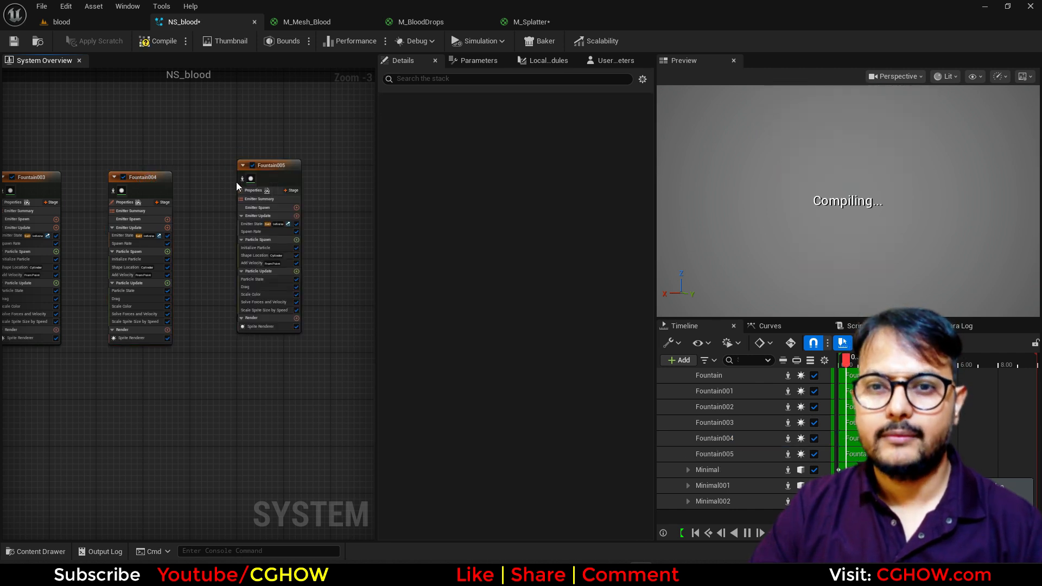
- Delete the Scale Sprite Size by Speed, Add Velocity and Shape Location modules from the duplicated emitter
{"action": "scroll", "coordinate": [182, 298], "scroll_direction": "up", "scroll_amount": 3}
{"action": "left_click", "coordinate": [253, 352]}
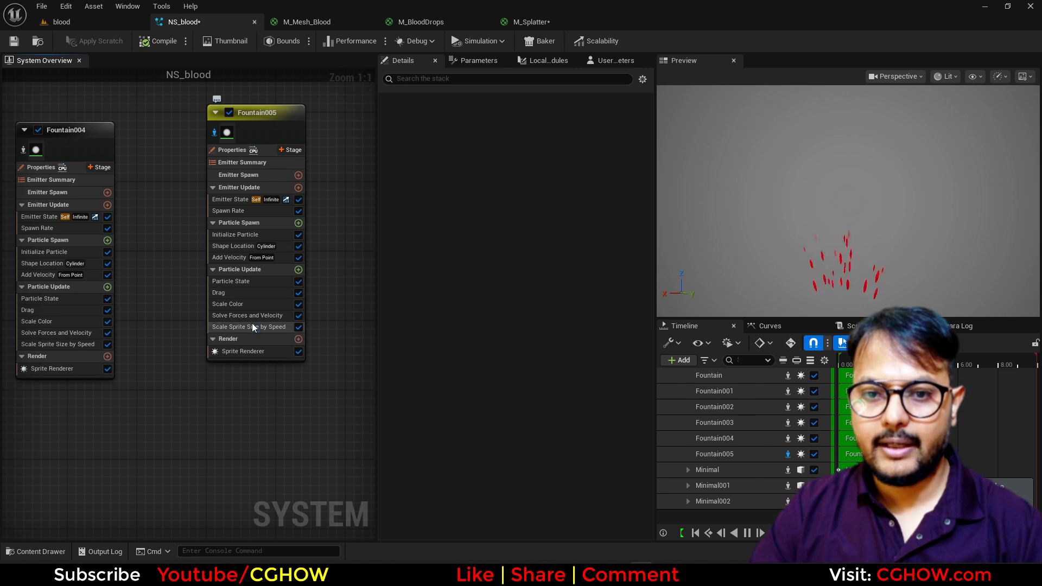
{"action": "left_click", "coordinate": [253, 327]}
{"action": "key", "text": "Delete"}
{"action": "left_click", "coordinate": [253, 342]}
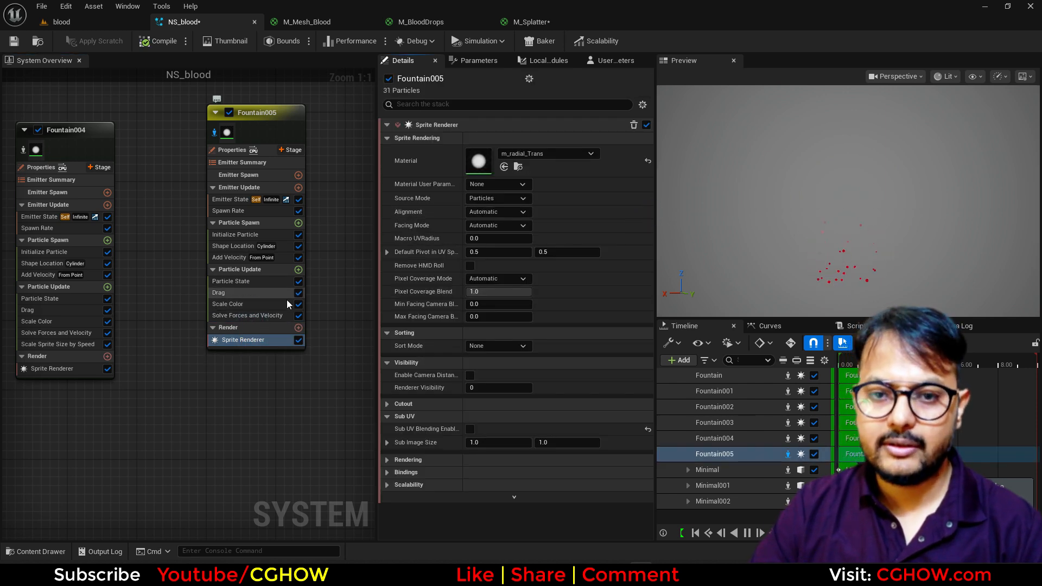
{"action": "left_click", "coordinate": [227, 259]}
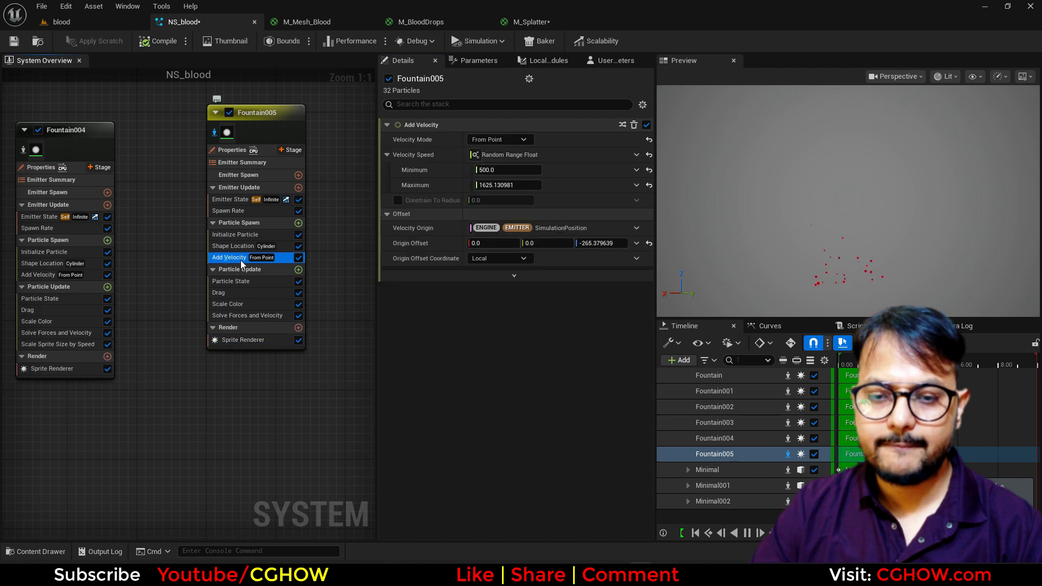
{"action": "key", "text": "Delete"}
{"action": "left_click", "coordinate": [236, 246]}
{"action": "key", "text": "Delete"}
- In the duplicated emitter's Initialize Particle module, set the uniform sprite size to 50–100 and the lifetime to 0.5–1.0
{"action": "left_click", "coordinate": [239, 234]}
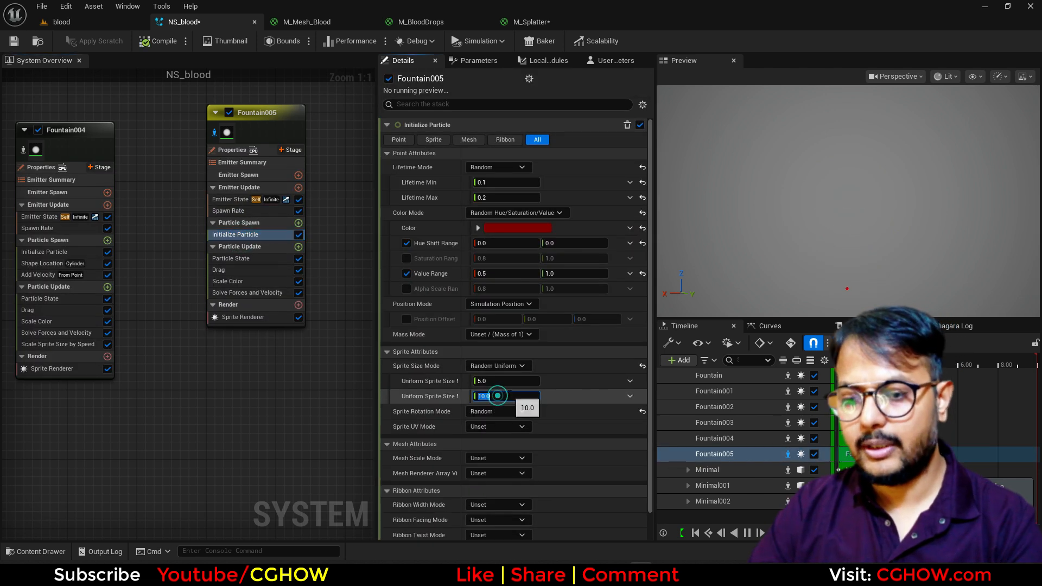
{"action": "left_click", "coordinate": [498, 381]}
{"action": "type", "text": "50"}
{"action": "key", "text": "Return"}
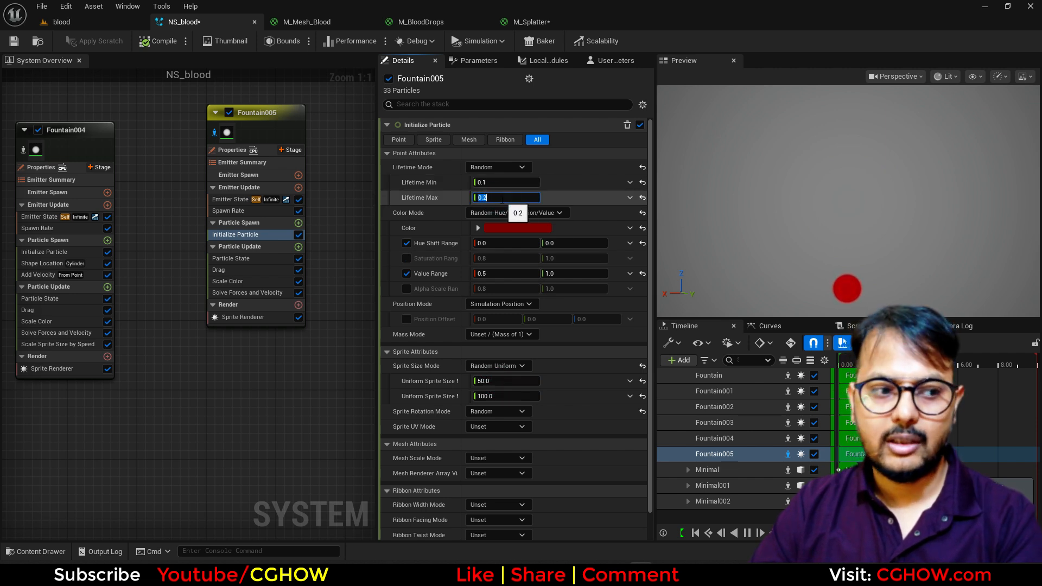
{"action": "left_click", "coordinate": [490, 182]}
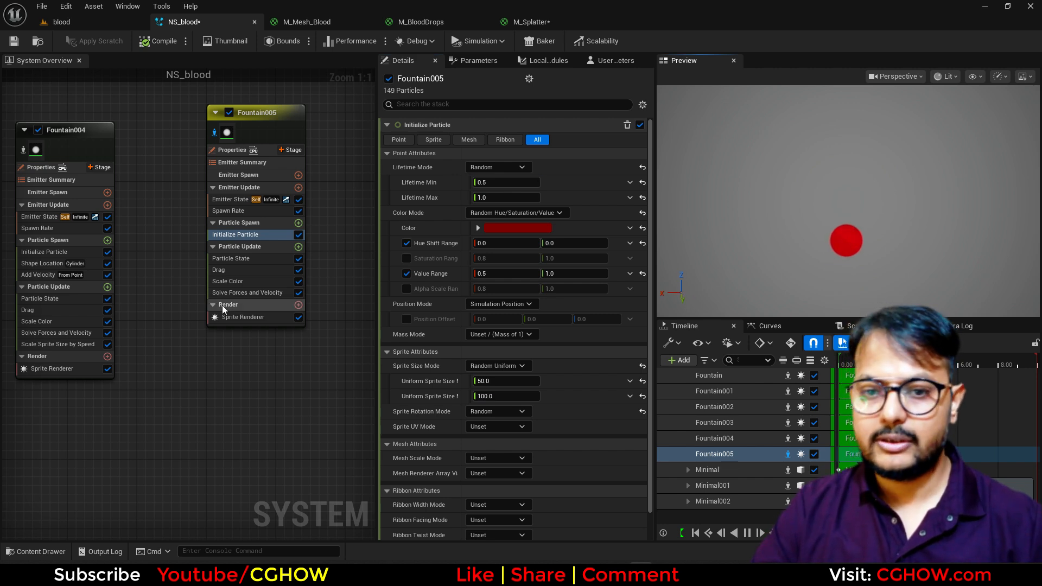
- Set the duplicated emitter's Sprite Renderer to Custom Alignment with the Custom Facing Vector facing mode
{"action": "left_click", "coordinate": [234, 317]}
{"action": "left_click", "coordinate": [497, 226]}
{"action": "left_click", "coordinate": [503, 242]}
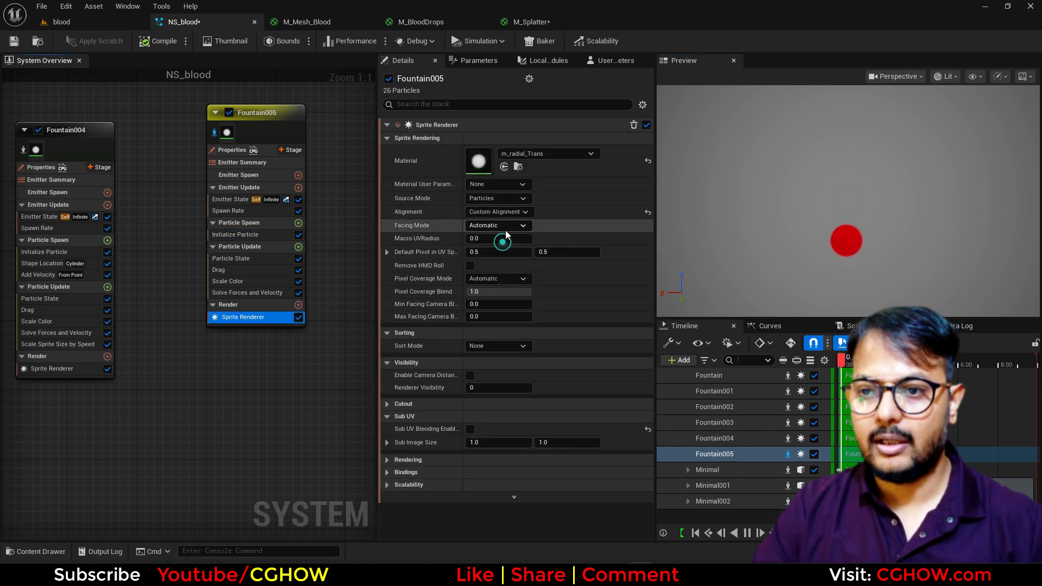
{"action": "left_click", "coordinate": [505, 226]}
{"action": "left_click", "coordinate": [514, 258]}
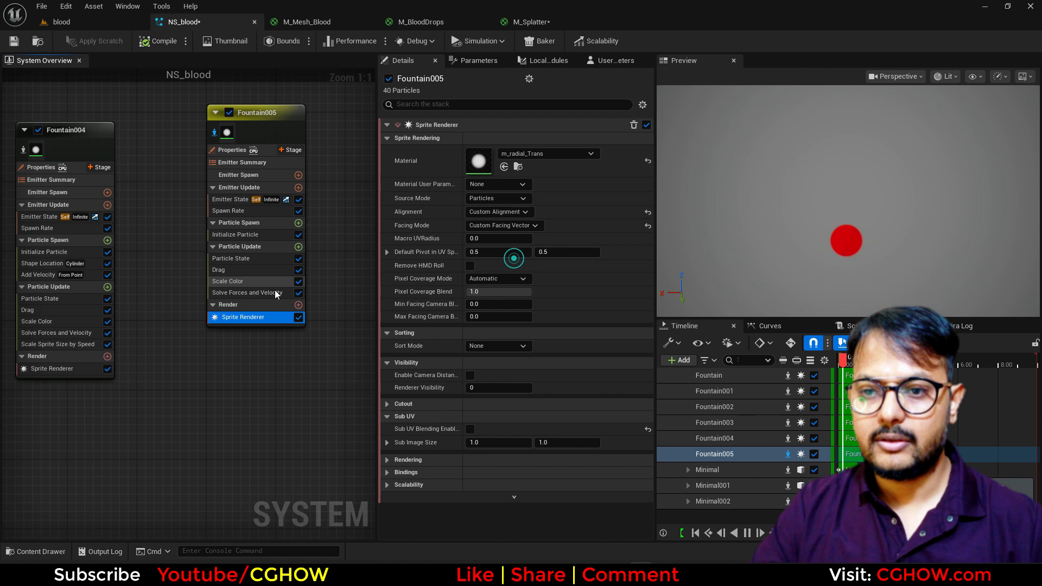
- Add an Align Sprite to Mesh Orientation module to Particle Update and set its first orientation vector to 0, 0, 1
{"action": "left_click", "coordinate": [298, 247]}
{"action": "type", "text": "alig"}
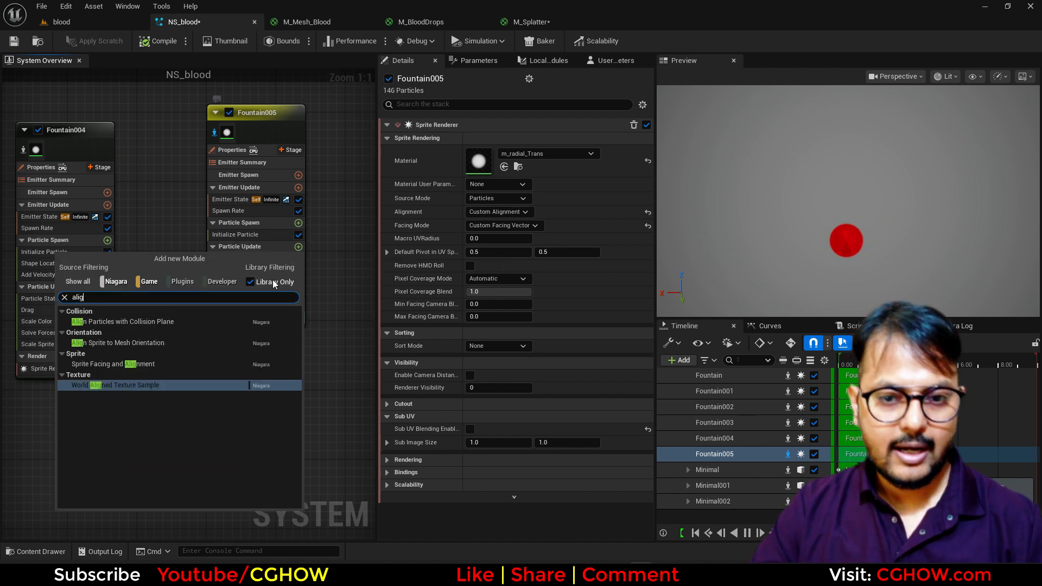
{"action": "left_click", "coordinate": [143, 342]}
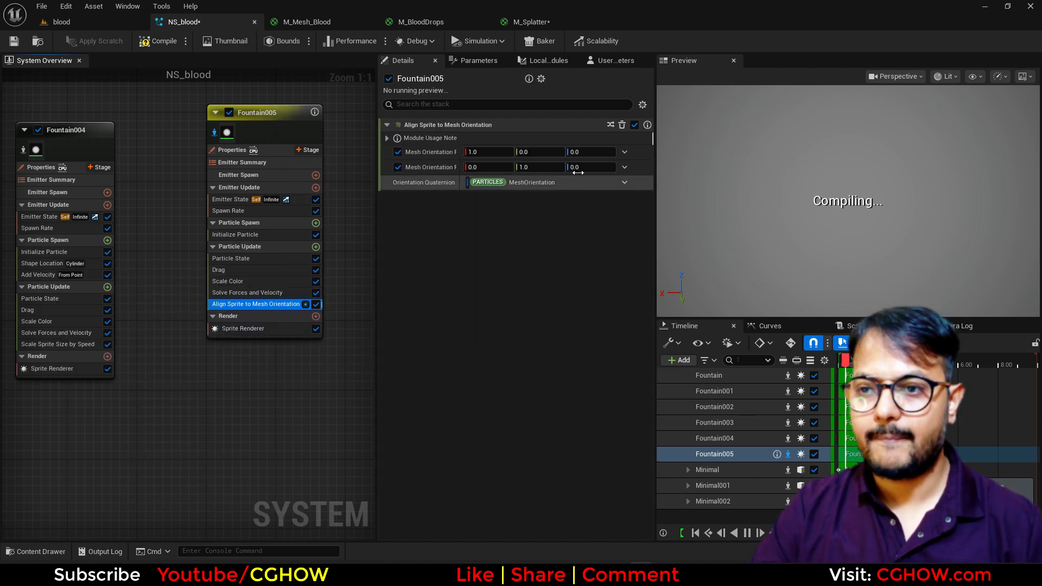
{"action": "type", "text": "1"}
{"action": "key", "text": "Return"}
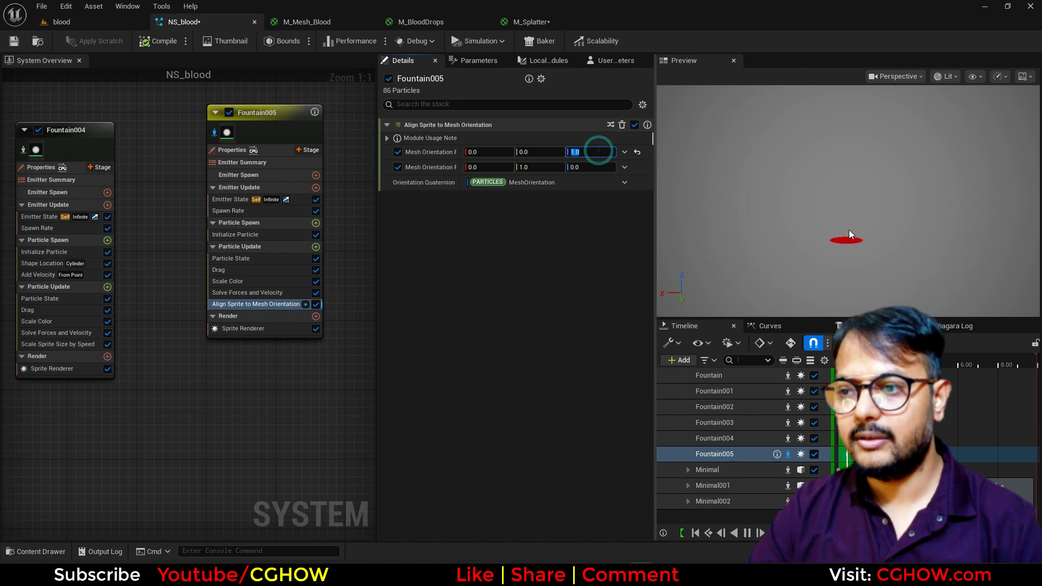
{"action": "left_click", "coordinate": [528, 21]}
{"action": "left_click", "coordinate": [60, 21]}
{"action": "left_click", "coordinate": [167, 22]}
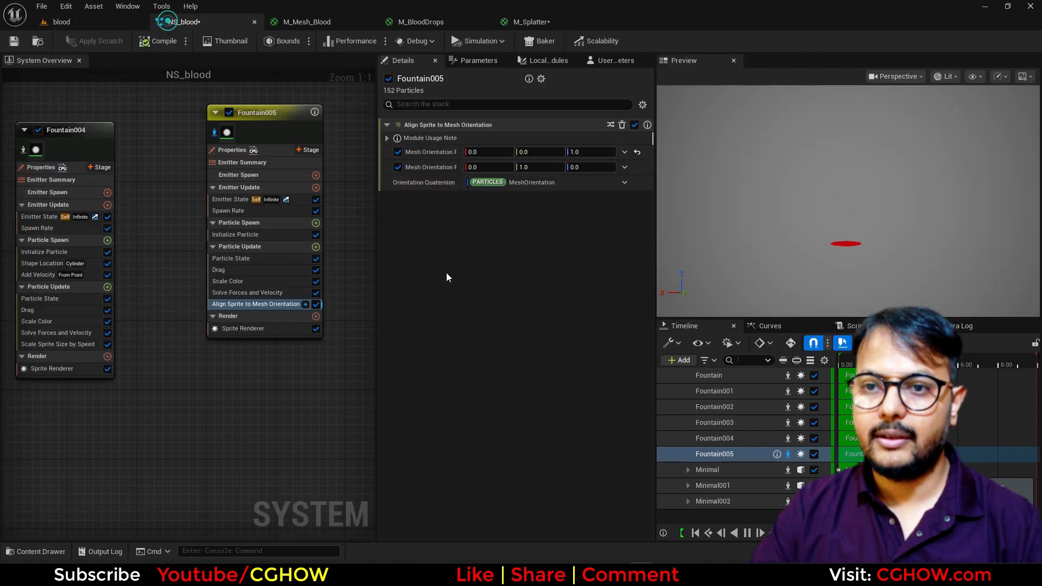
- Assign M_Splatter as the Fountain005 Sprite Renderer's material and add a Dynamic Material Parameters module to Particle Update
{"action": "left_click", "coordinate": [243, 329]}
{"action": "left_click", "coordinate": [500, 167]}
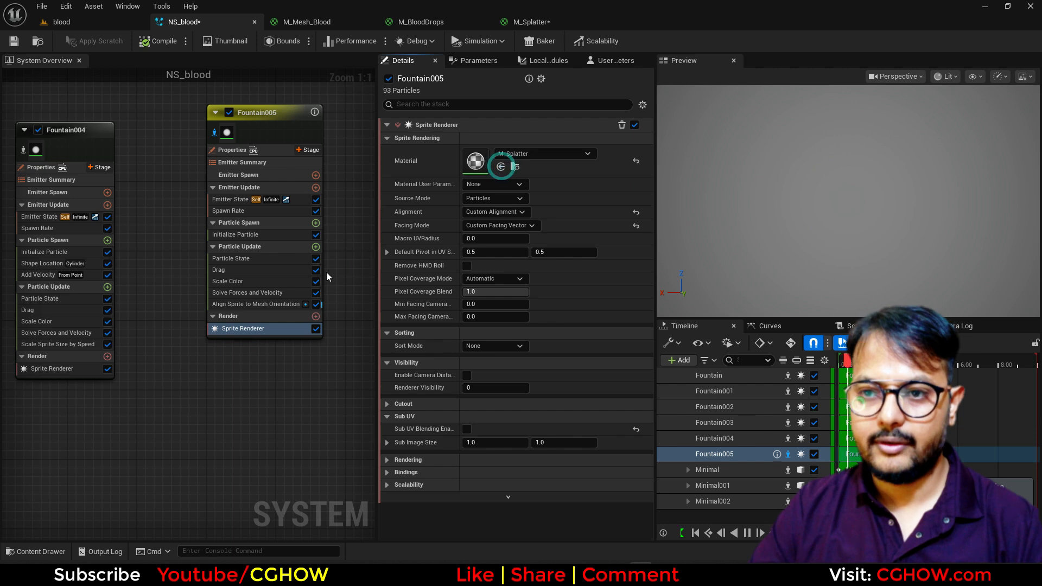
{"action": "left_click", "coordinate": [315, 247]}
{"action": "type", "text": "dy"}
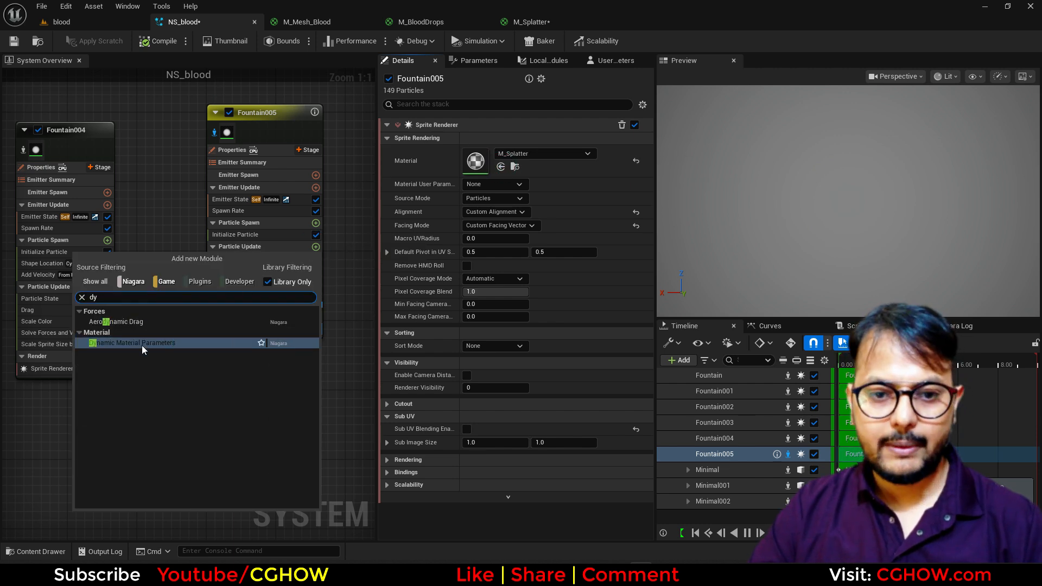
{"action": "left_click", "coordinate": [142, 343]}
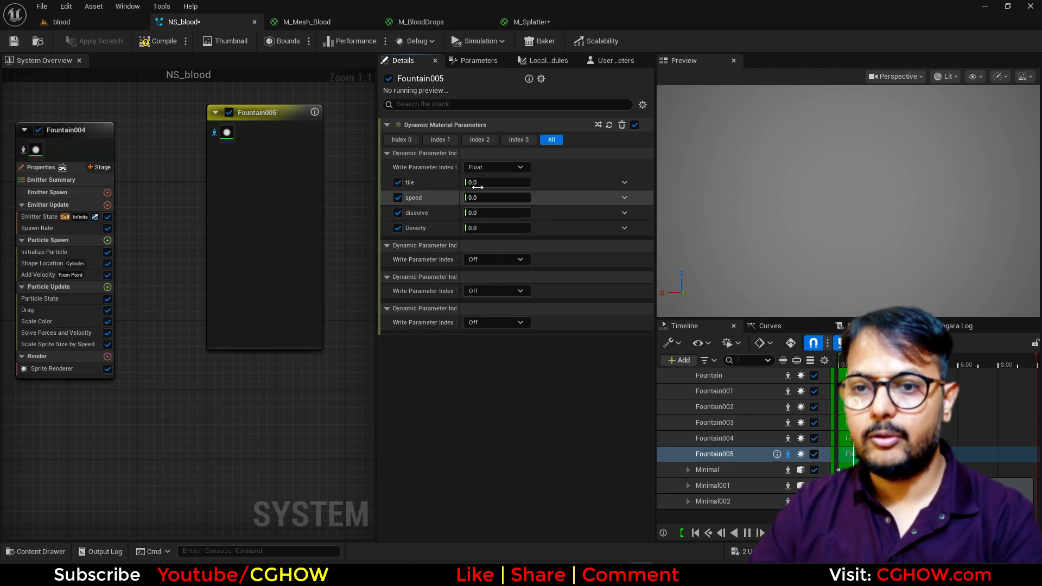
- Set the dynamic material parameters tile, speed and dissolve to 1 and Density to 2, and save the unsaved assets
{"action": "left_click", "coordinate": [485, 184]}
{"action": "type", "text": "1"}
{"action": "key", "text": "Return"}
{"action": "left_click", "coordinate": [479, 194]}
{"action": "type", "text": "1"}
{"action": "key", "text": "Return"}
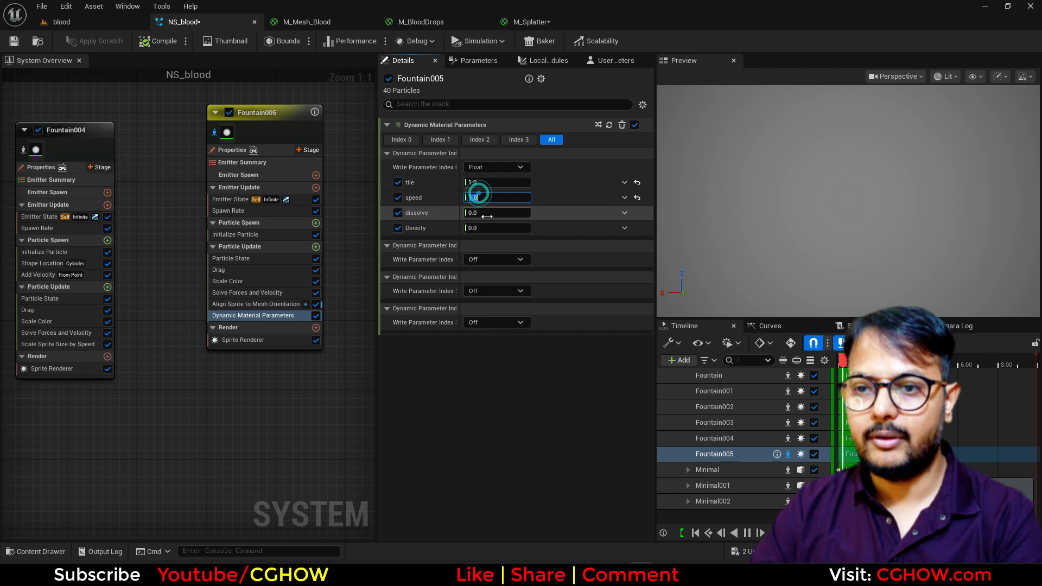
{"action": "left_click", "coordinate": [486, 217]}
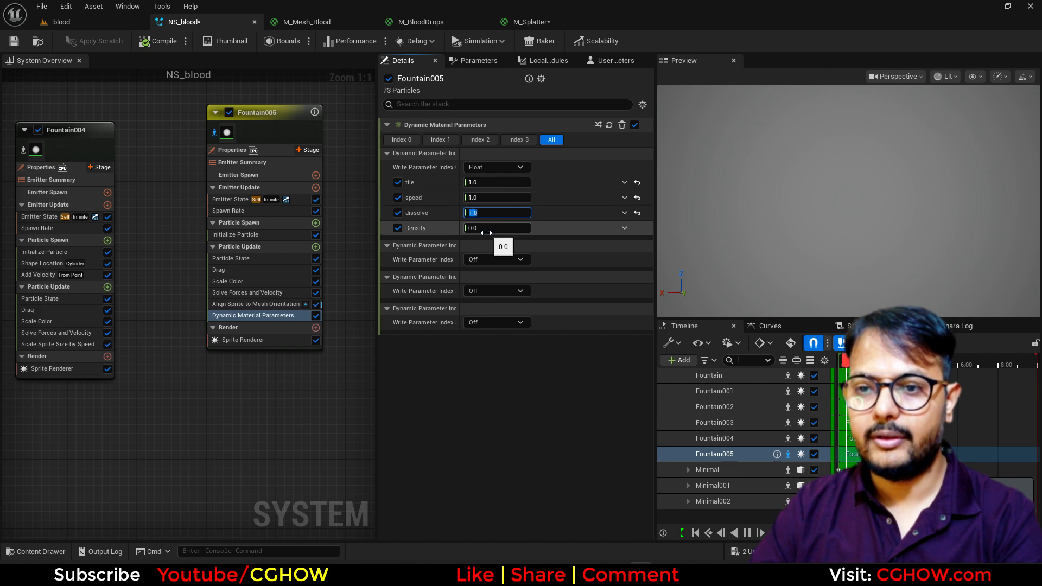
{"action": "left_click", "coordinate": [486, 228]}
{"action": "type", "text": "2"}
{"action": "key", "text": "Return"}
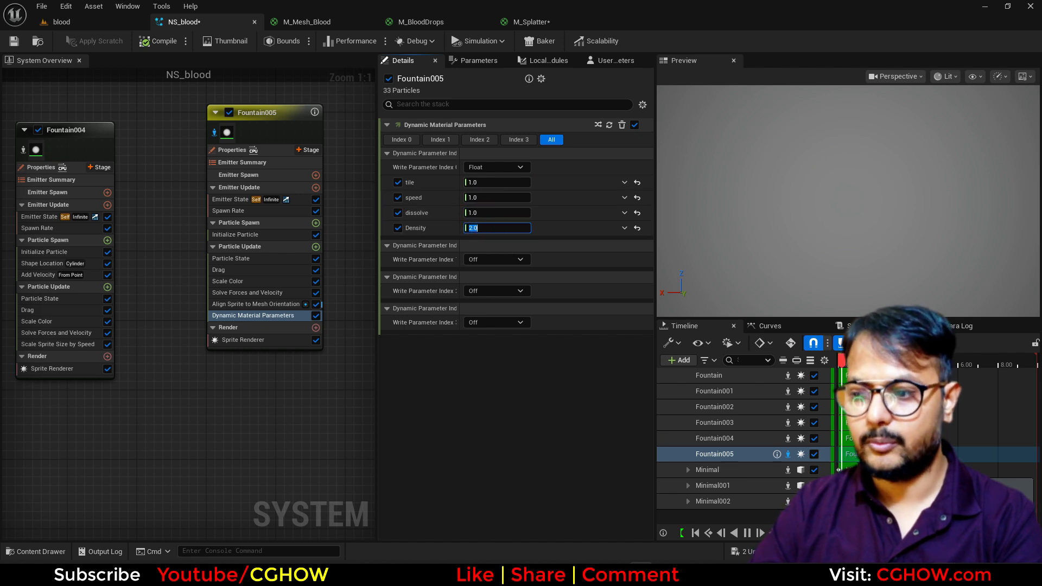
{"action": "left_click", "coordinate": [745, 553]}
{"action": "left_click", "coordinate": [614, 407]}
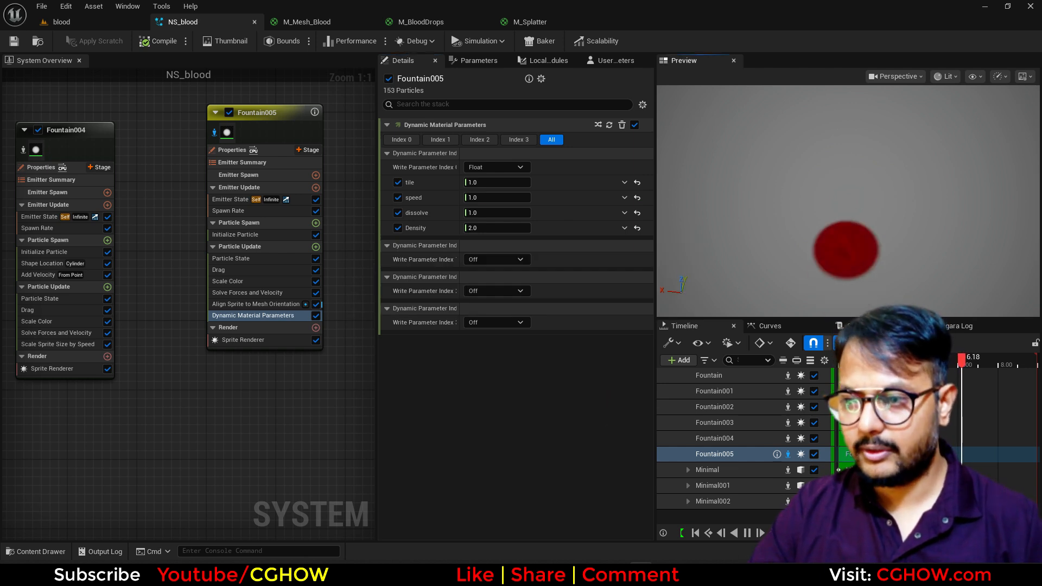
- Set Fountain005's spawn rate to 5 and raise its dissolve material parameter to about 1.86
{"action": "left_click", "coordinate": [262, 211]}
{"action": "left_click", "coordinate": [498, 139]}
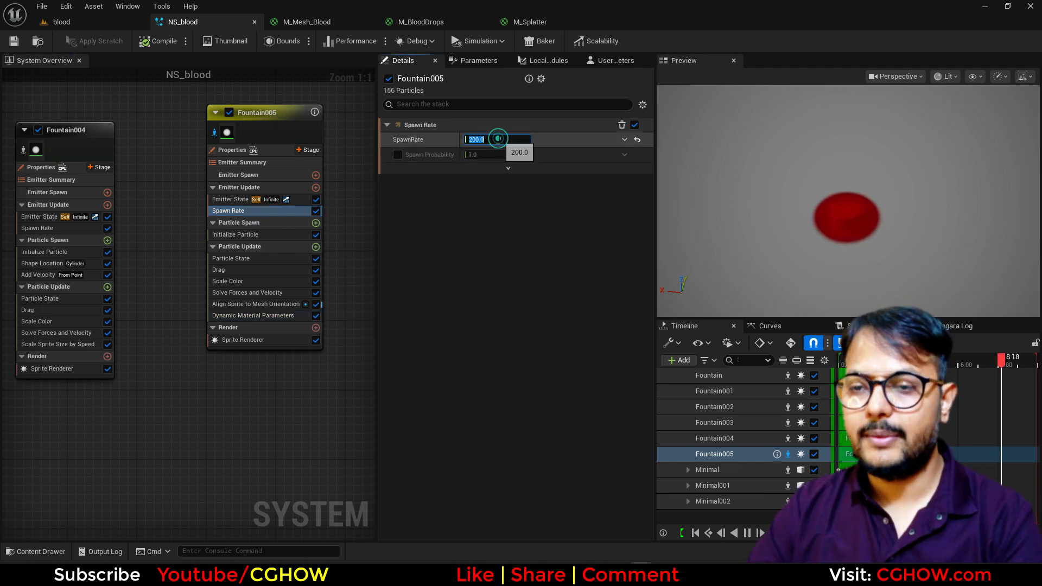
{"action": "type", "text": "5"}
{"action": "key", "text": "Return"}
{"action": "left_click", "coordinate": [249, 316]}
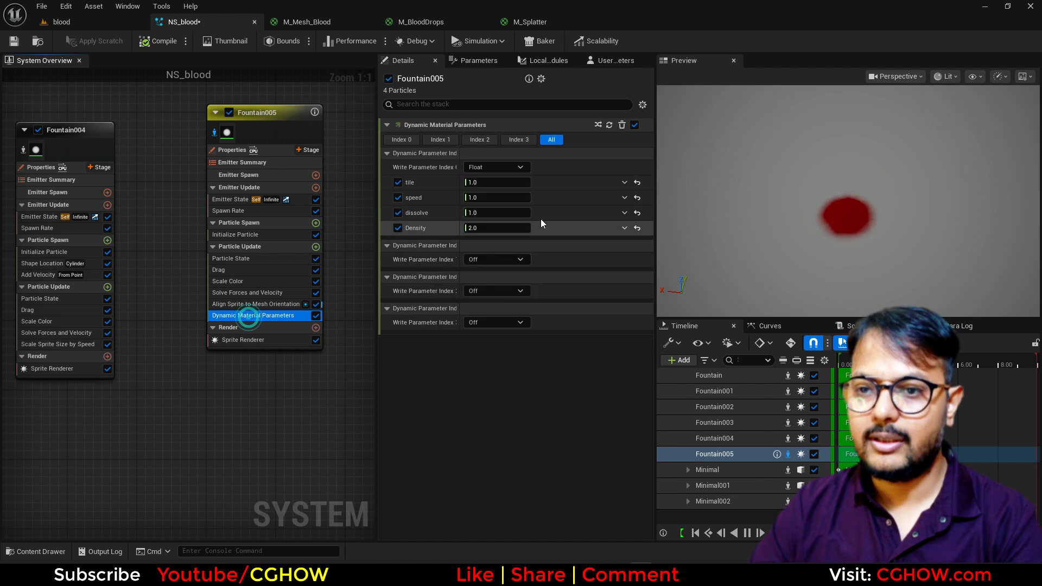
{"action": "left_click_drag", "start_coordinate": [491, 212], "coordinate": [524, 213]}
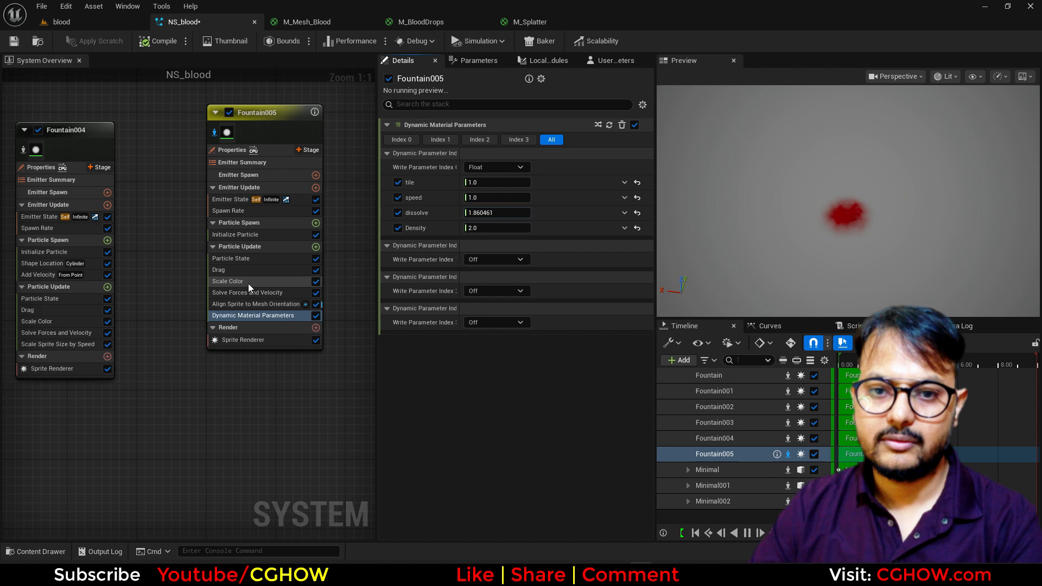
- Apply the rise-and-fall curve template to Scale Alpha in Fountain005's Scale Color module
{"action": "left_click", "coordinate": [249, 281]}
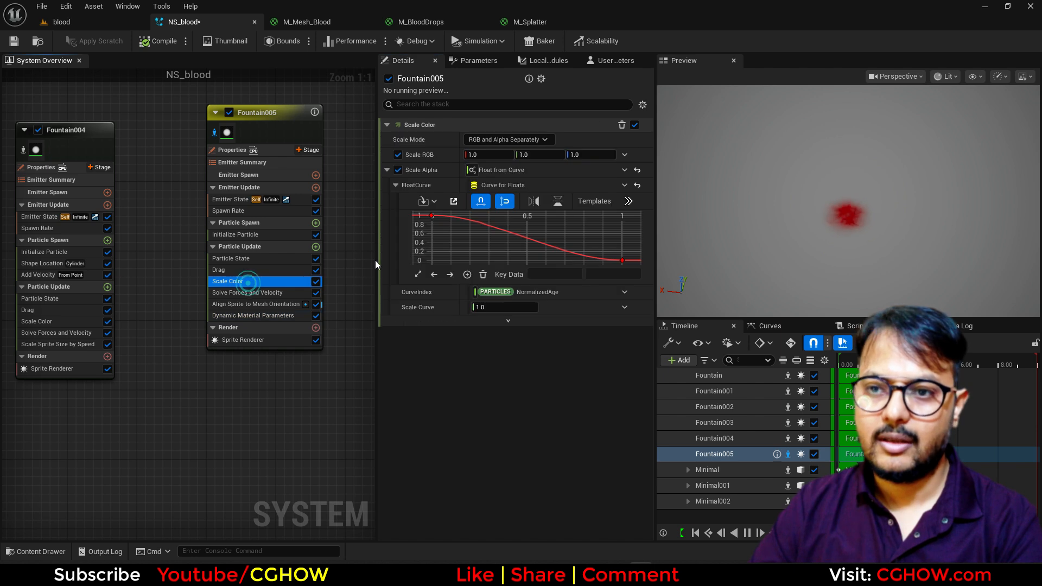
{"action": "left_click", "coordinate": [627, 202]}
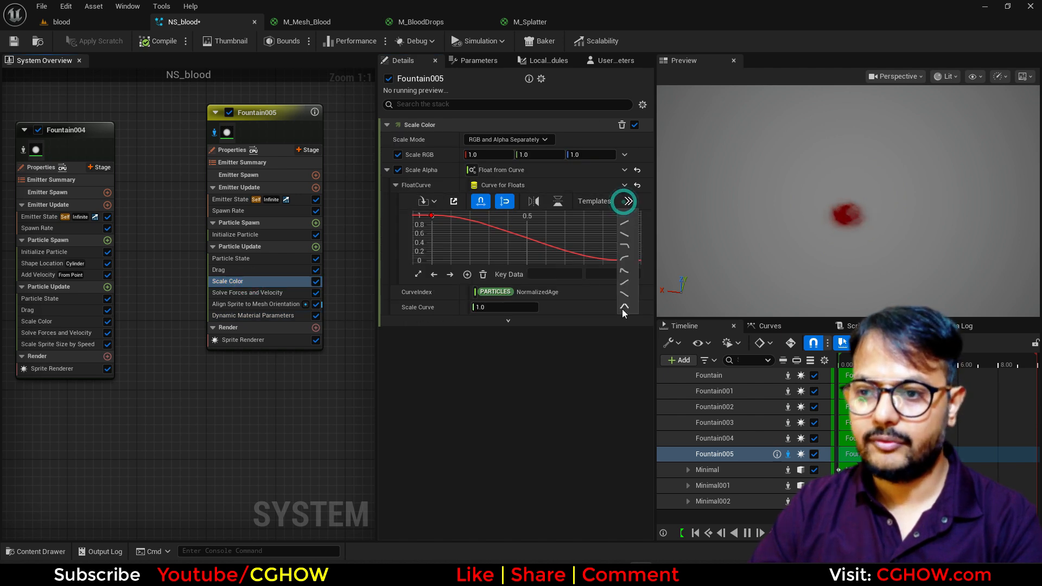
{"action": "left_click", "coordinate": [623, 307]}
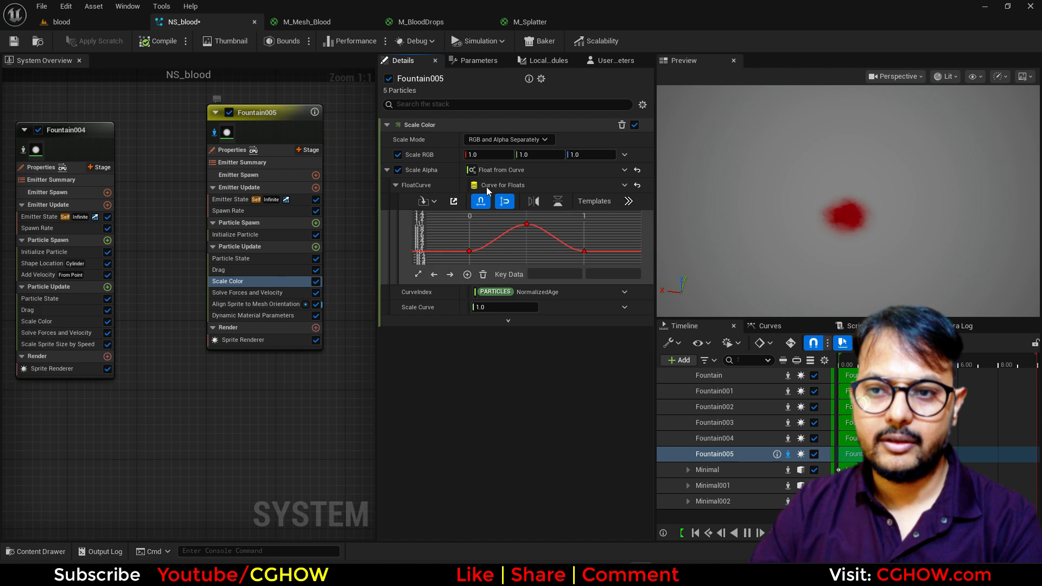
- In Fountain005's Initialize Particle module, set the color value range to 0–0.5 and the uniform sprite size to 200–300
{"action": "left_click", "coordinate": [236, 235]}
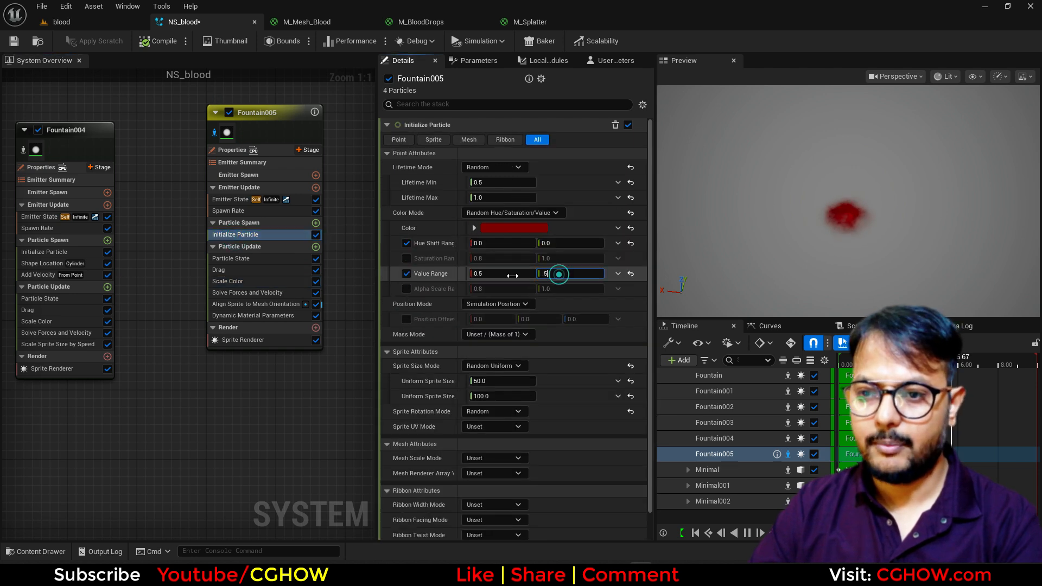
{"action": "key", "text": "Return"}
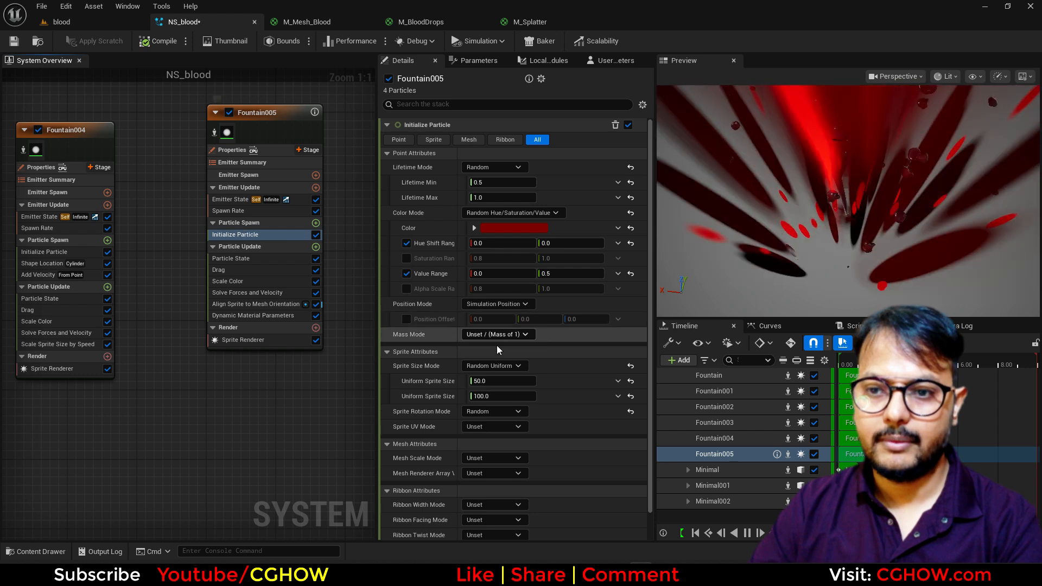
{"action": "left_click", "coordinate": [501, 397]}
{"action": "type", "text": "300"}
{"action": "left_click", "coordinate": [500, 380]}
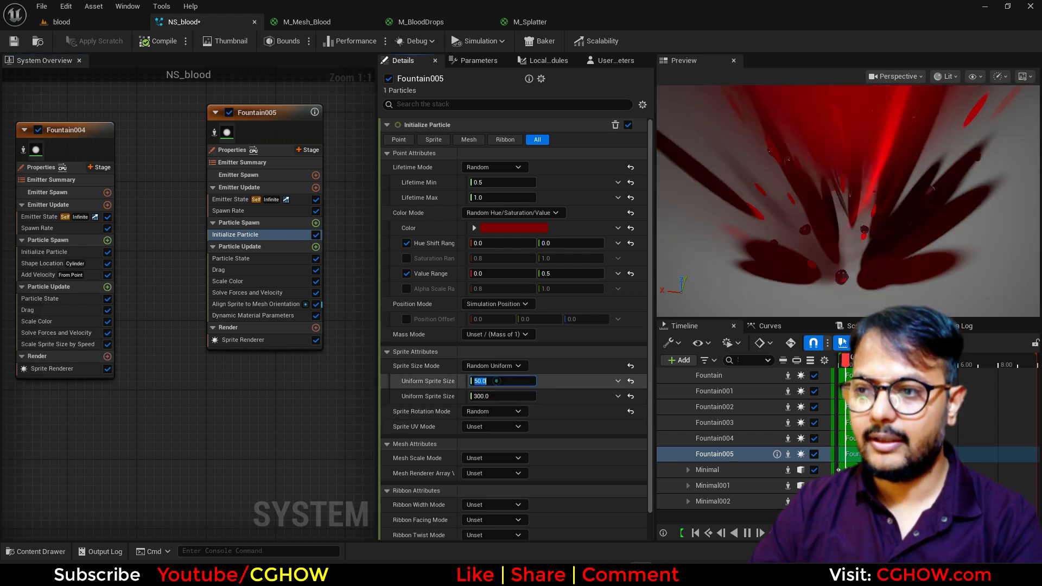
{"action": "type", "text": "200"}
{"action": "key", "text": "Return"}
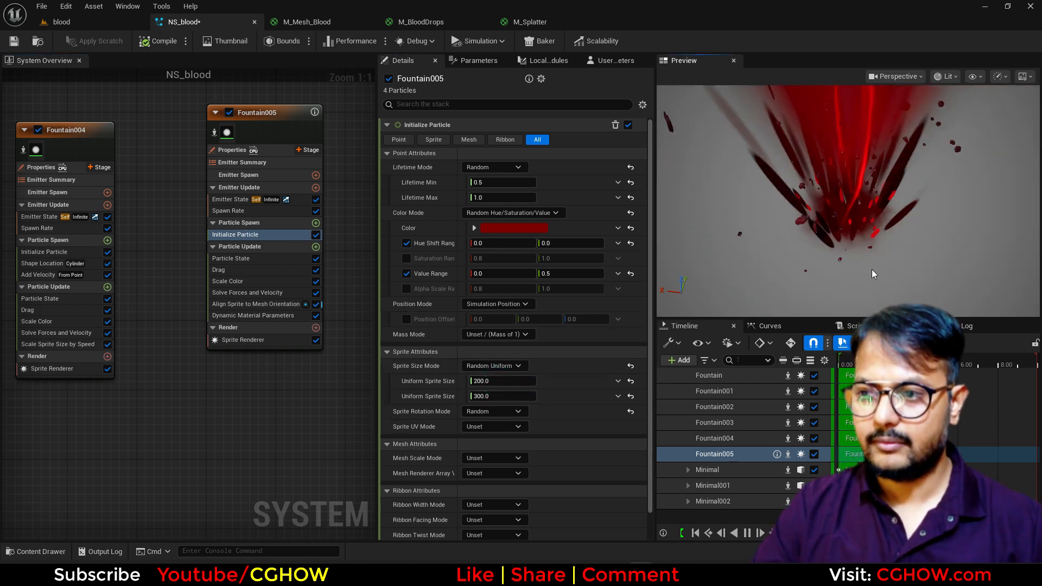
- Set Fountain005's uniform sprite size range to 300–500
{"action": "left_click", "coordinate": [504, 396]}
{"action": "type", "text": "500"}
{"action": "key", "text": "Return"}
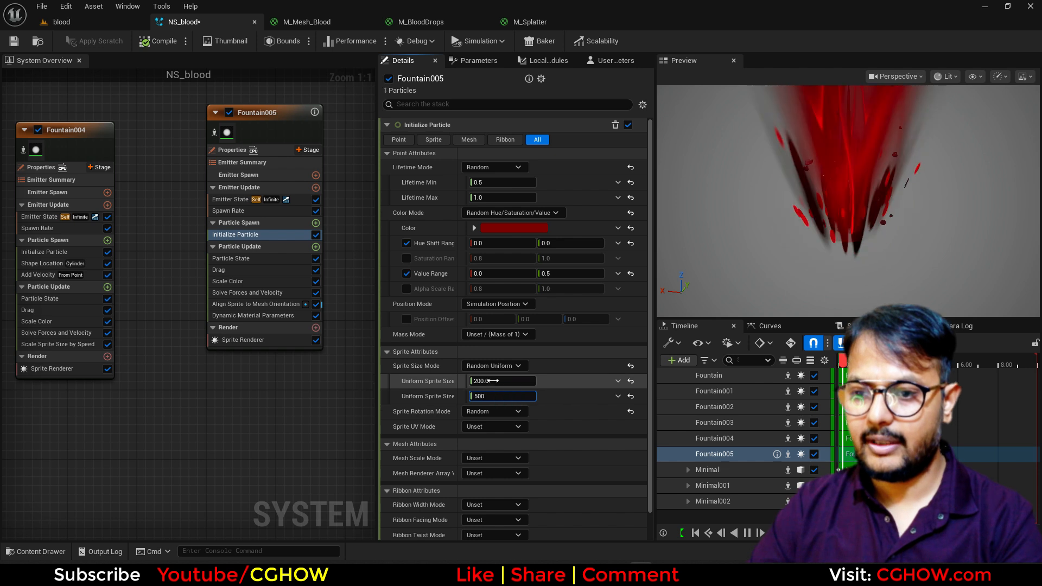
{"action": "left_click", "coordinate": [500, 380]}
{"action": "type", "text": "300"}
{"action": "key", "text": "Return"}
- Set the alpha of Fountain005's initial particle color to 10
{"action": "left_click", "coordinate": [474, 228]}
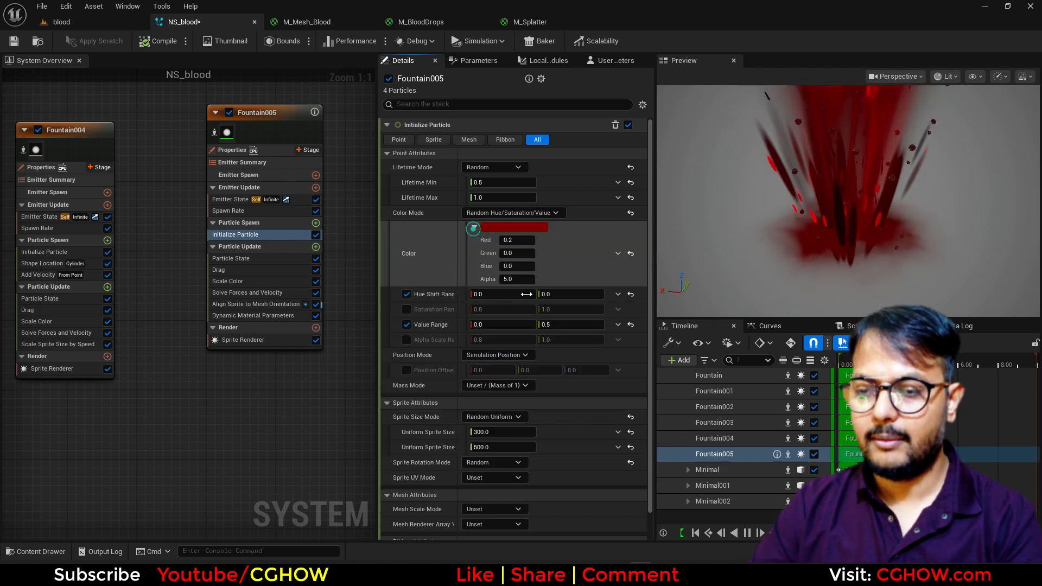
{"action": "left_click", "coordinate": [517, 279]}
{"action": "type", "text": "10"}
{"action": "key", "text": "Return"}
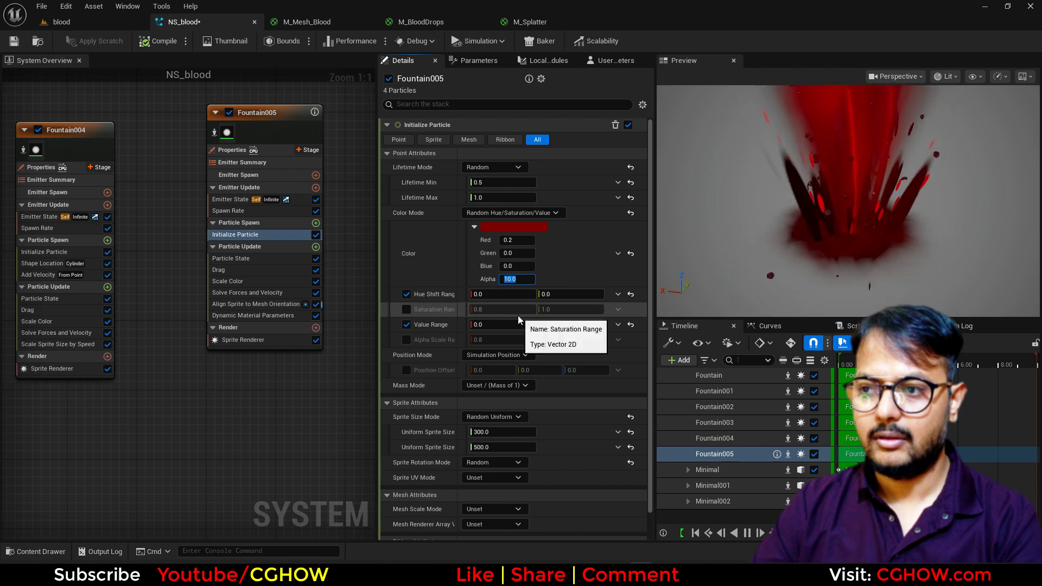
- Enlarge Fountain005's uniform sprite size range to 500–800
{"action": "left_click", "coordinate": [495, 444]}
{"action": "type", "text": "800"}
{"action": "left_click", "coordinate": [493, 431]}
{"action": "type", "text": "500"}
{"action": "key", "text": "Return"}
{"action": "left_click", "coordinate": [925, 211]}
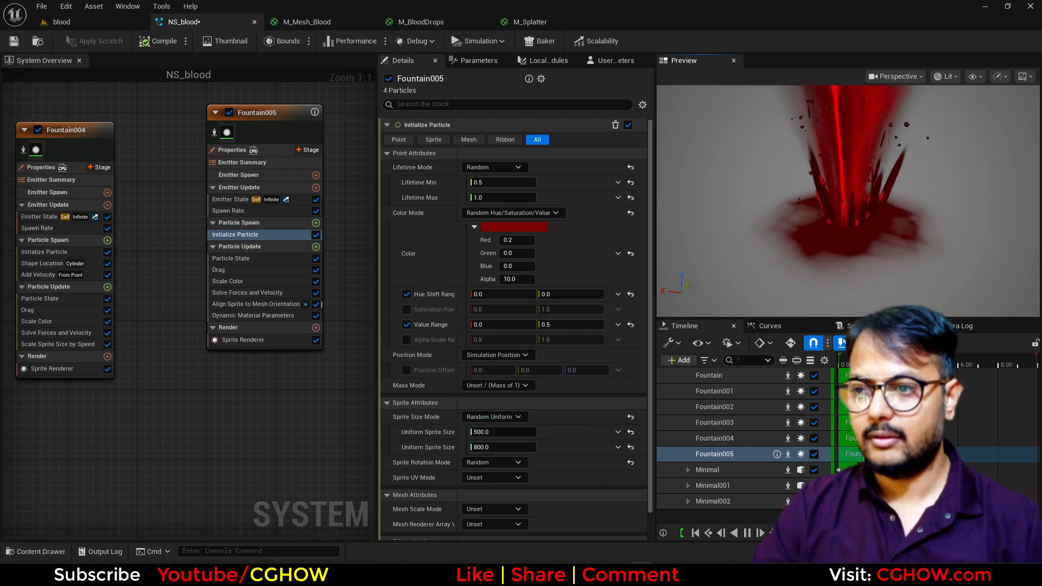
- Check the splatter in the blood level, and set Fountain005's maximum uniform sprite size to 600 in NS_blood
{"action": "left_click", "coordinate": [116, 24]}
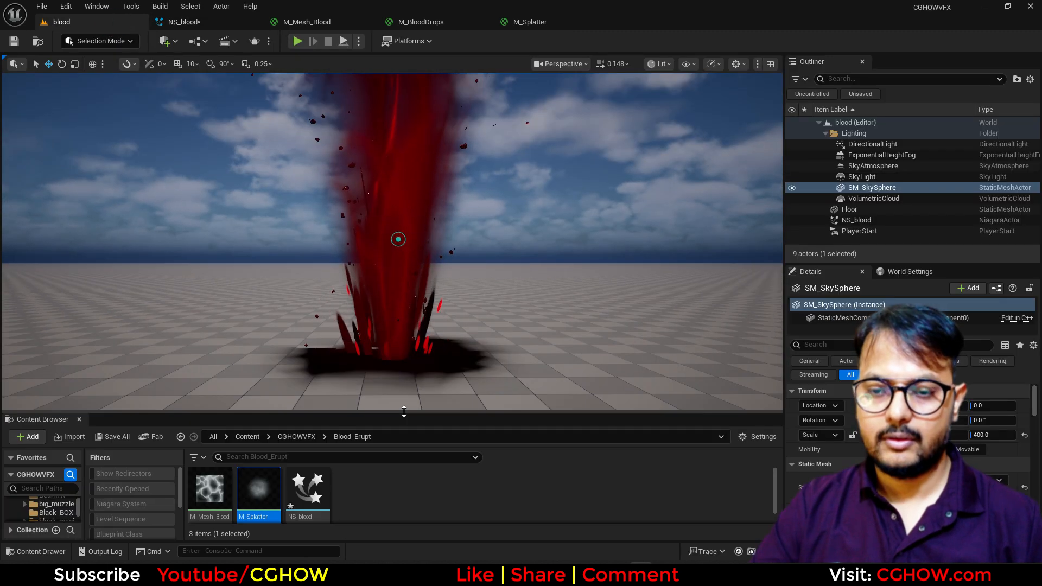
{"action": "left_click_drag", "start_coordinate": [403, 412], "coordinate": [404, 418]}
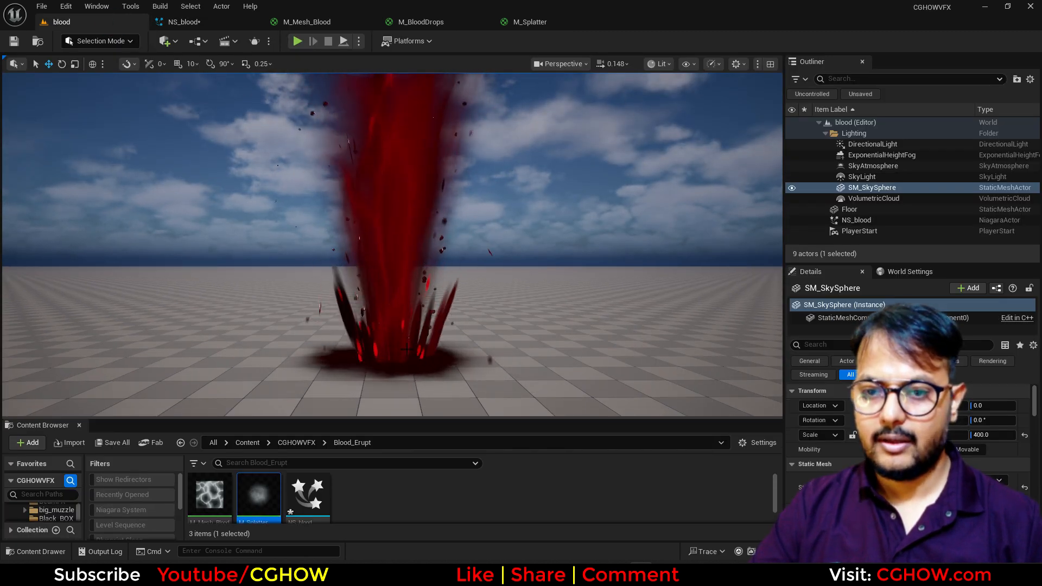
{"action": "left_click", "coordinate": [197, 22]}
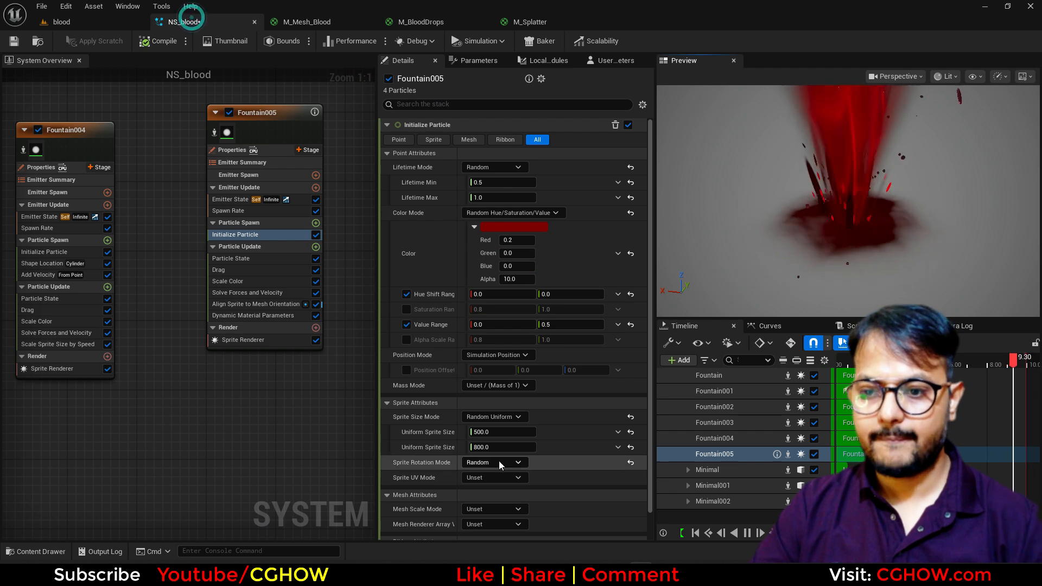
{"action": "left_click", "coordinate": [489, 447]}
{"action": "type", "text": "600"}
{"action": "key", "text": "Return"}
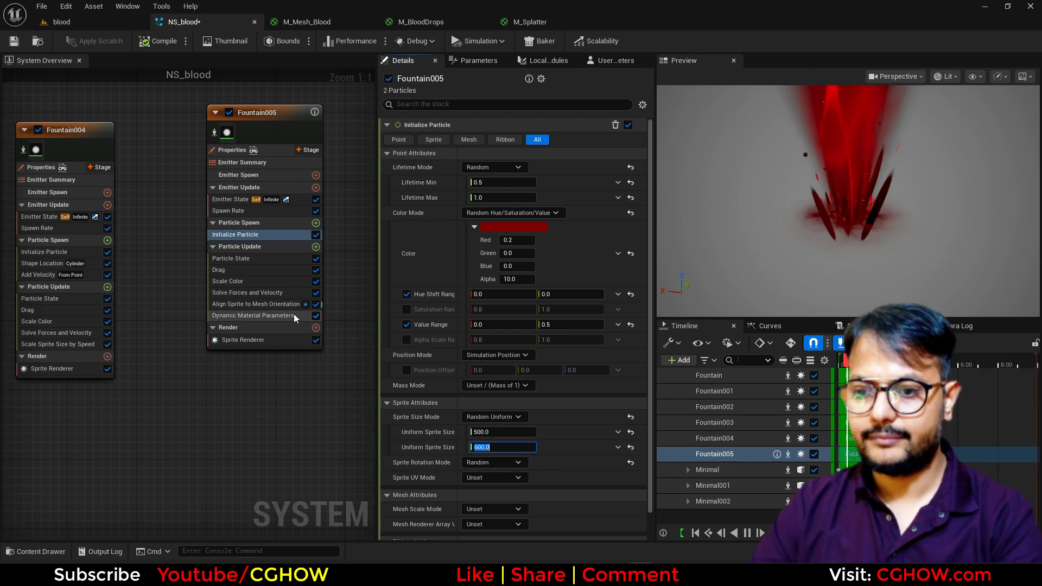
- Set Fountain005's minimum lifetime to 0.8 and its dissolve material parameter to about 2.07
{"action": "right_click_drag", "start_coordinate": [264, 412], "coordinate": [184, 421]}
{"action": "left_click", "coordinate": [489, 182]}
{"action": "type", "text": "0.8"}
{"action": "key", "text": "Return"}
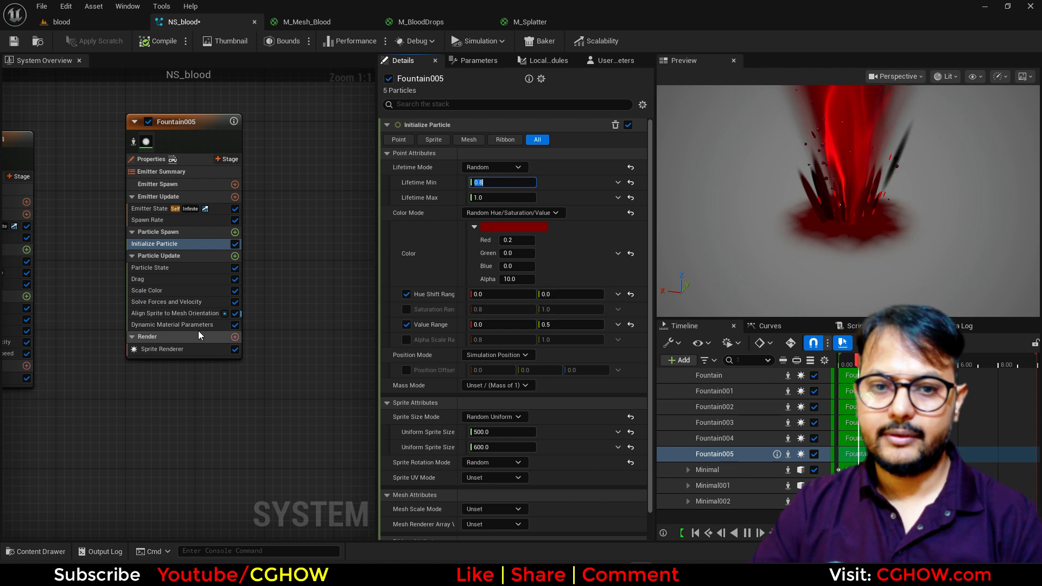
{"action": "left_click", "coordinate": [185, 324]}
{"action": "left_click_drag", "start_coordinate": [488, 213], "coordinate": [492, 213]}
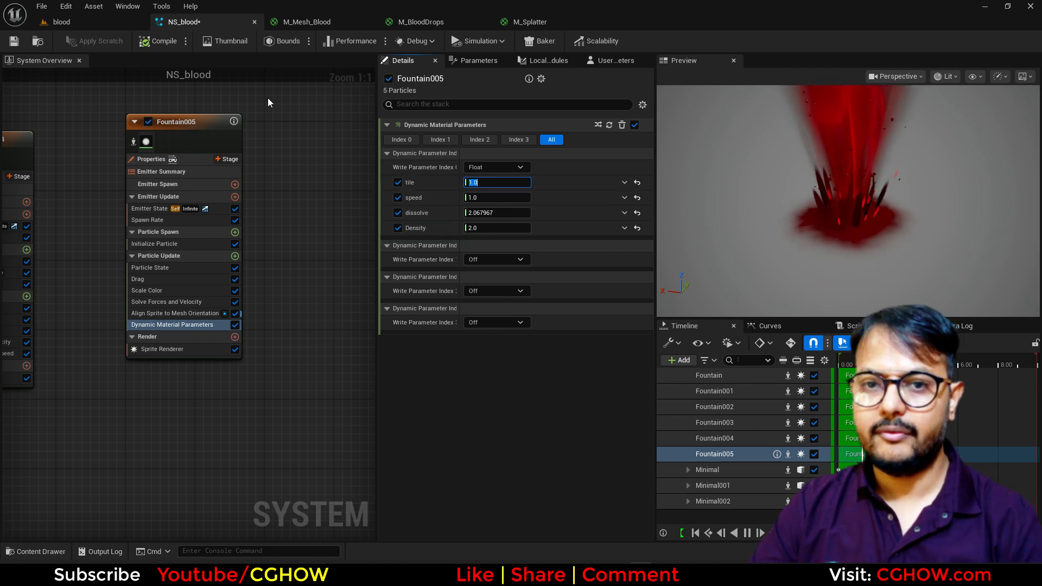
- Duplicate the Fountain005 emitter beside the original in the system overview
{"action": "right_click_drag", "start_coordinate": [268, 102], "coordinate": [215, 119]}
{"action": "left_click", "coordinate": [142, 138]}
{"action": "left_click", "coordinate": [229, 125]}
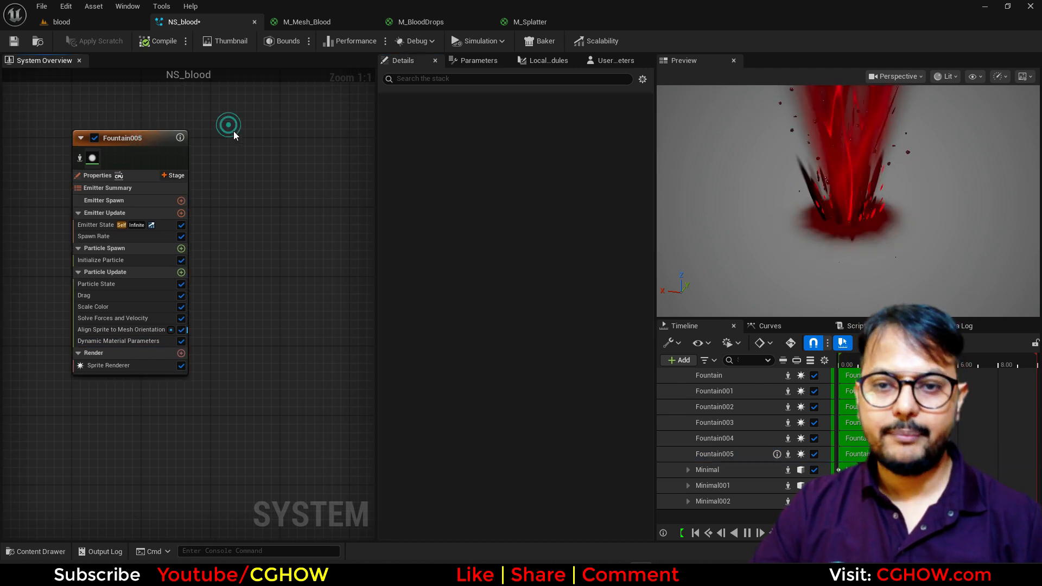
{"action": "key", "text": "ctrl+v"}
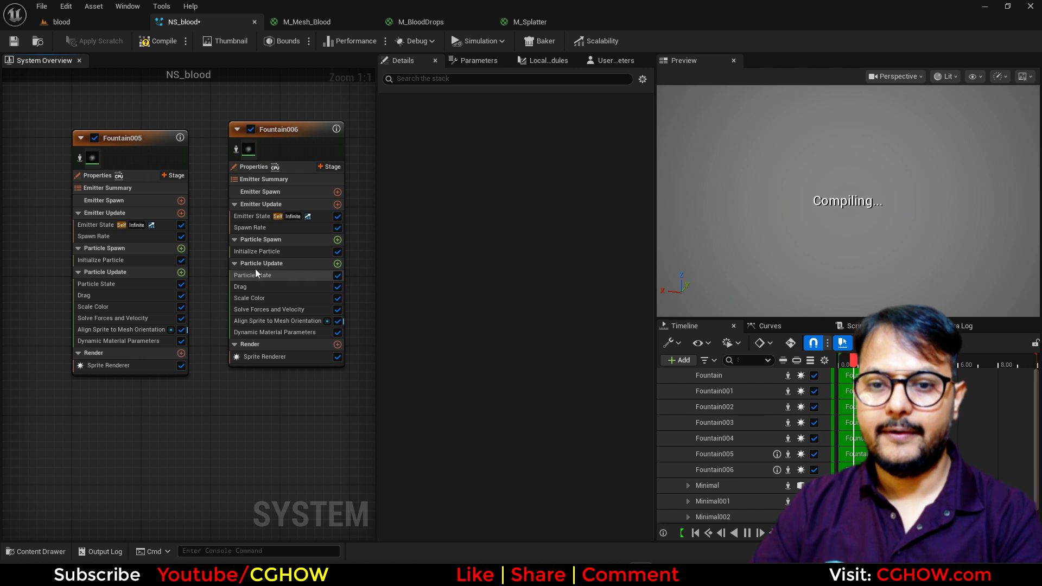
- Set the duplicated splatter emitter's uniform sprite size range to 1000–1200
{"action": "left_click", "coordinate": [259, 255]}
{"action": "left_click", "coordinate": [504, 396]}
{"action": "type", "text": "1200"}
{"action": "left_click", "coordinate": [492, 380]}
{"action": "type", "text": "1000"}
{"action": "key", "text": "Return"}
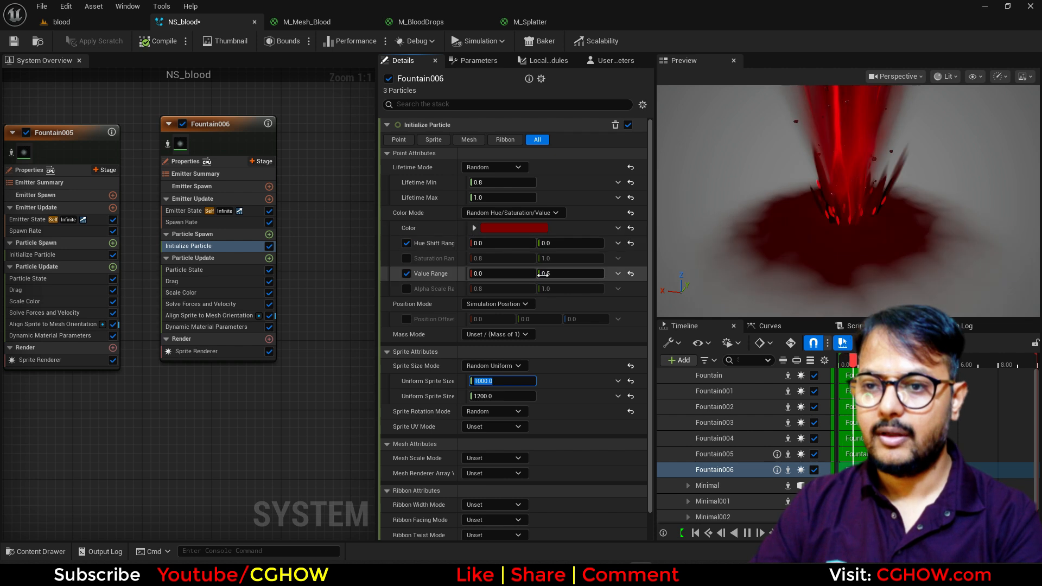
- Set the duplicated emitter's initial color value range to 0.5–1
{"action": "left_click", "coordinate": [552, 274]}
{"action": "type", "text": "1"}
{"action": "left_click", "coordinate": [516, 274]}
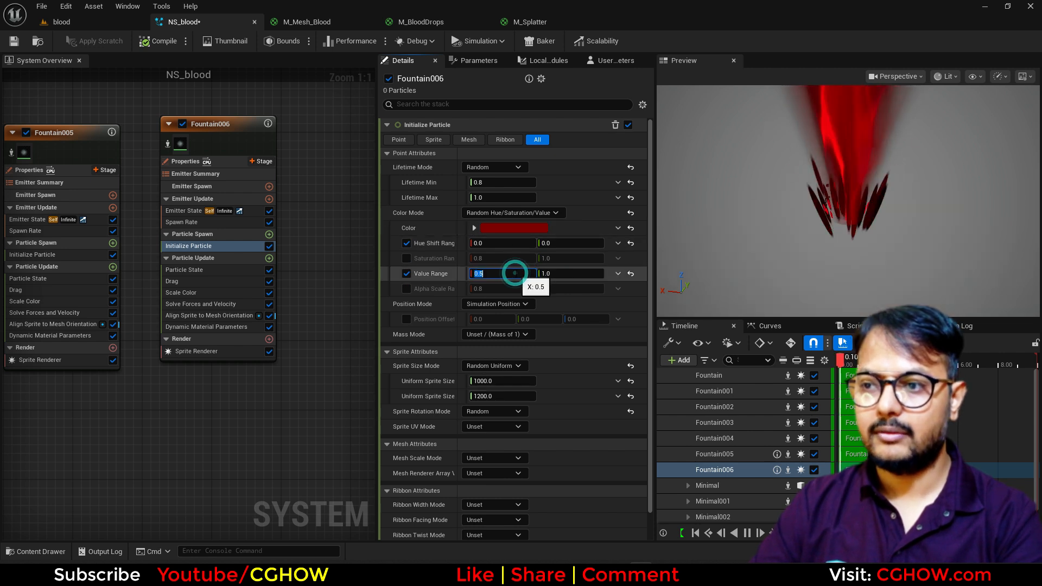
- Lower the duplicated emitter's initial color alpha to 2 and check the effect in the blood level
{"action": "left_click", "coordinate": [474, 228]}
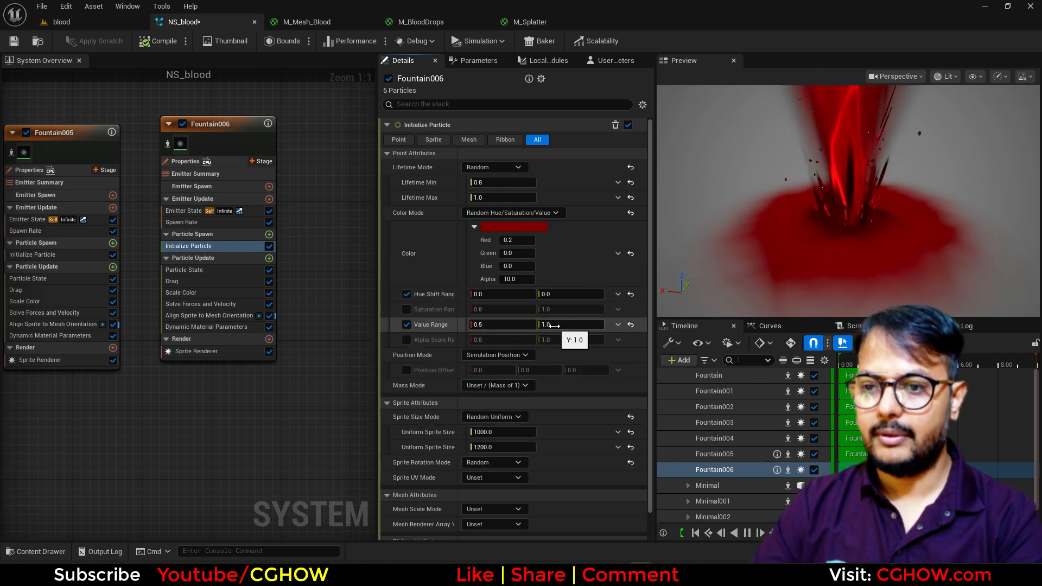
{"action": "left_click", "coordinate": [513, 279]}
{"action": "type", "text": "5"}
{"action": "key", "text": "Return"}
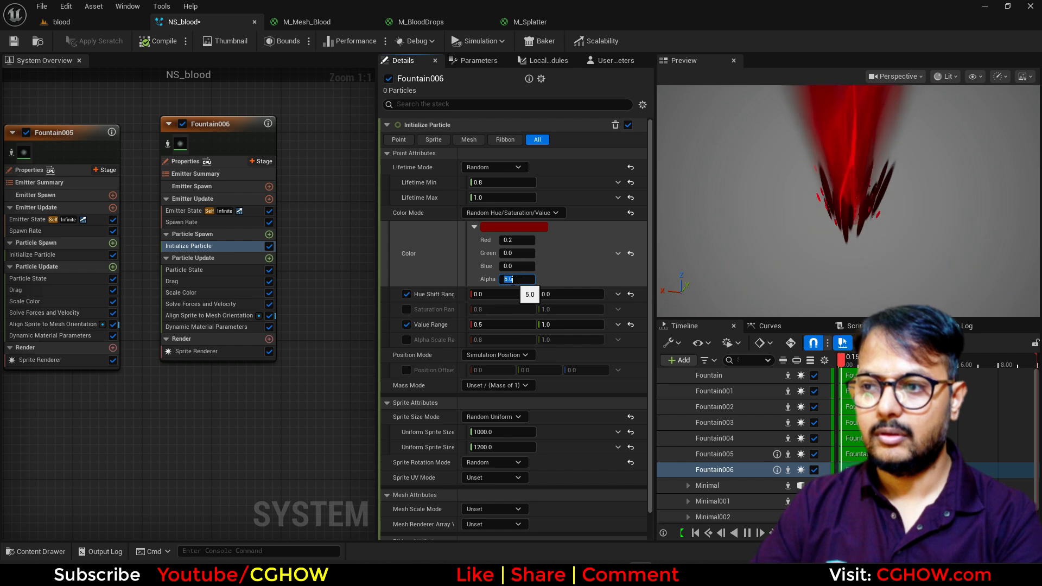
{"action": "type", "text": "2"}
{"action": "key", "text": "Return"}
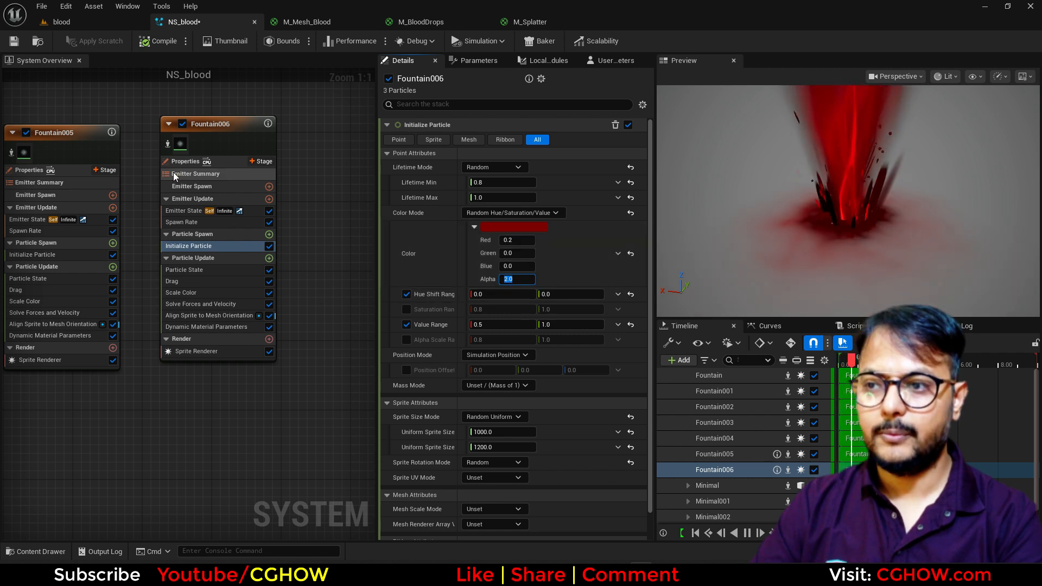
{"action": "left_click", "coordinate": [115, 27]}
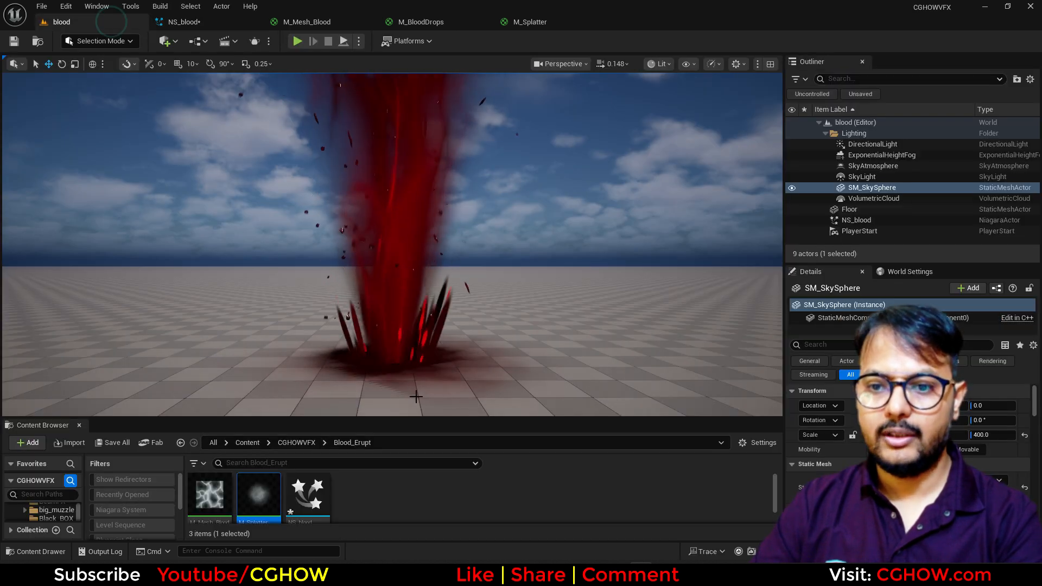
- Raise the Fountain006 emitter's initial color alpha to 5 and compare the effect in the blood level
{"action": "left_click", "coordinate": [191, 24]}
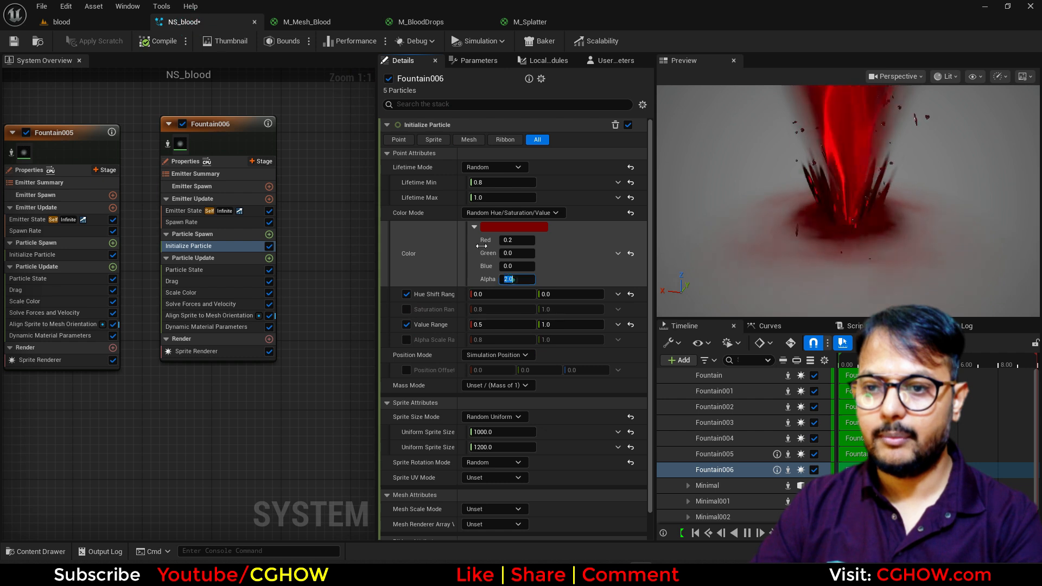
{"action": "left_click", "coordinate": [114, 24]}
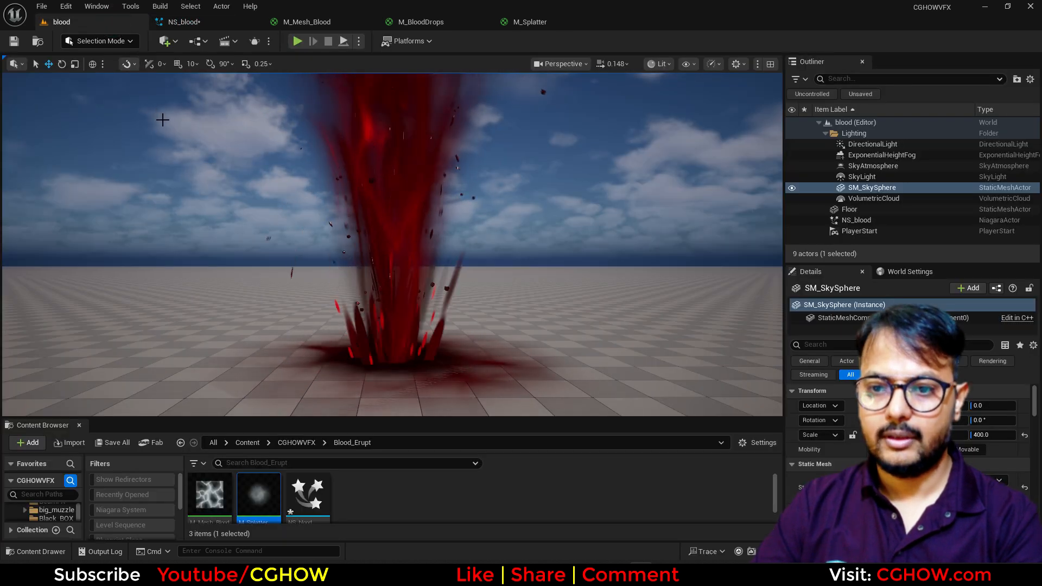
{"action": "left_click", "coordinate": [184, 22]}
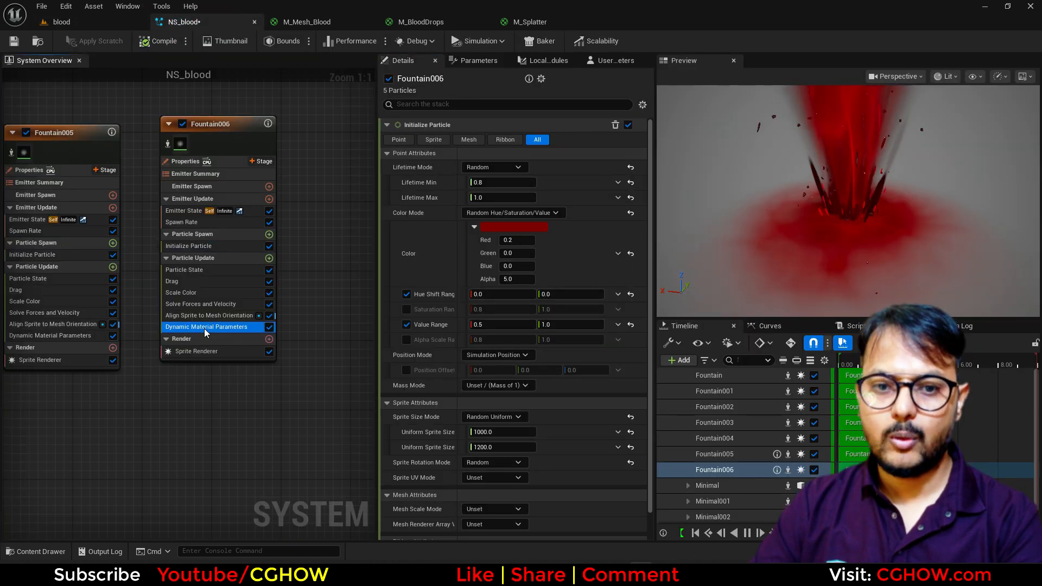
- Set the speed parameter in Fountain006's Dynamic Material Parameters to 0.2 and check the effect in the blood level
{"action": "left_click", "coordinate": [205, 328]}
{"action": "left_click", "coordinate": [483, 196]}
{"action": "left_click", "coordinate": [81, 22]}
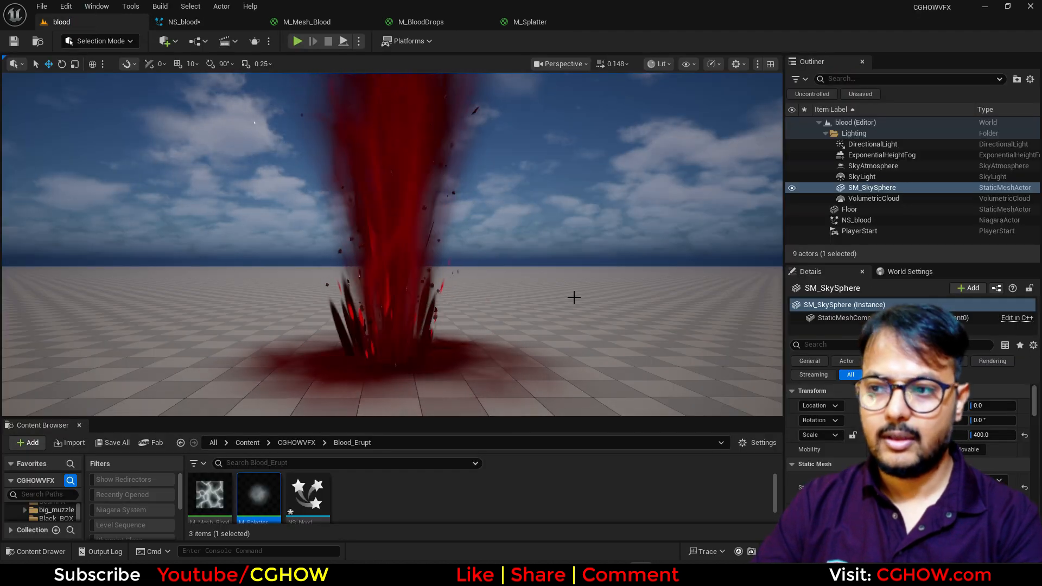
- Set the NS_blood actor's Z location to 0 in the blood level, then deselect the actor
{"action": "left_click", "coordinate": [874, 221]}
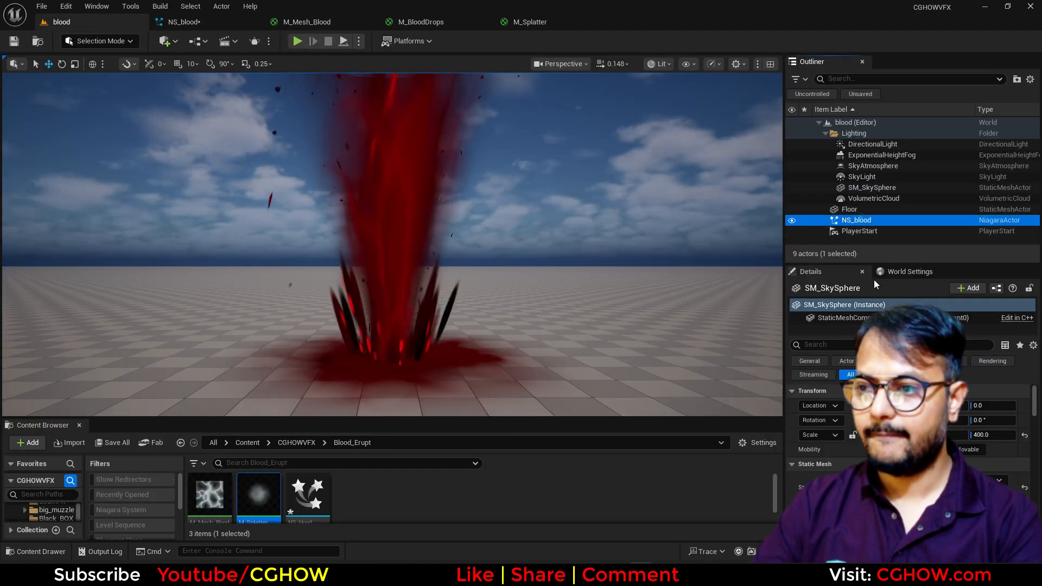
{"action": "left_click", "coordinate": [991, 407]}
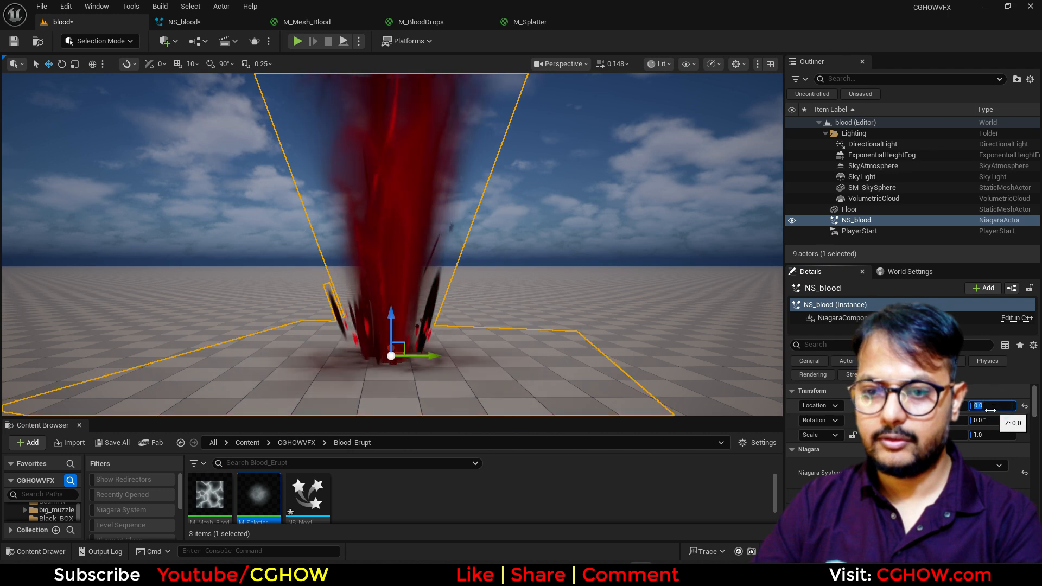
{"action": "left_click", "coordinate": [568, 201]}
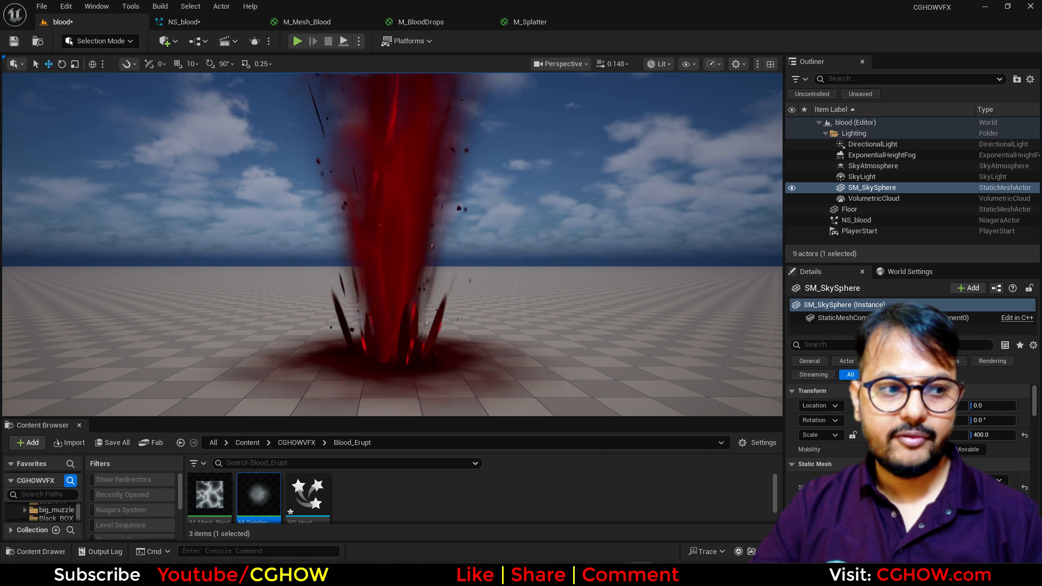
- Duplicate the Fountain005 splatter emitter into the empty area below it in NS_blood and isolate the copy
{"action": "left_click", "coordinate": [187, 21]}
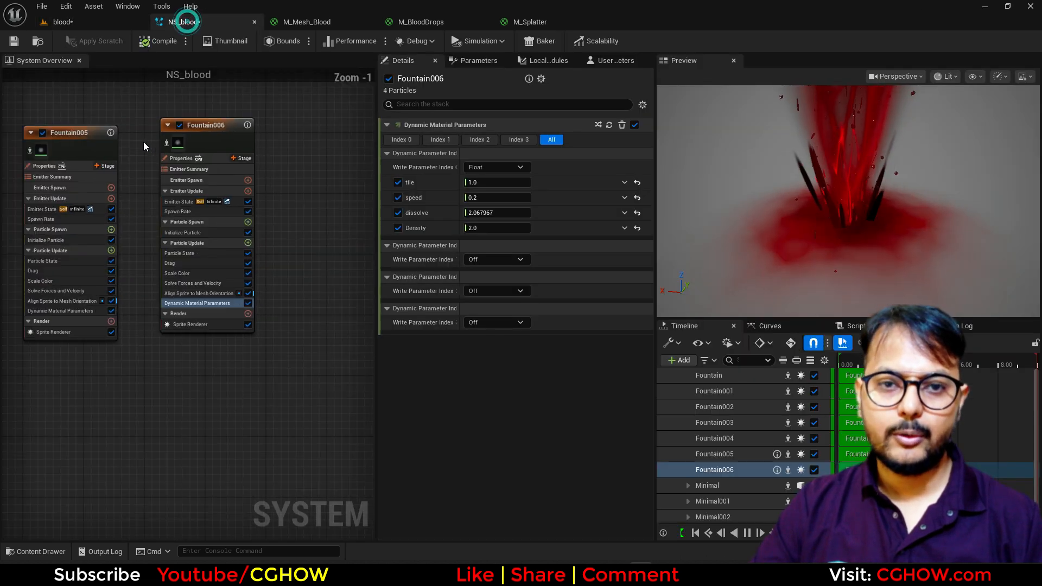
{"action": "scroll", "coordinate": [143, 144], "scroll_direction": "down", "scroll_amount": 1}
{"action": "right_click_drag", "start_coordinate": [143, 143], "coordinate": [304, 145]}
{"action": "left_click", "coordinate": [237, 134]}
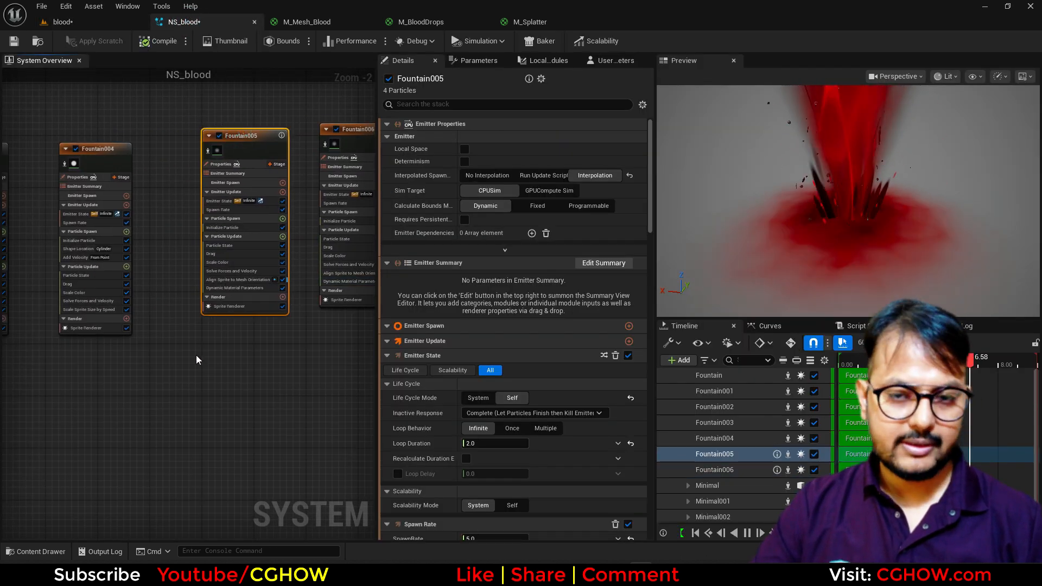
{"action": "right_click_drag", "start_coordinate": [196, 355], "coordinate": [182, 259]}
{"action": "left_click", "coordinate": [184, 261]}
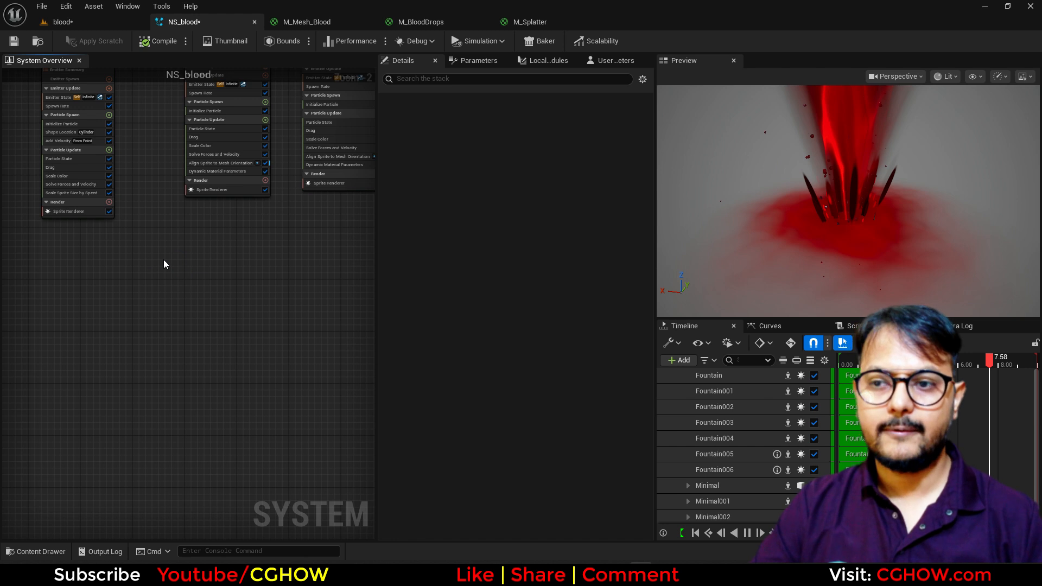
{"action": "key", "text": "ctrl+v"}
{"action": "scroll", "coordinate": [144, 315], "scroll_direction": "up", "scroll_amount": 2}
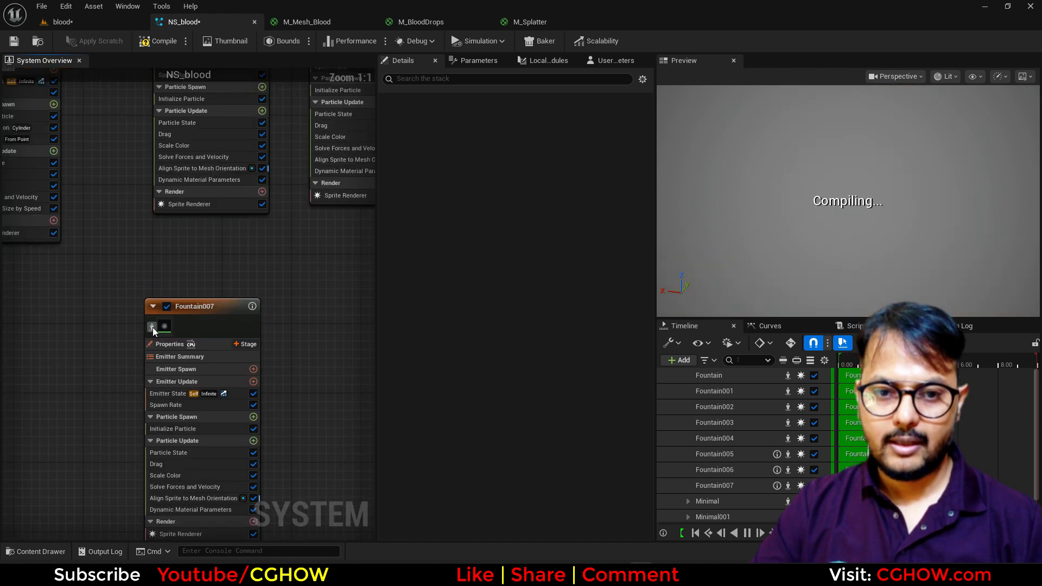
{"action": "right_click_drag", "start_coordinate": [124, 425], "coordinate": [118, 301]}
- Remove Align Sprite to Mesh Orientation from Fountain007 and reset its sprite renderer's alignment and facing mode to Automatic
{"action": "left_click", "coordinate": [189, 375]}
{"action": "key", "text": "Delete"}
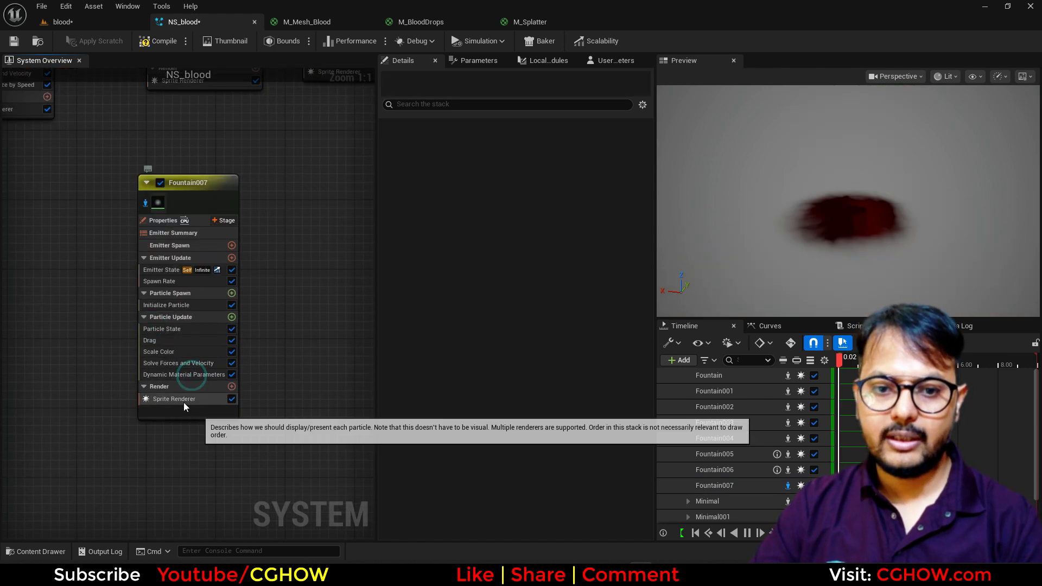
{"action": "left_click", "coordinate": [185, 400]}
{"action": "left_click", "coordinate": [648, 225]}
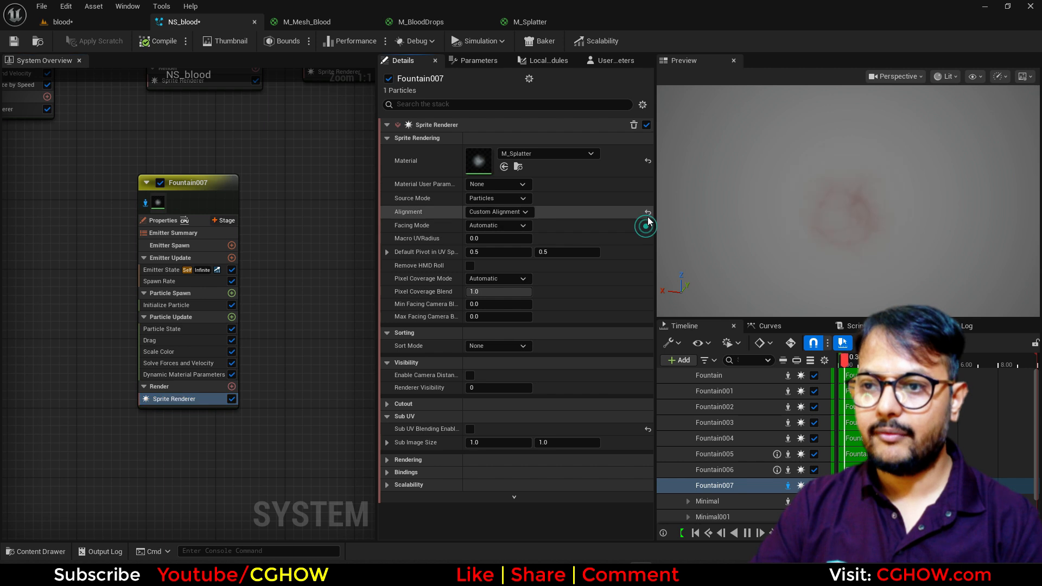
- Add a torus Shape Location to Fountain007's particle spawn with a large radius of 200 and a handle radius of 0
{"action": "left_click", "coordinate": [232, 293]}
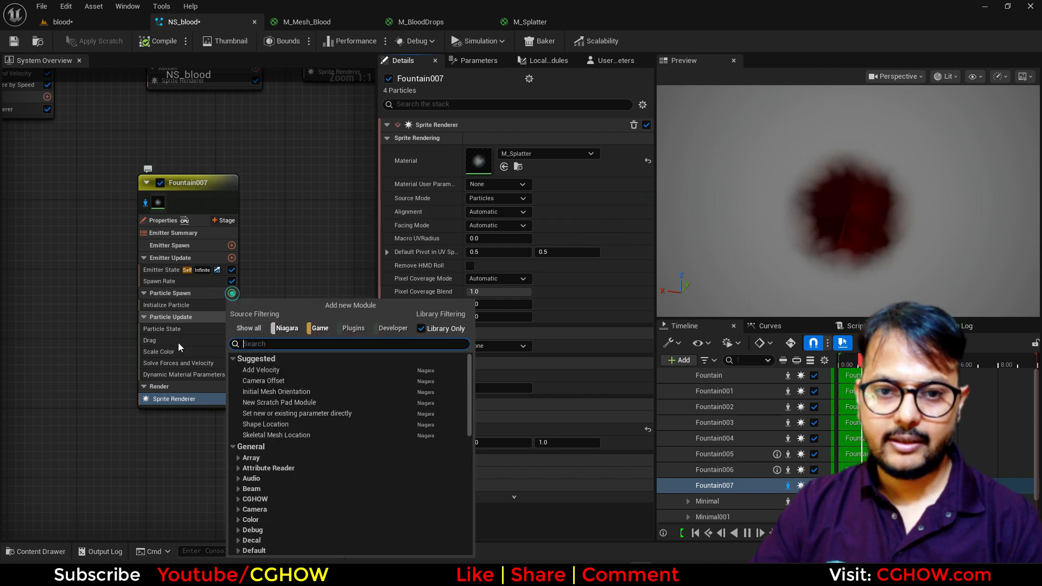
{"action": "left_click", "coordinate": [270, 425]}
{"action": "left_click", "coordinate": [491, 219]}
{"action": "left_click", "coordinate": [505, 212]}
{"action": "type", "text": "0"}
{"action": "key", "text": "Return"}
{"action": "left_click", "coordinate": [499, 199]}
{"action": "type", "text": "200"}
{"action": "key", "text": "Return"}
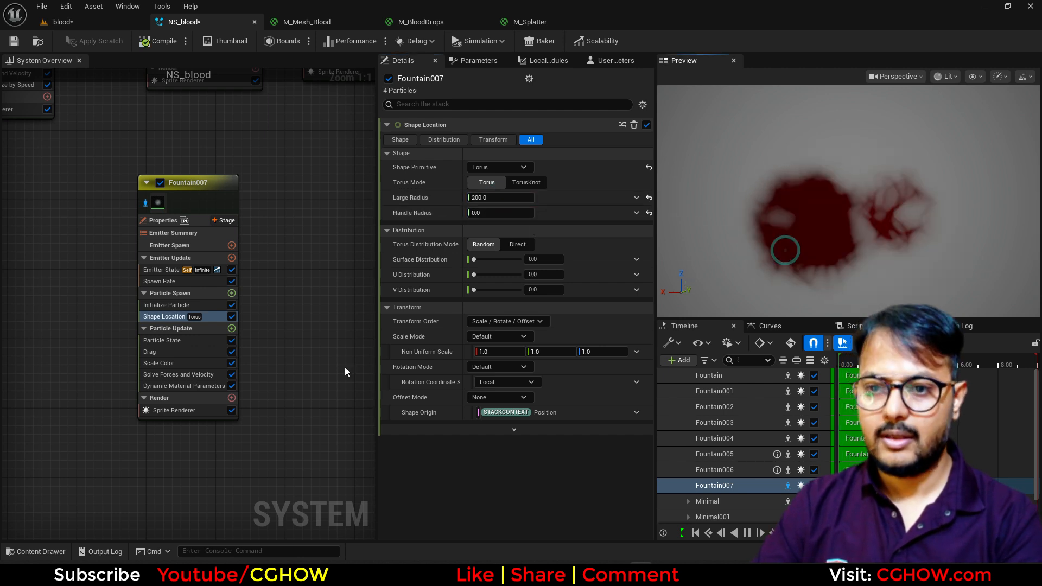
- Set Fountain007's uniform sprite size range to 100–200
{"action": "left_click", "coordinate": [173, 304]}
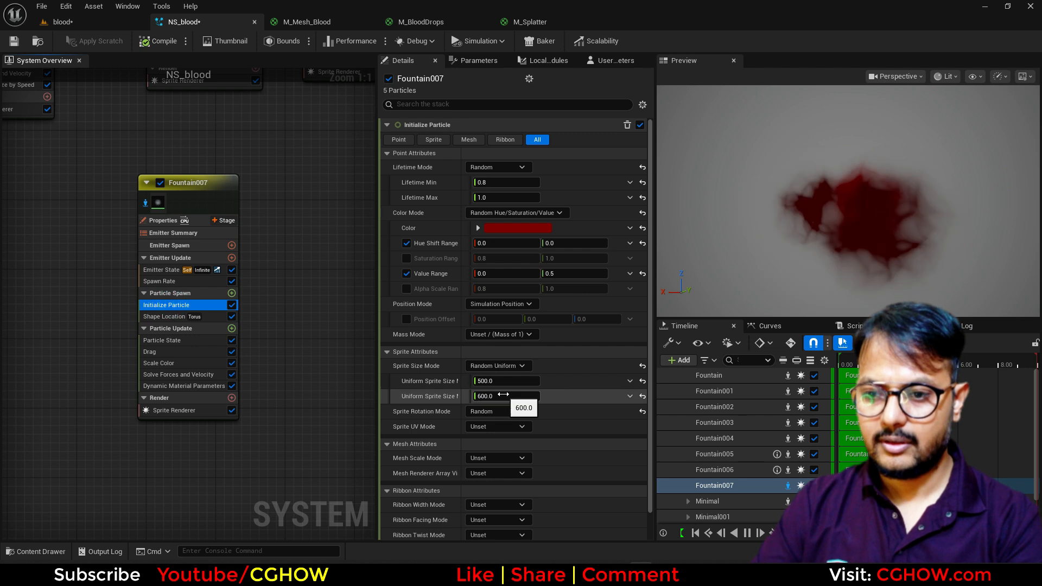
{"action": "left_click", "coordinate": [503, 395]}
{"action": "type", "text": "20"}
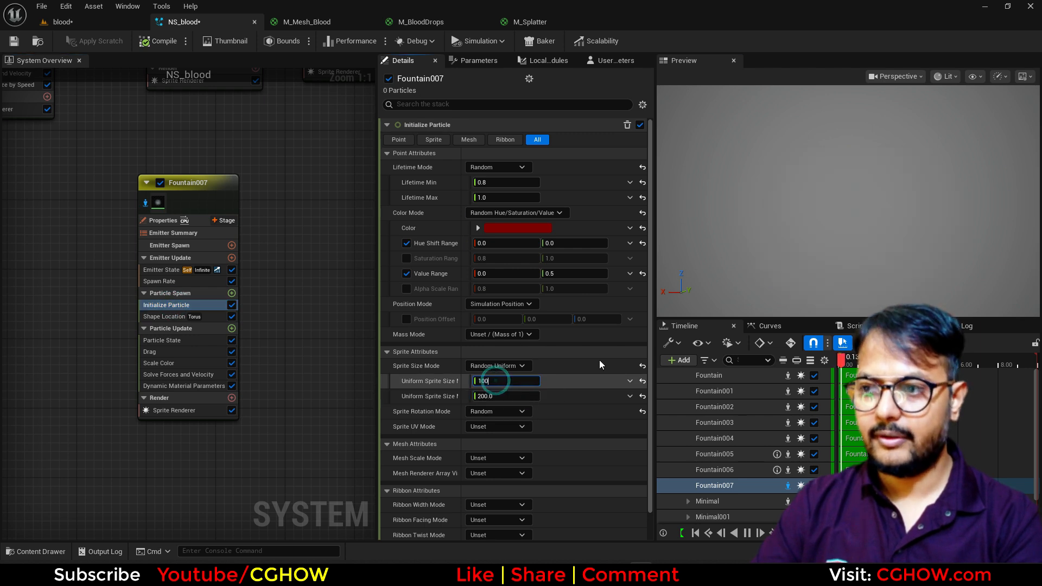
- Set Fountain007's spawn rate to 50 and end its isolation to preview the whole effect
{"action": "left_click", "coordinate": [167, 281]}
{"action": "left_click", "coordinate": [490, 140]}
{"action": "type", "text": "50"}
{"action": "key", "text": "Return"}
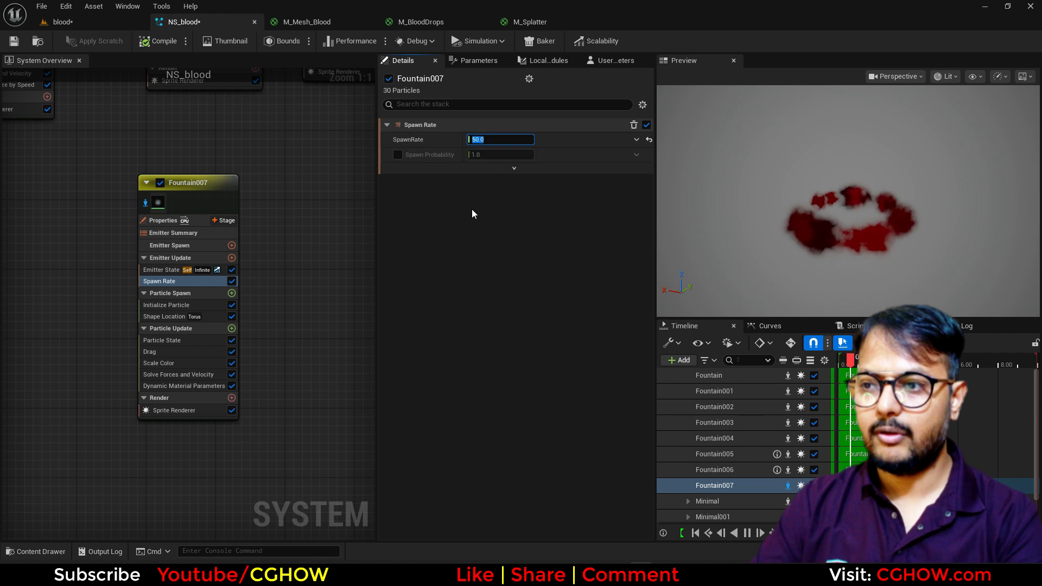
{"action": "left_click", "coordinate": [146, 204]}
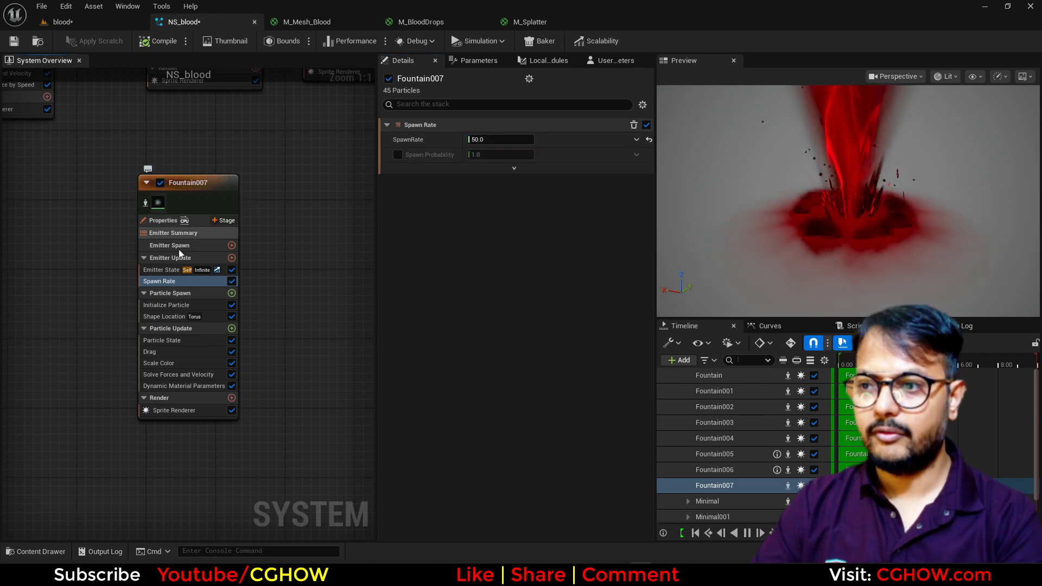
- Reduce Fountain007's torus large radius to 100 and check the effect in an enlarged blood level viewport
{"action": "left_click", "coordinate": [163, 317]}
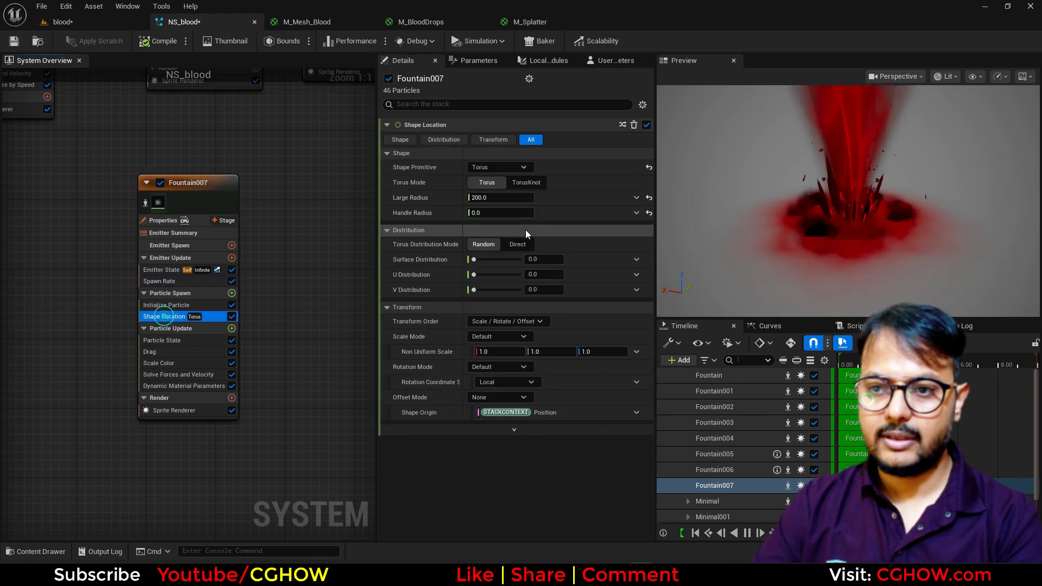
{"action": "left_click", "coordinate": [493, 199]}
{"action": "key", "text": "Return"}
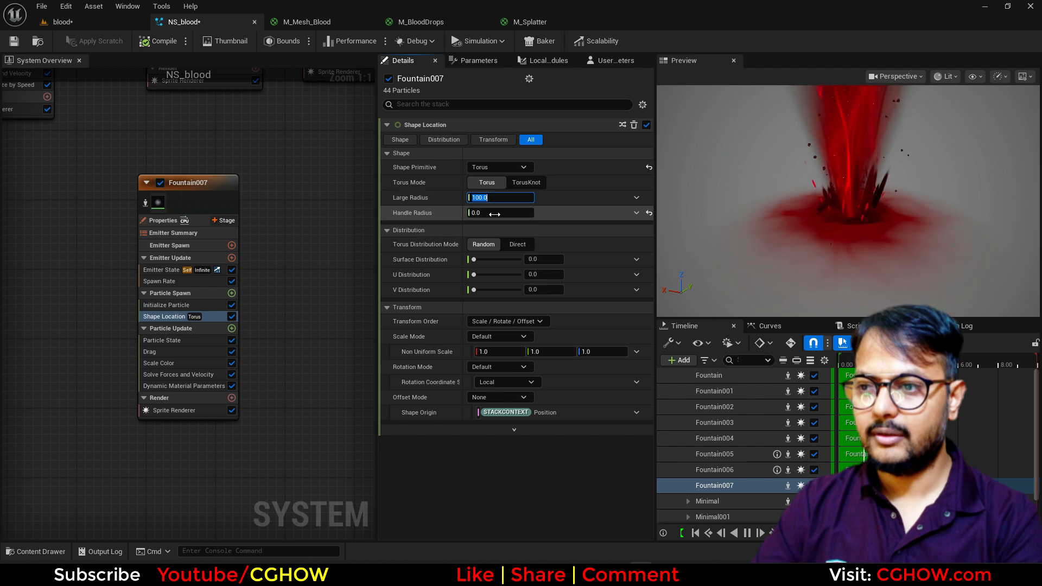
{"action": "left_click", "coordinate": [103, 24]}
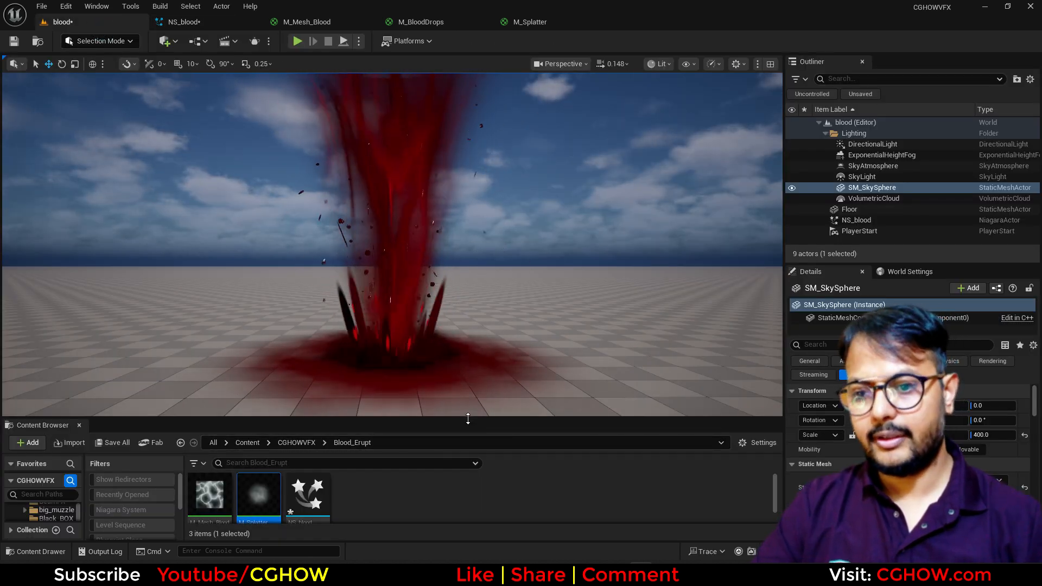
{"action": "left_click_drag", "start_coordinate": [467, 419], "coordinate": [478, 479]}
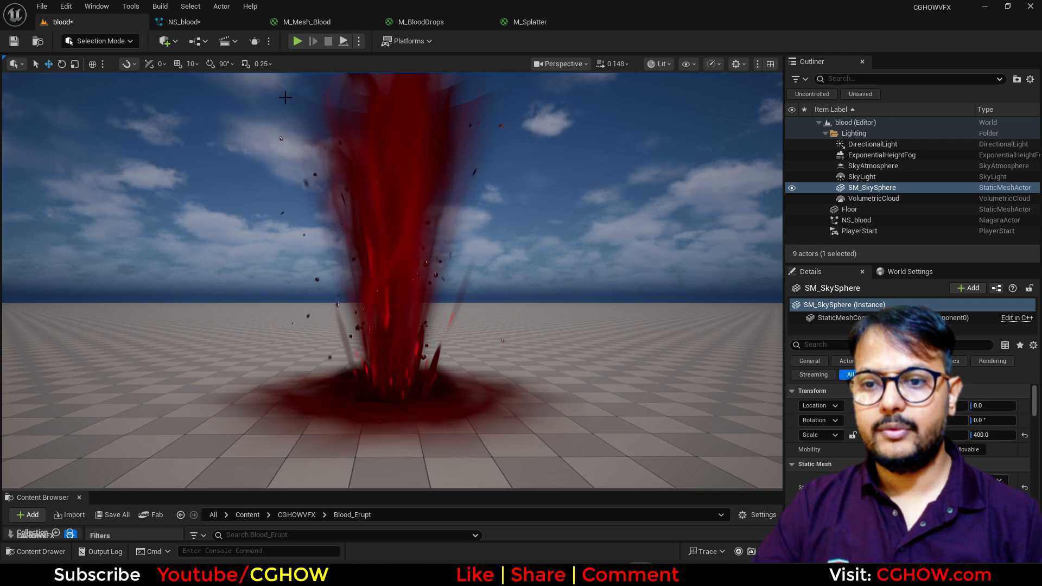
- Isolate the earlier Fountain emitters one by one in NS_blood to identify which one produces the small blood drops
{"action": "left_click", "coordinate": [206, 22]}
{"action": "right_click_drag", "start_coordinate": [202, 337], "coordinate": [254, 377]}
{"action": "scroll", "coordinate": [173, 231], "scroll_direction": "up", "scroll_amount": 3}
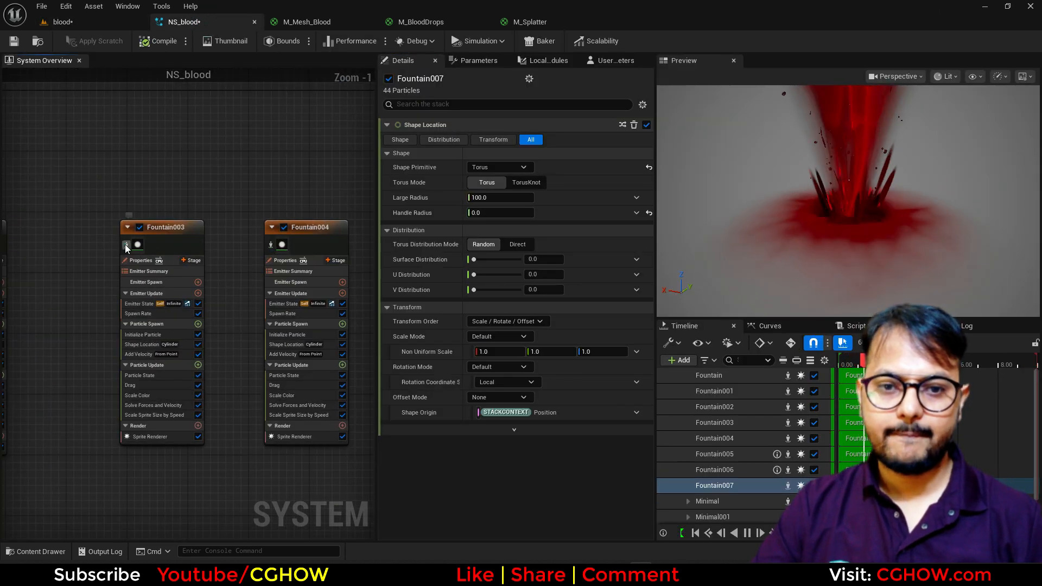
{"action": "left_click", "coordinate": [126, 244]}
{"action": "right_click_drag", "start_coordinate": [100, 216], "coordinate": [270, 188]}
{"action": "right_click_drag", "start_coordinate": [93, 218], "coordinate": [312, 183]}
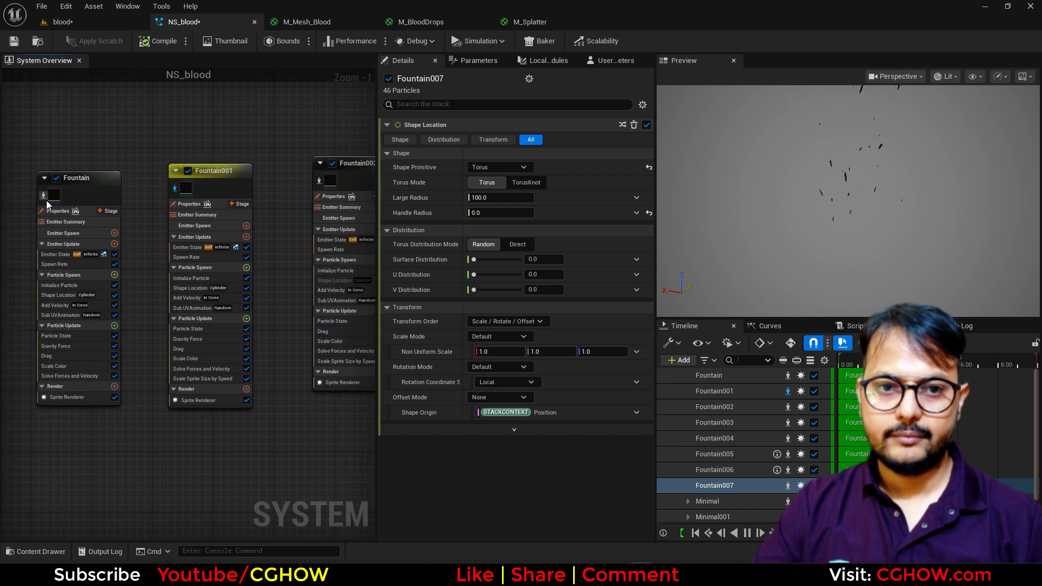
{"action": "right_click_drag", "start_coordinate": [43, 173], "coordinate": [194, 174]}
- Duplicate the original Fountain drops emitter into the empty area below it
{"action": "left_click", "coordinate": [194, 184]}
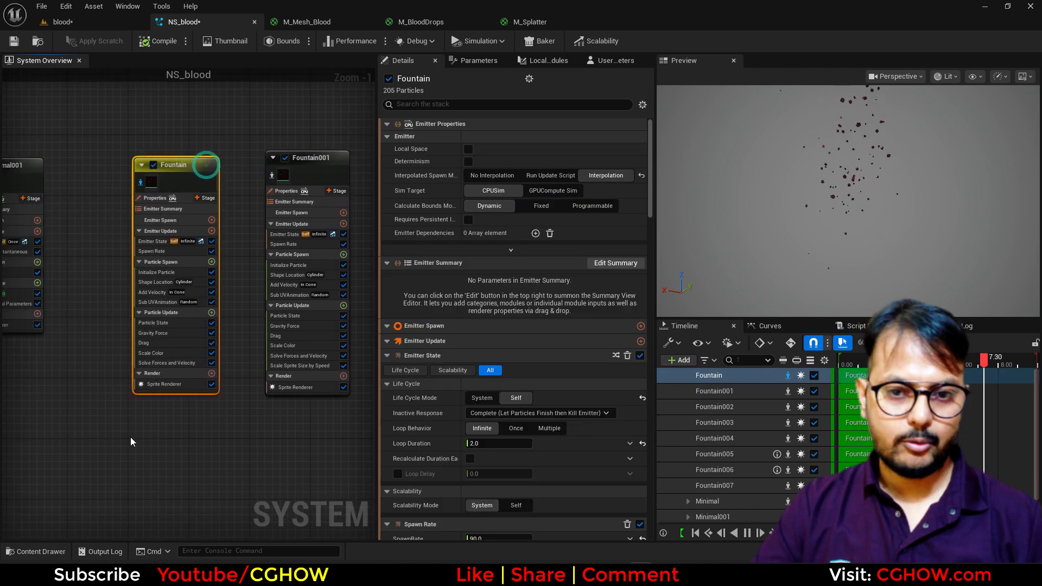
{"action": "right_click_drag", "start_coordinate": [130, 437], "coordinate": [118, 337]}
{"action": "left_click", "coordinate": [118, 337]}
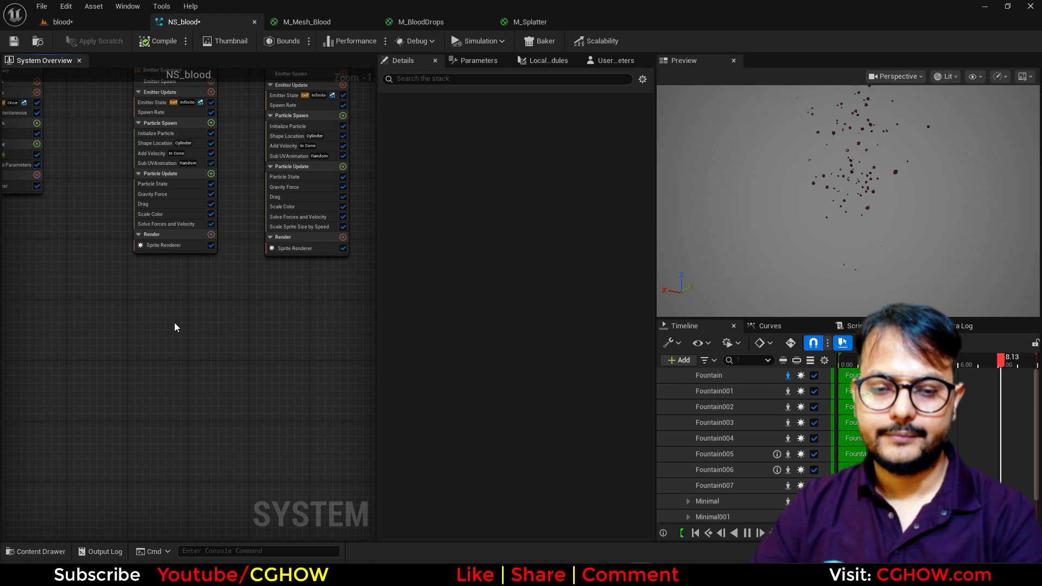
{"action": "key", "text": "ctrl+v"}
{"action": "scroll", "coordinate": [84, 339], "scroll_direction": "down", "scroll_amount": 1}
{"action": "right_click_drag", "start_coordinate": [159, 464], "coordinate": [145, 376]}
{"action": "scroll", "coordinate": [144, 376], "scroll_direction": "up", "scroll_amount": 2}
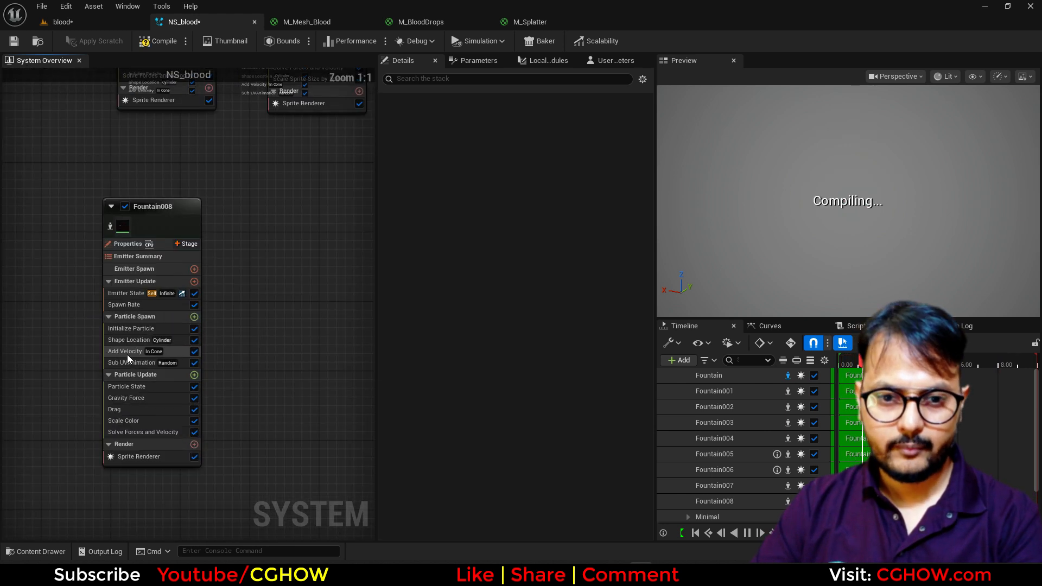
- Widen Fountain008's velocity cone angle to about 315 degrees and set its uniform sprite size range to 1–5
{"action": "left_click", "coordinate": [125, 353]}
{"action": "left_click_drag", "start_coordinate": [497, 259], "coordinate": [497, 264]}
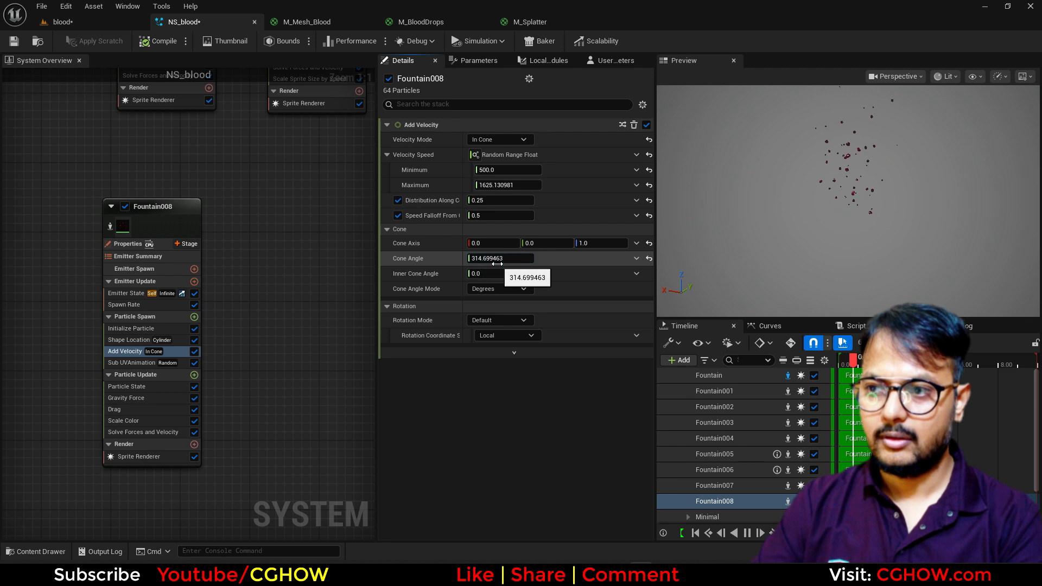
{"action": "left_click", "coordinate": [131, 329]}
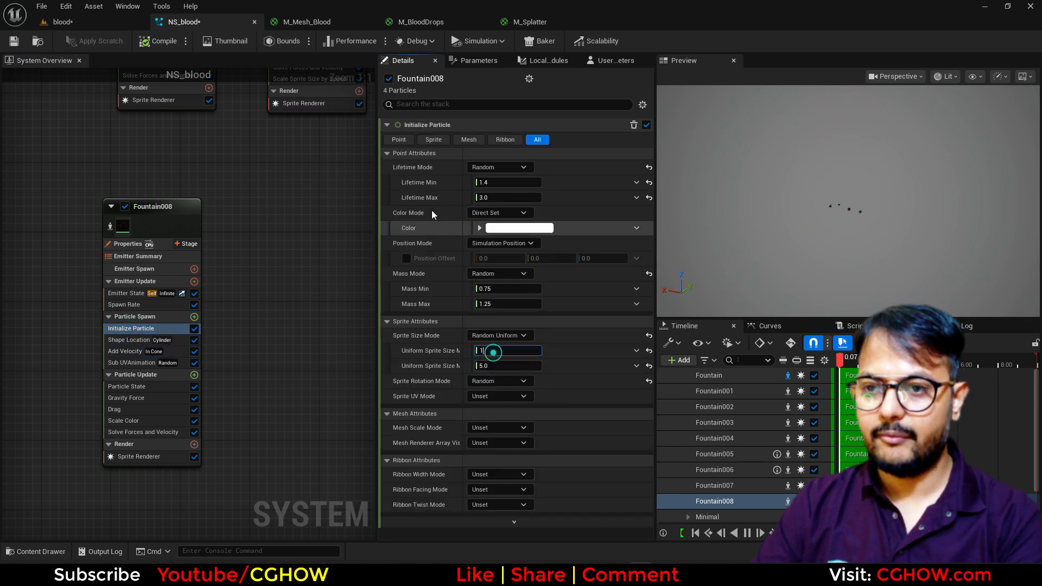
- Set Fountain008's spawn rate to 500
{"action": "left_click", "coordinate": [125, 305]}
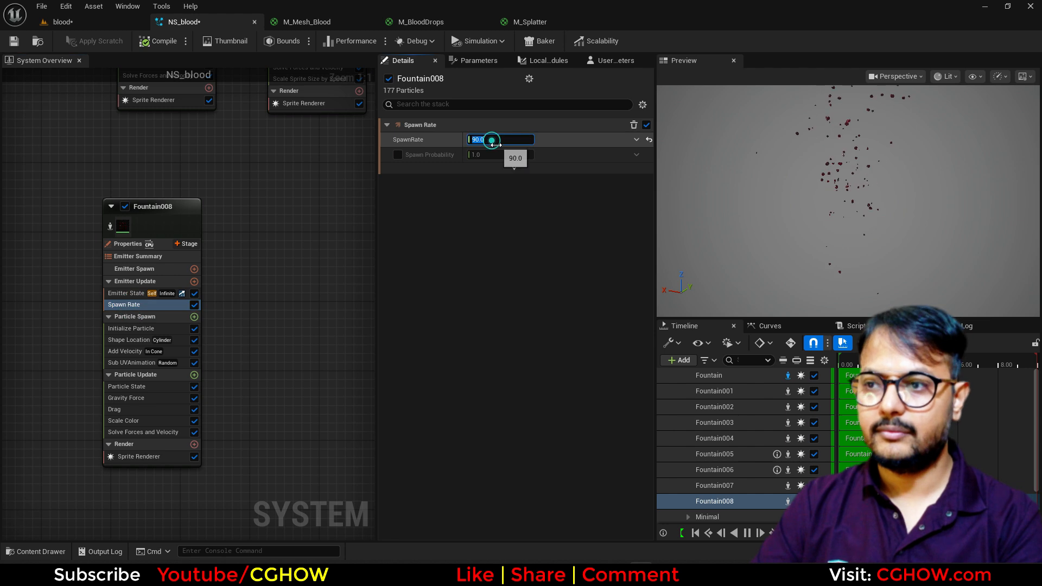
{"action": "type", "text": "500"}
{"action": "key", "text": "Return"}
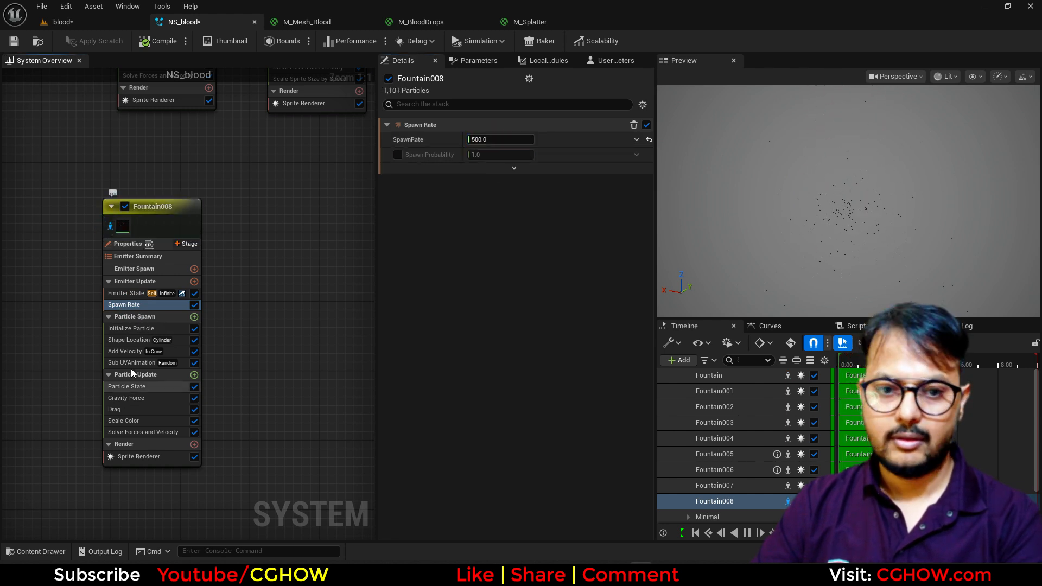
- Narrow Fountain008's velocity cone angle to about 59 degrees, end its isolation and check the effect in the blood level
{"action": "left_click", "coordinate": [130, 352]}
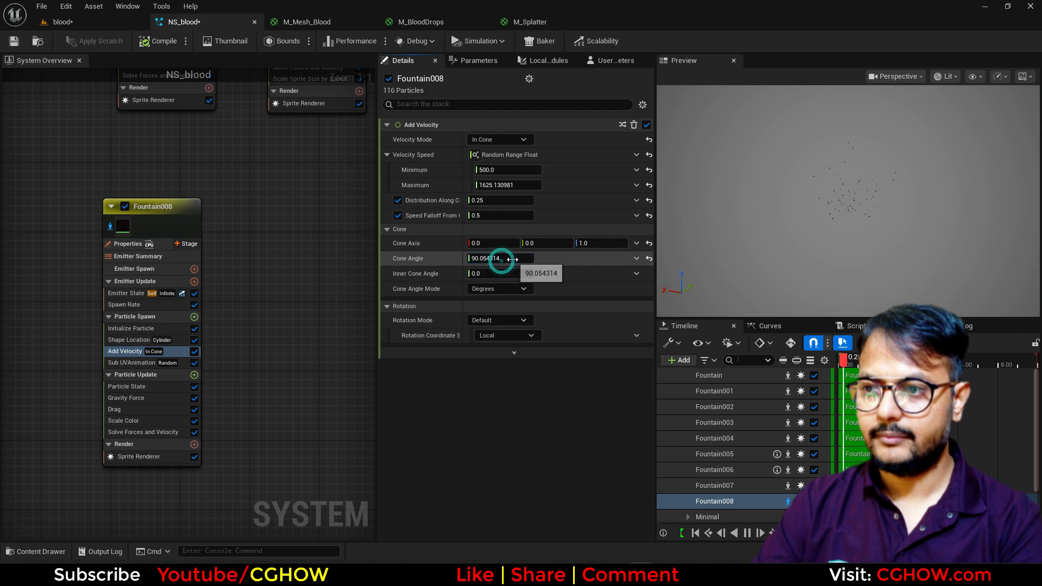
{"action": "left_click", "coordinate": [110, 227]}
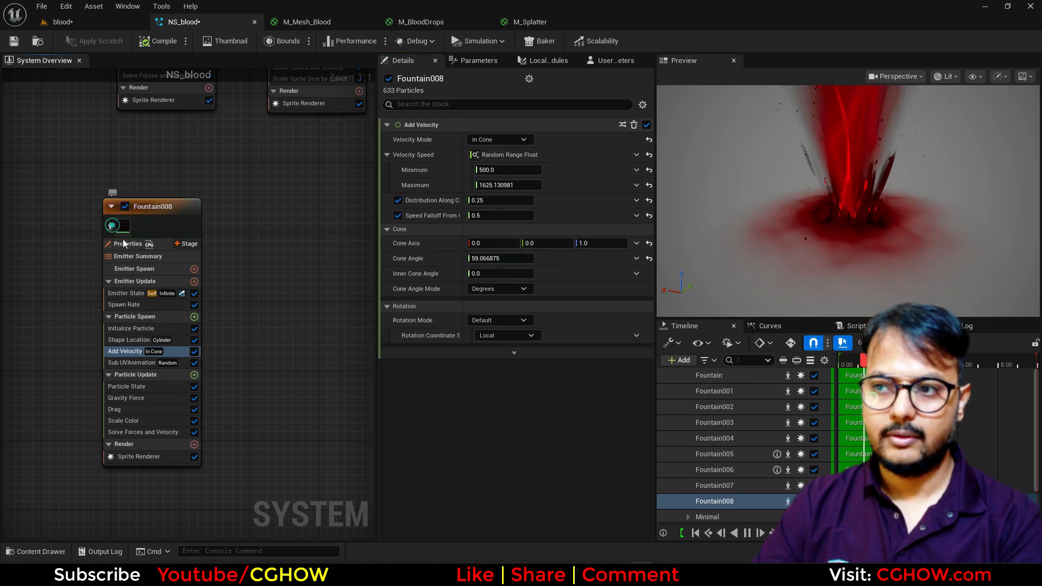
{"action": "left_click", "coordinate": [62, 23]}
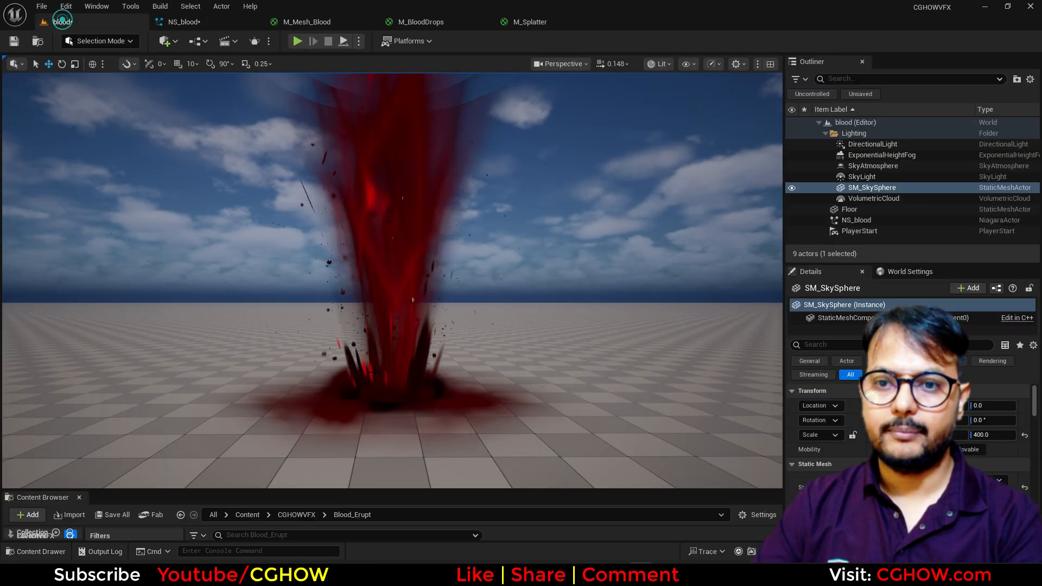
- Set Fountain008's maximum uniform sprite size to 8 and inspect the effect in the blood level
{"action": "left_click", "coordinate": [161, 22]}
{"action": "left_click", "coordinate": [136, 329]}
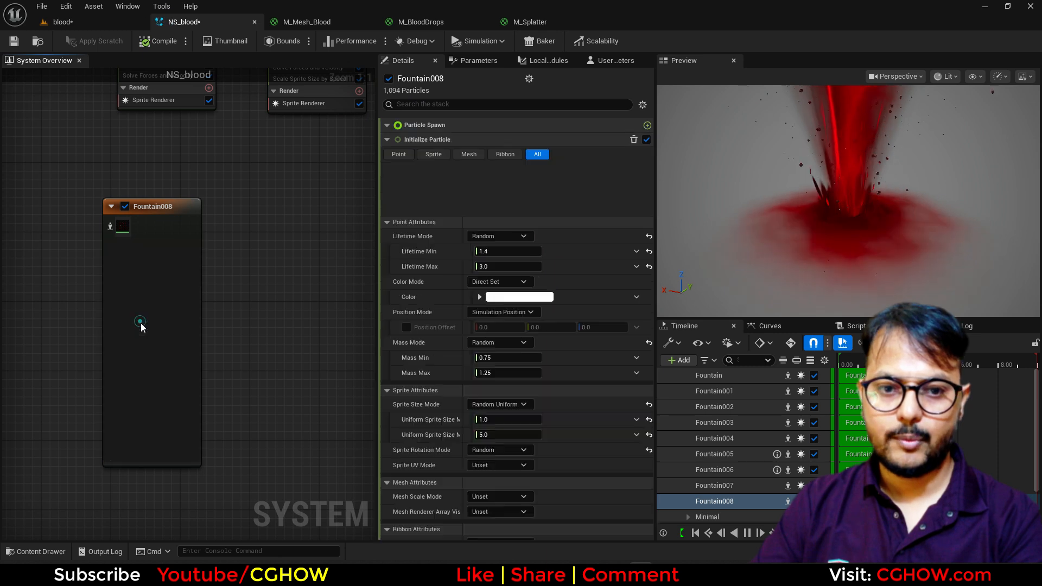
{"action": "left_click", "coordinate": [498, 366]}
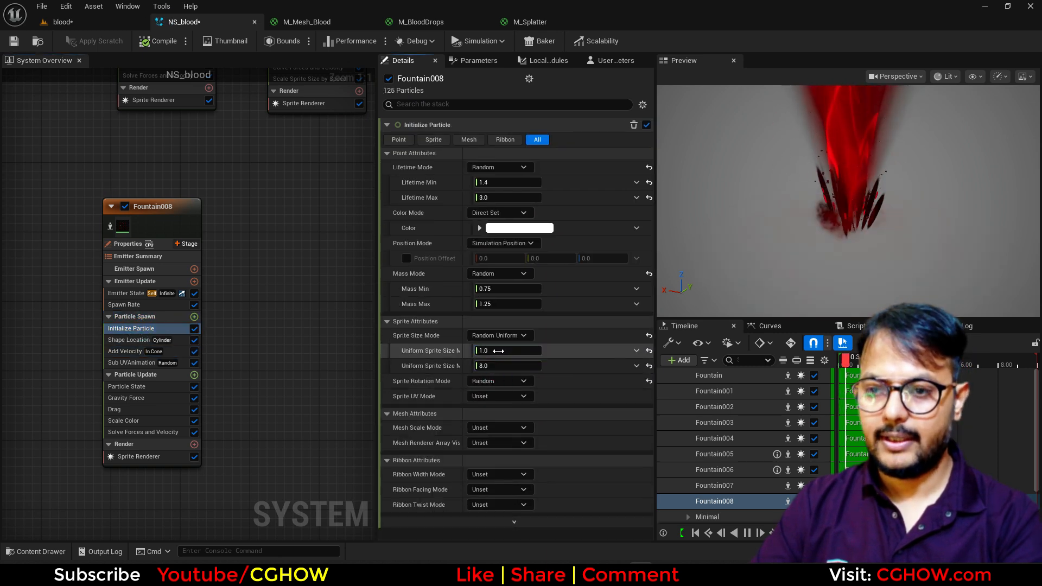
{"action": "left_click", "coordinate": [71, 21]}
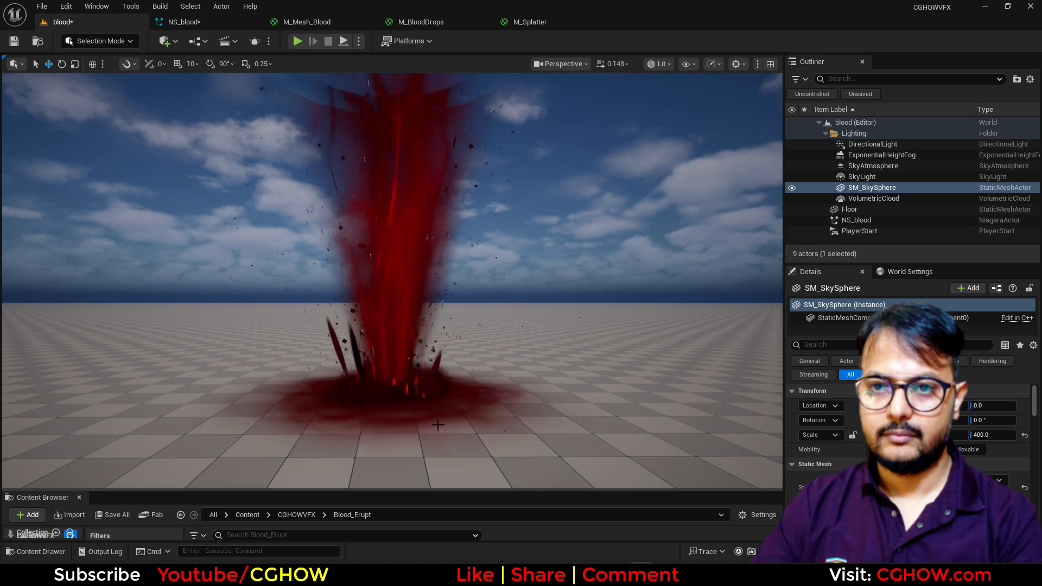
{"action": "right_click_drag", "start_coordinate": [475, 390], "coordinate": [480, 417]}
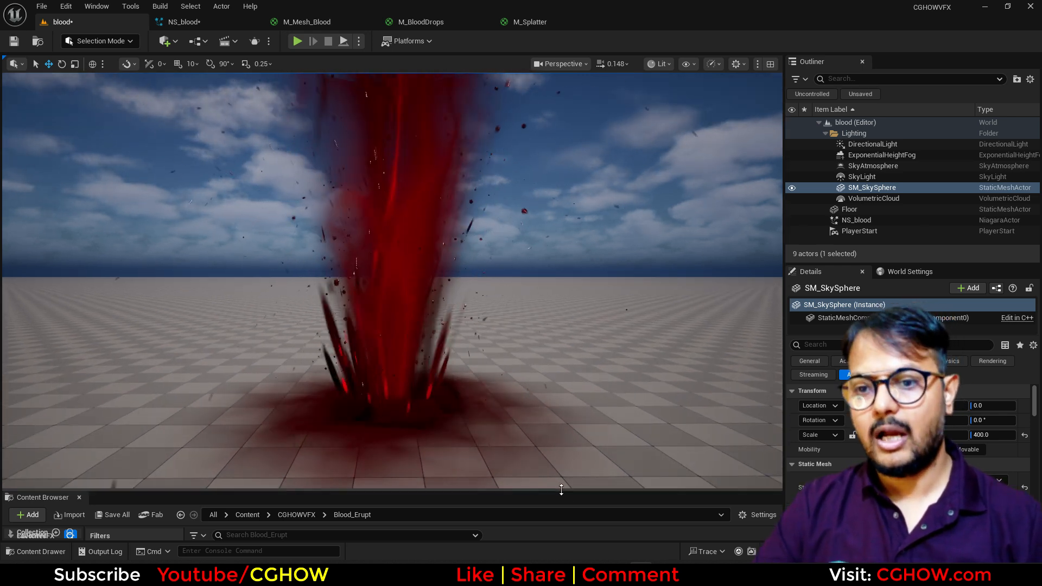